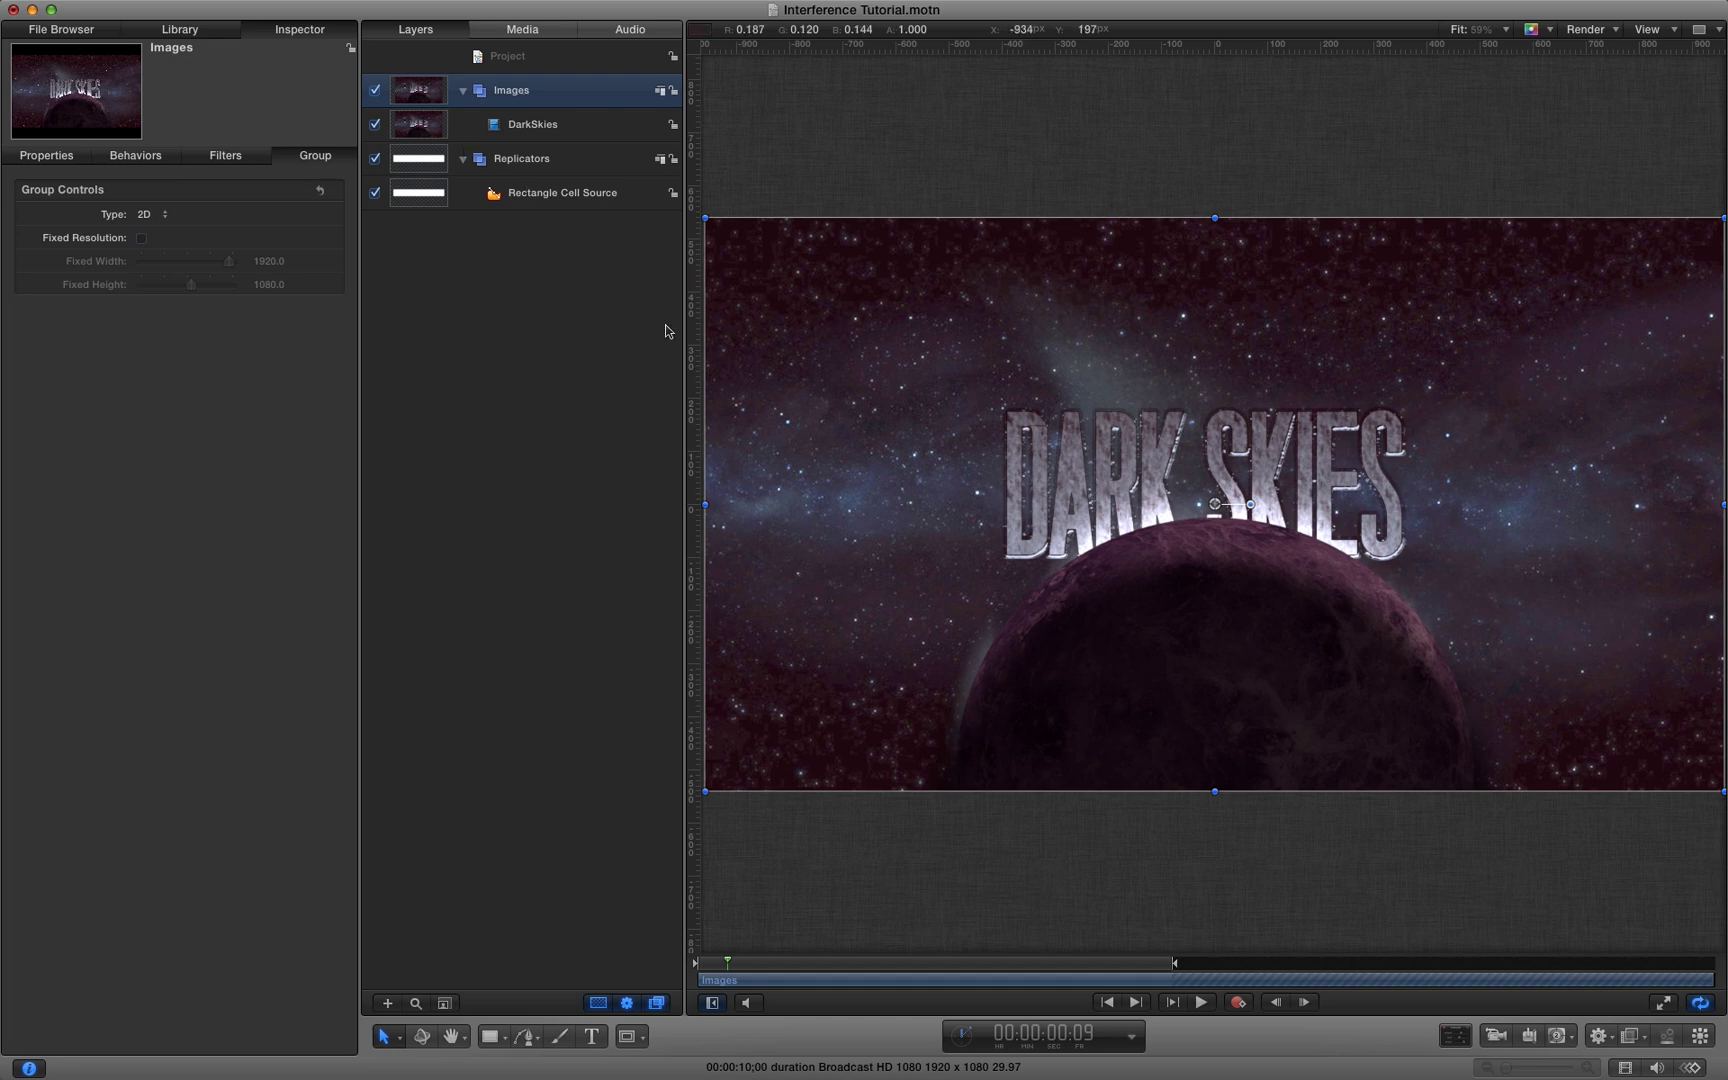
Scrub the mini-timeline to preview the opening frames of the DARK SKIES title
{"action": "left_click", "coordinate": [757, 965]}
{"action": "left_click_drag", "start_coordinate": [757, 968], "coordinate": [697, 993]}
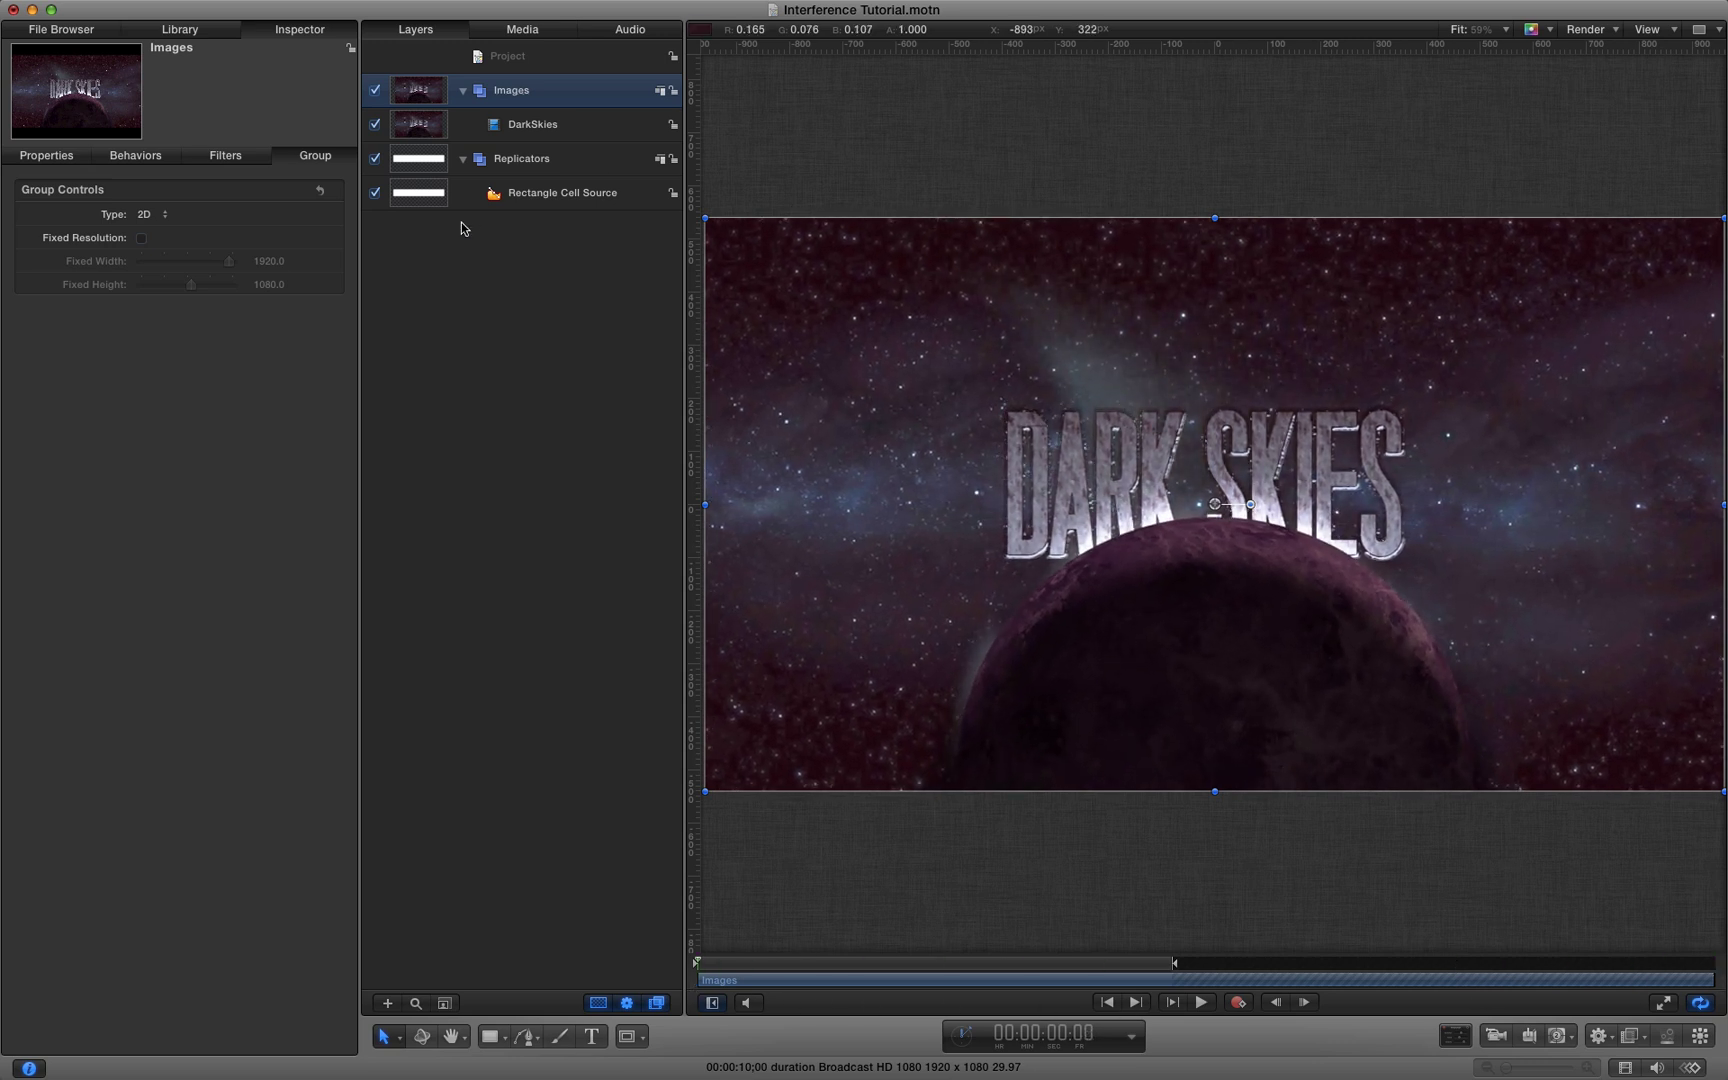
Hide the DarkSkies layer and replicate the Rectangle Cell Source with L
{"action": "left_click", "coordinate": [374, 124]}
{"action": "left_click", "coordinate": [560, 192]}
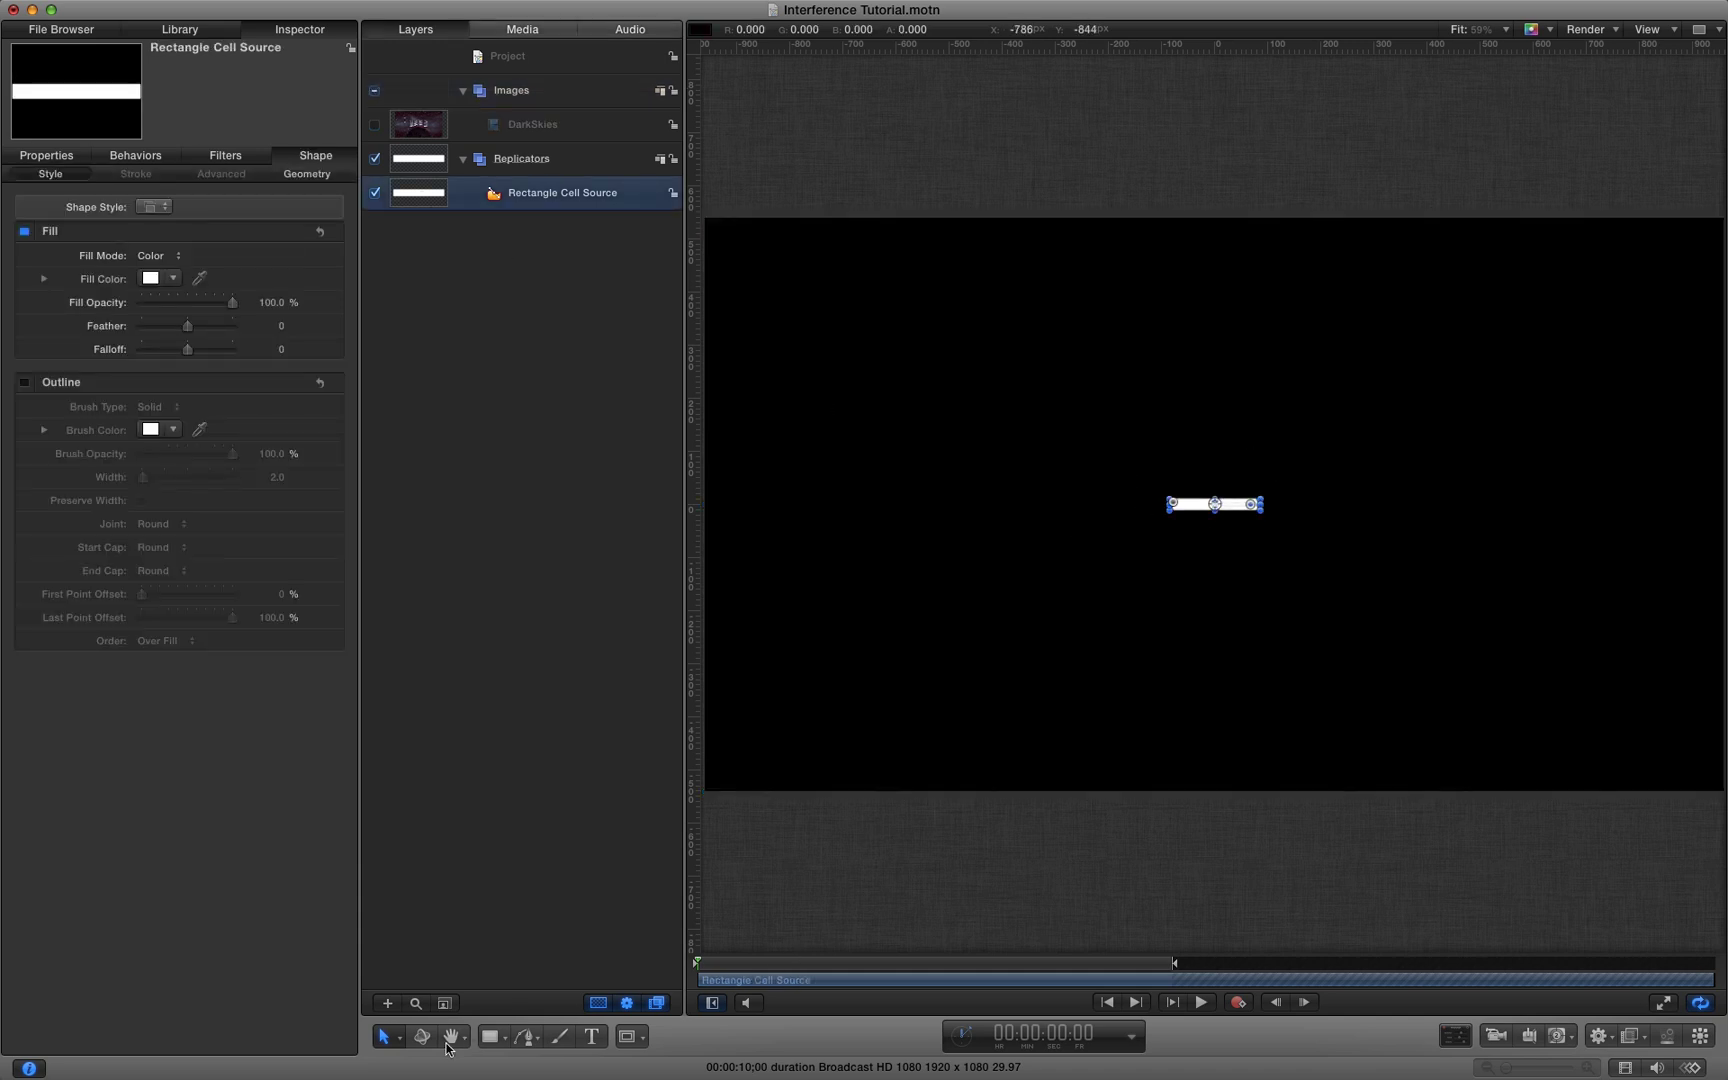
{"action": "key", "text": "shift+super+a"}
{"action": "left_click", "coordinate": [407, 195]}
{"action": "key", "text": "l"}
Set the replicator to Random Fill arrangement, 1920 wide and 1080 high
{"action": "left_click", "coordinate": [172, 237]}
{"action": "left_click", "coordinate": [172, 253]}
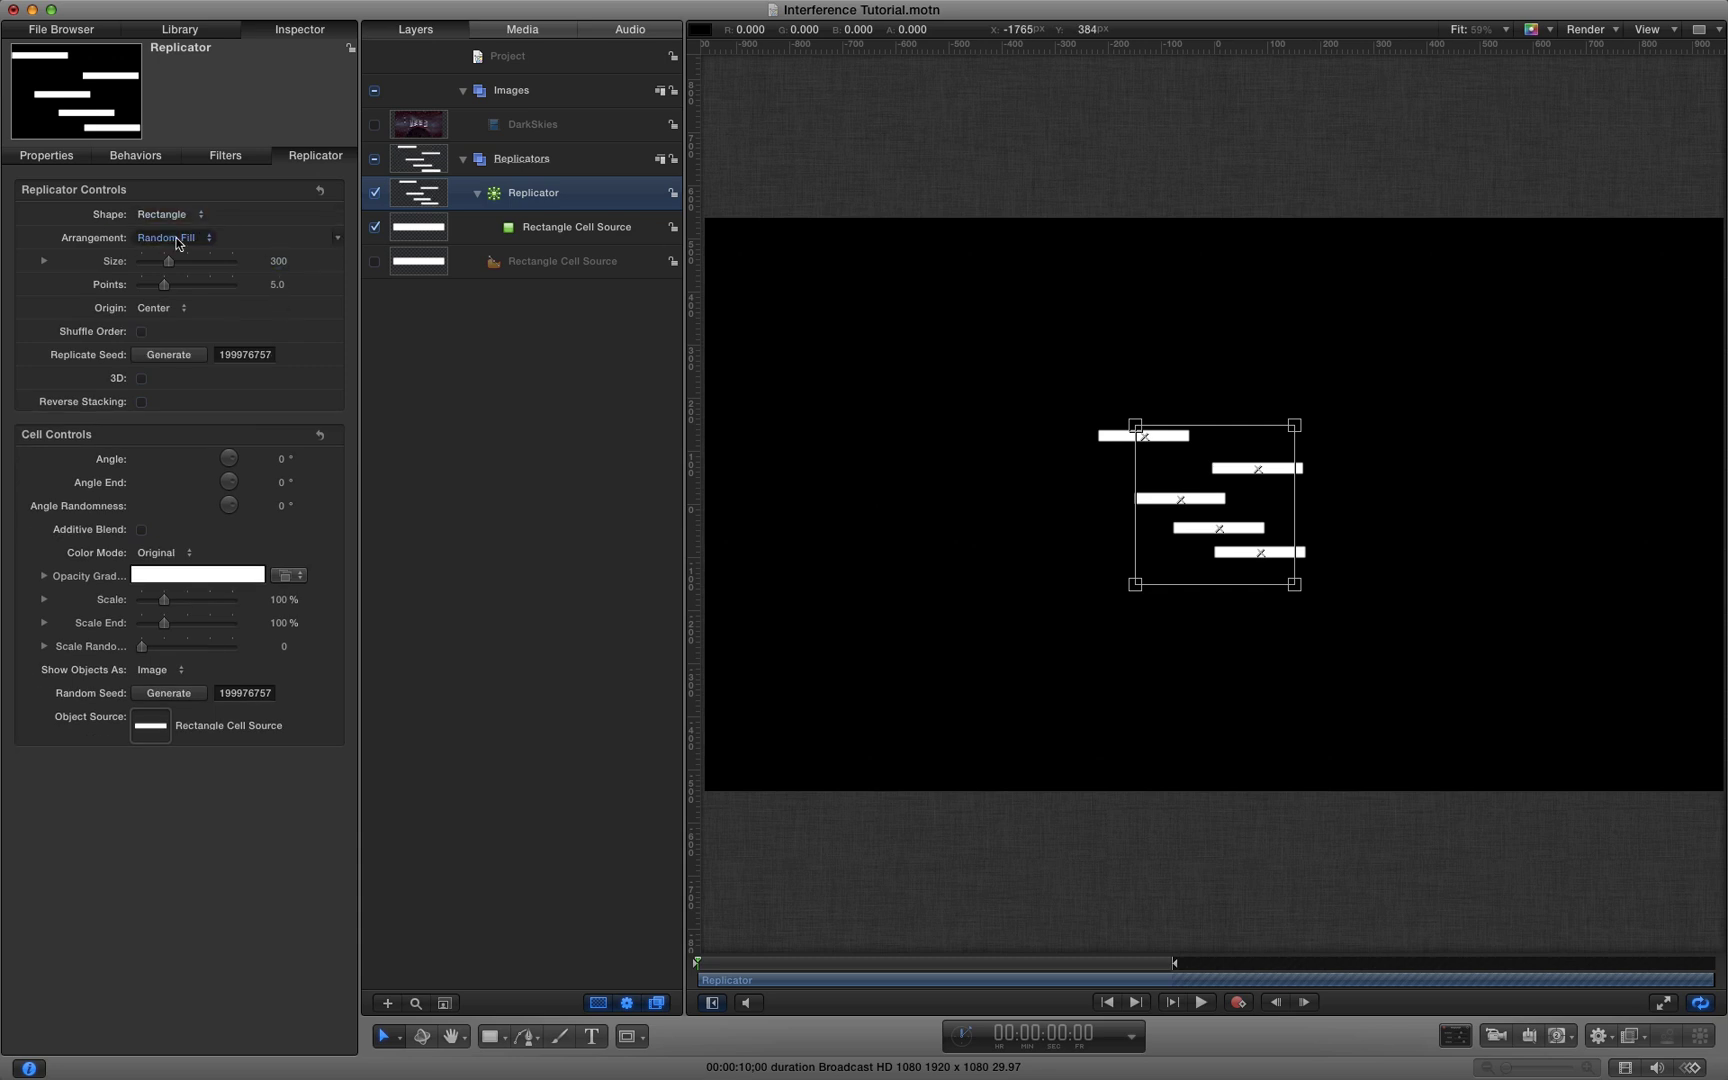
{"action": "left_click", "coordinate": [43, 262]}
{"action": "left_click", "coordinate": [270, 284]}
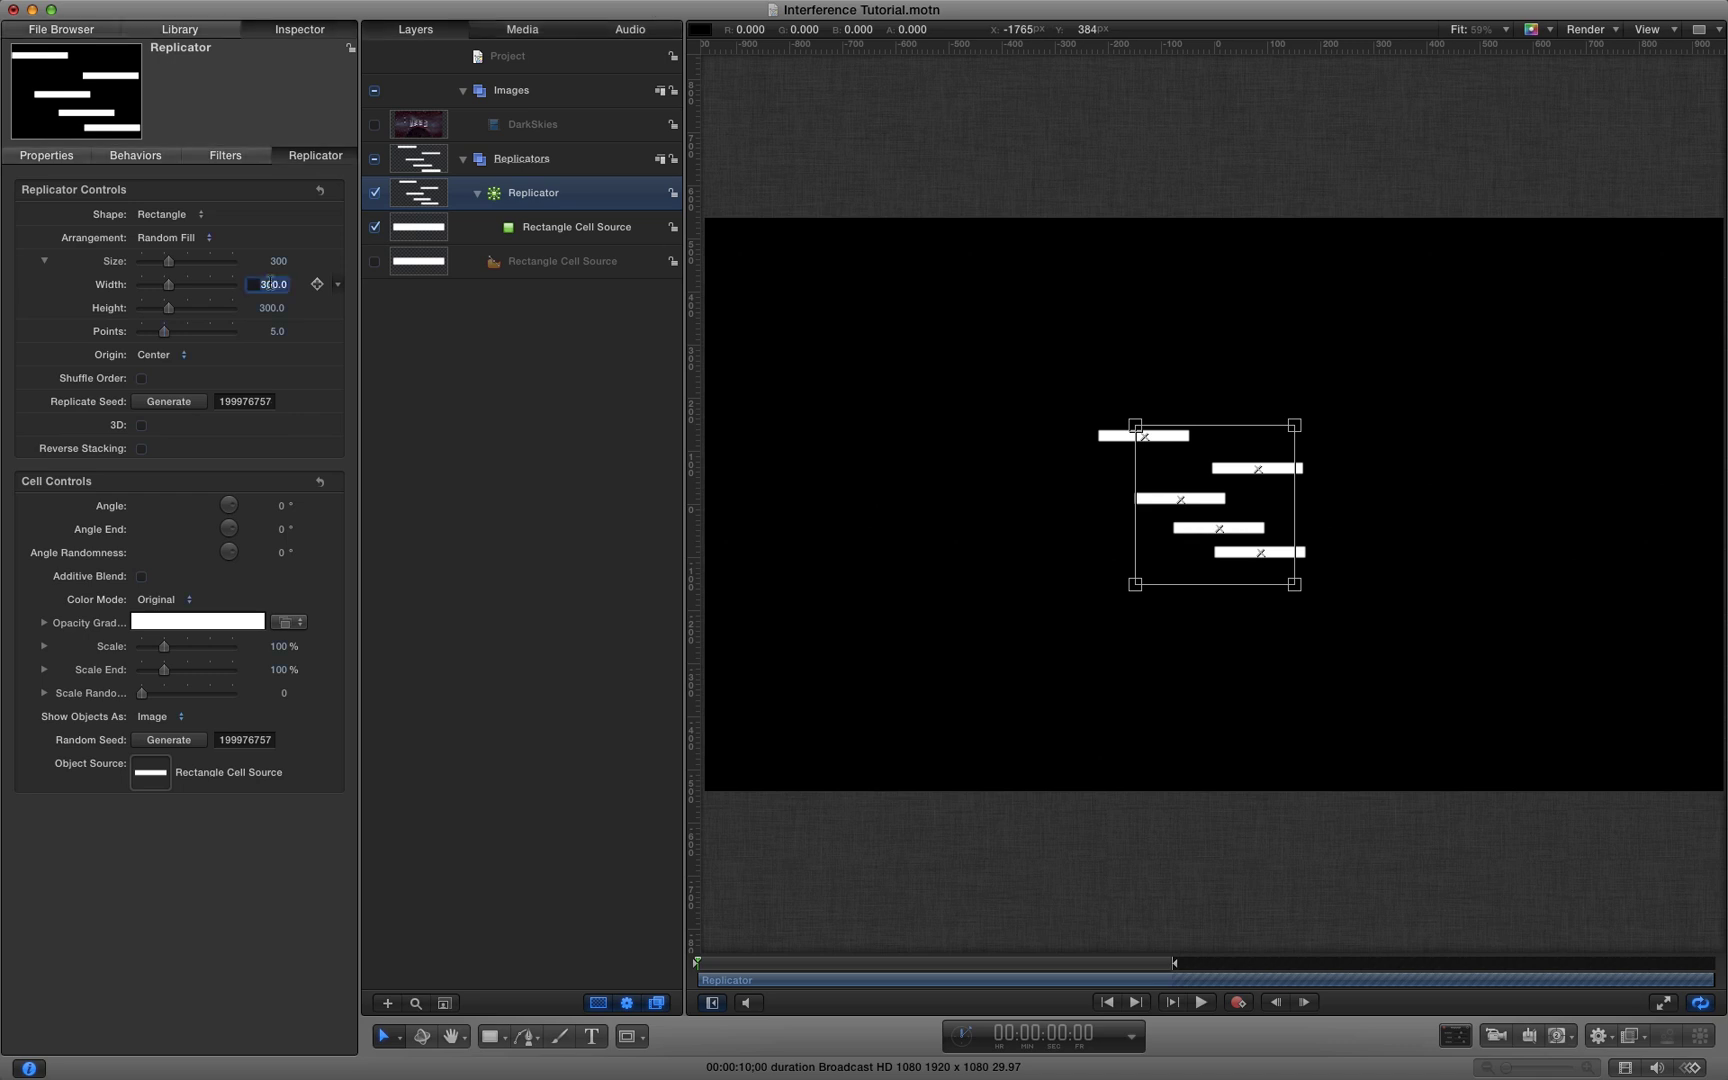
{"action": "type", "text": "1920"}
{"action": "key", "text": "Tab"}
{"action": "type", "text": "1"}
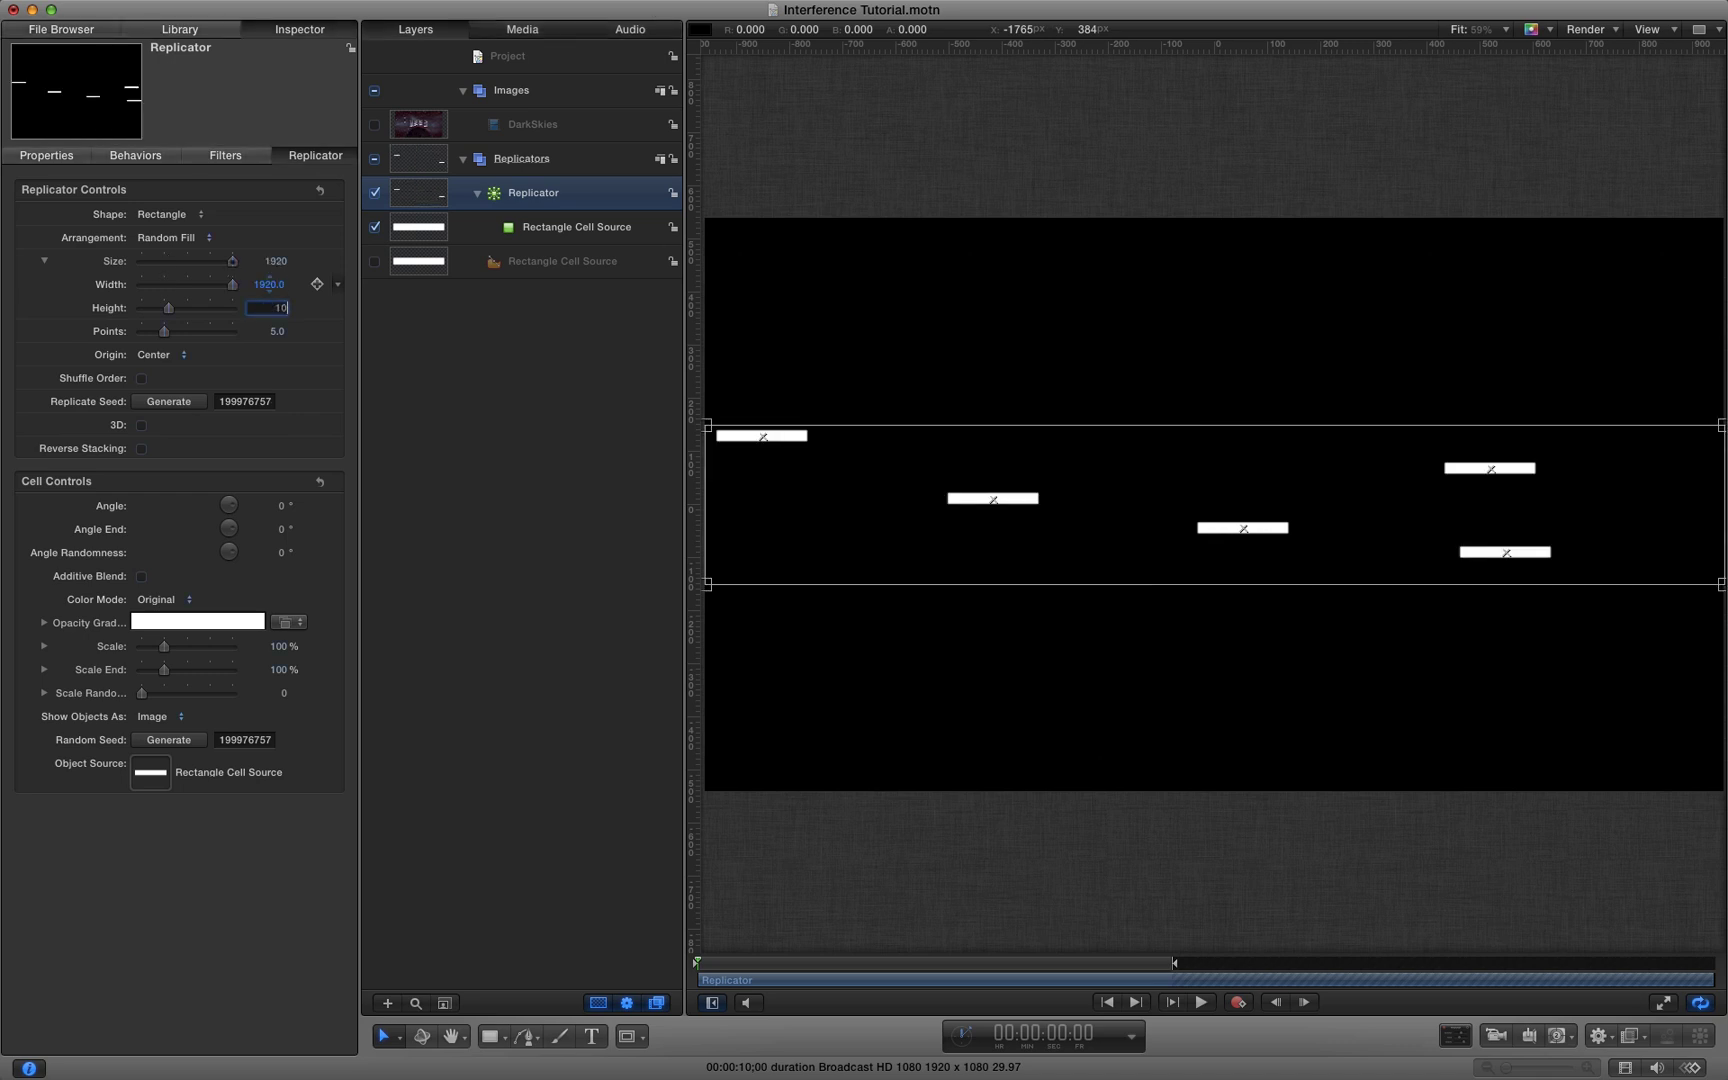
{"action": "key", "text": "Return"}
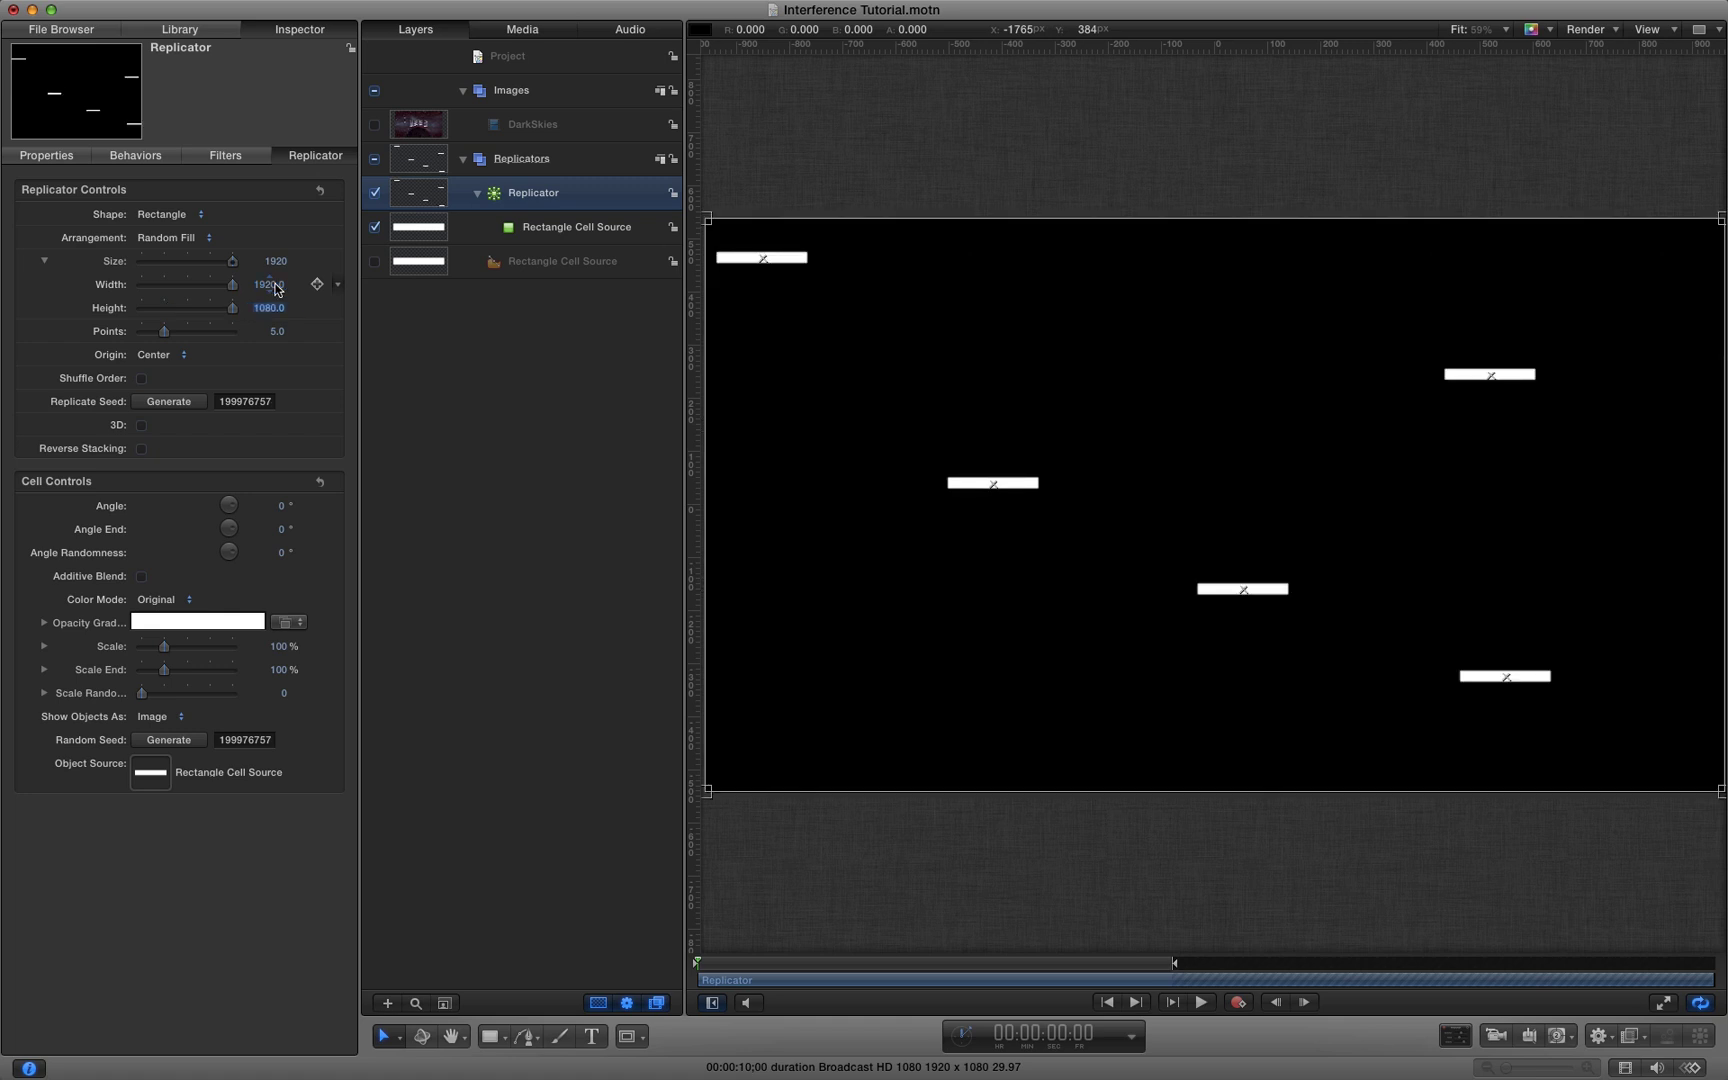
Trim the replicator's out point to frame 10 and return to the first frame
{"action": "left_click", "coordinate": [731, 964]}
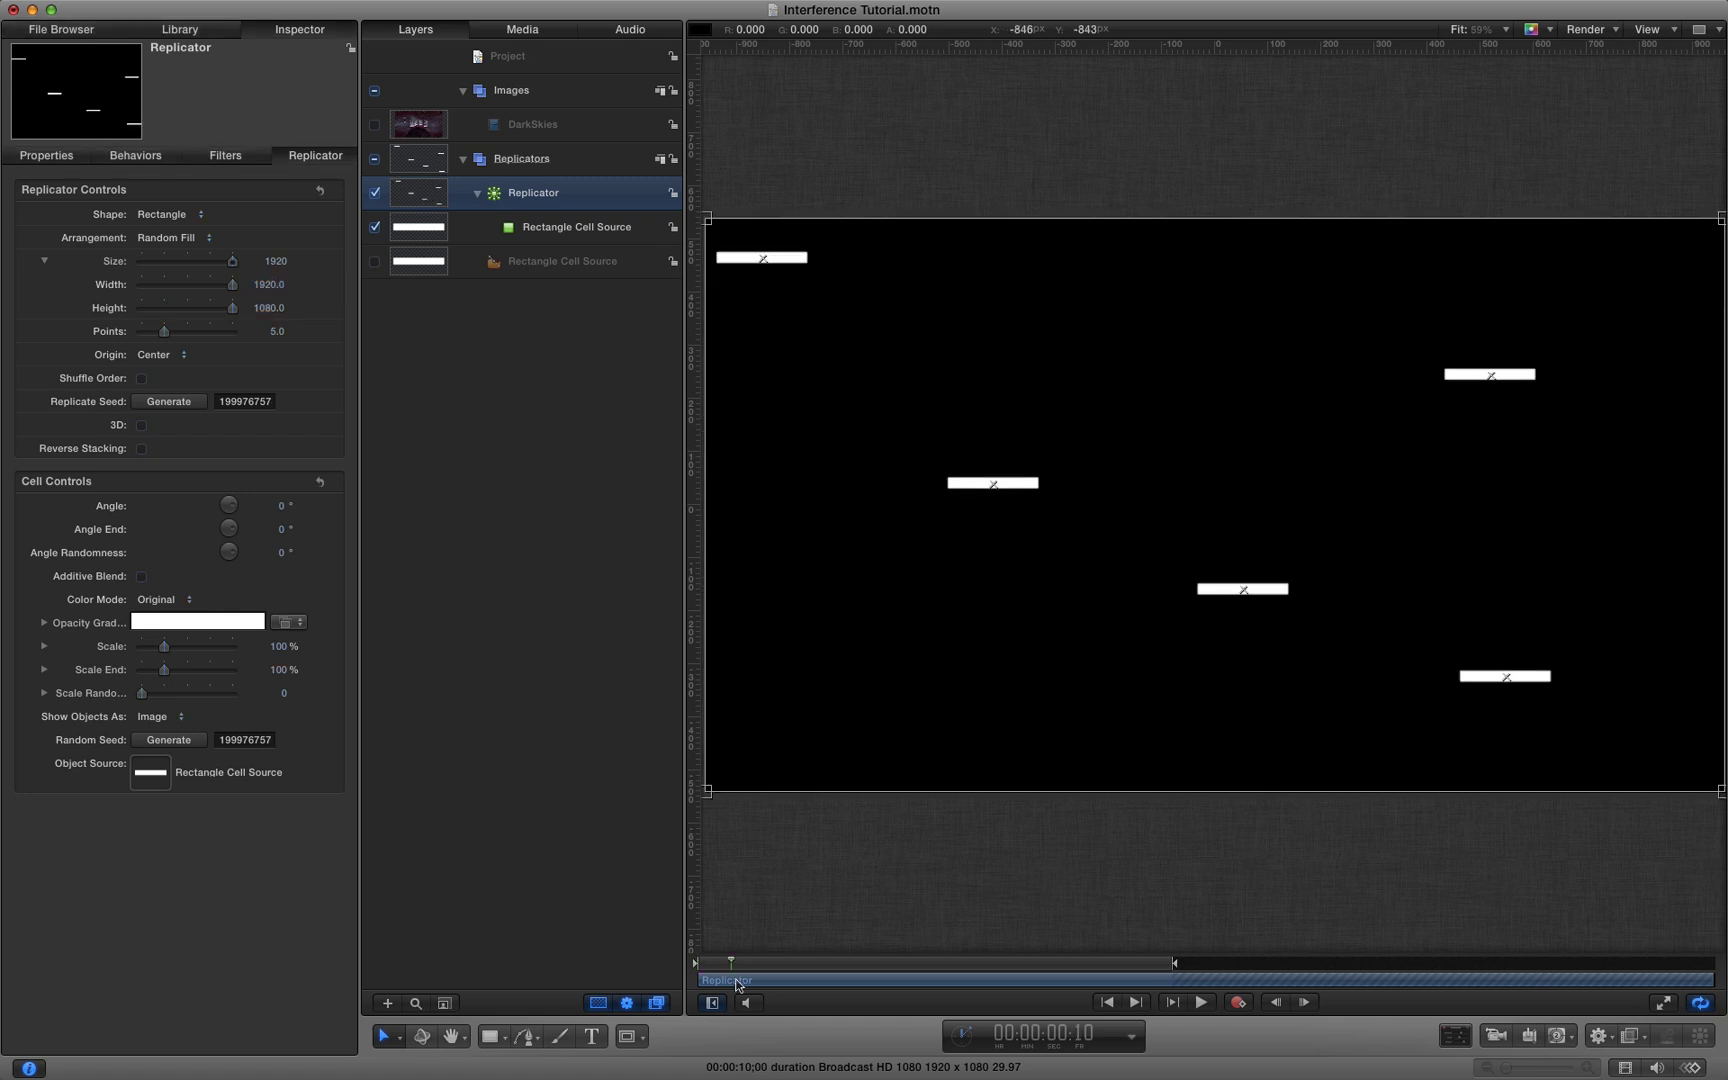
{"action": "key", "text": "o"}
{"action": "left_click_drag", "start_coordinate": [731, 964], "coordinate": [714, 966]}
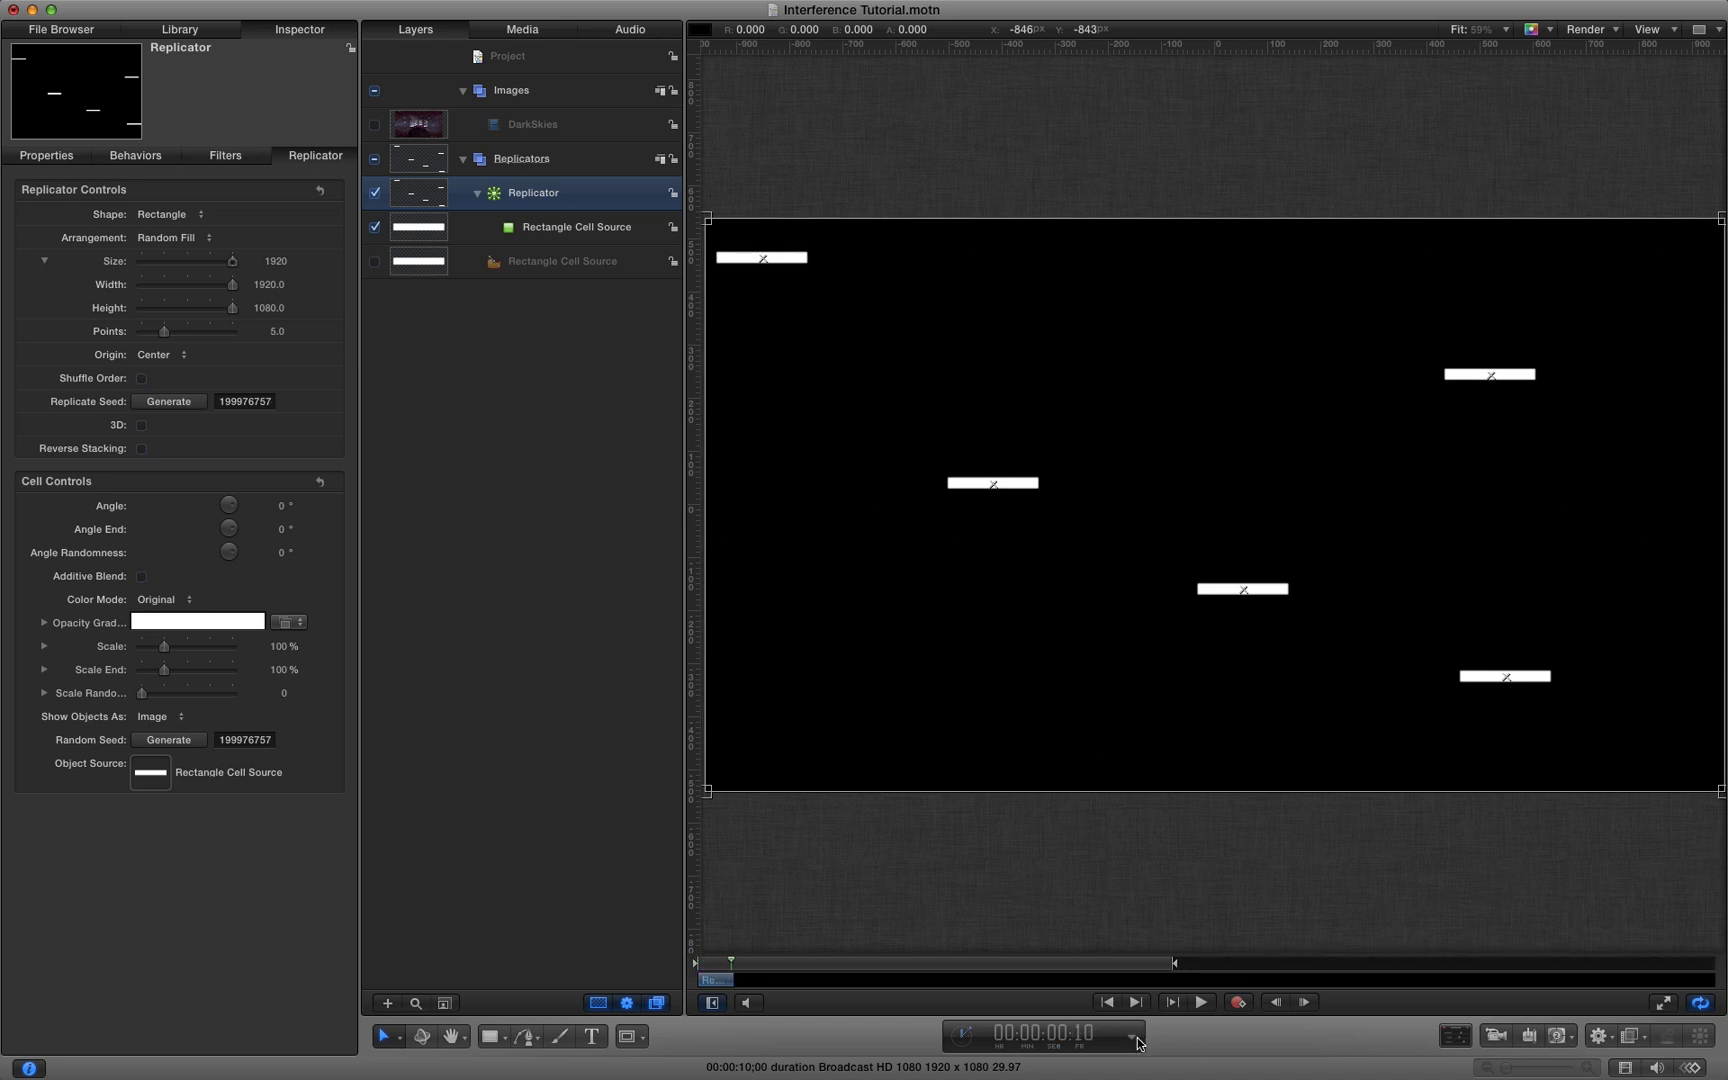
{"action": "key", "text": "Home"}
Keyframe replicator Points from 5 at frame 0 up to about 577 at frame 10
{"action": "left_click", "coordinate": [317, 332]}
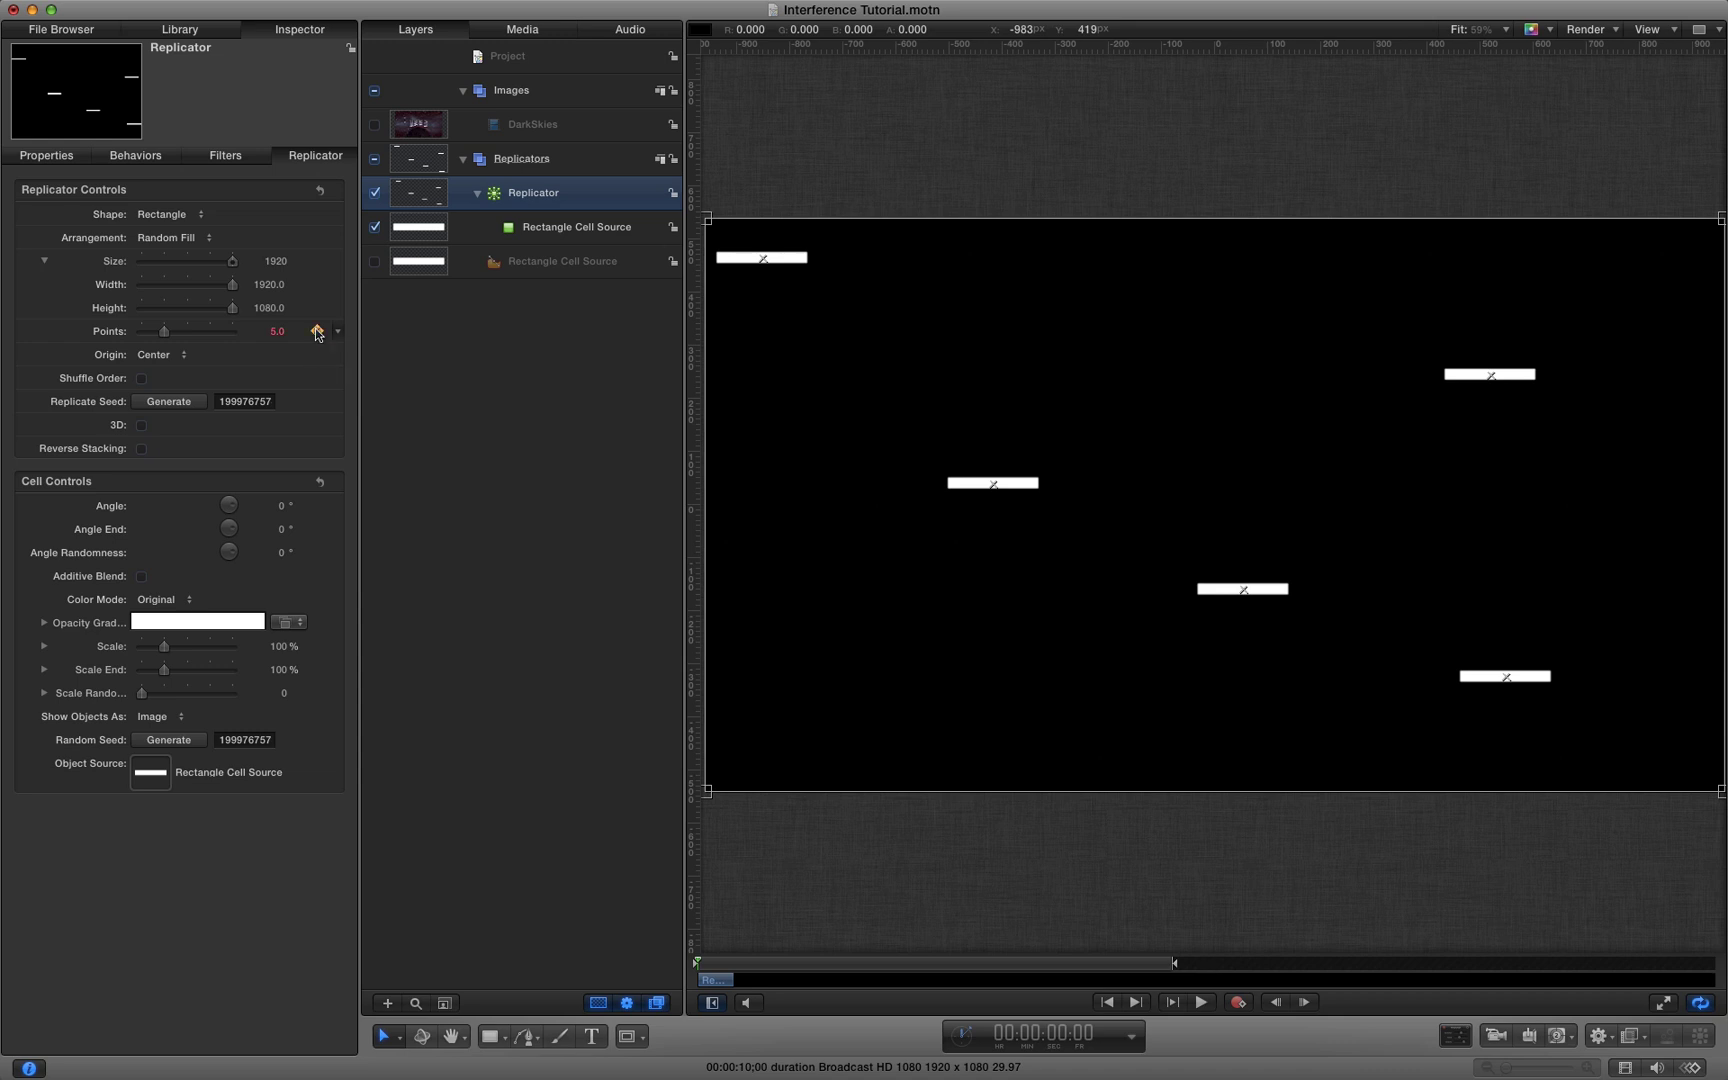
{"action": "left_click", "coordinate": [1077, 1039]}
{"action": "type", "text": "10"}
{"action": "key", "text": "Return"}
{"action": "left_click_drag", "start_coordinate": [162, 333], "coordinate": [374, 330]}
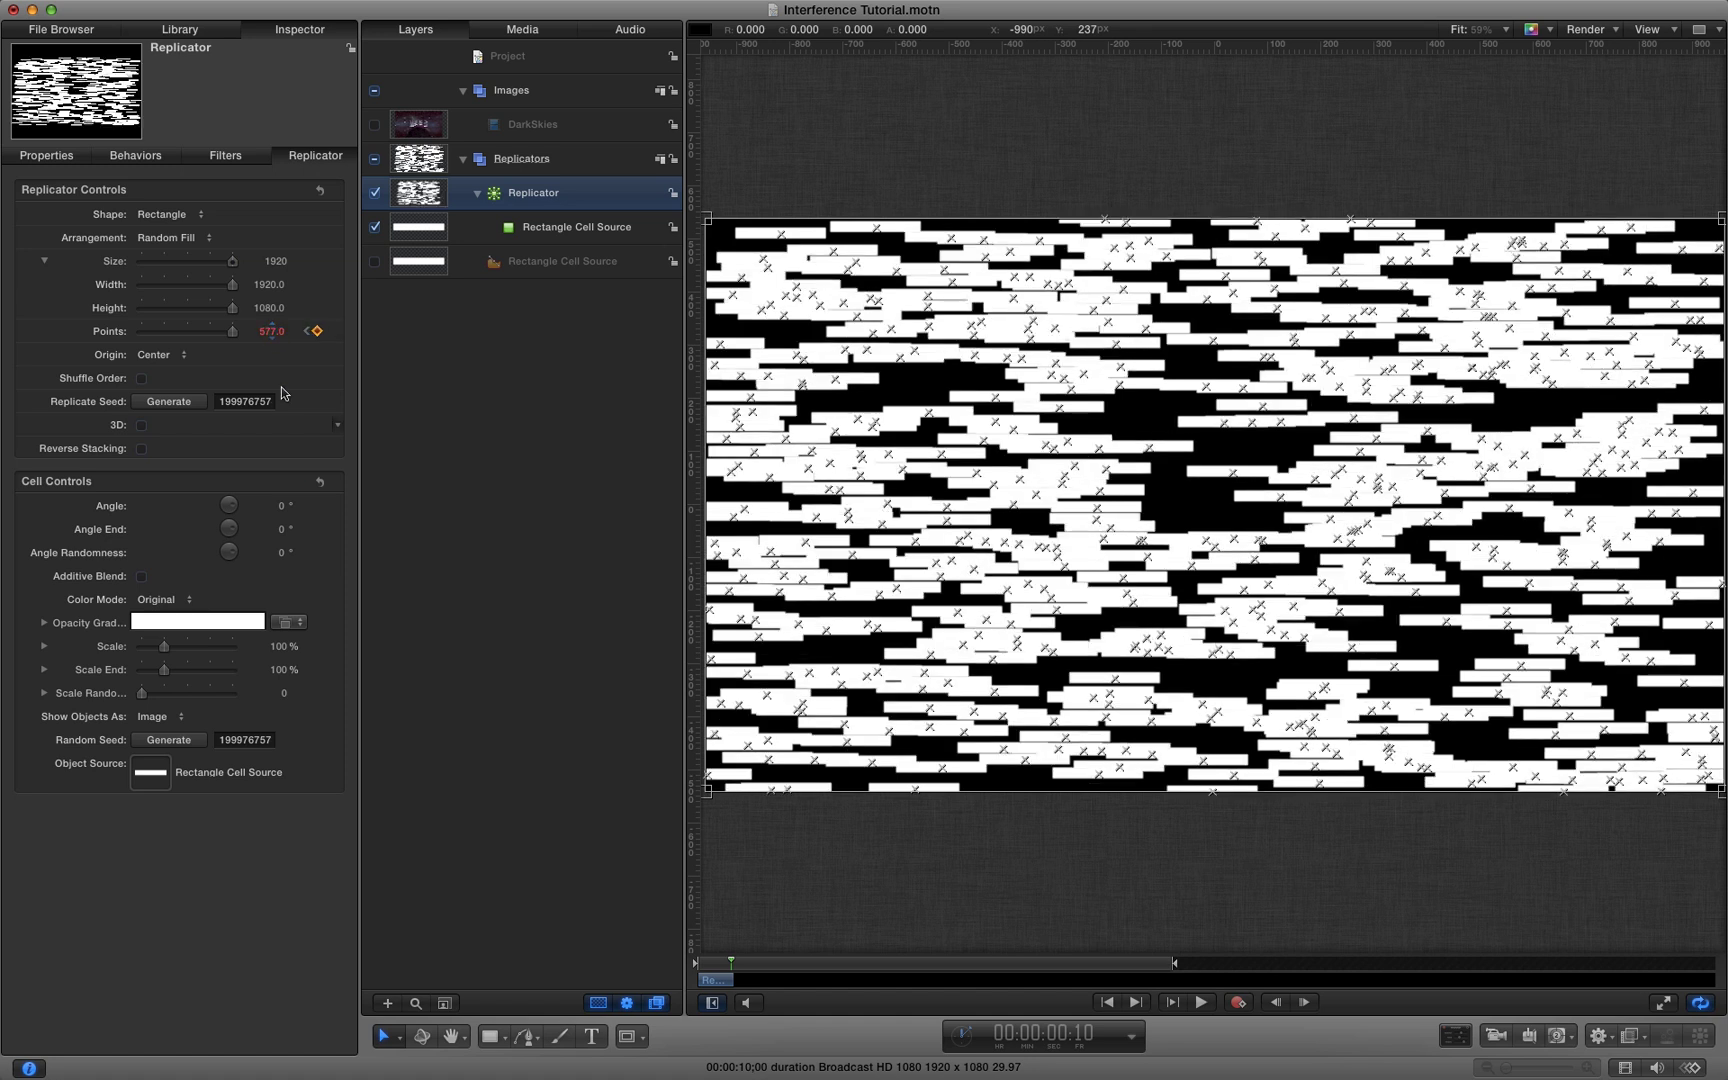
{"action": "left_click_drag", "start_coordinate": [731, 963], "coordinate": [697, 963]}
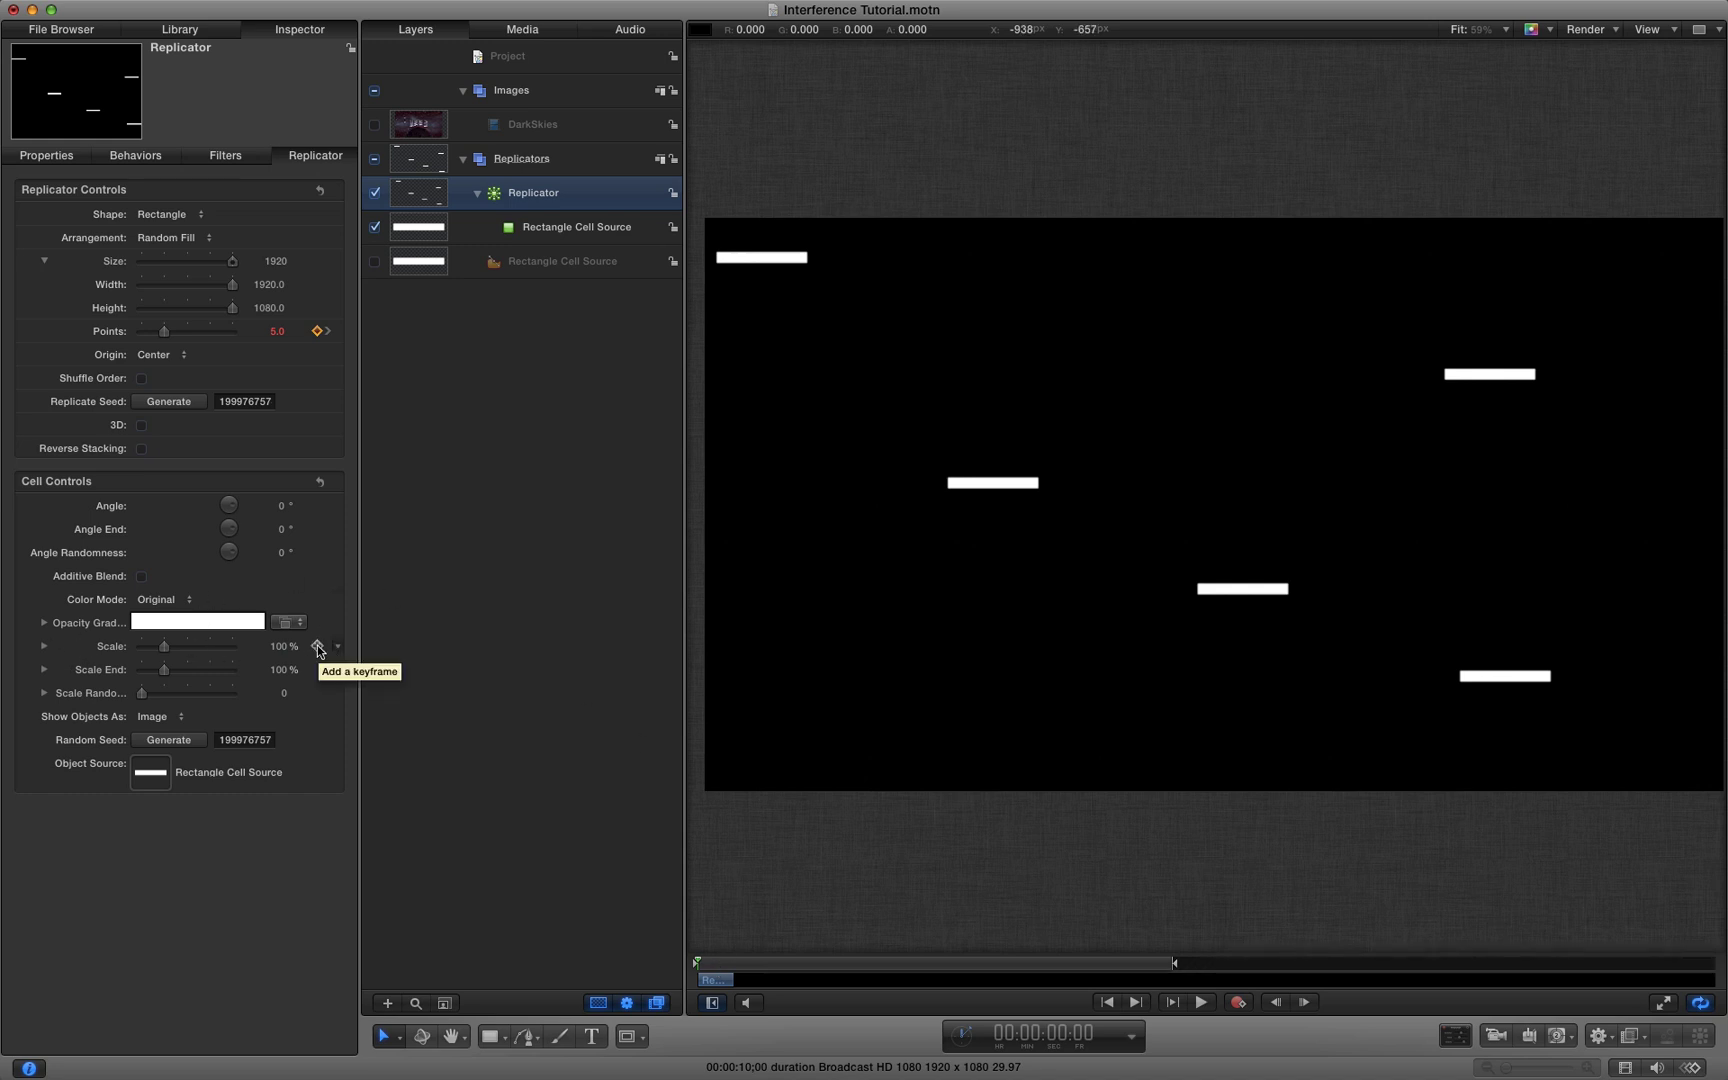
Set a starting cell Scale keyframe at frame 0, then move to frame 10
{"action": "left_click", "coordinate": [317, 645]}
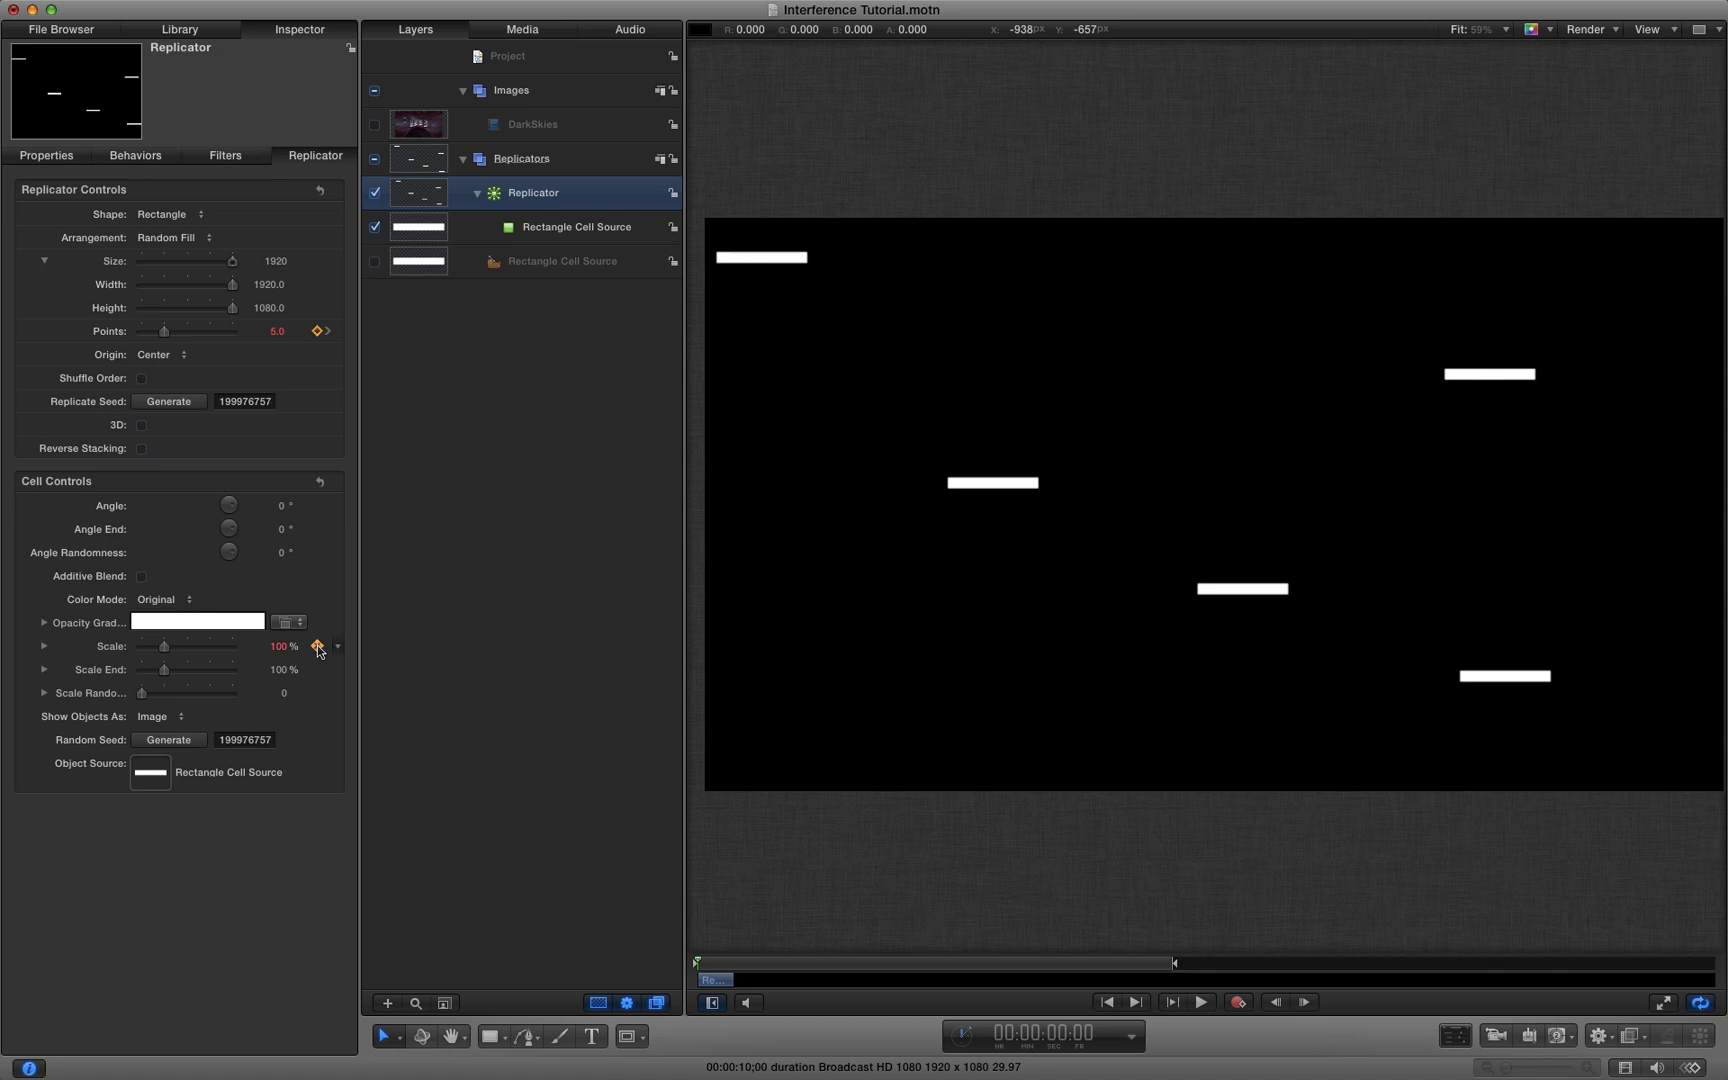
{"action": "left_click", "coordinate": [1058, 1036]}
{"action": "type", "text": "10"}
{"action": "key", "text": "Return"}
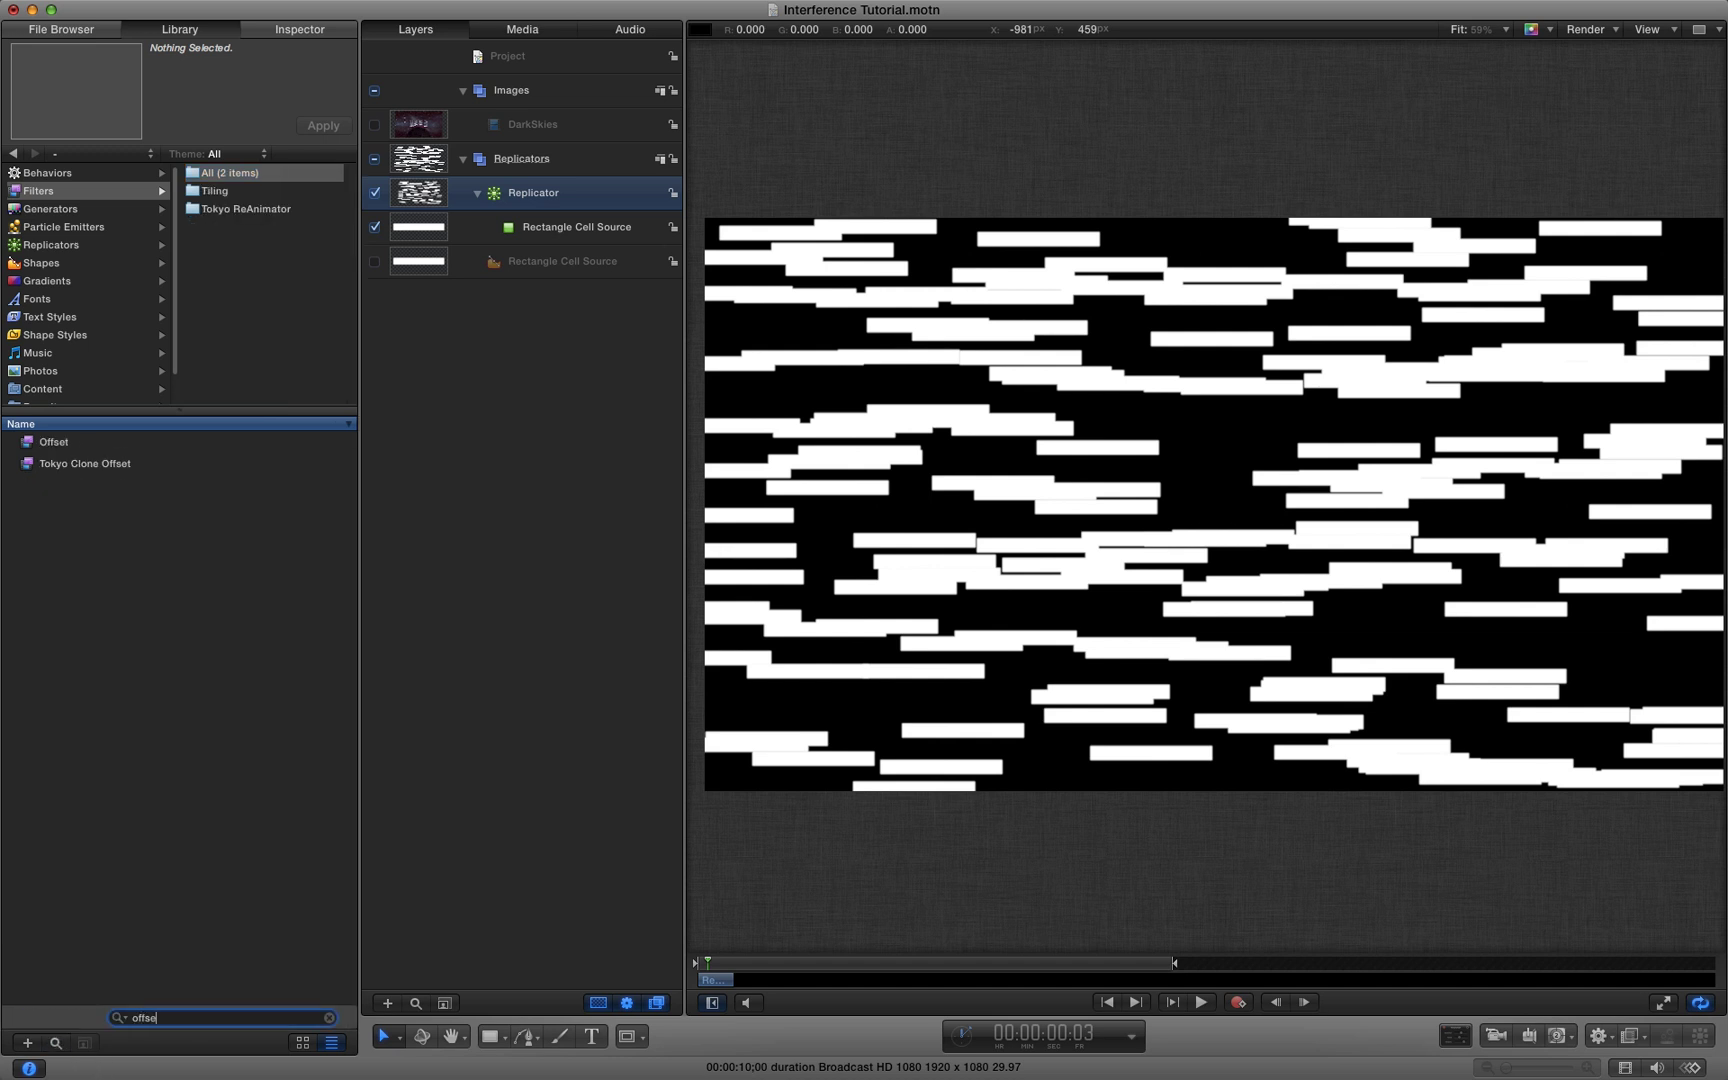
Apply the Offset filter to the Replicator and randomize its Vertical Offset at Amount 4000
{"action": "left_click_drag", "start_coordinate": [54, 442], "coordinate": [420, 200]}
{"action": "key", "text": "super+3"}
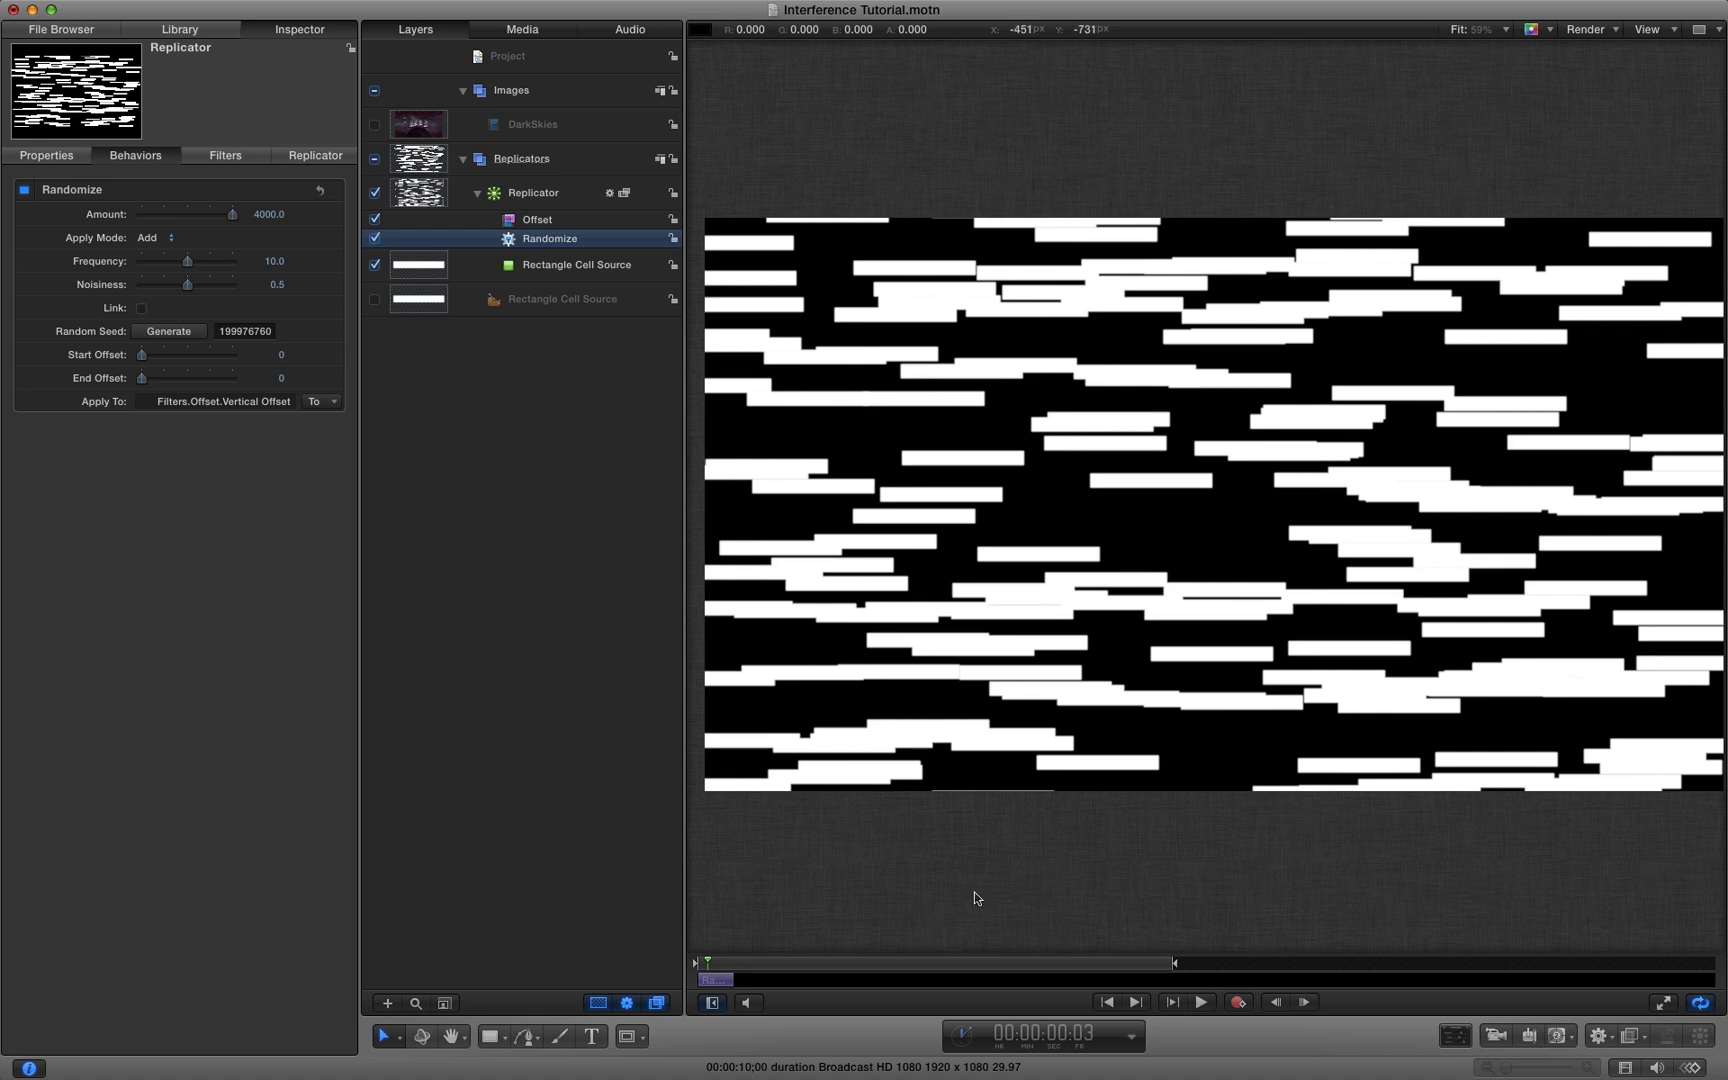
{"action": "left_click_drag", "start_coordinate": [708, 965], "coordinate": [700, 970]}
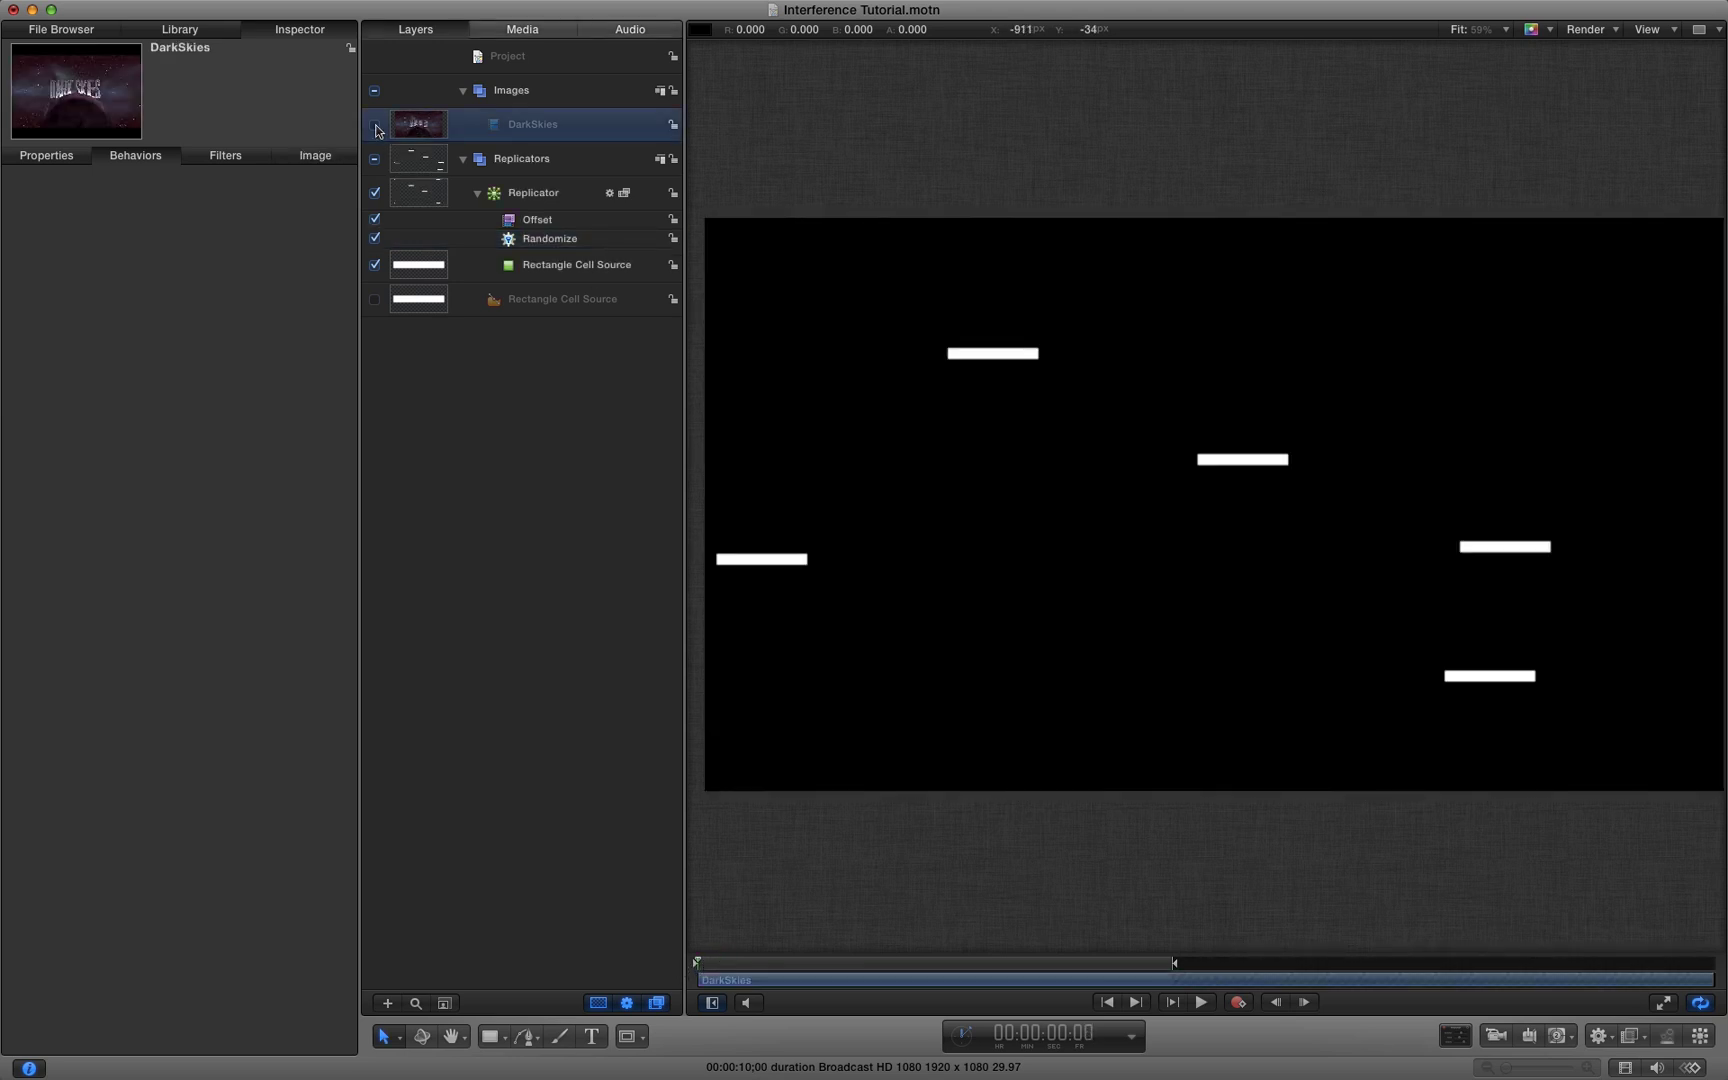
Re-enable DarkSkies, give it an Image Mask sourced from the Replicator, and play it
{"action": "left_click", "coordinate": [376, 126]}
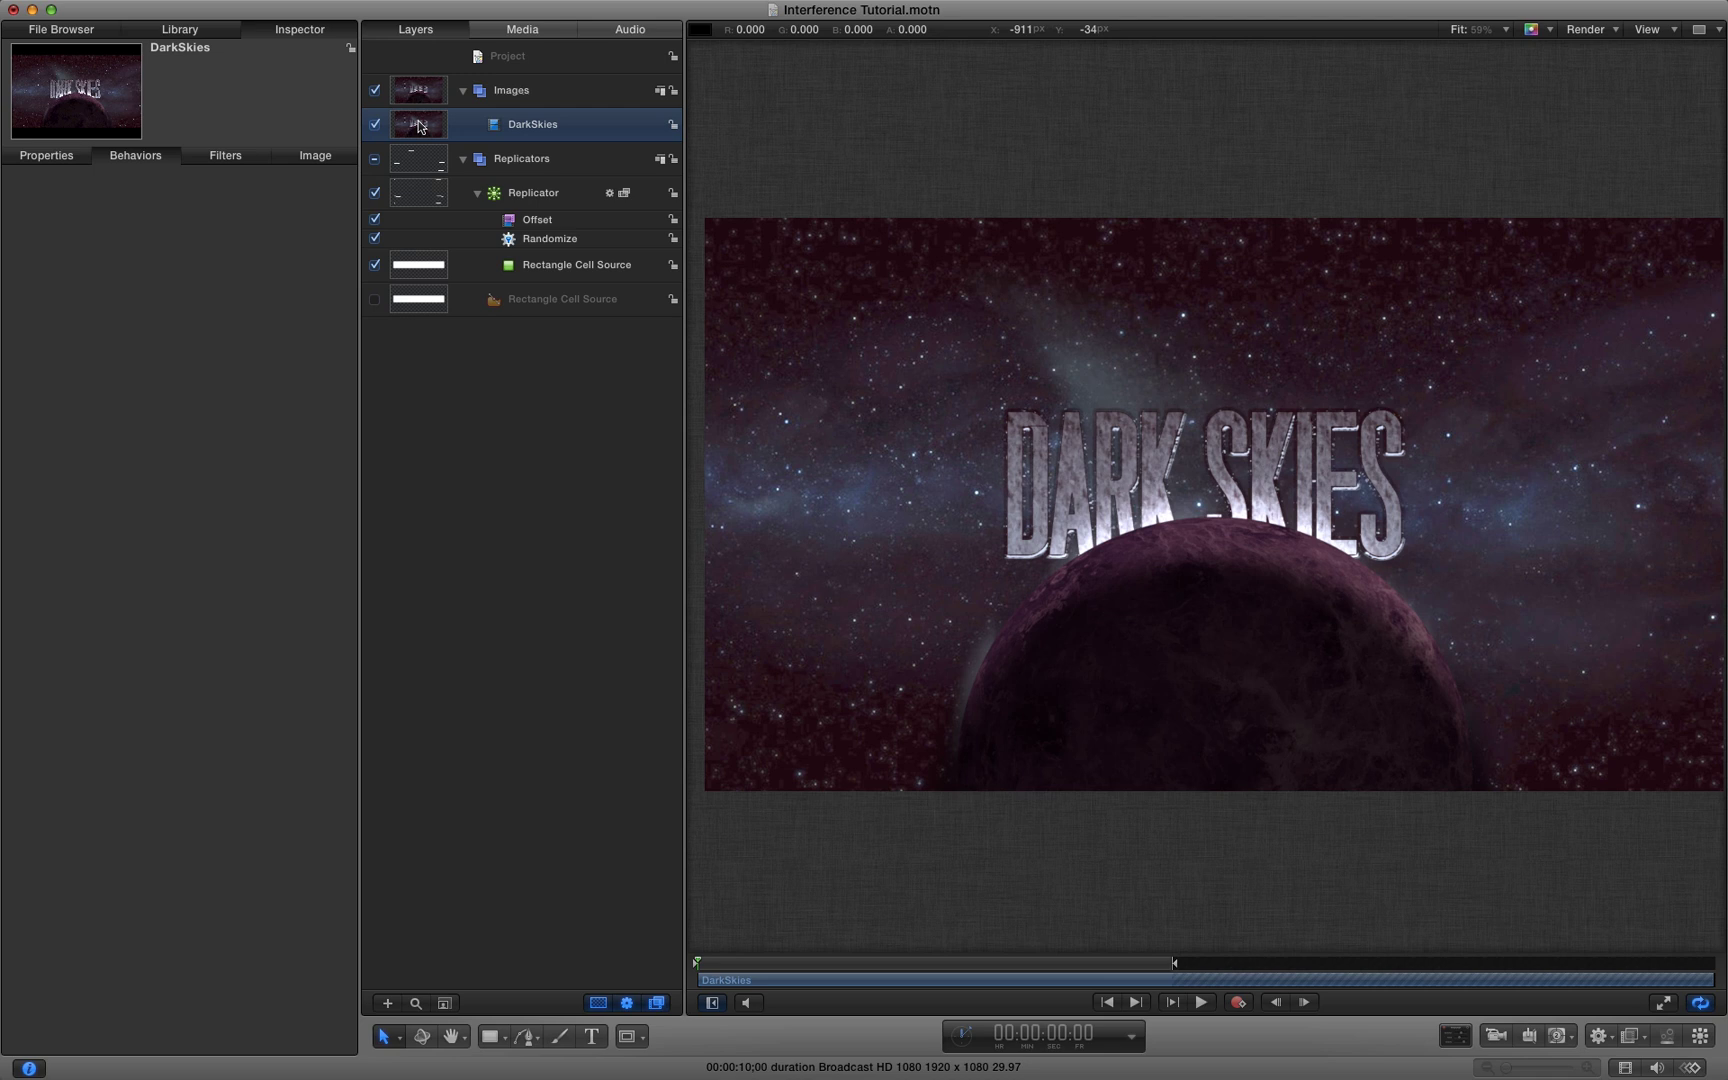
{"action": "right_click", "coordinate": [420, 126]}
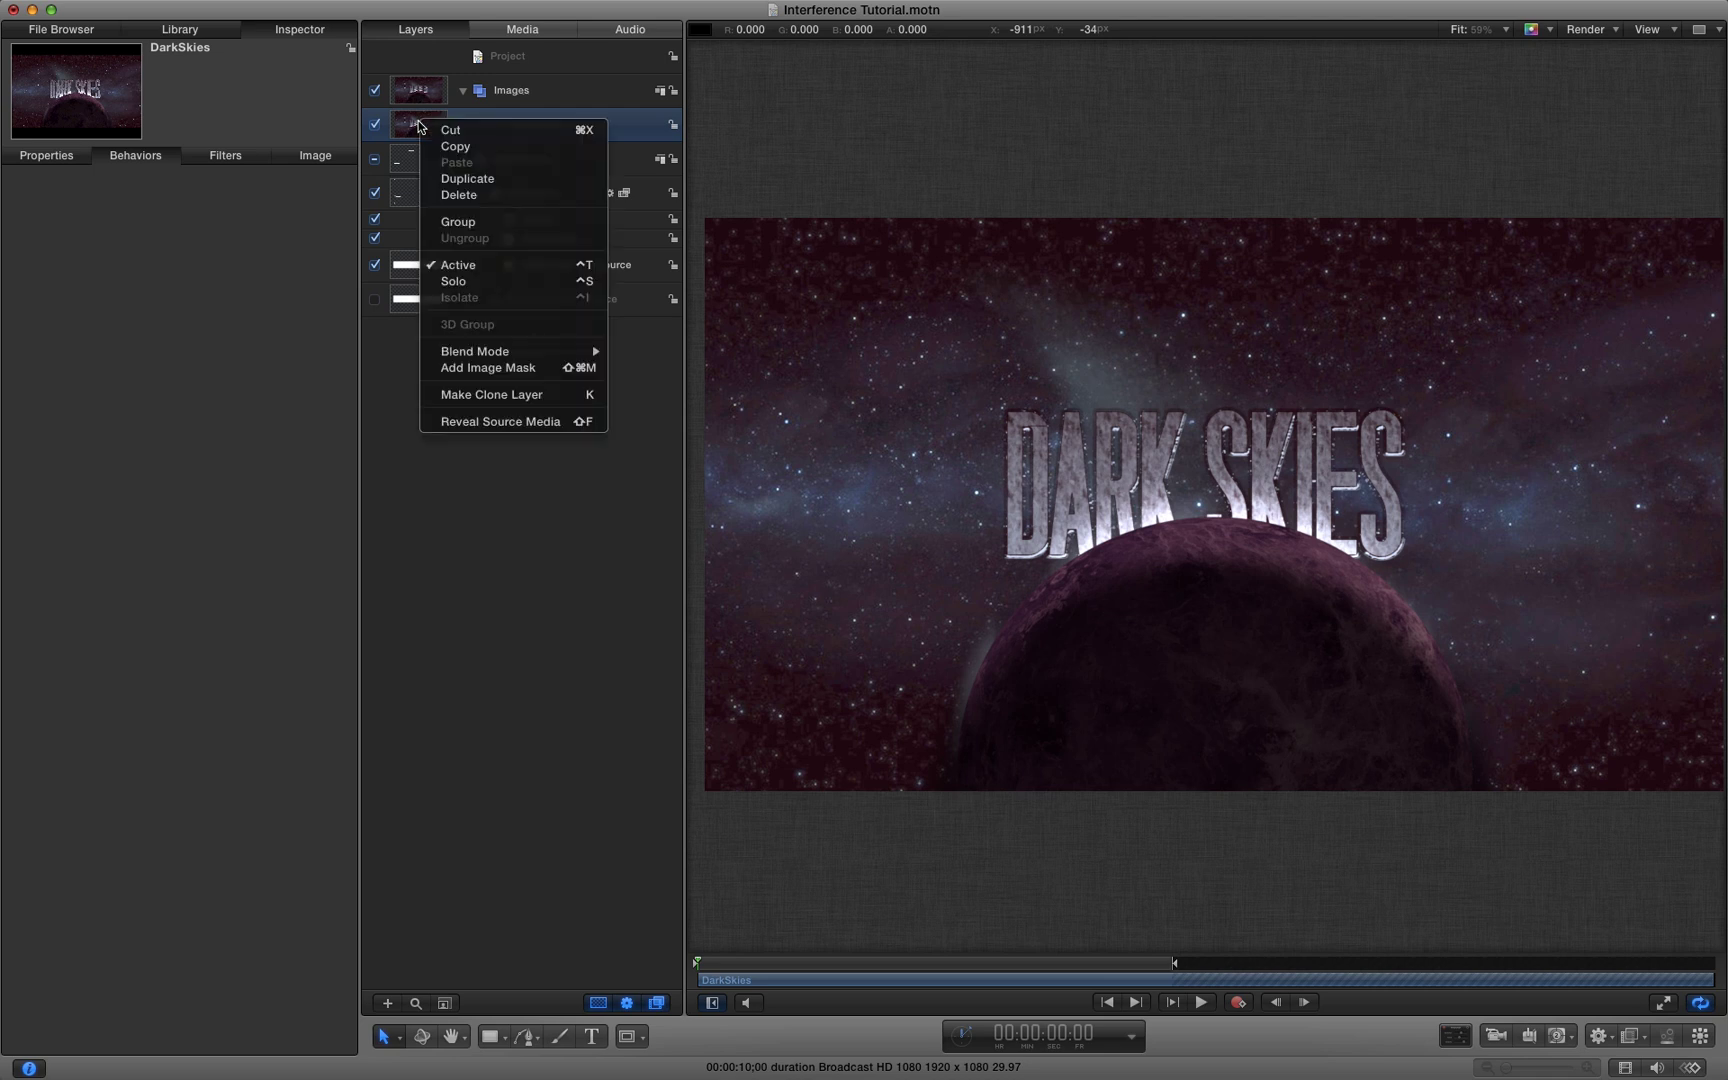
{"action": "left_click", "coordinate": [568, 369]}
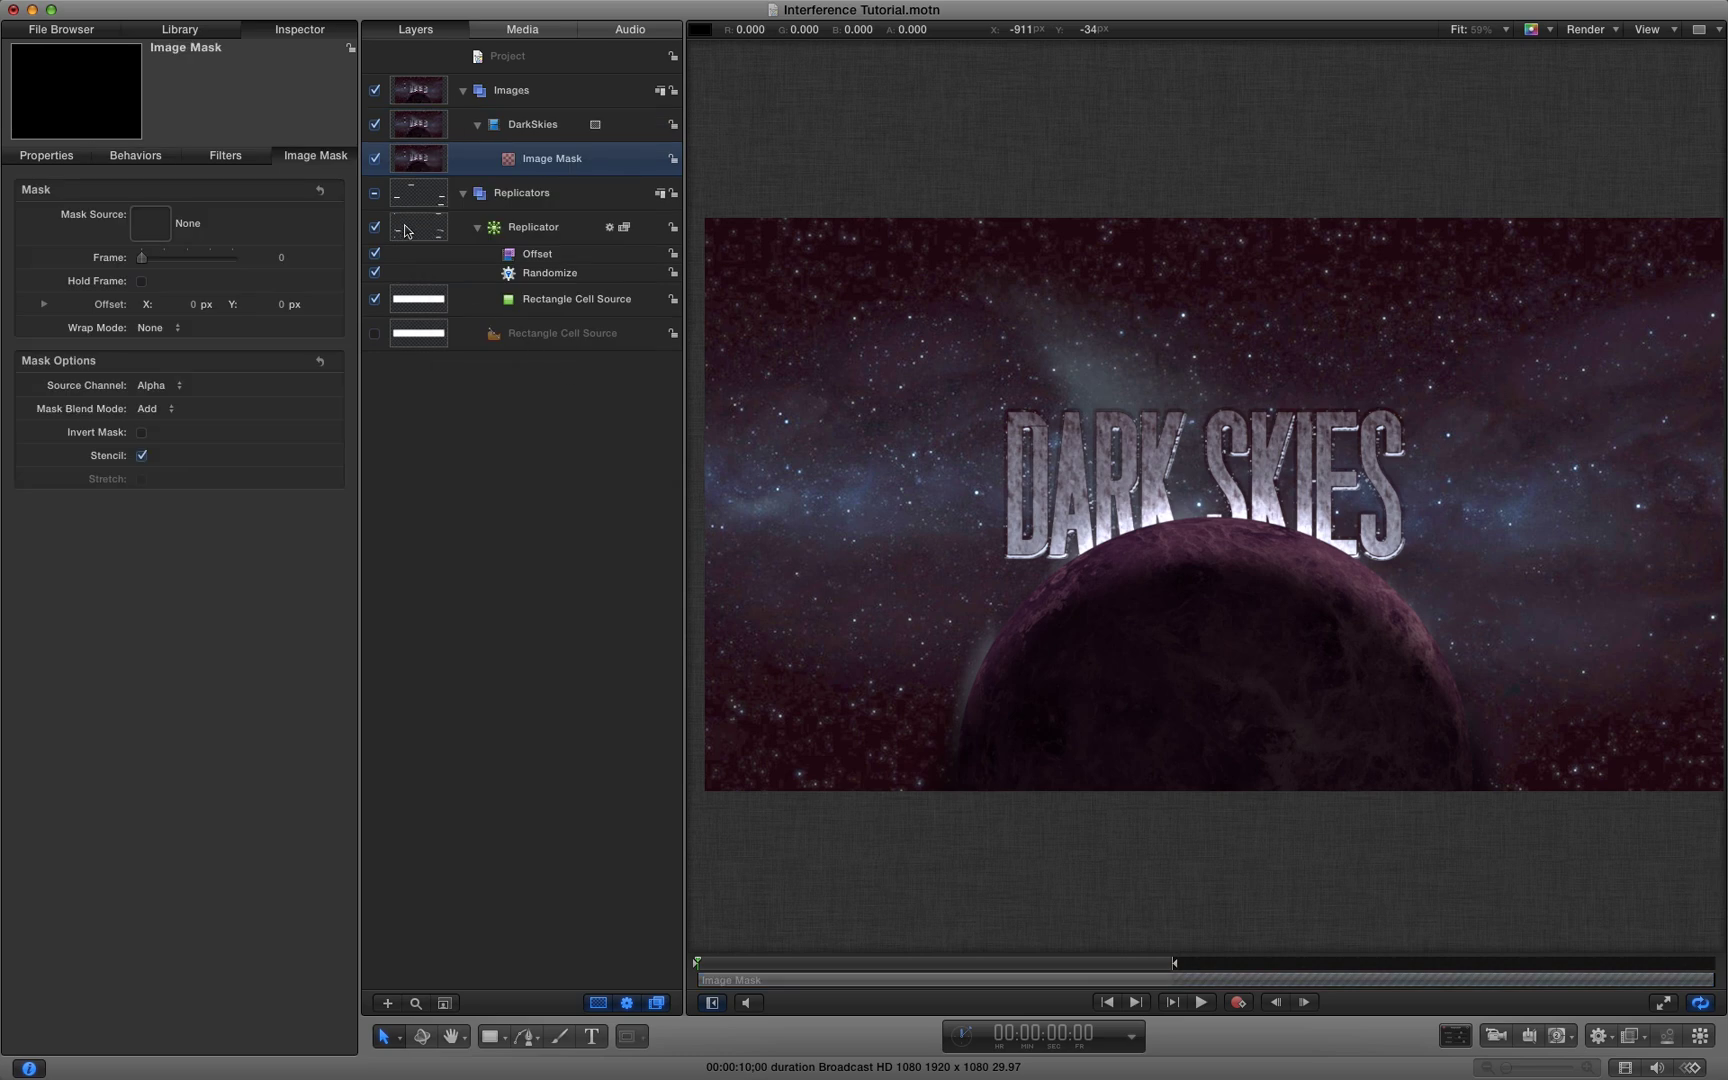
{"action": "left_click_drag", "start_coordinate": [406, 231], "coordinate": [510, 162]}
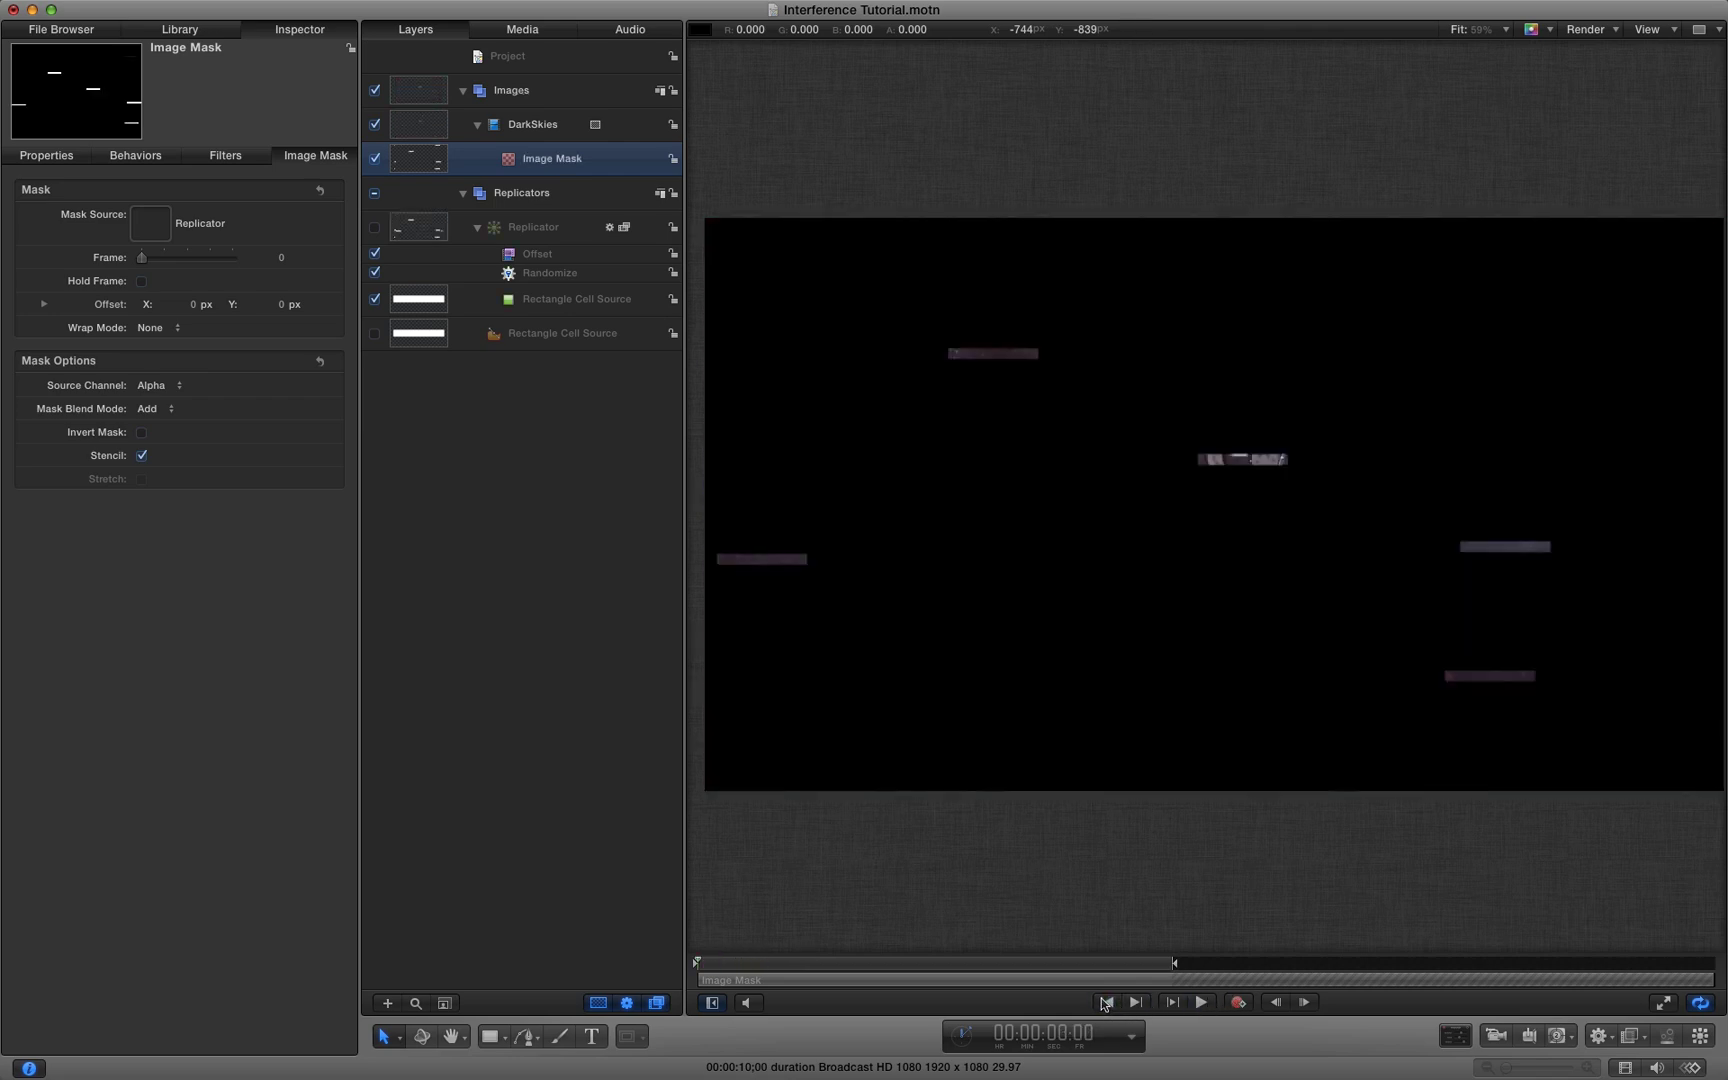
{"action": "left_click", "coordinate": [1201, 1003]}
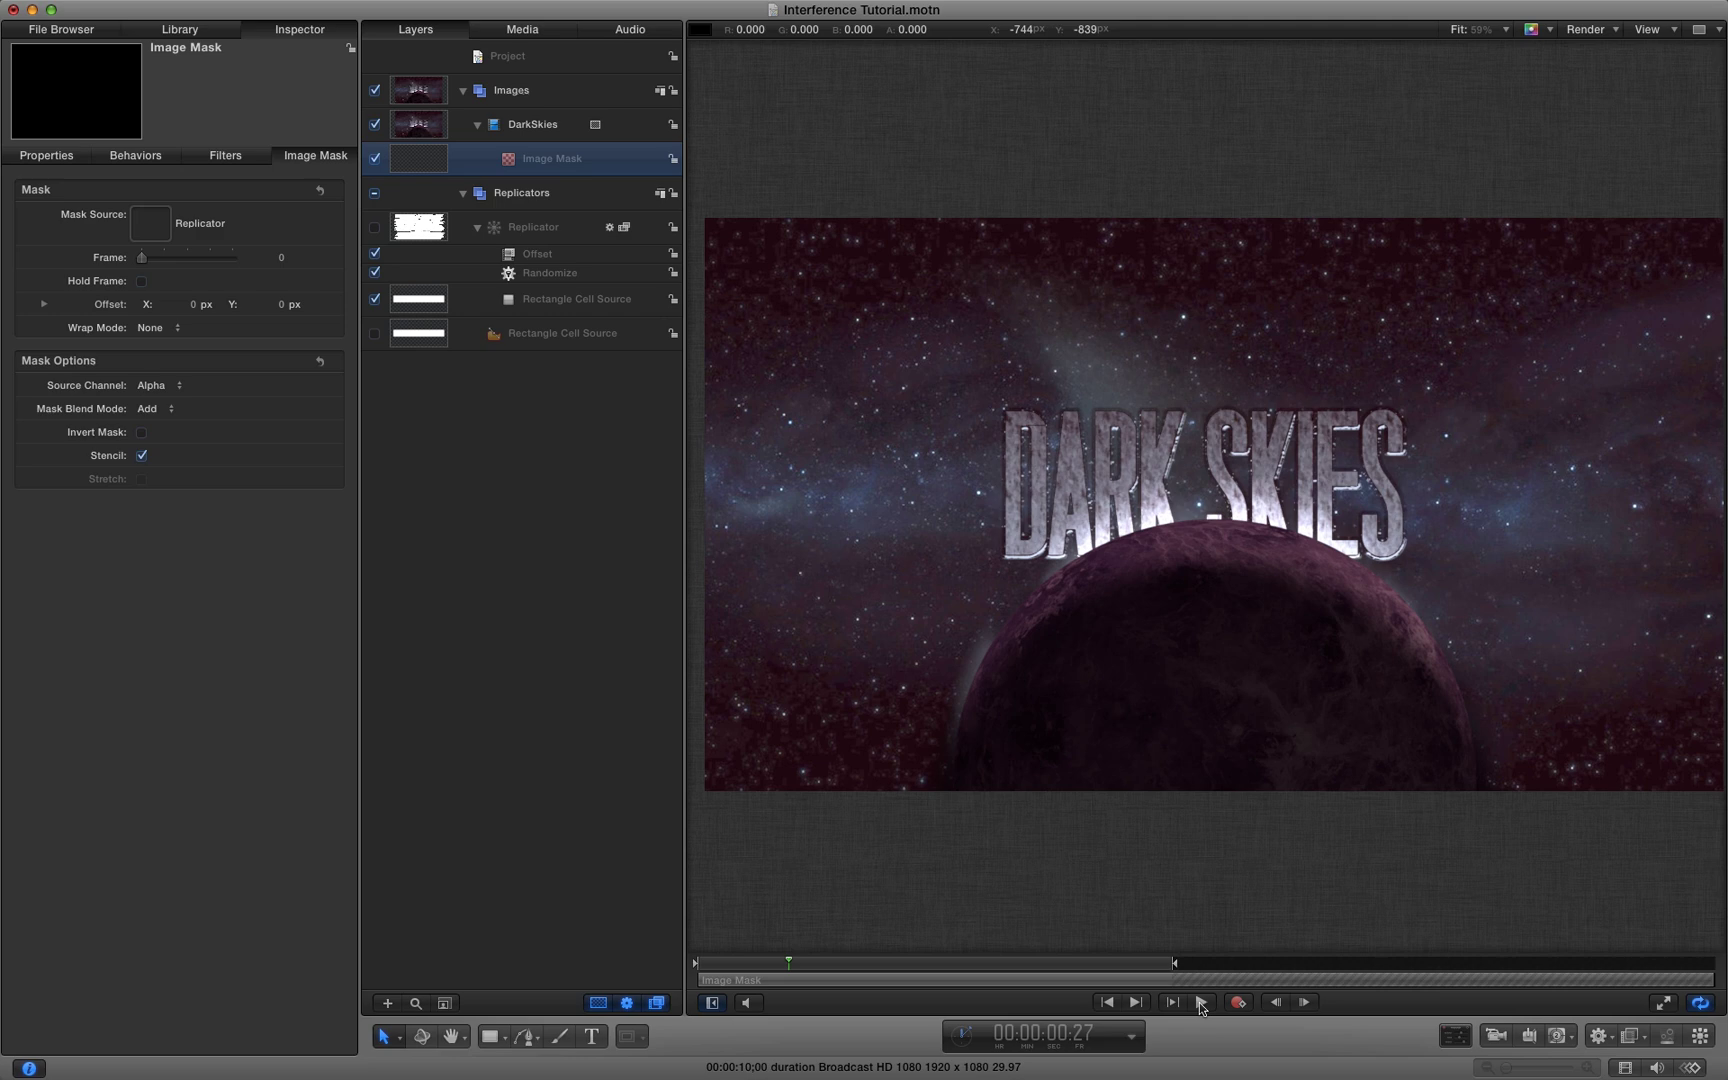
Apply the Bad TV filter from the Library to DarkSkies and set Roll to 0
{"action": "key", "text": "cmd+2"}
{"action": "left_click", "coordinate": [183, 1018]}
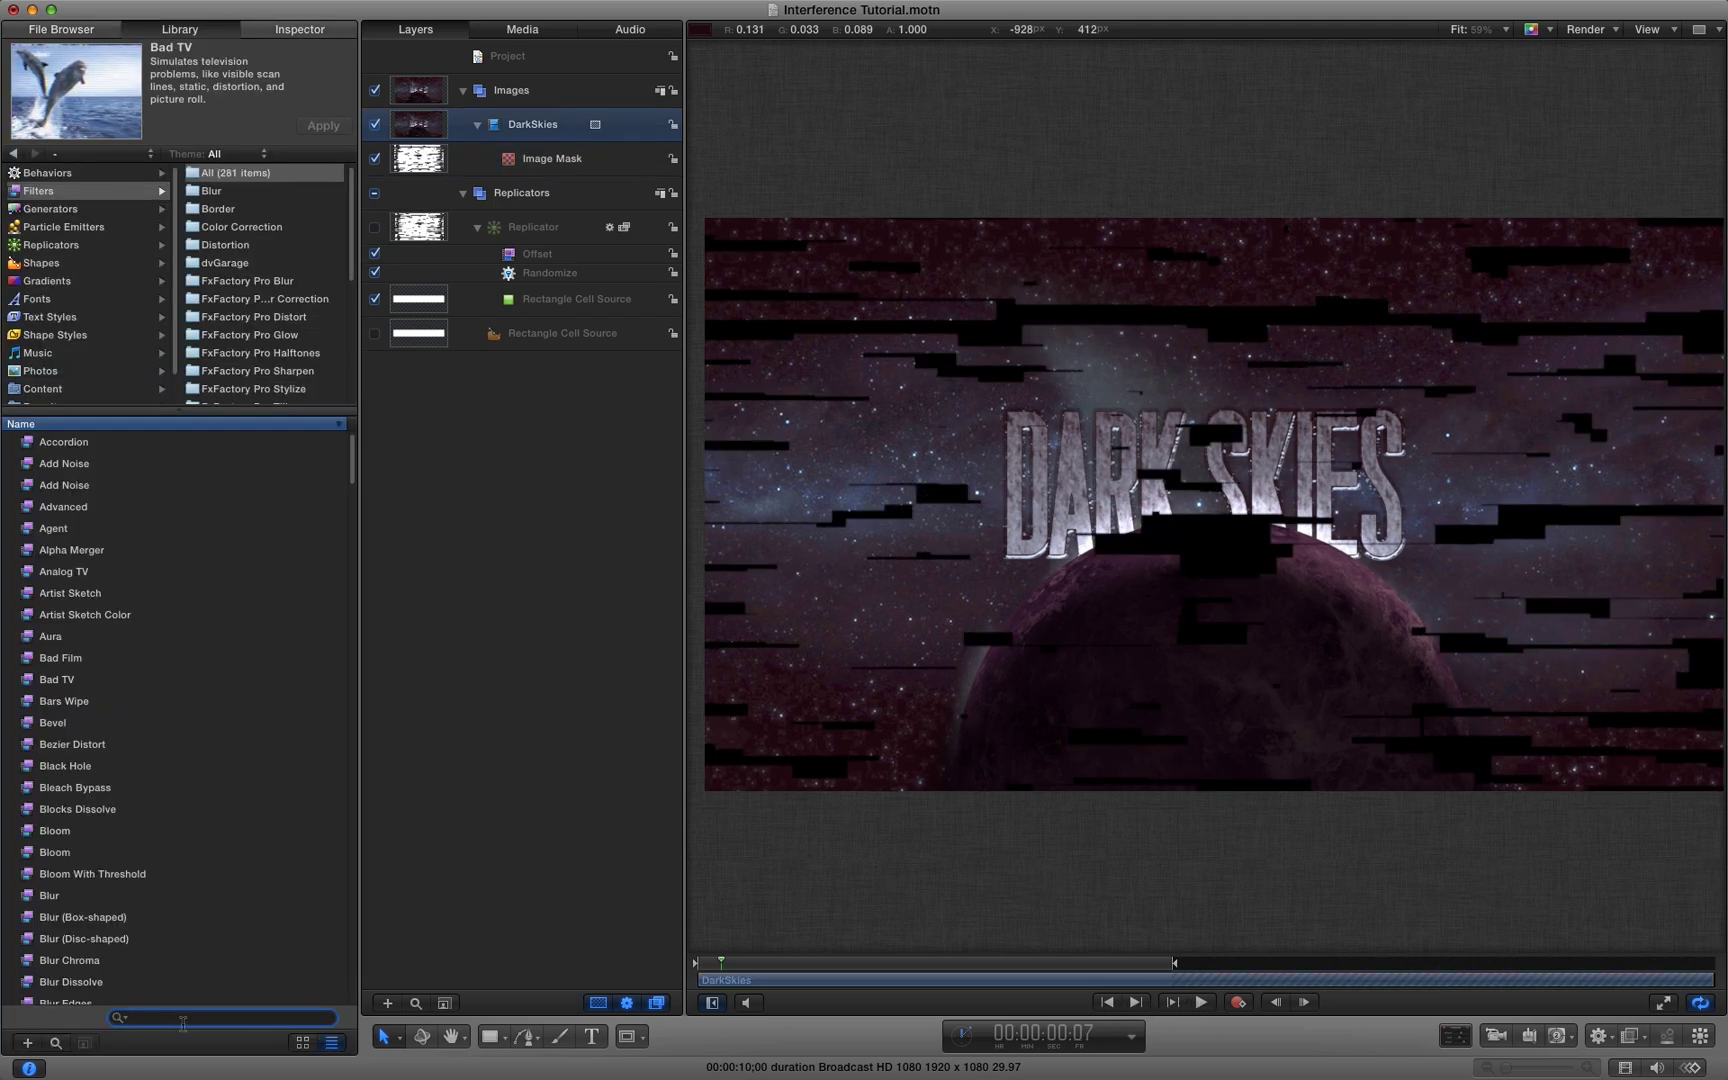
{"action": "type", "text": "bad tv"}
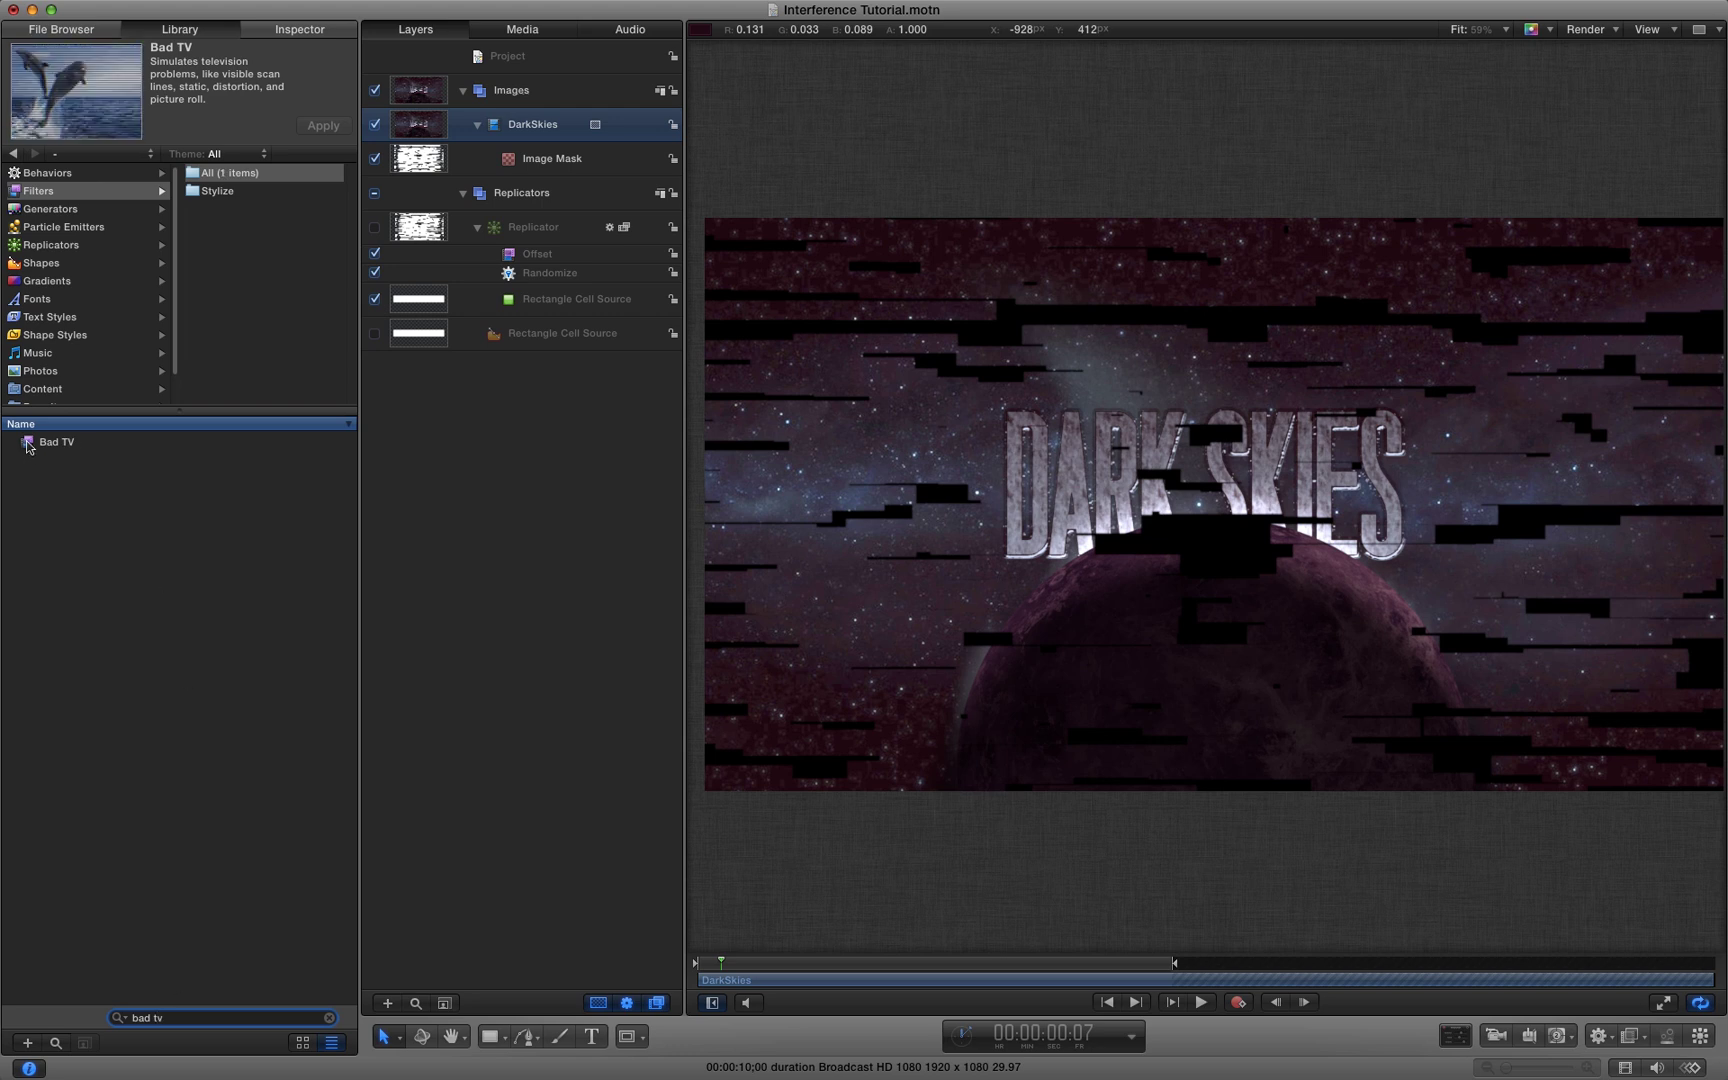
{"action": "left_click_drag", "start_coordinate": [27, 446], "coordinate": [421, 128]}
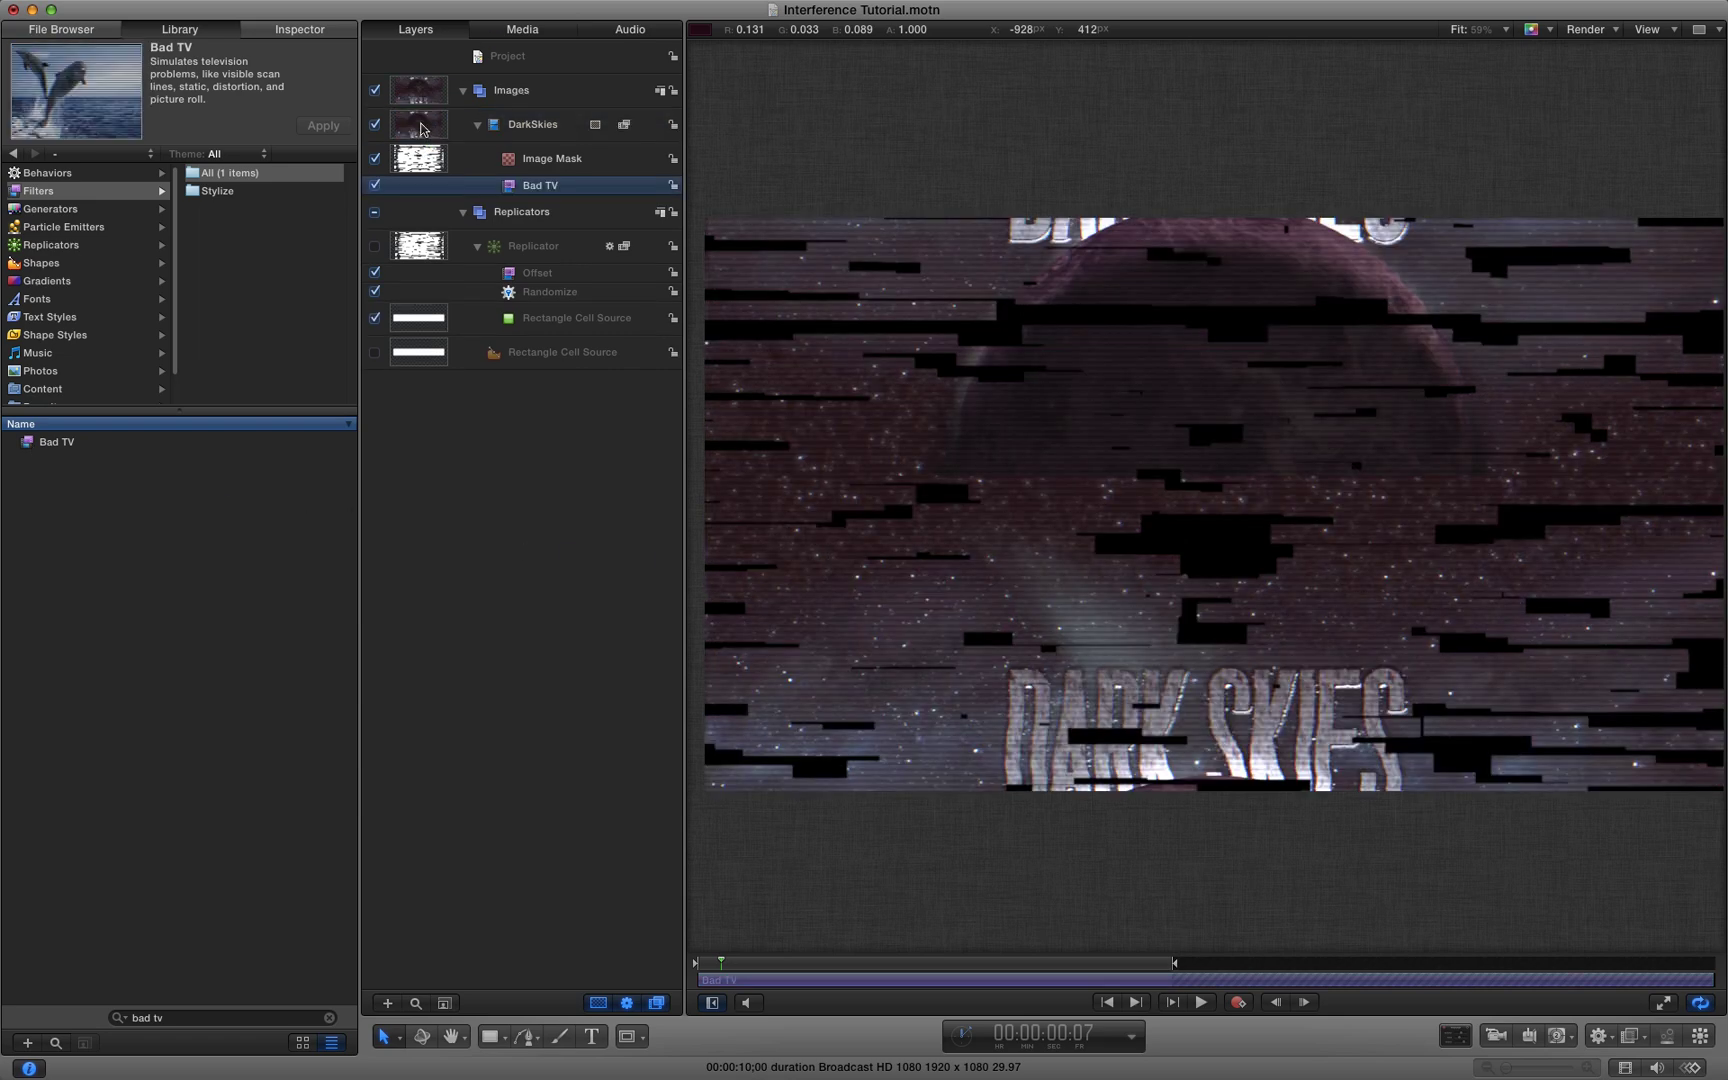
{"action": "left_click", "coordinate": [290, 35]}
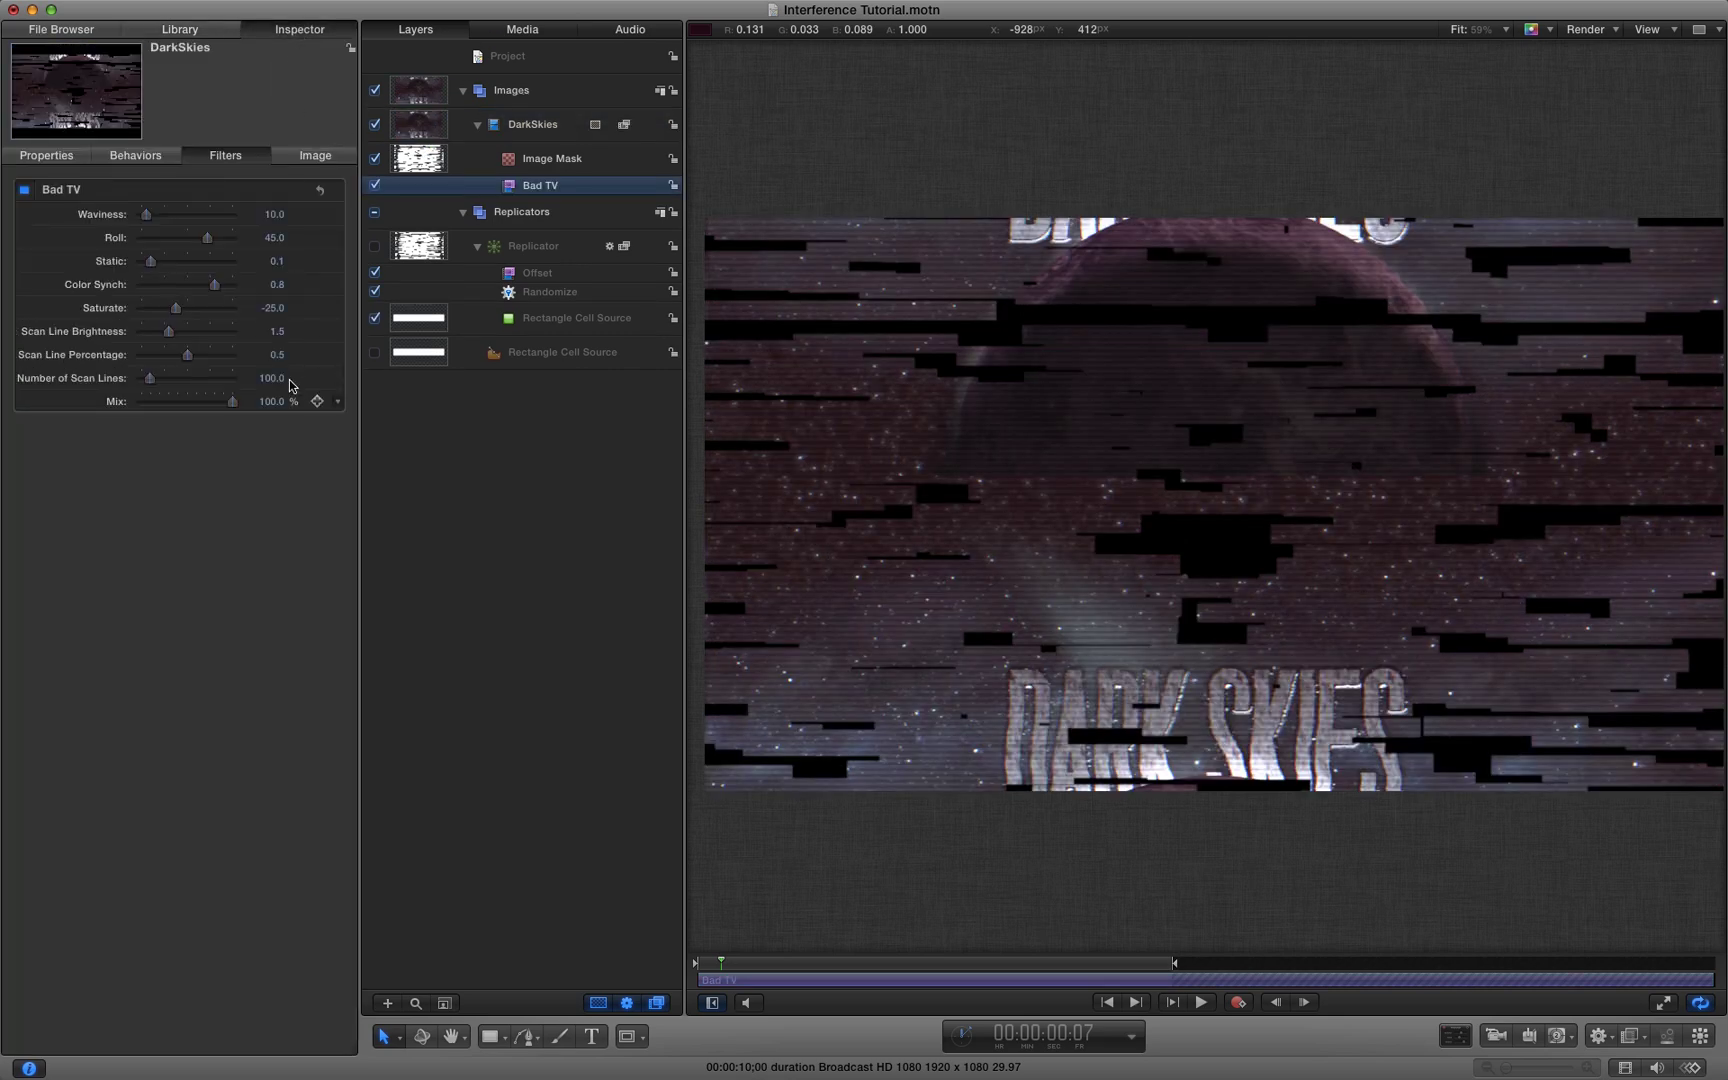
{"action": "left_click_drag", "start_coordinate": [275, 241], "coordinate": [255, 241]}
Shorten the Bad TV filter's duration in the timeline and preview from the first frame
{"action": "left_click_drag", "start_coordinate": [1713, 979], "coordinate": [734, 970]}
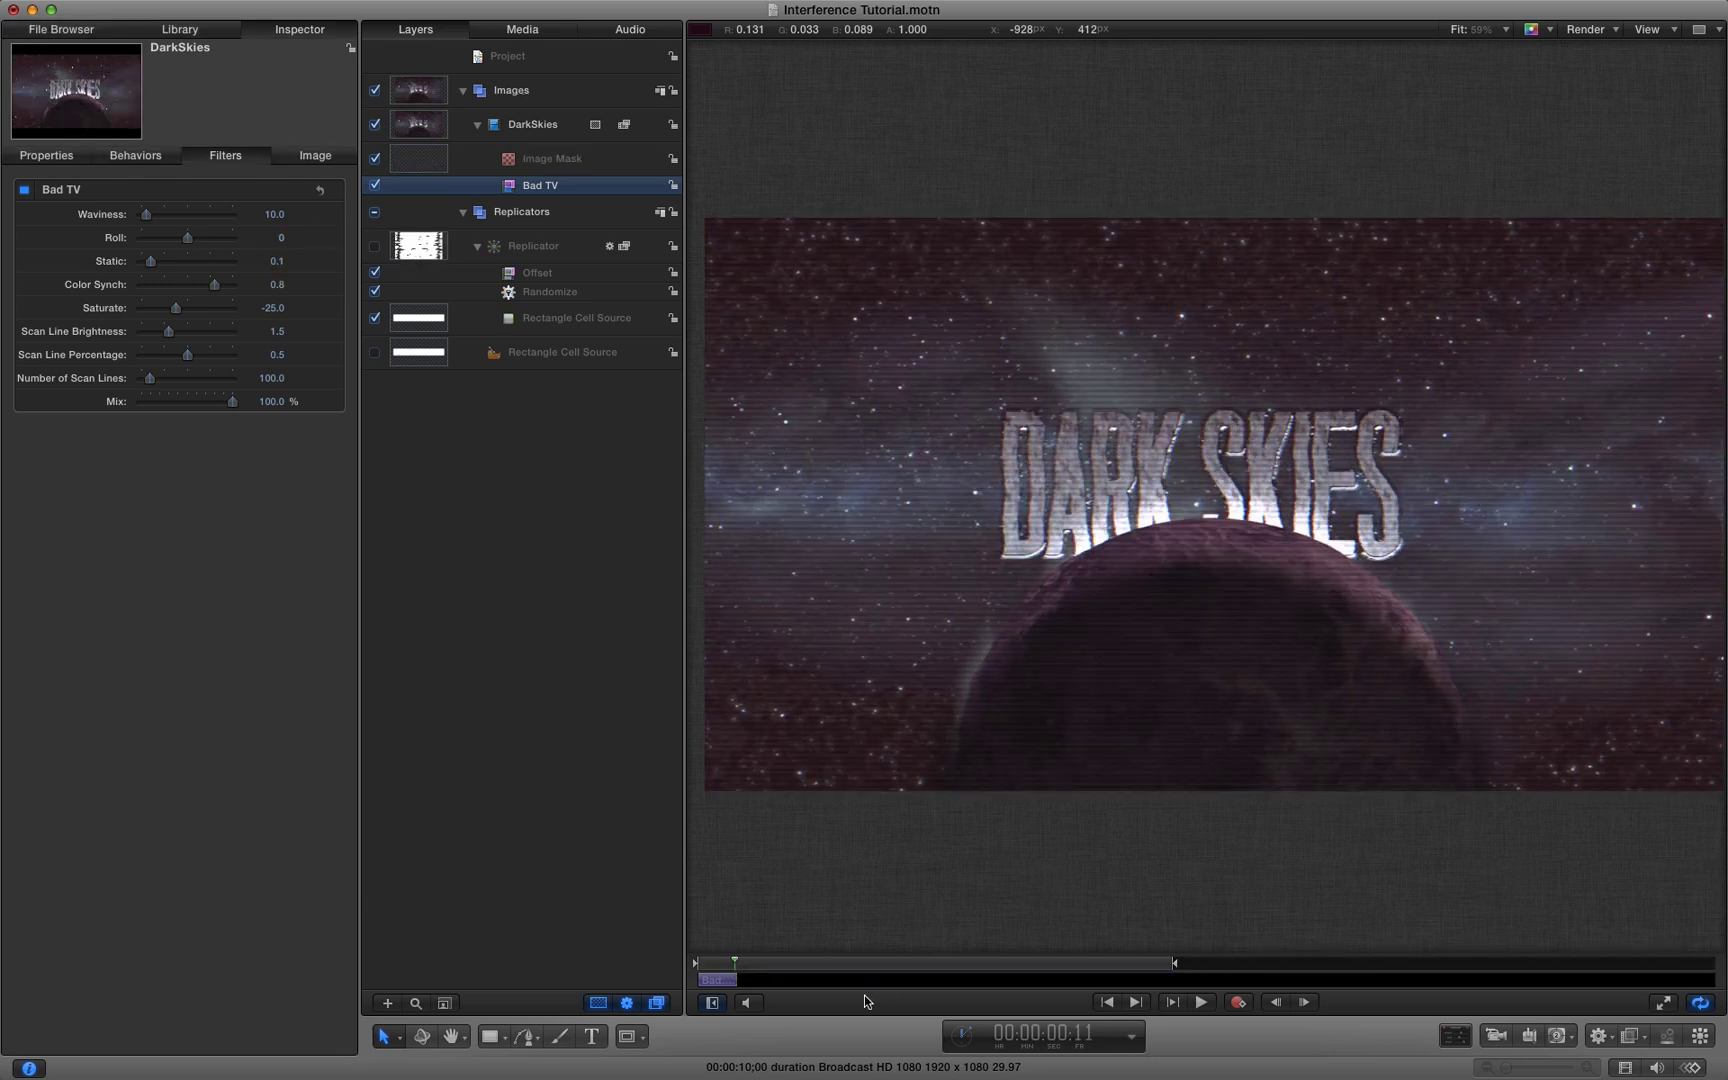
{"action": "left_click", "coordinate": [1107, 1002]}
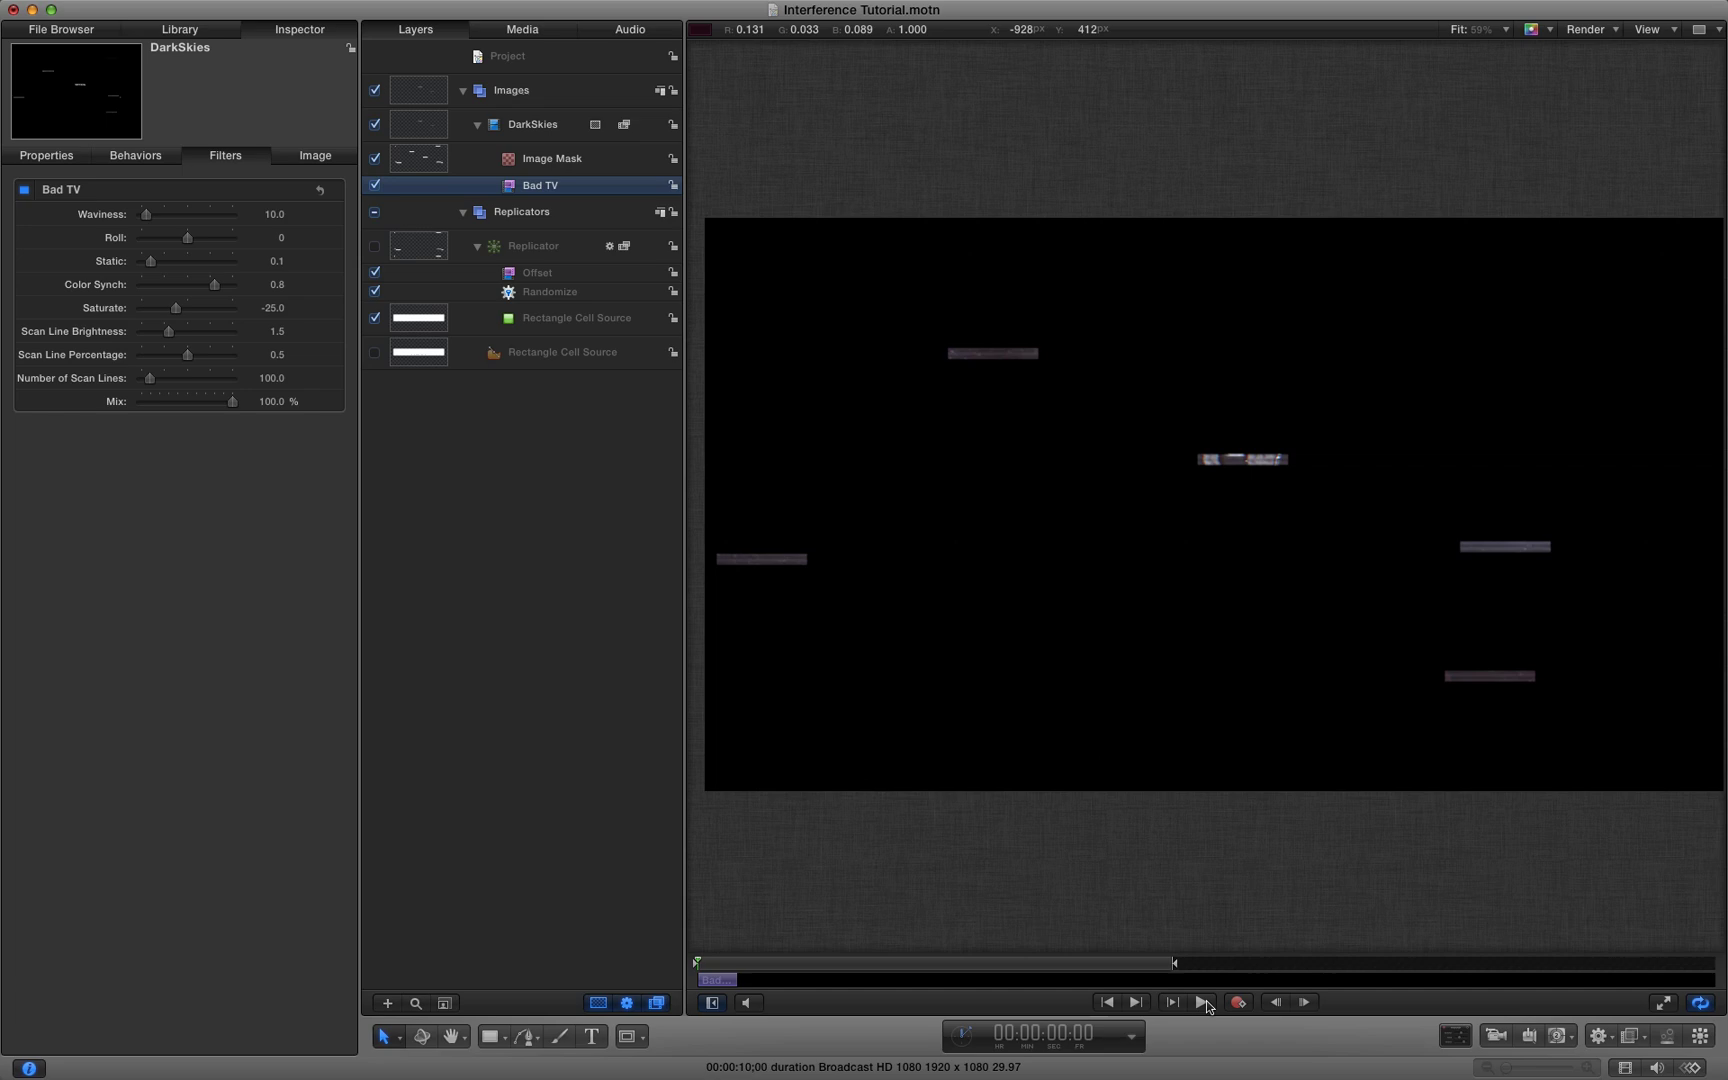
{"action": "left_click", "coordinate": [1204, 1001]}
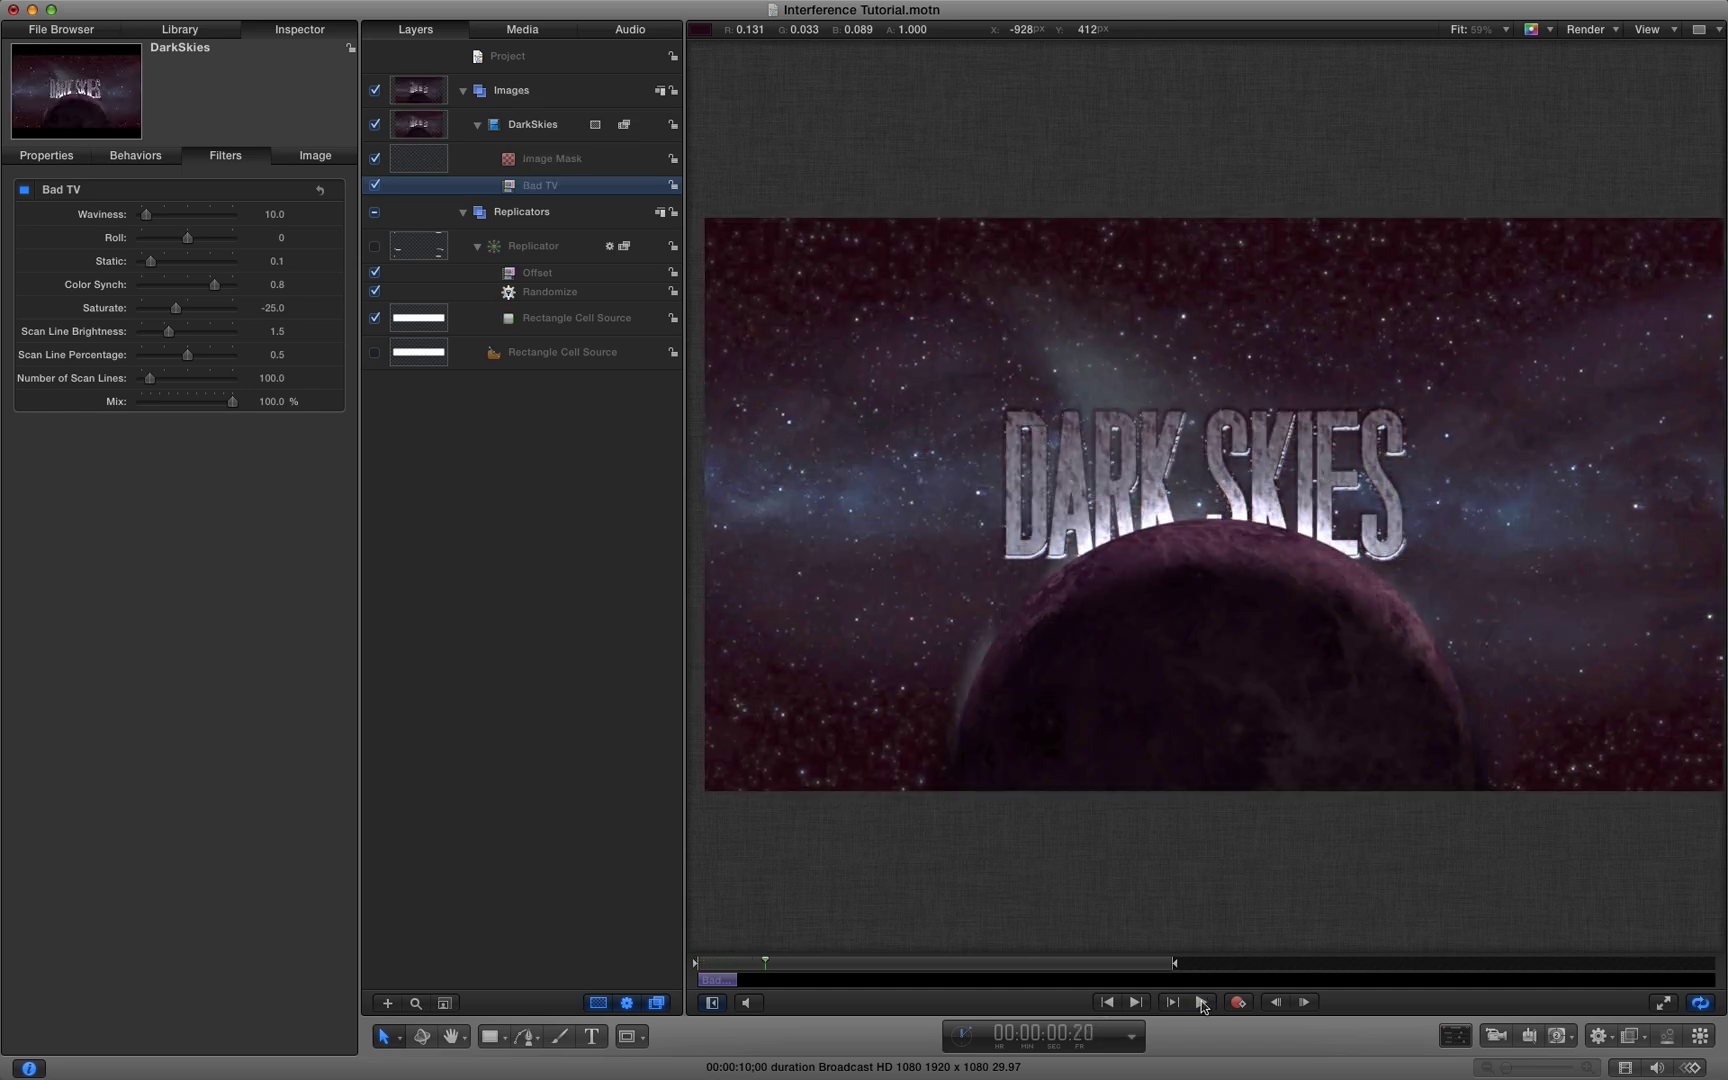
{"action": "left_click", "coordinate": [1202, 1003]}
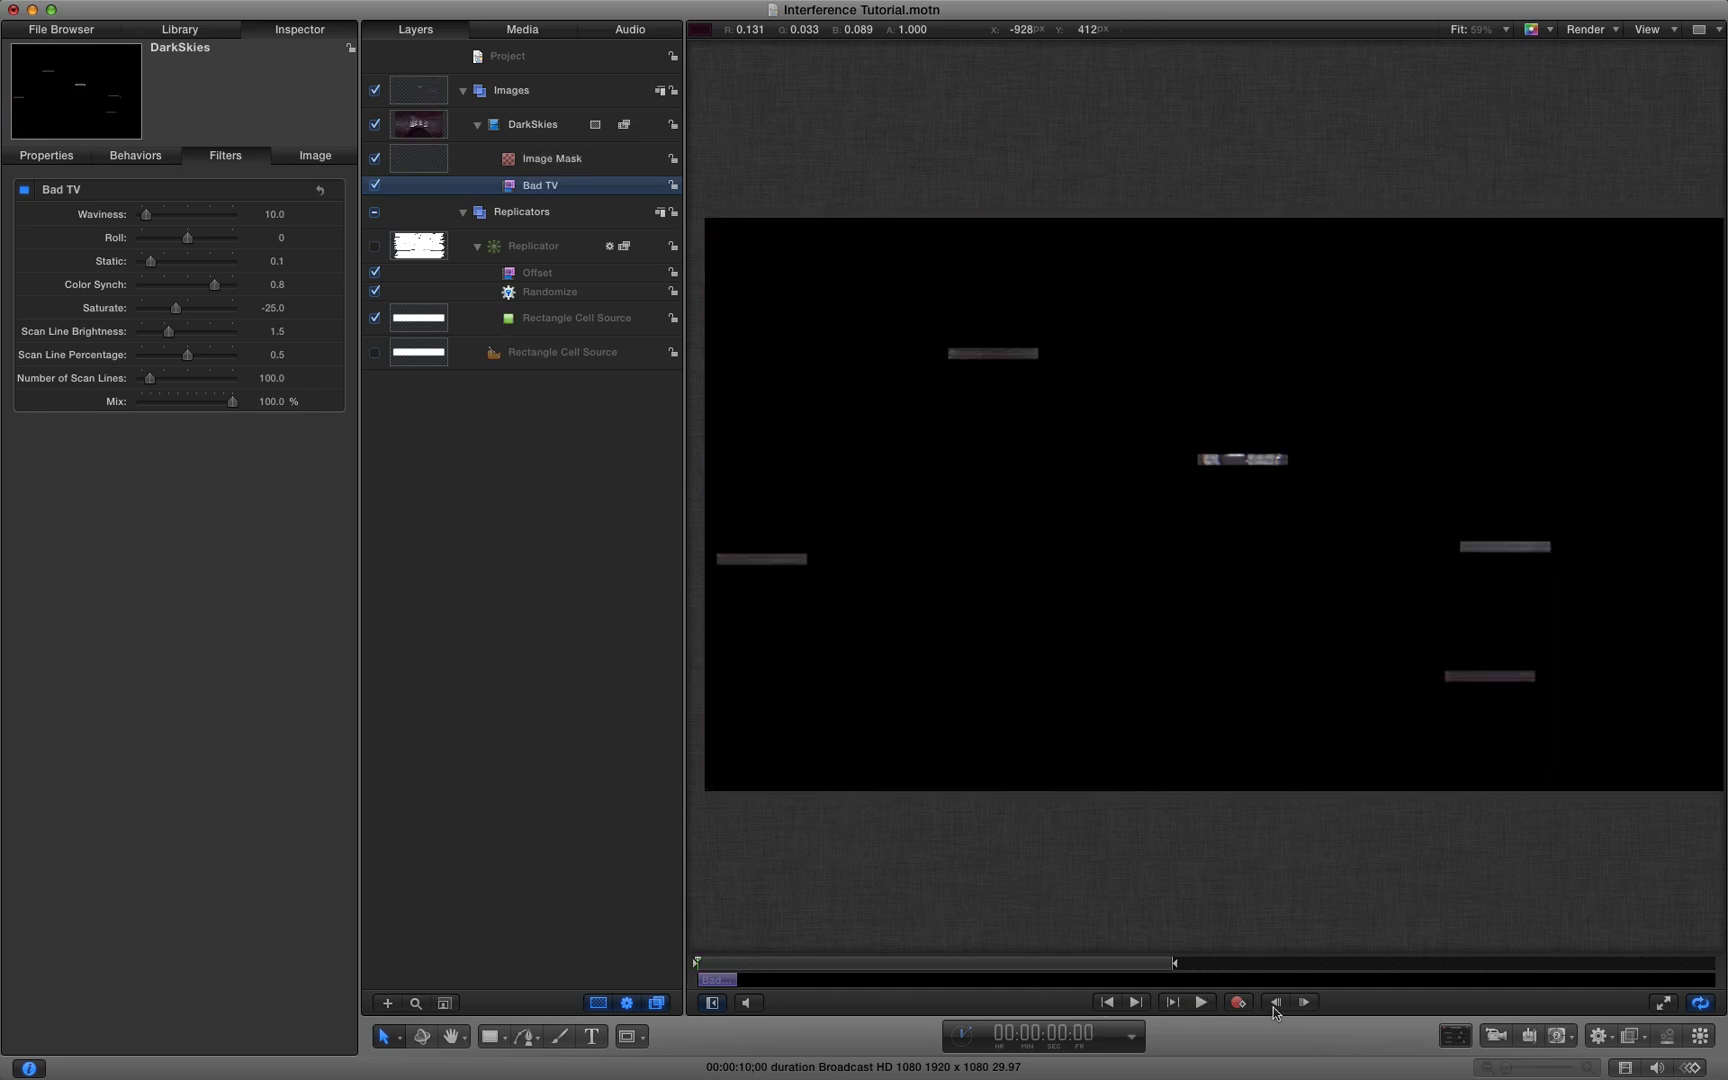
{"action": "left_click", "coordinate": [1200, 1002]}
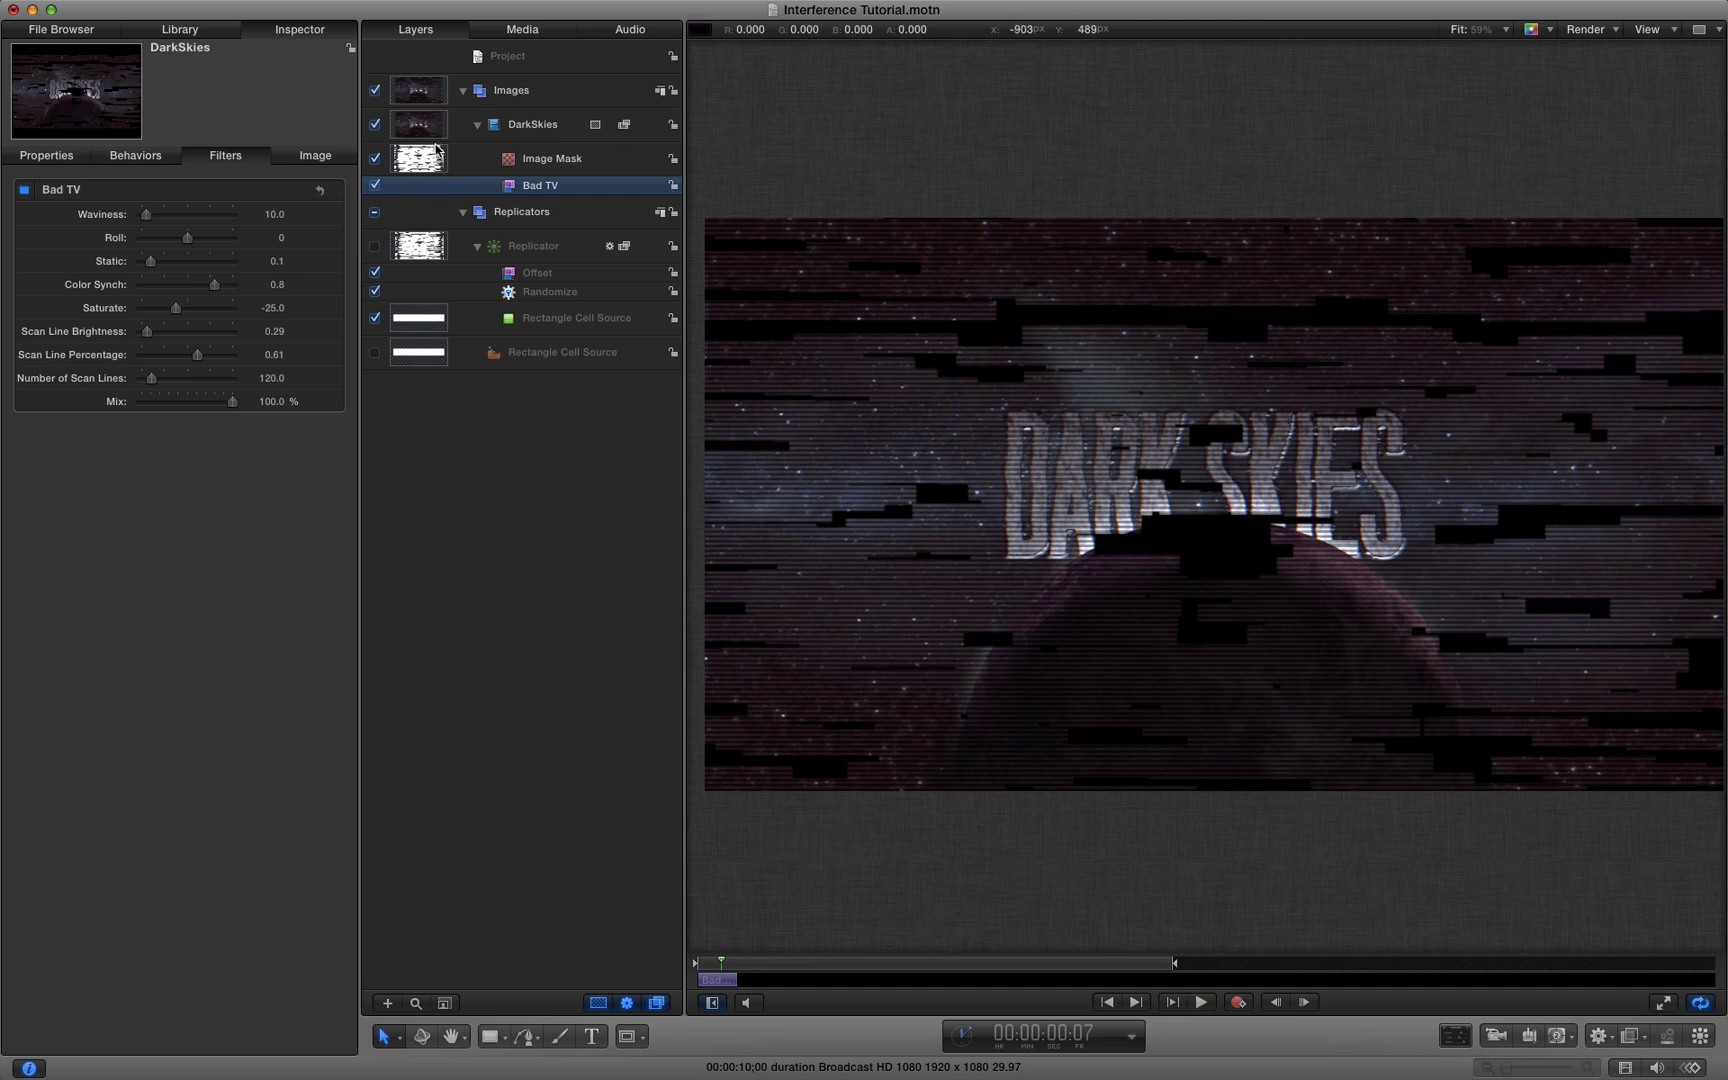
Apply a Wave filter from the Library to the glitch-block Replicator and preview earlier frames
{"action": "left_click", "coordinate": [415, 259]}
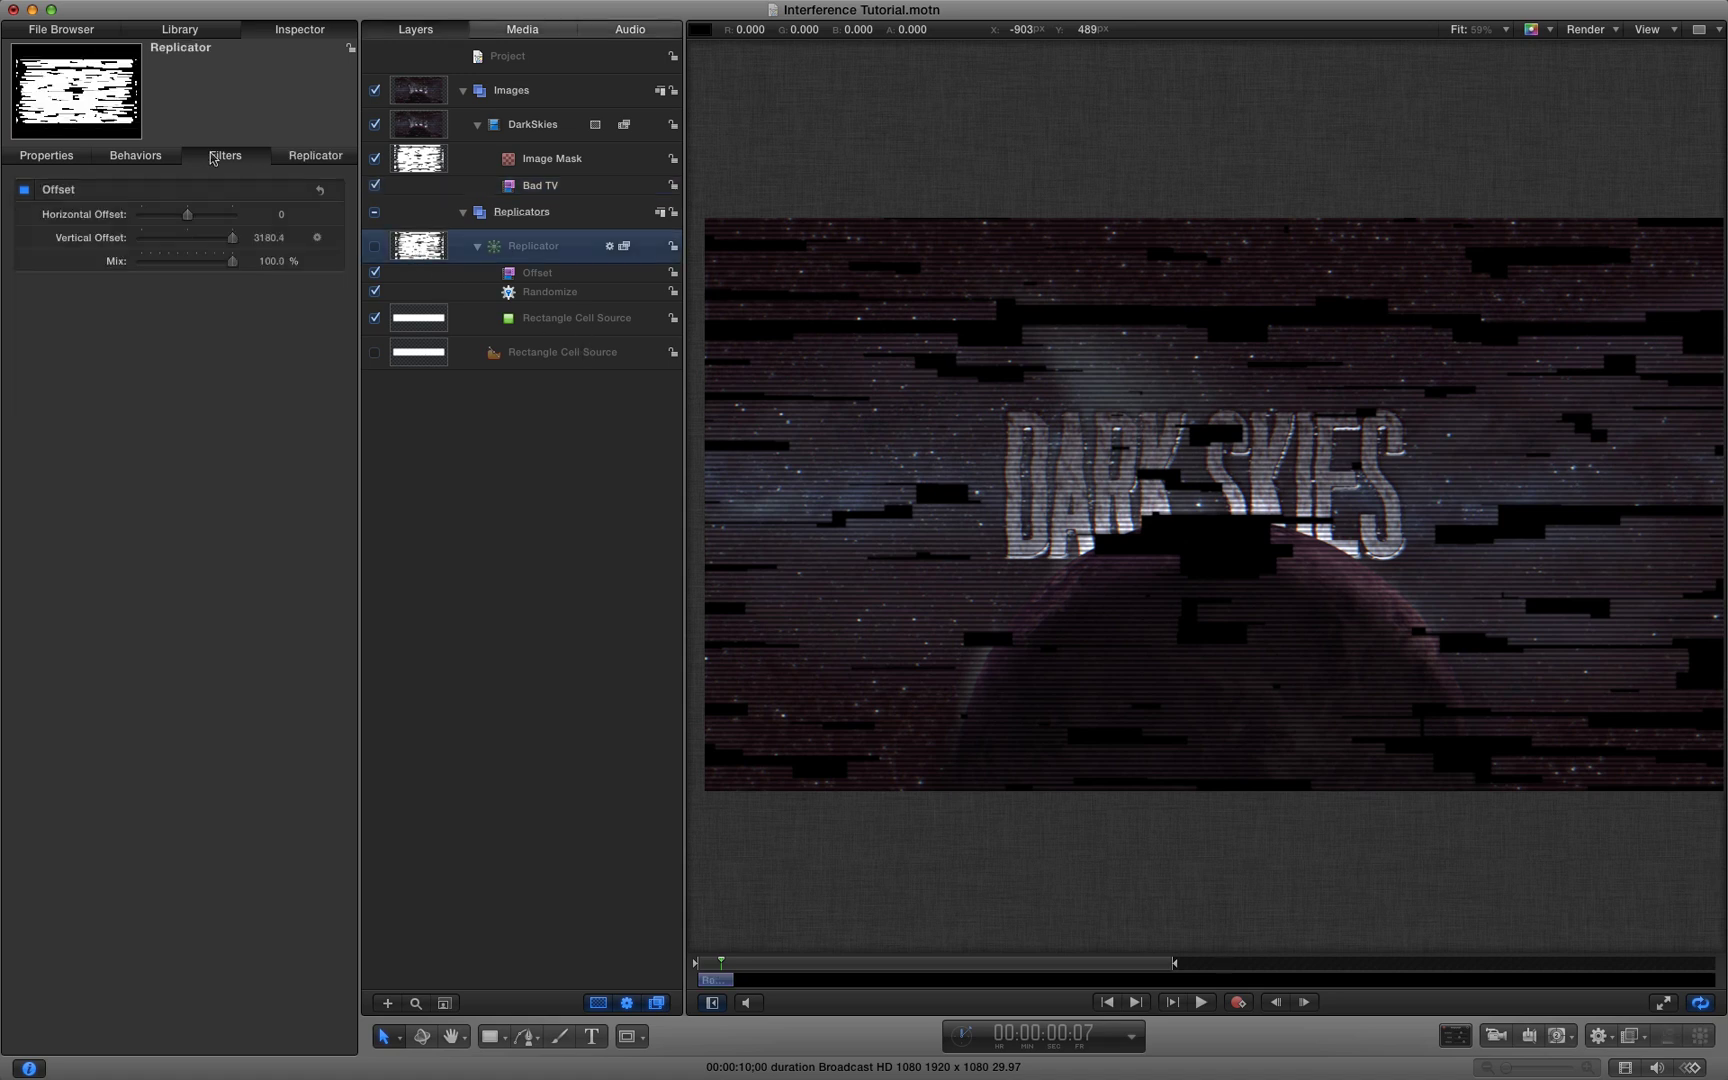
{"action": "left_click", "coordinate": [185, 29]}
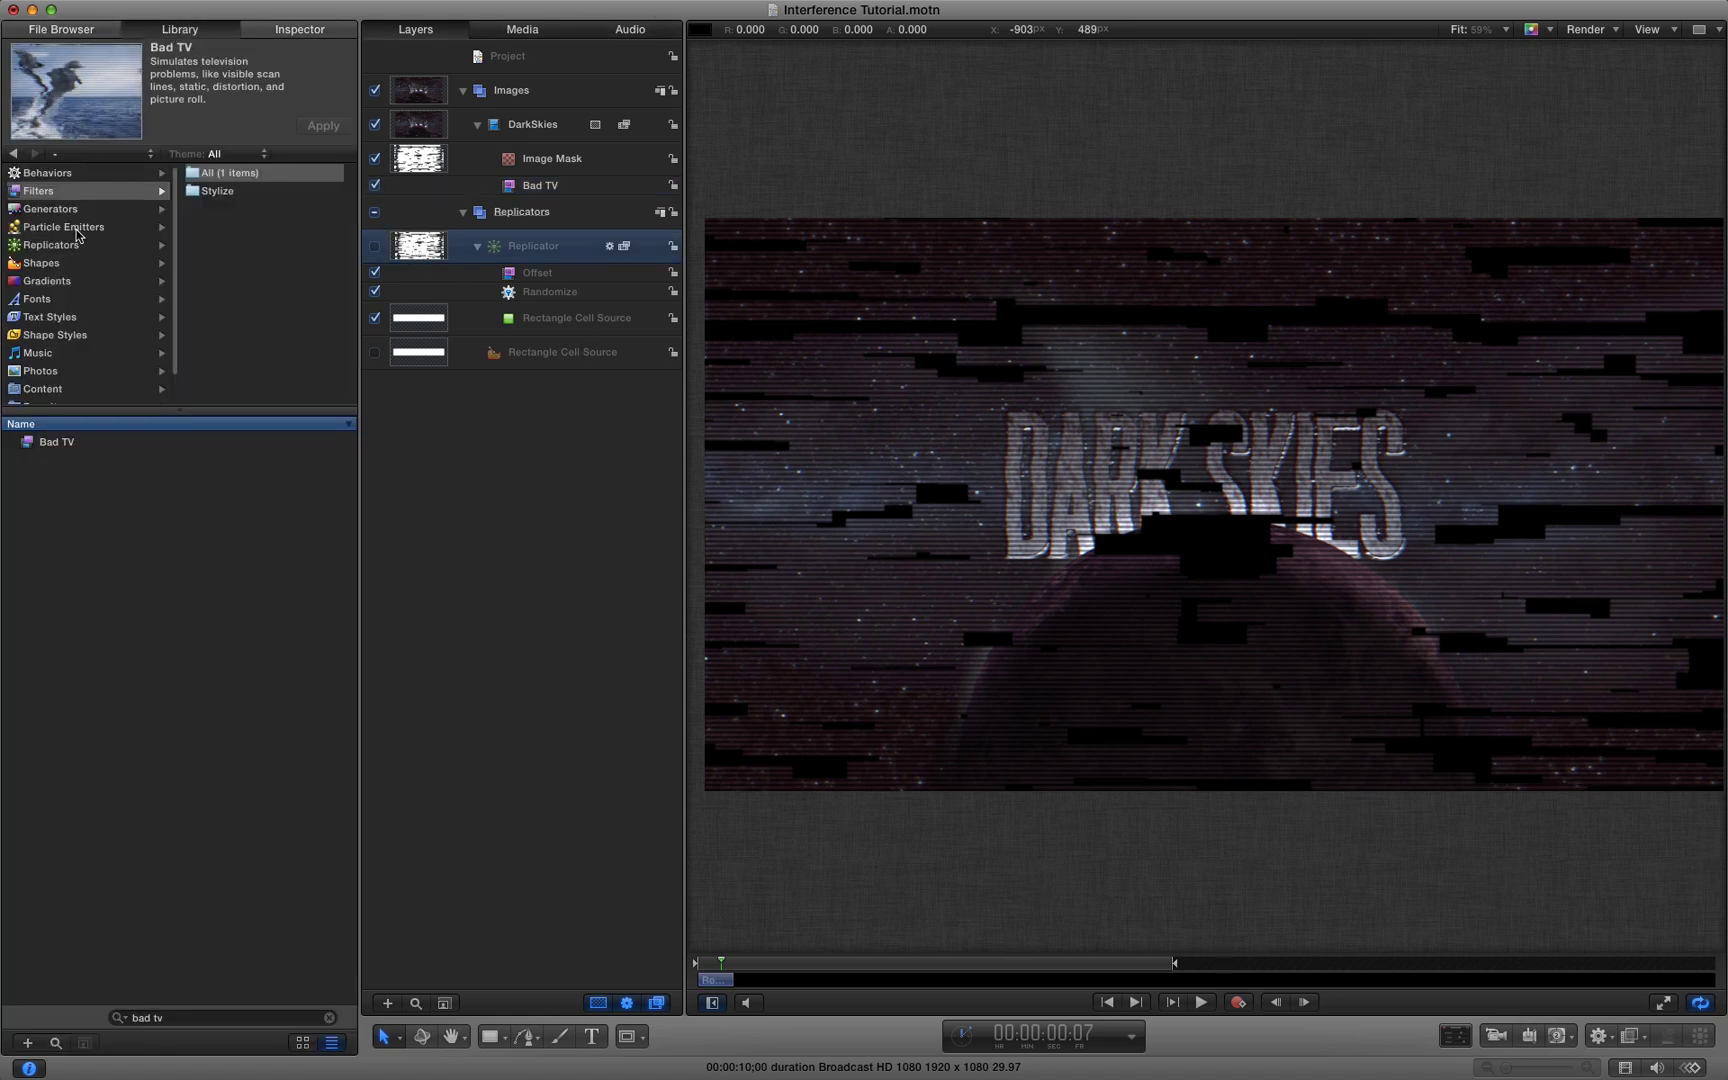
{"action": "left_click", "coordinate": [329, 1017]}
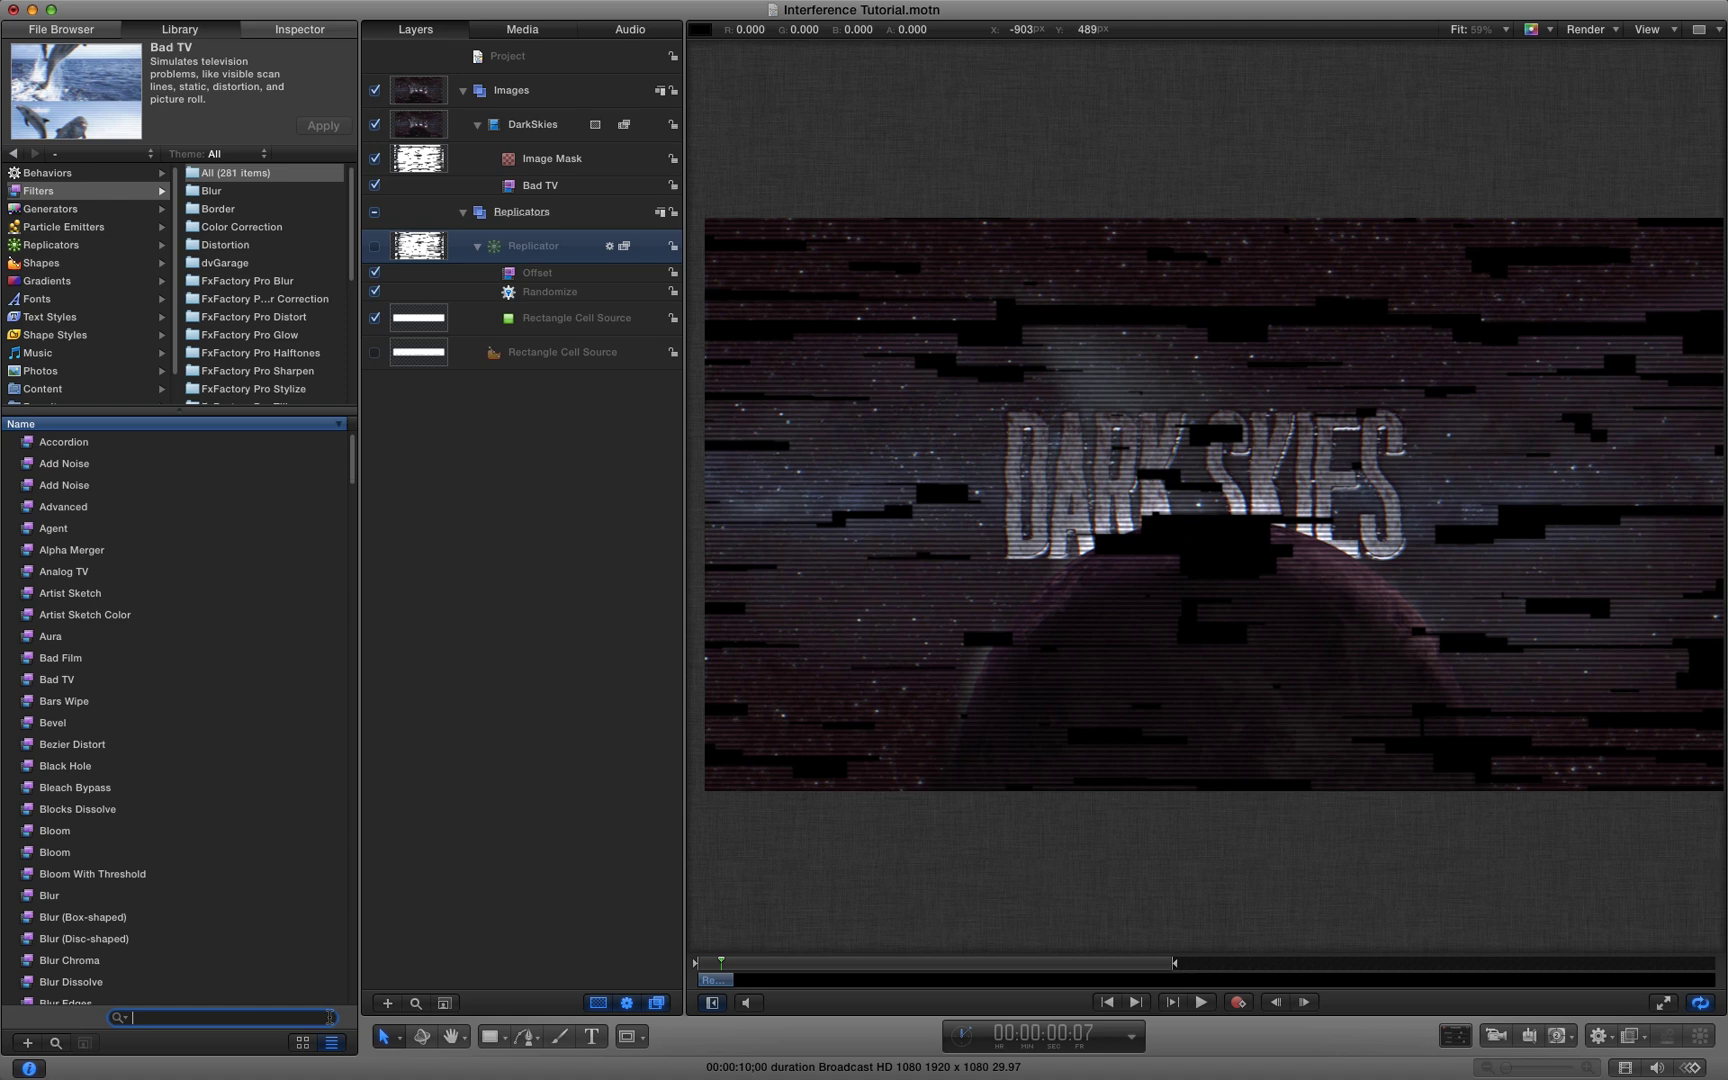
{"action": "type", "text": "wave"}
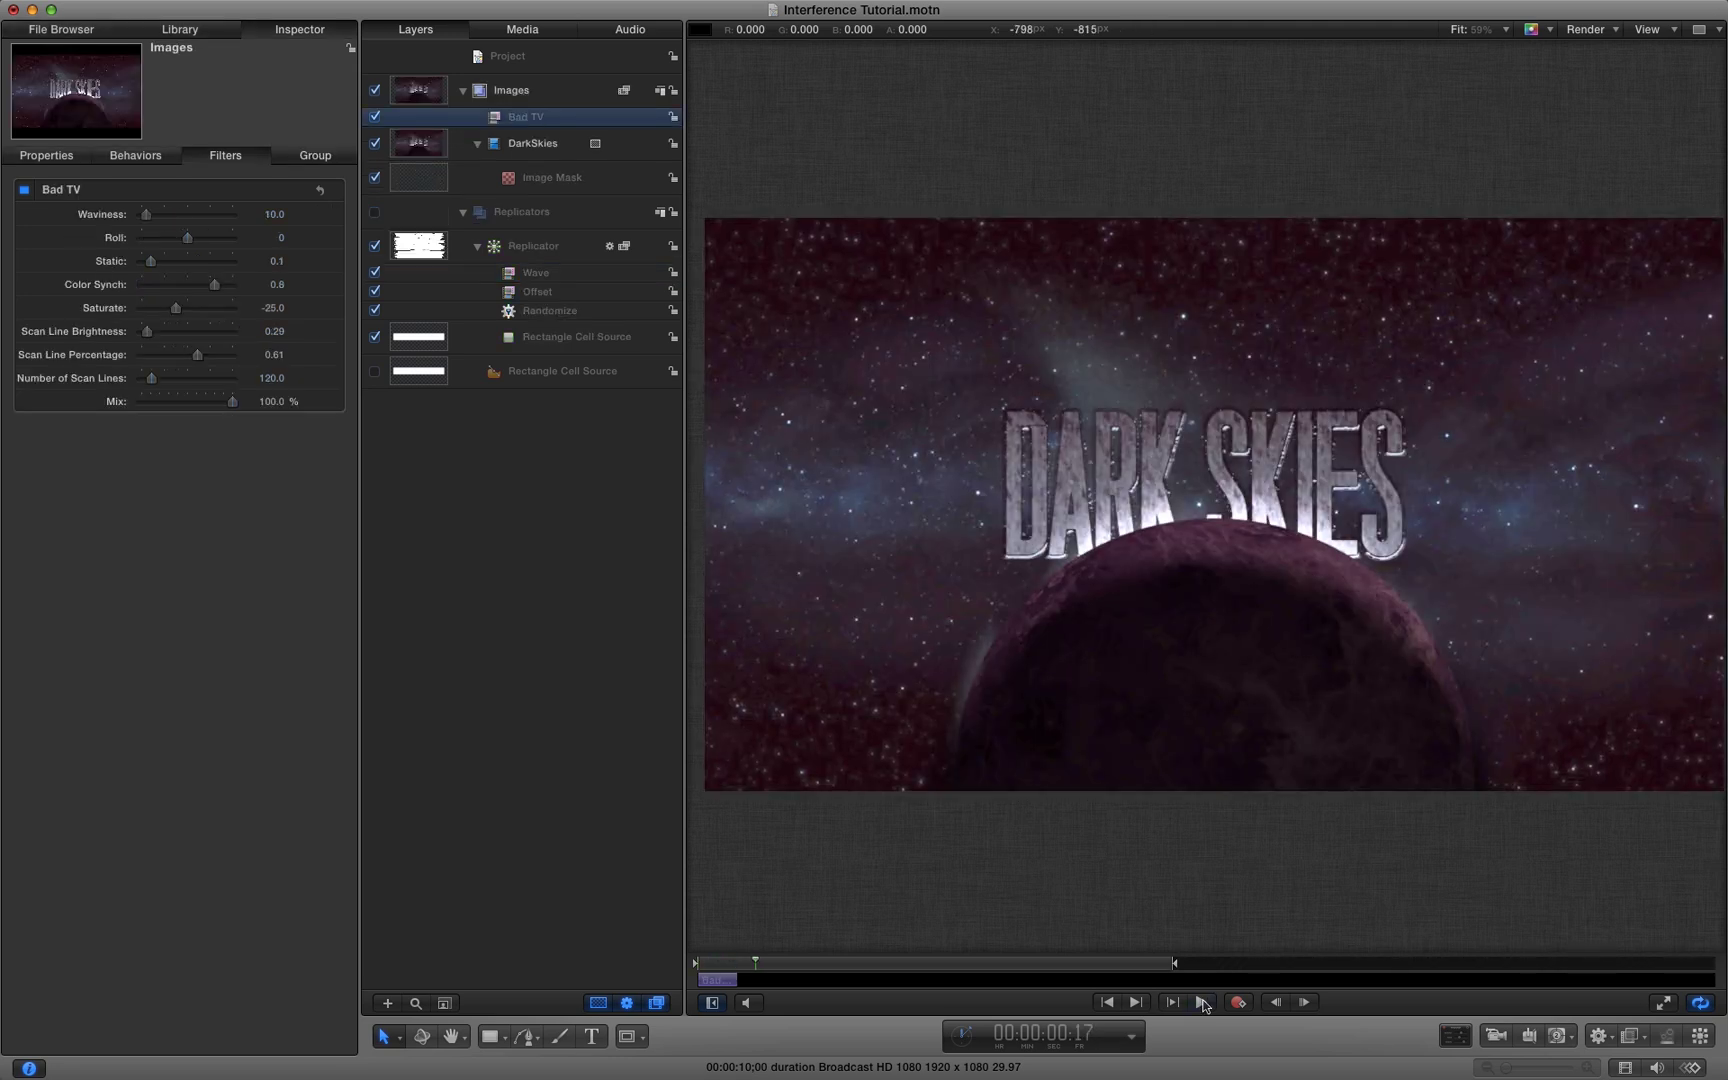
{"action": "left_click_drag", "start_coordinate": [722, 965], "coordinate": [717, 963]}
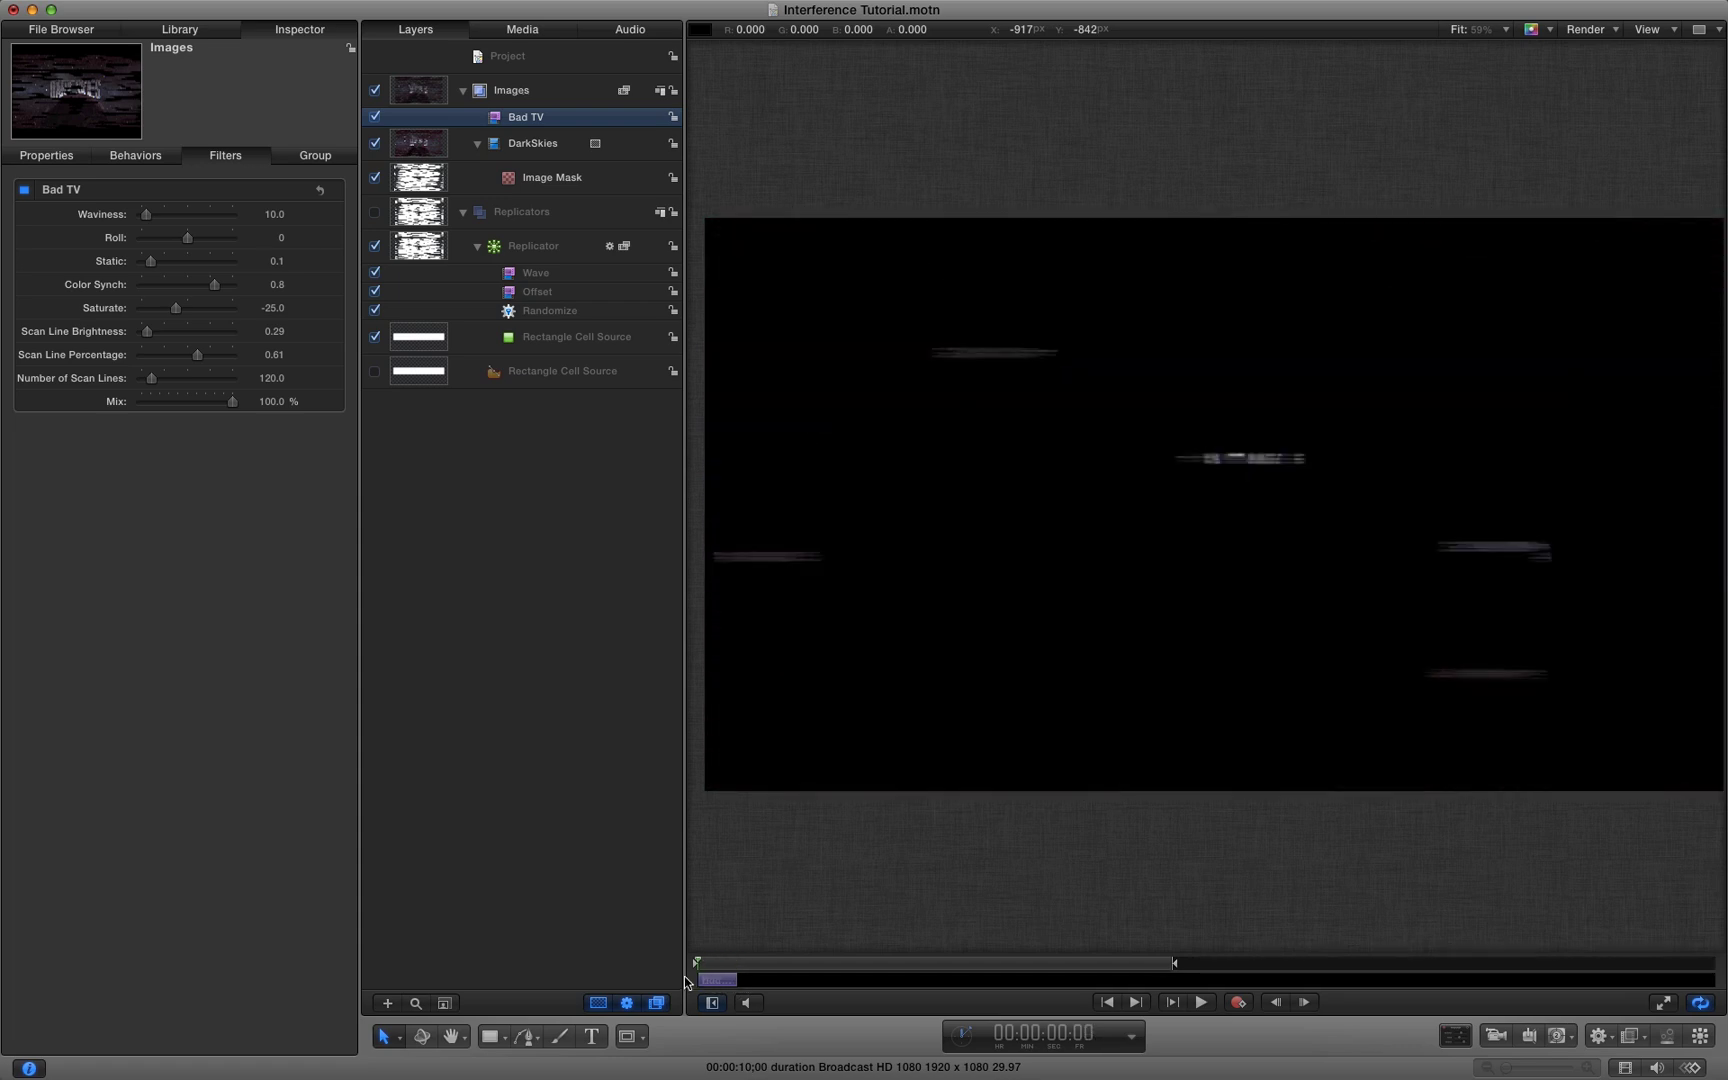
Add a second Bad TV filter to the Images group with Waviness 1.0 and Static 1.0
{"action": "key", "text": "space"}
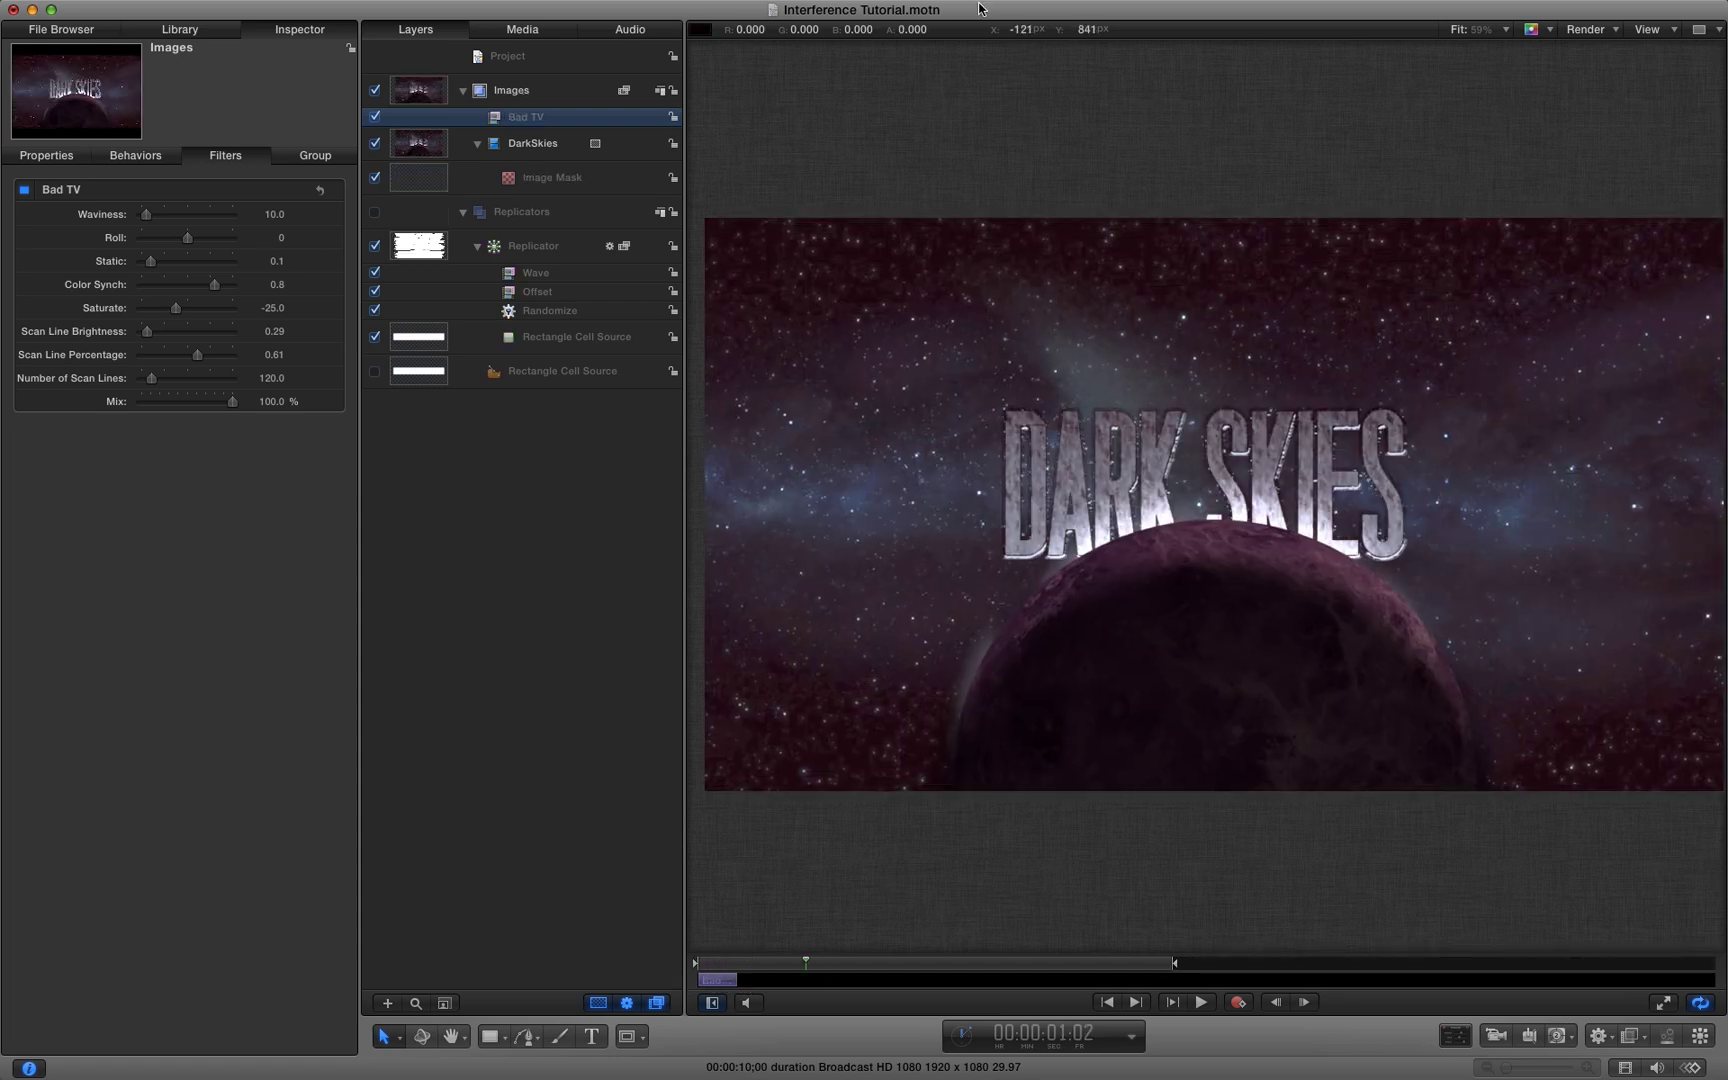
{"action": "left_click", "coordinate": [424, 95]}
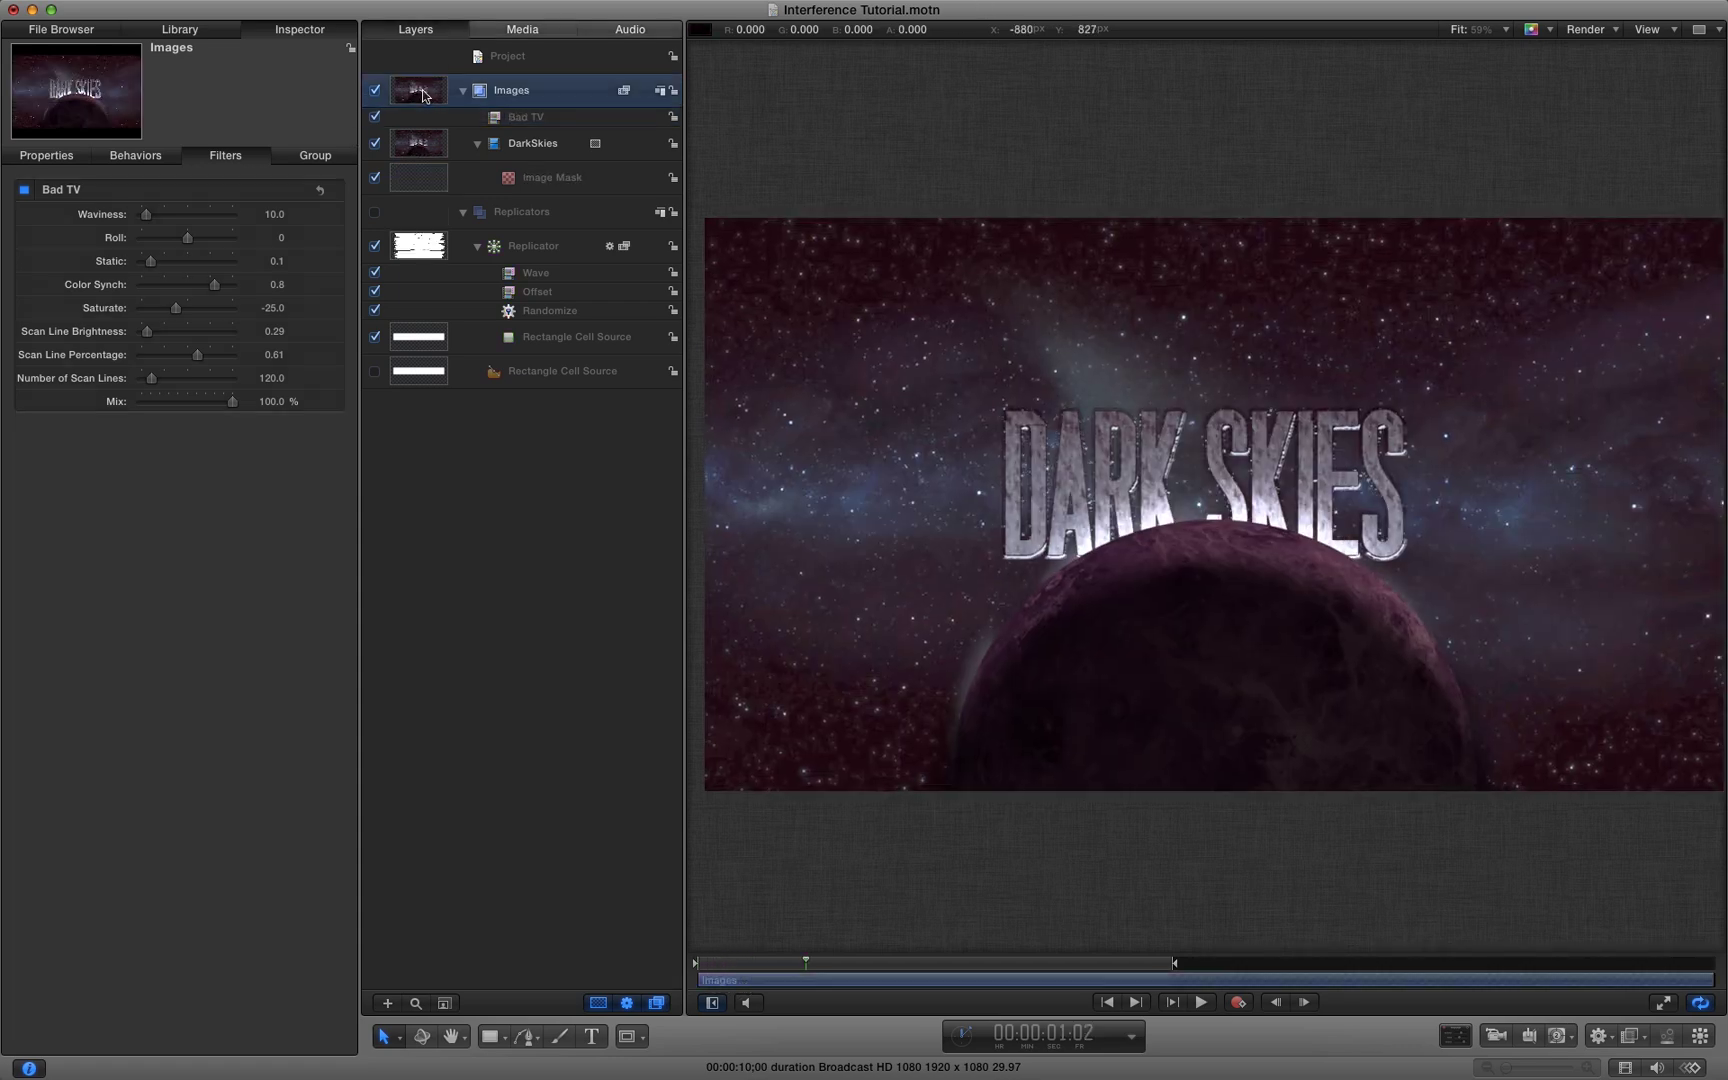
{"action": "left_click", "coordinate": [178, 30]}
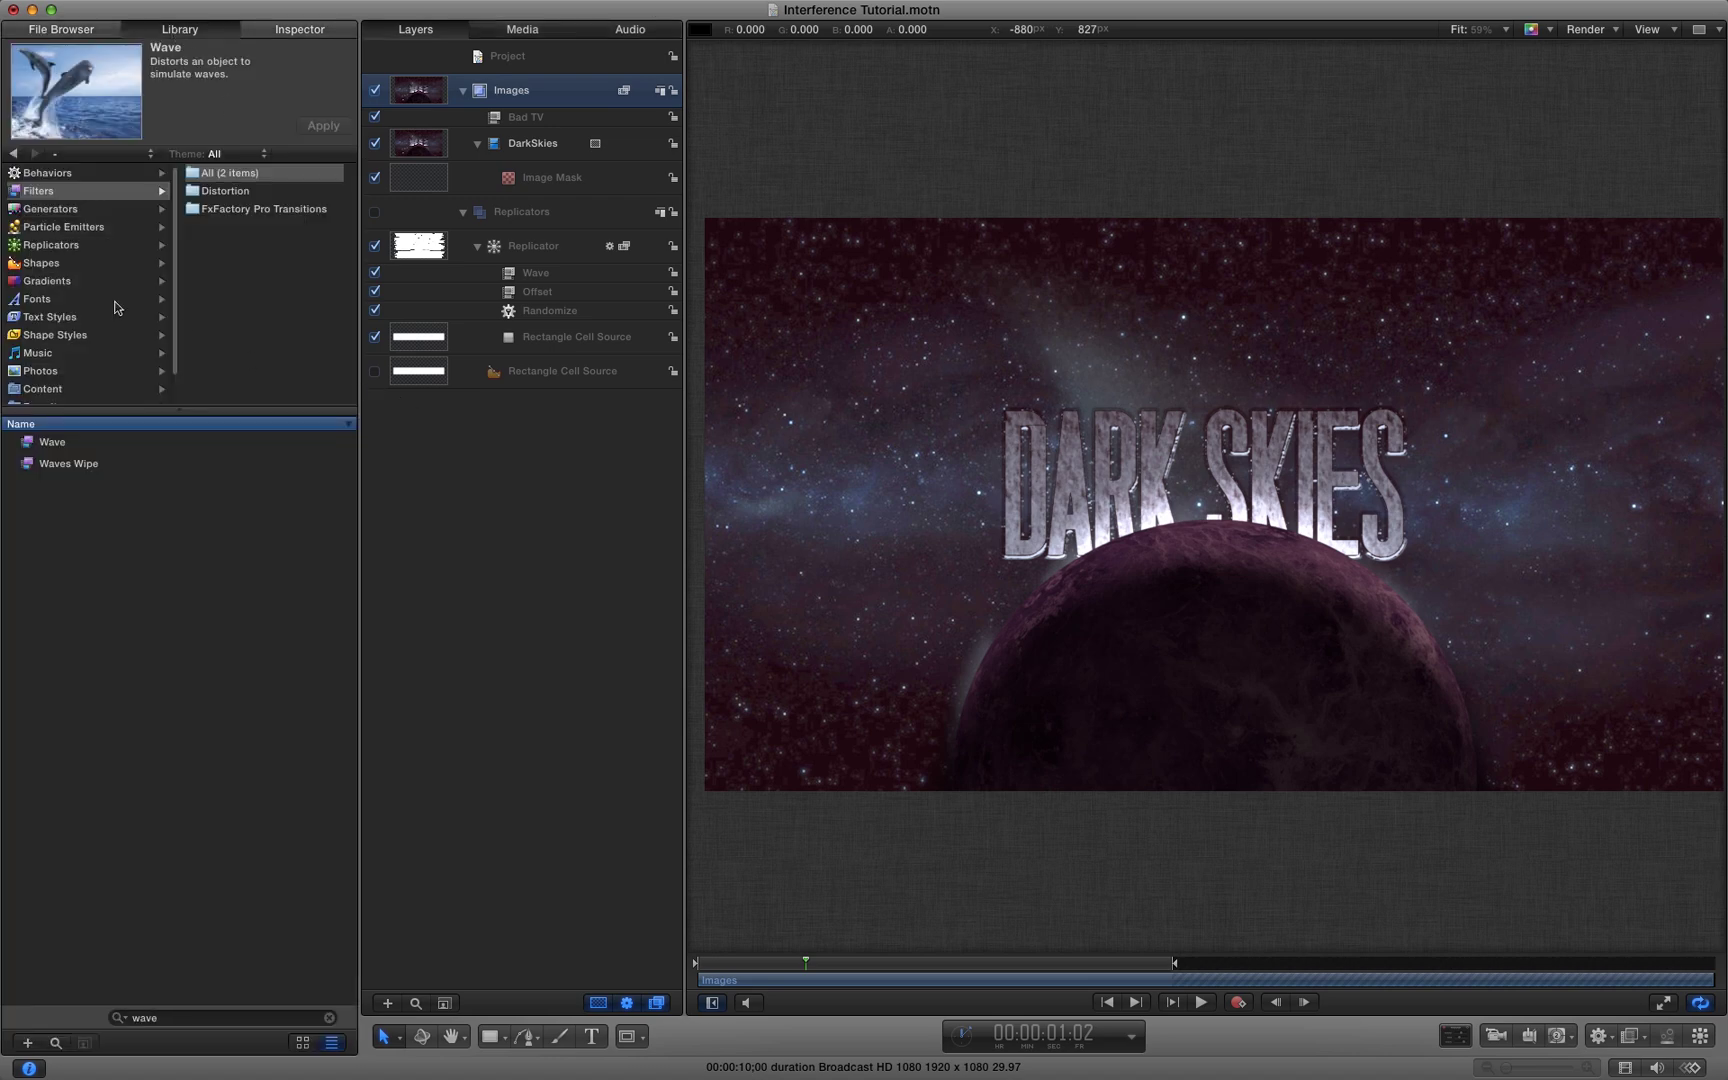
{"action": "left_click", "coordinate": [331, 1018]}
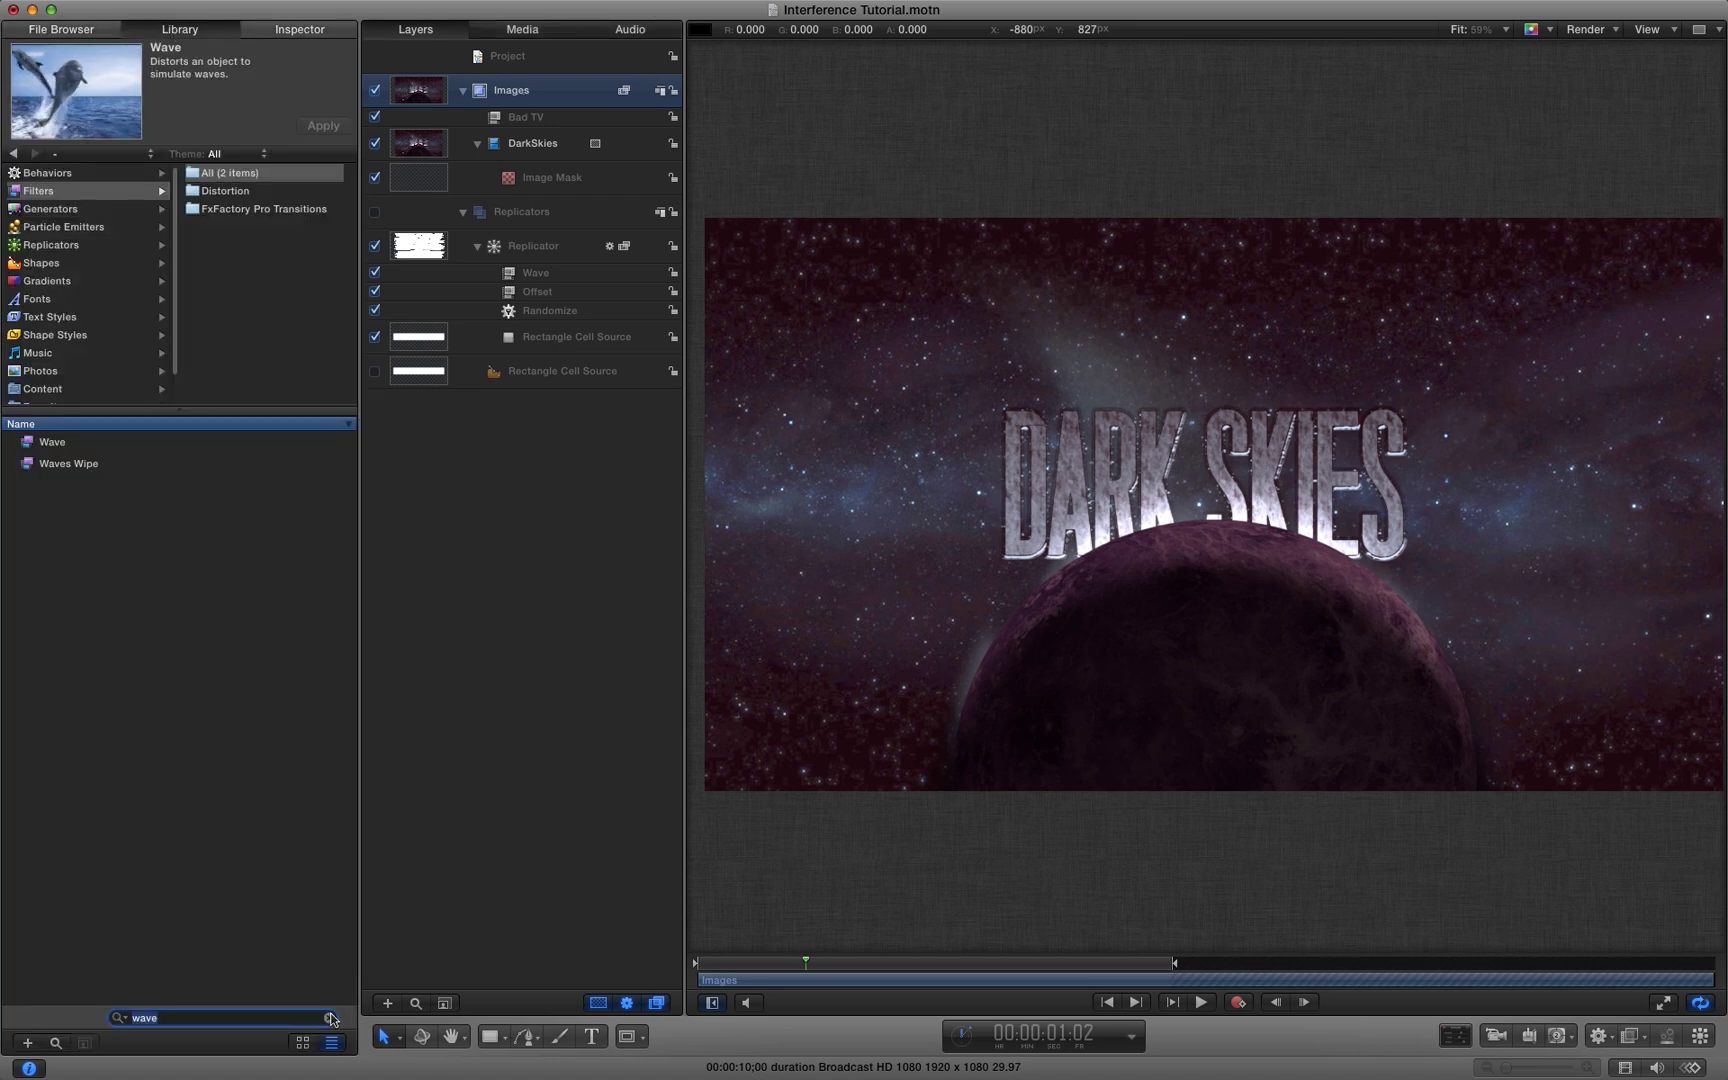
{"action": "type", "text": "bad t"}
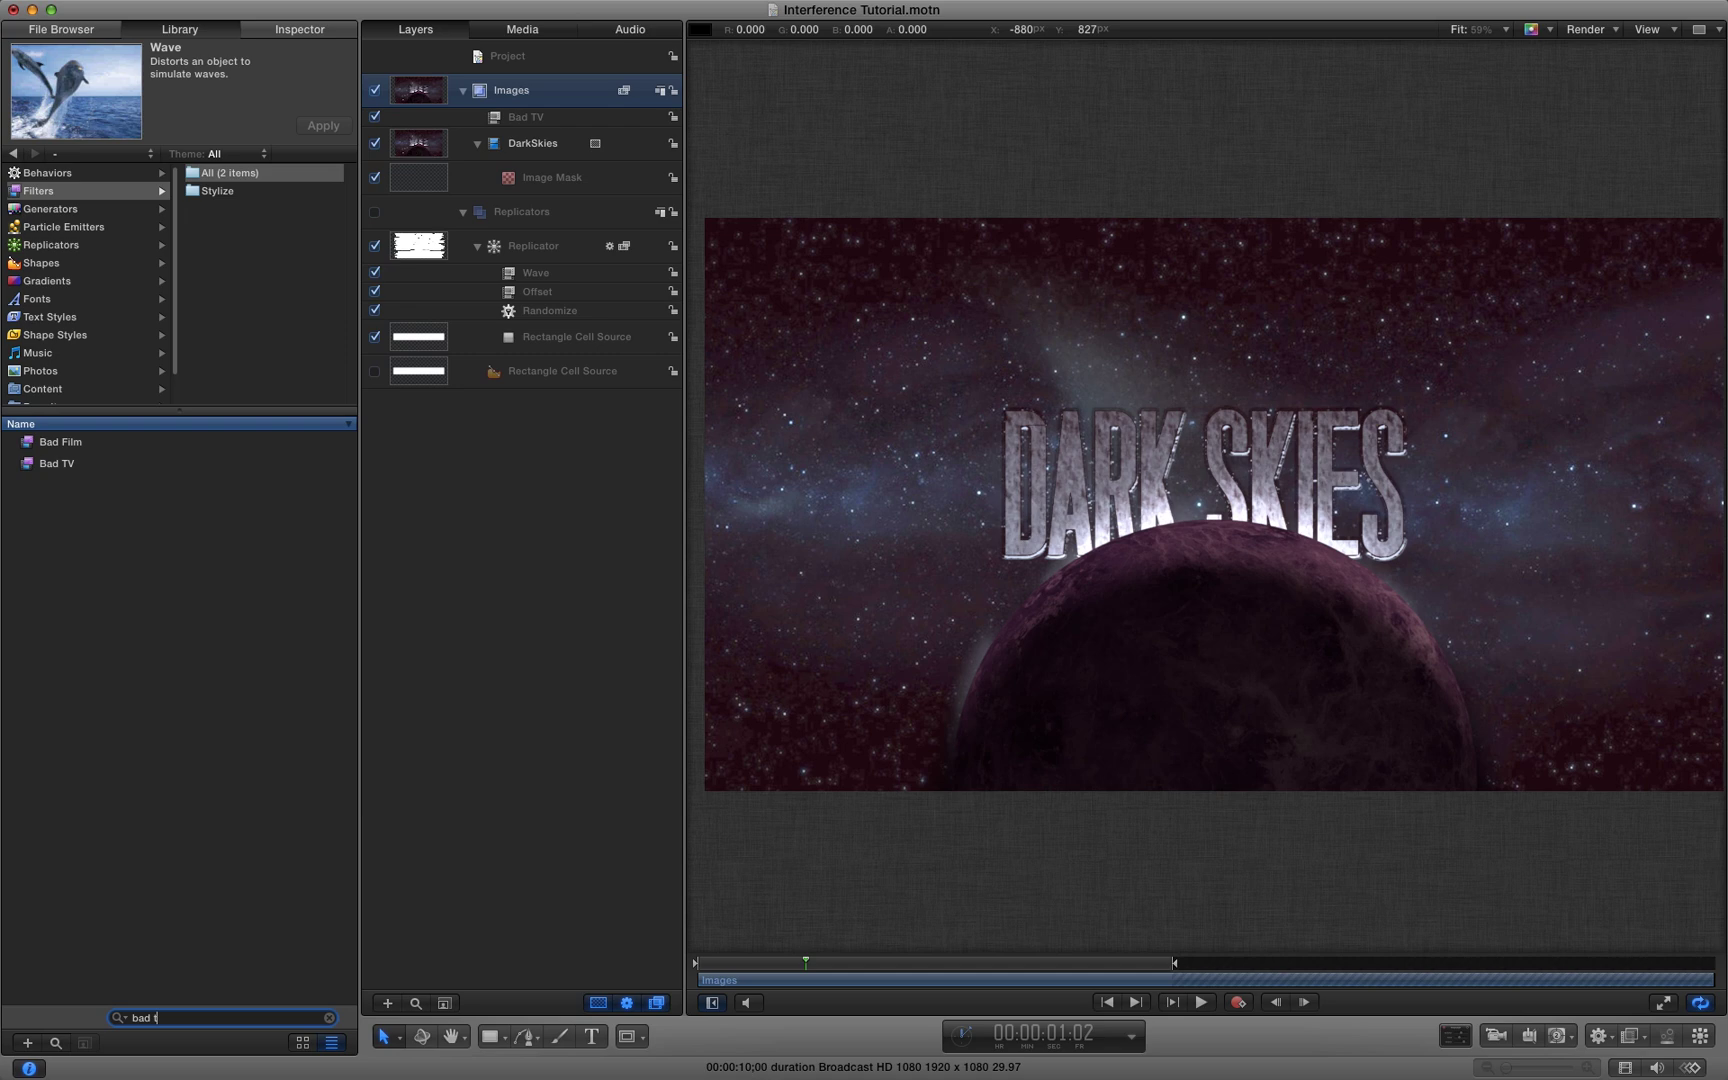
{"action": "type", "text": "v"}
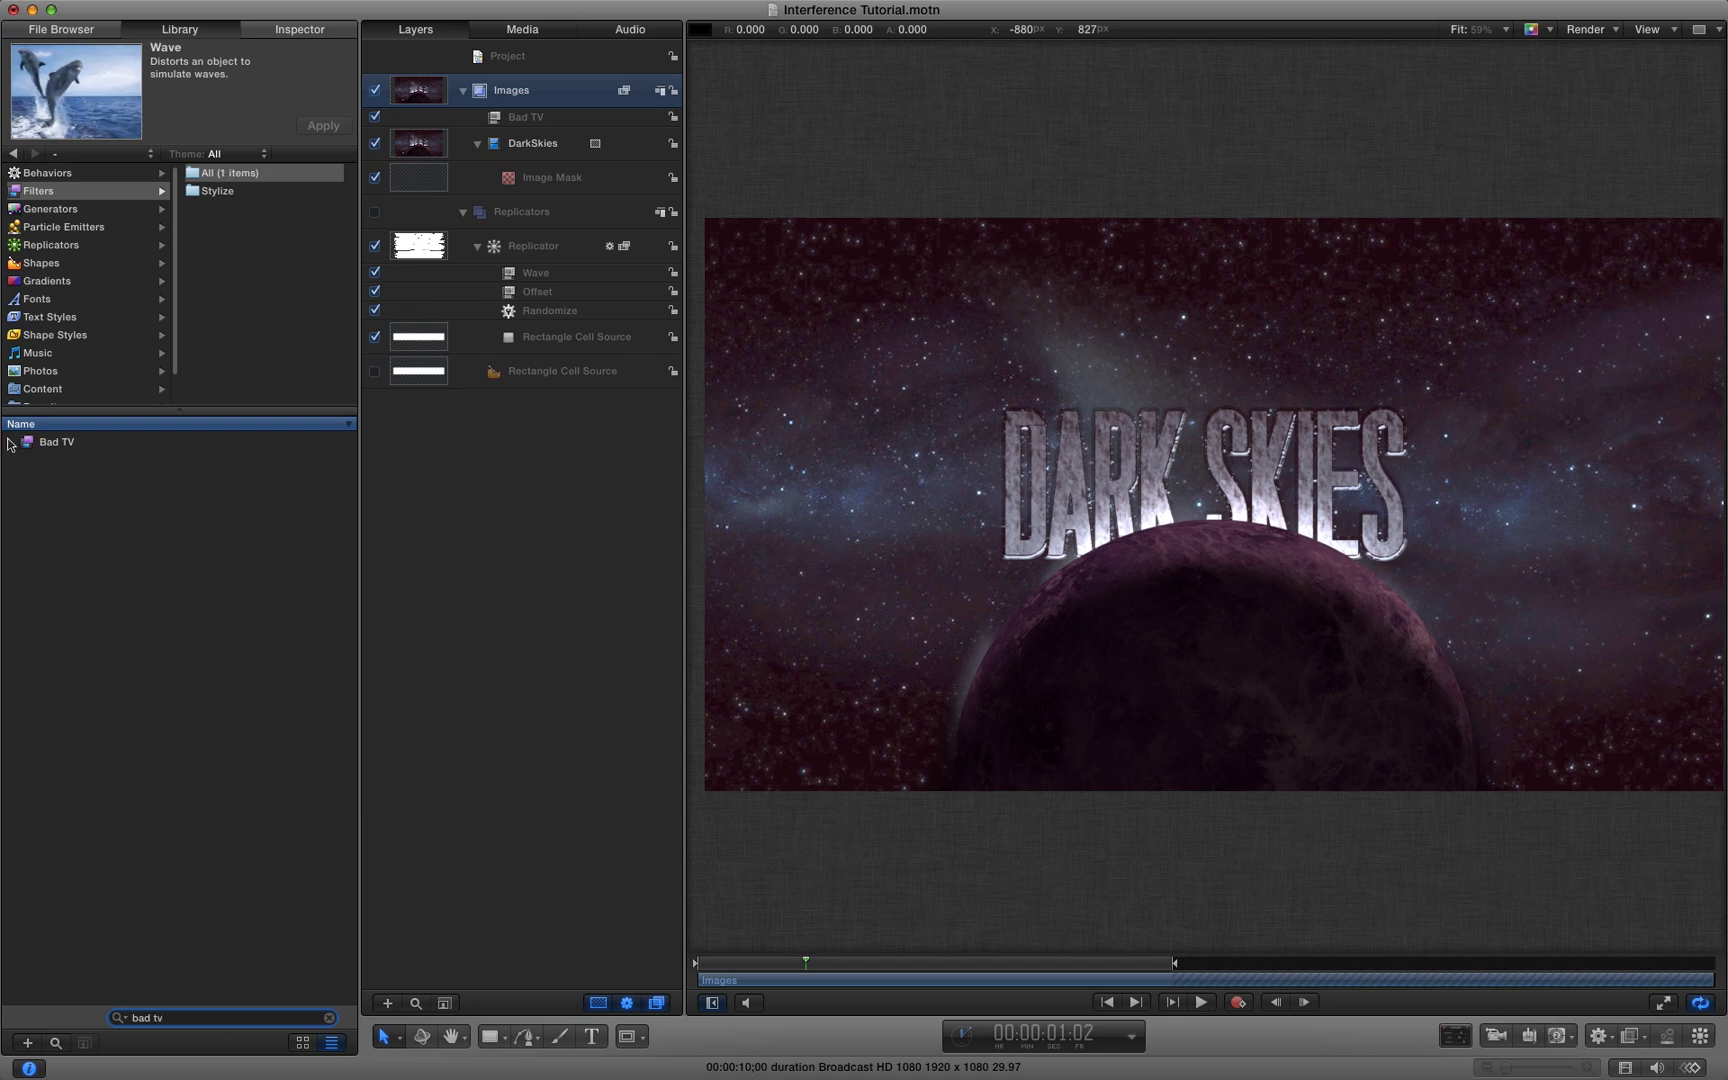
{"action": "left_click_drag", "start_coordinate": [56, 441], "coordinate": [414, 105]}
{"action": "left_click", "coordinate": [295, 28]}
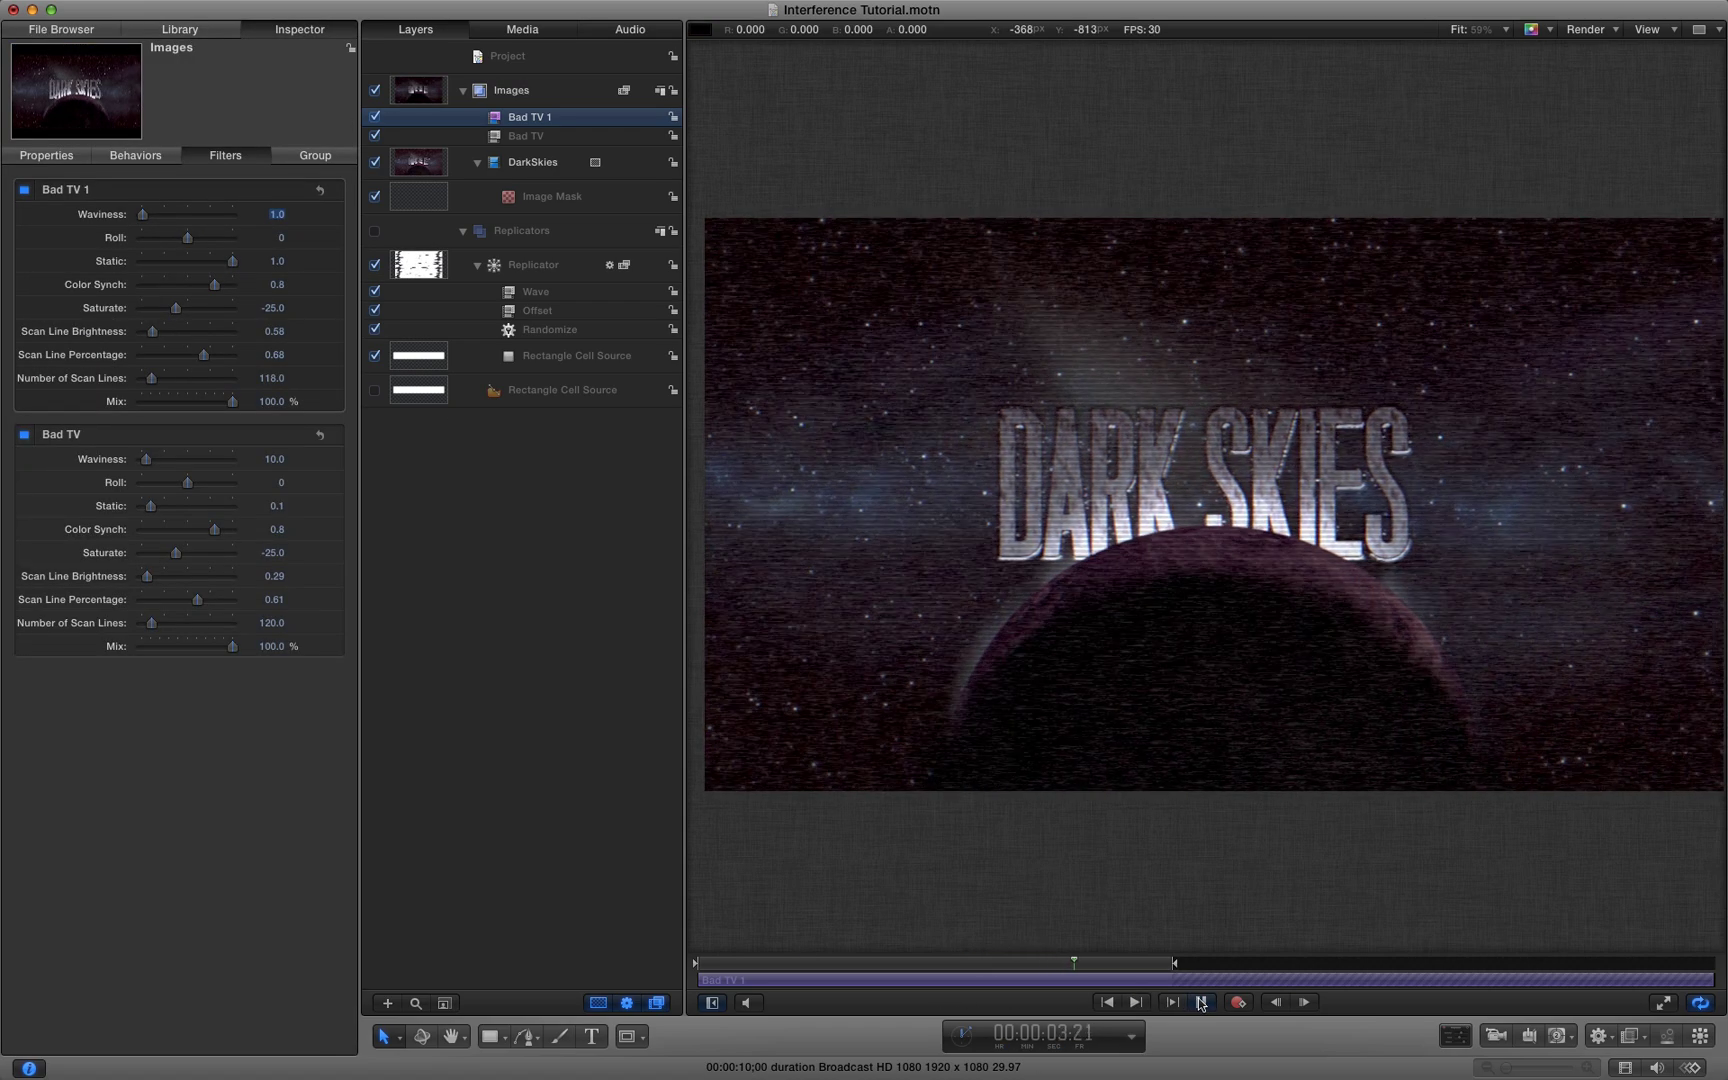
{"action": "left_click_drag", "start_coordinate": [1108, 963], "coordinate": [948, 964]}
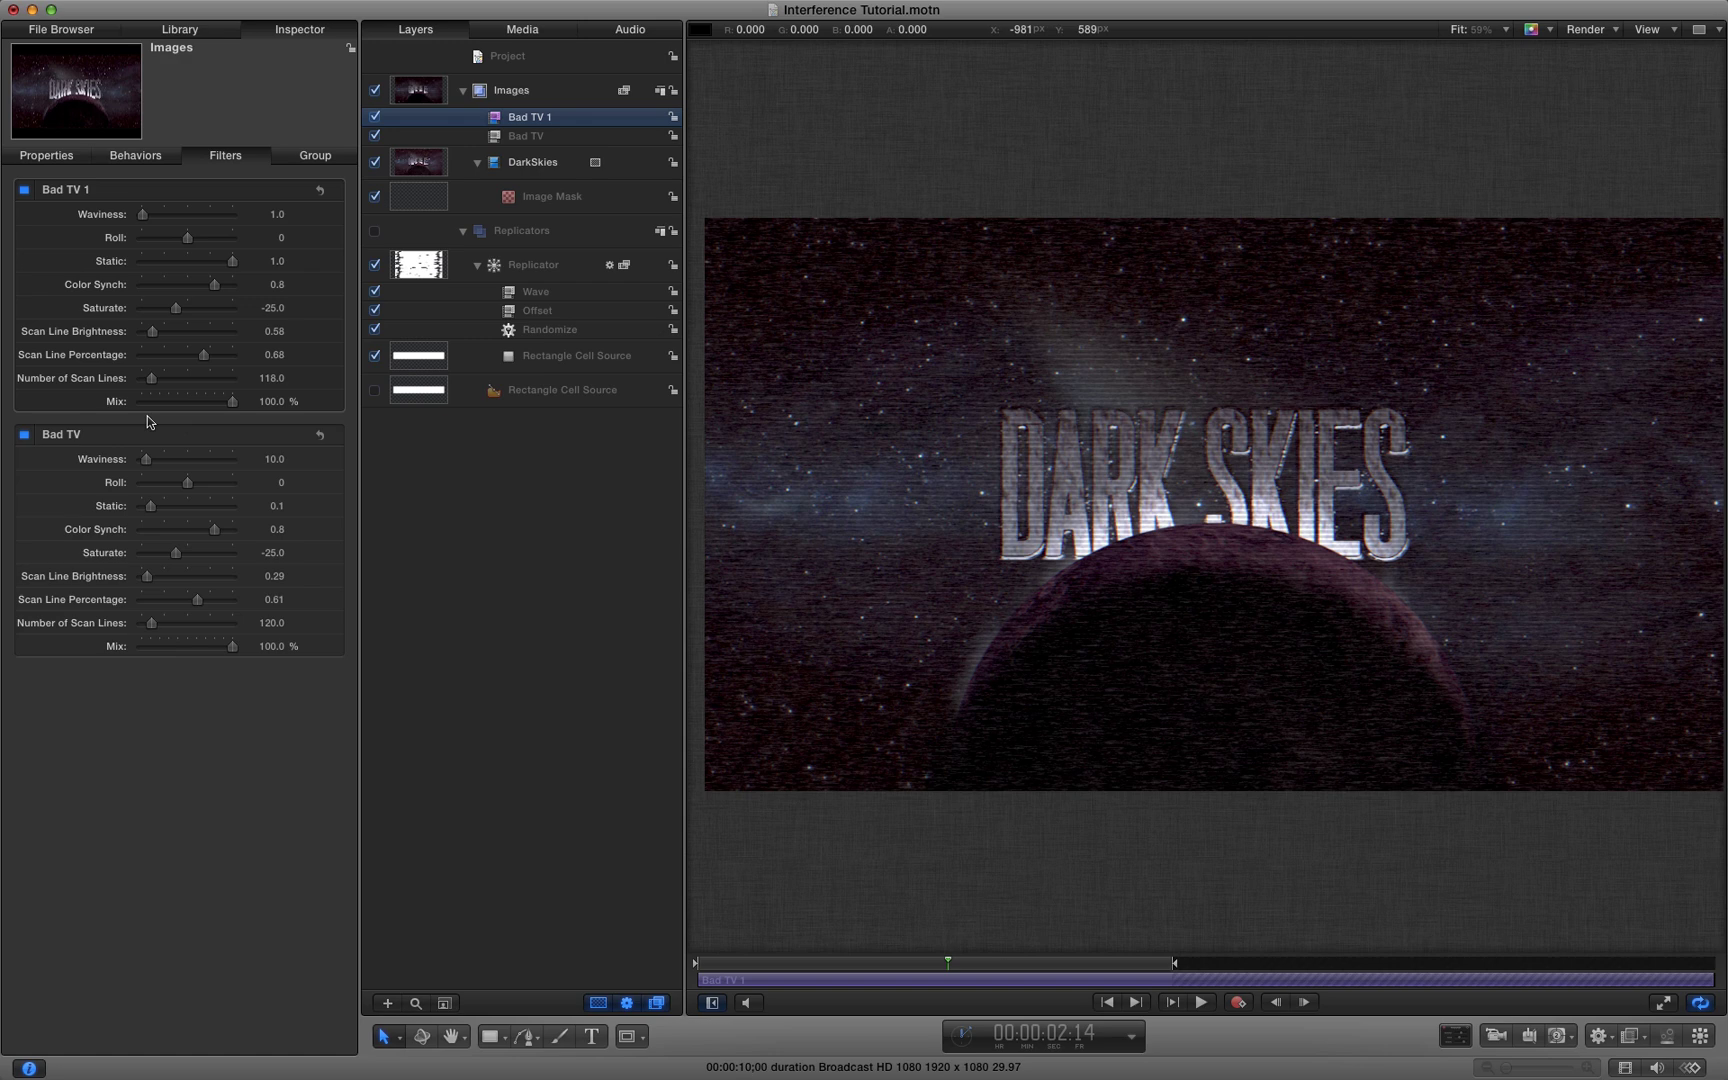
Add a Randomize behaviour to Bad TV 1 Mix in Subtract mode at 100% Amount
{"action": "left_click", "coordinate": [110, 402]}
{"action": "right_click", "coordinate": [110, 402]}
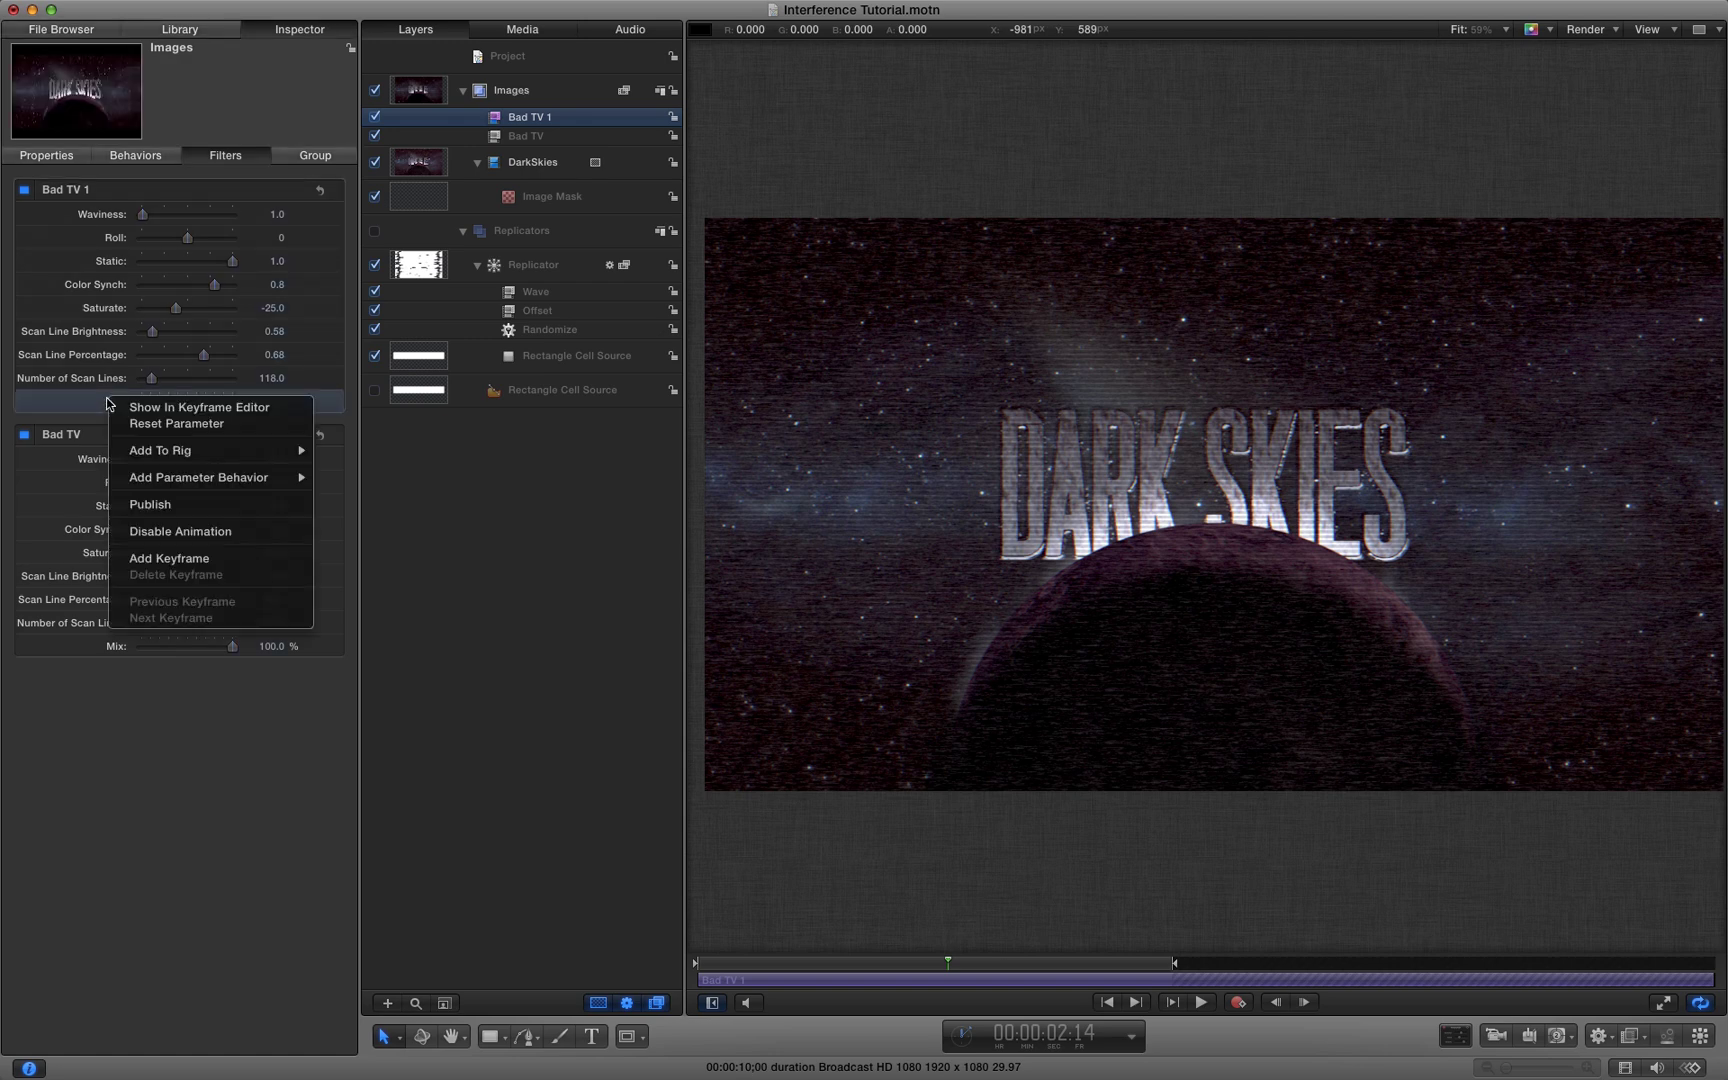
{"action": "mouse_move", "coordinate": [183, 479]}
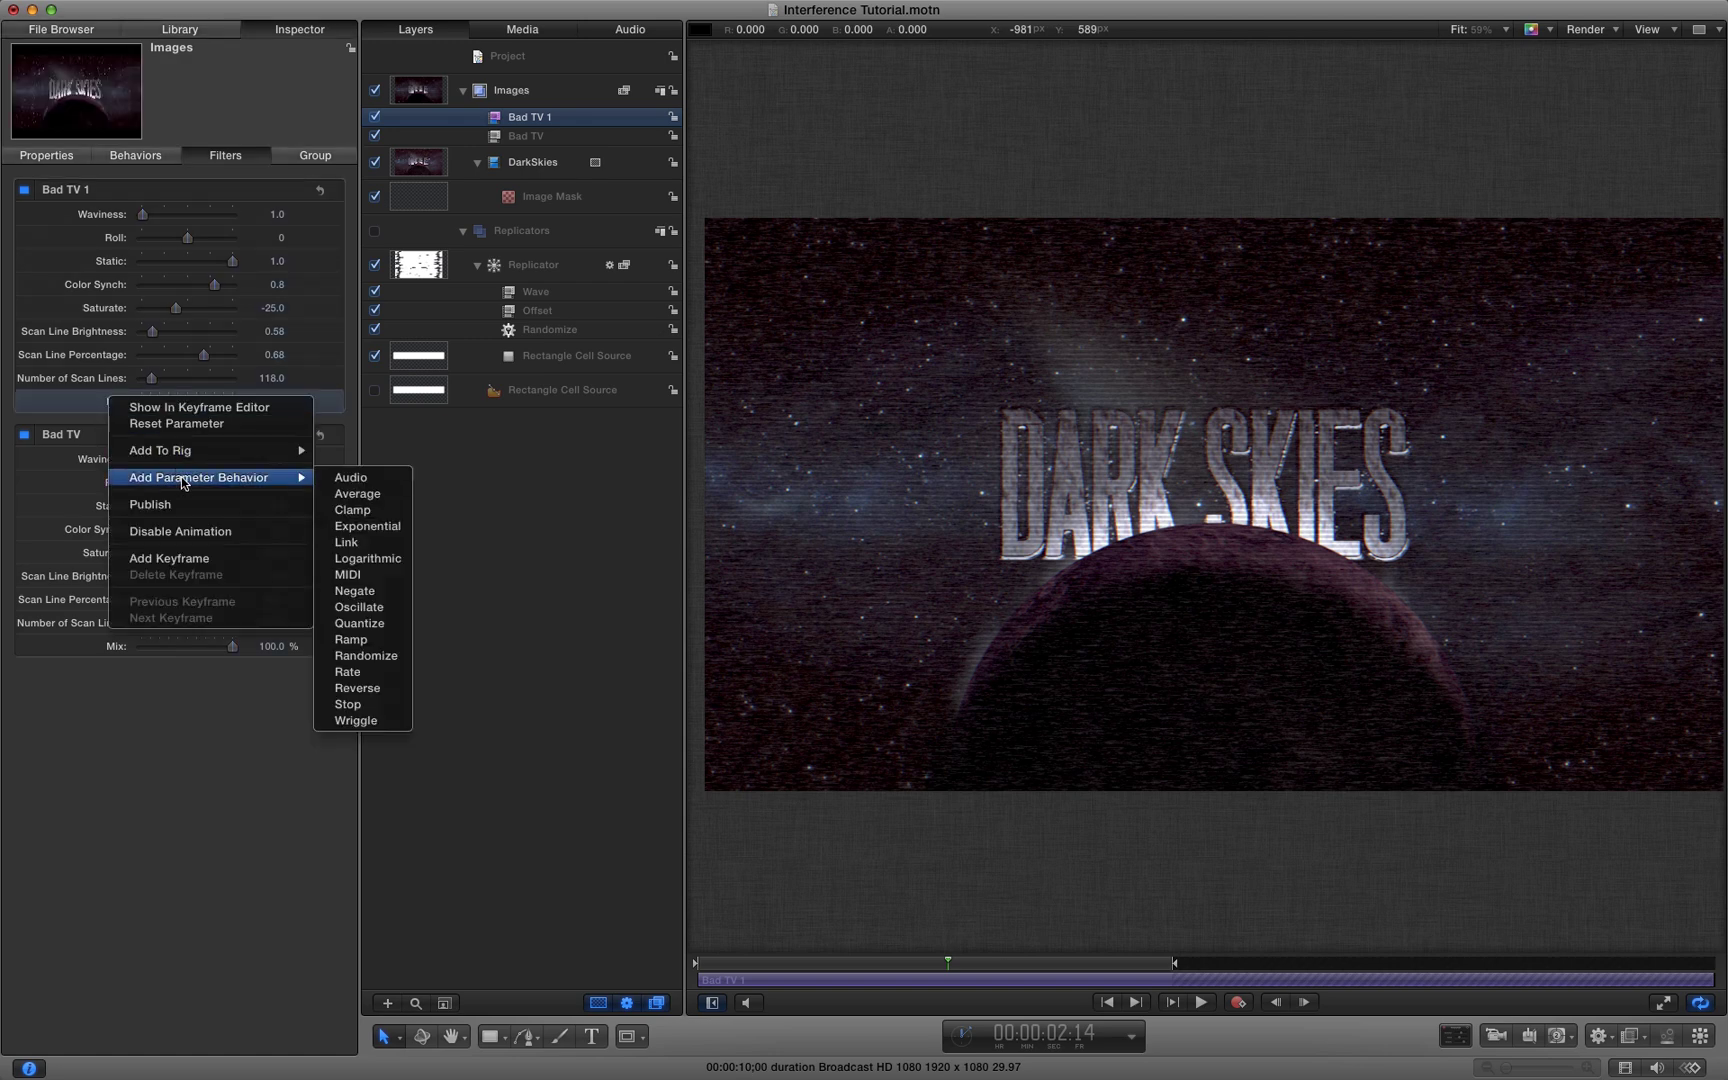
{"action": "left_click", "coordinate": [364, 656]}
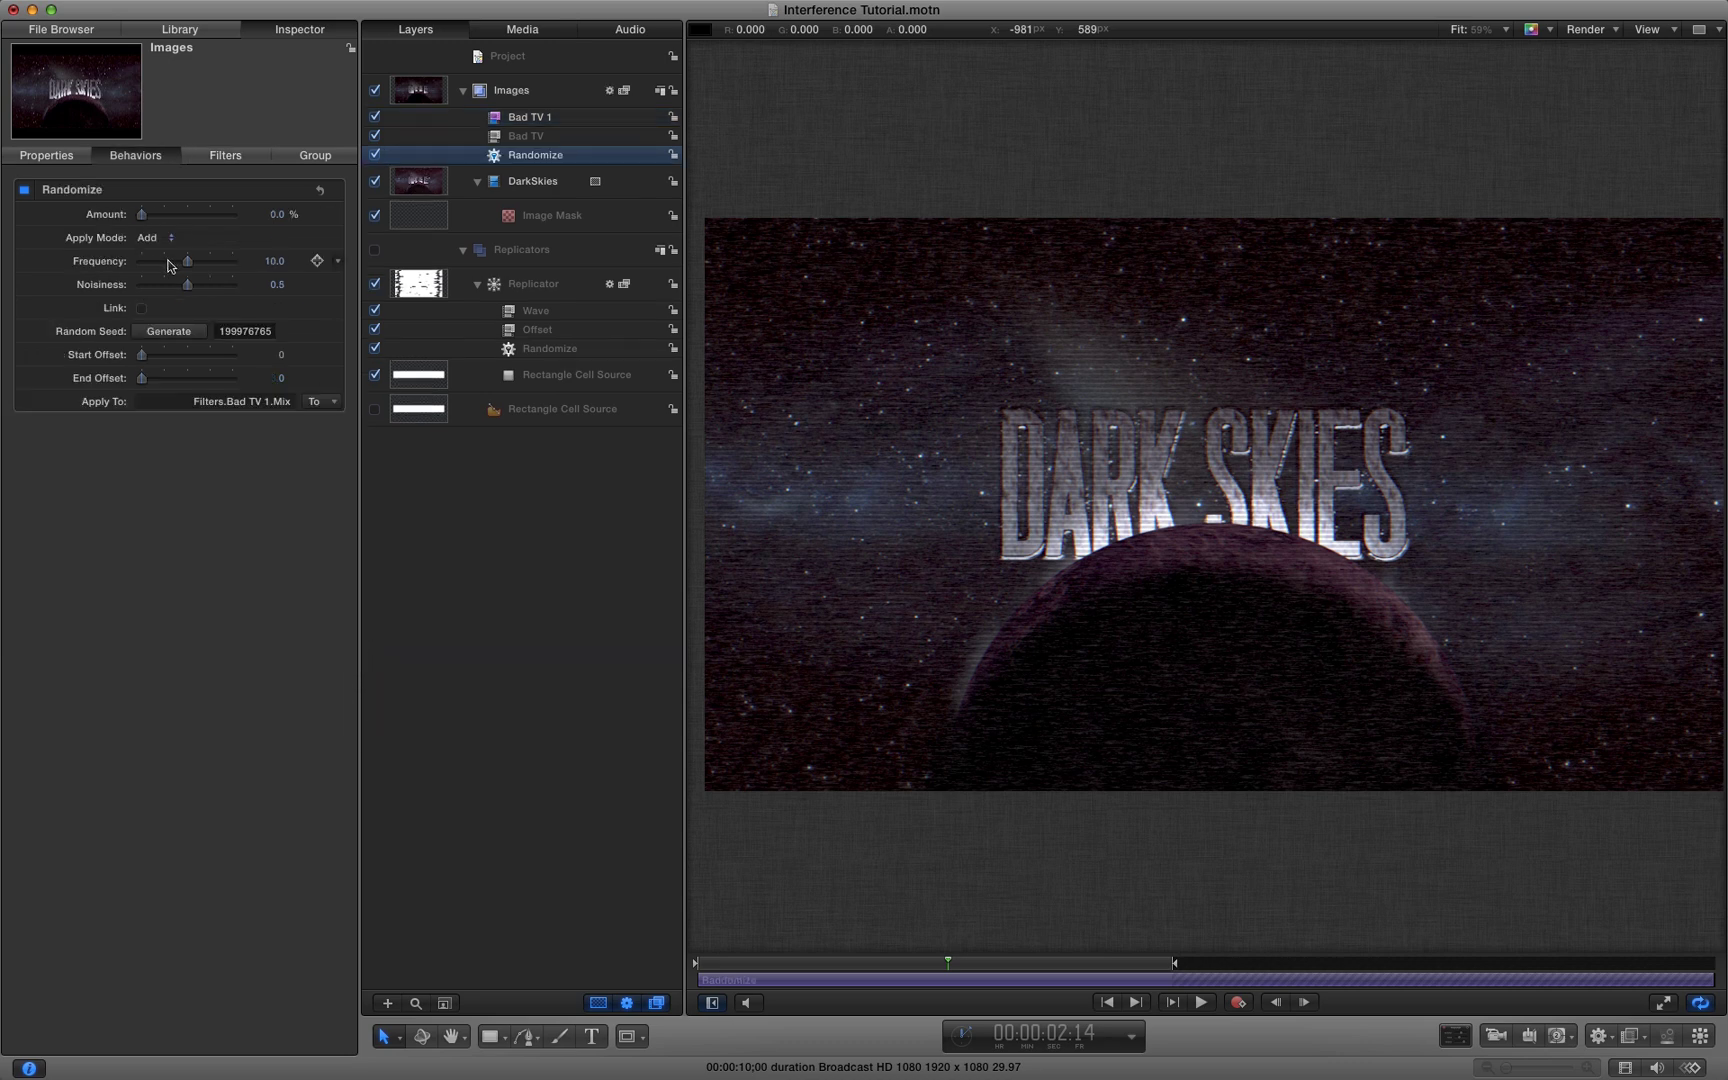
{"action": "left_click", "coordinate": [148, 238]}
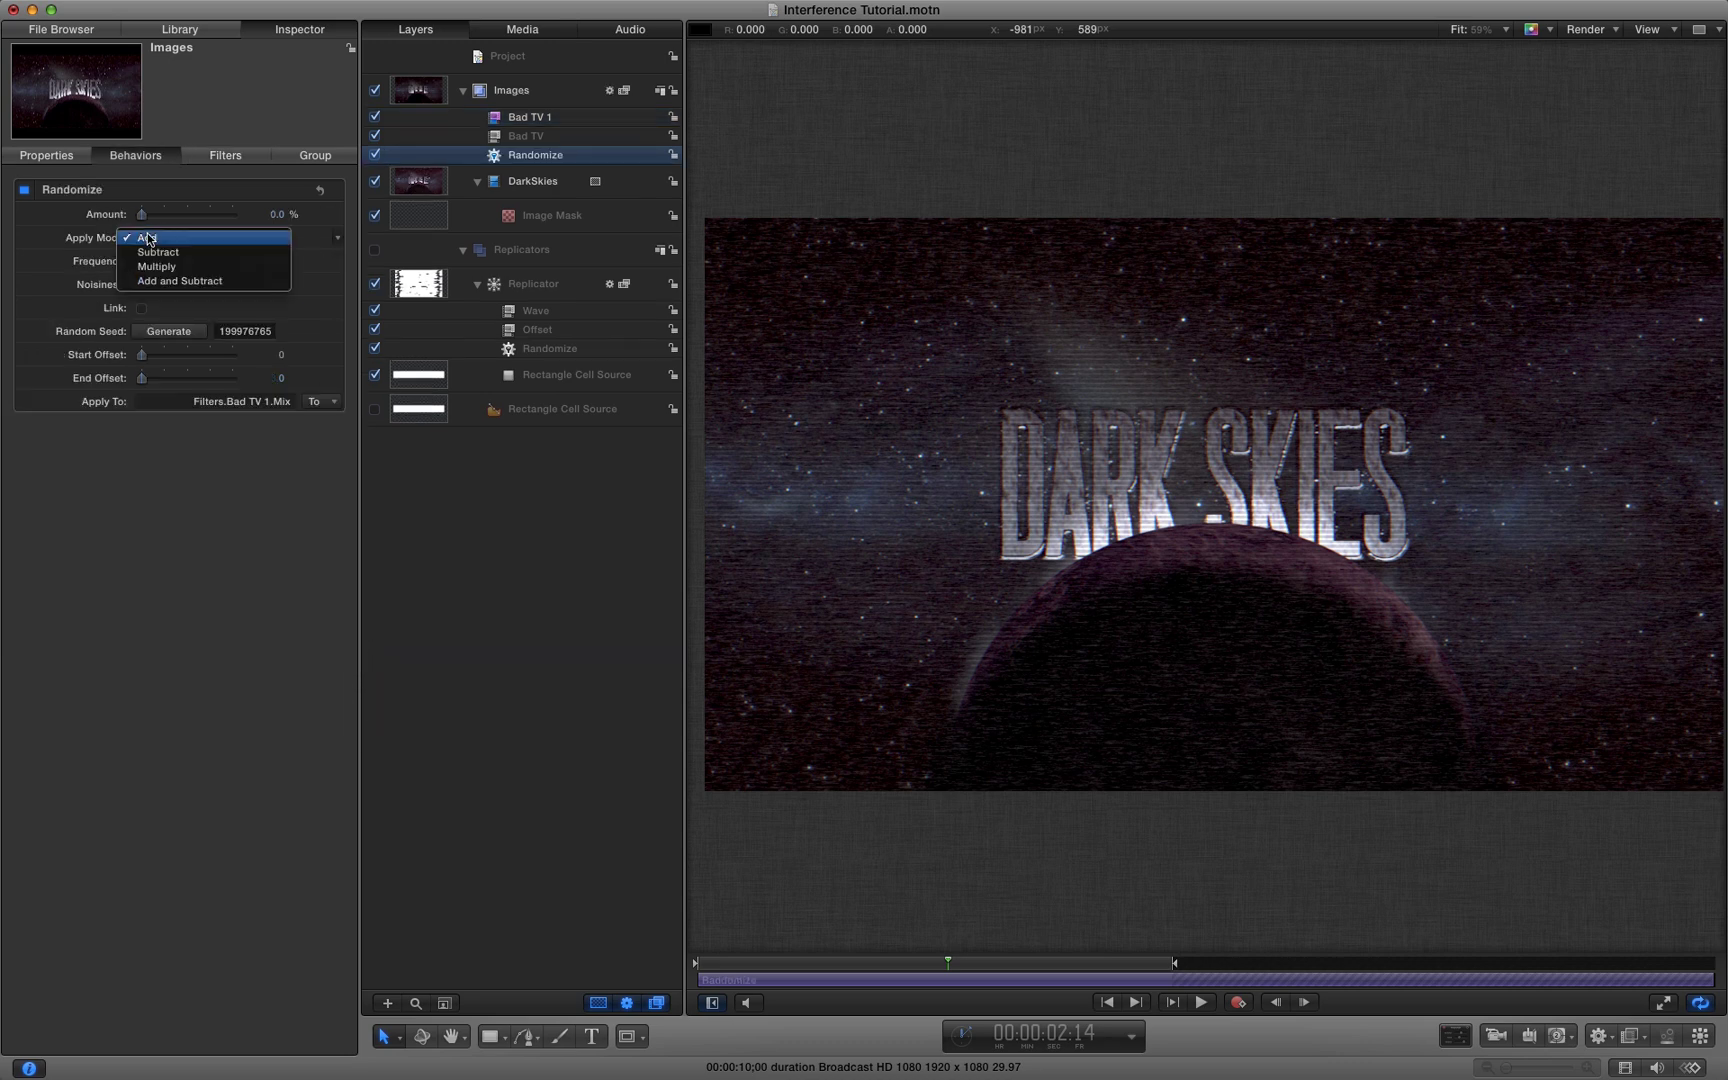
{"action": "left_click", "coordinate": [153, 252]}
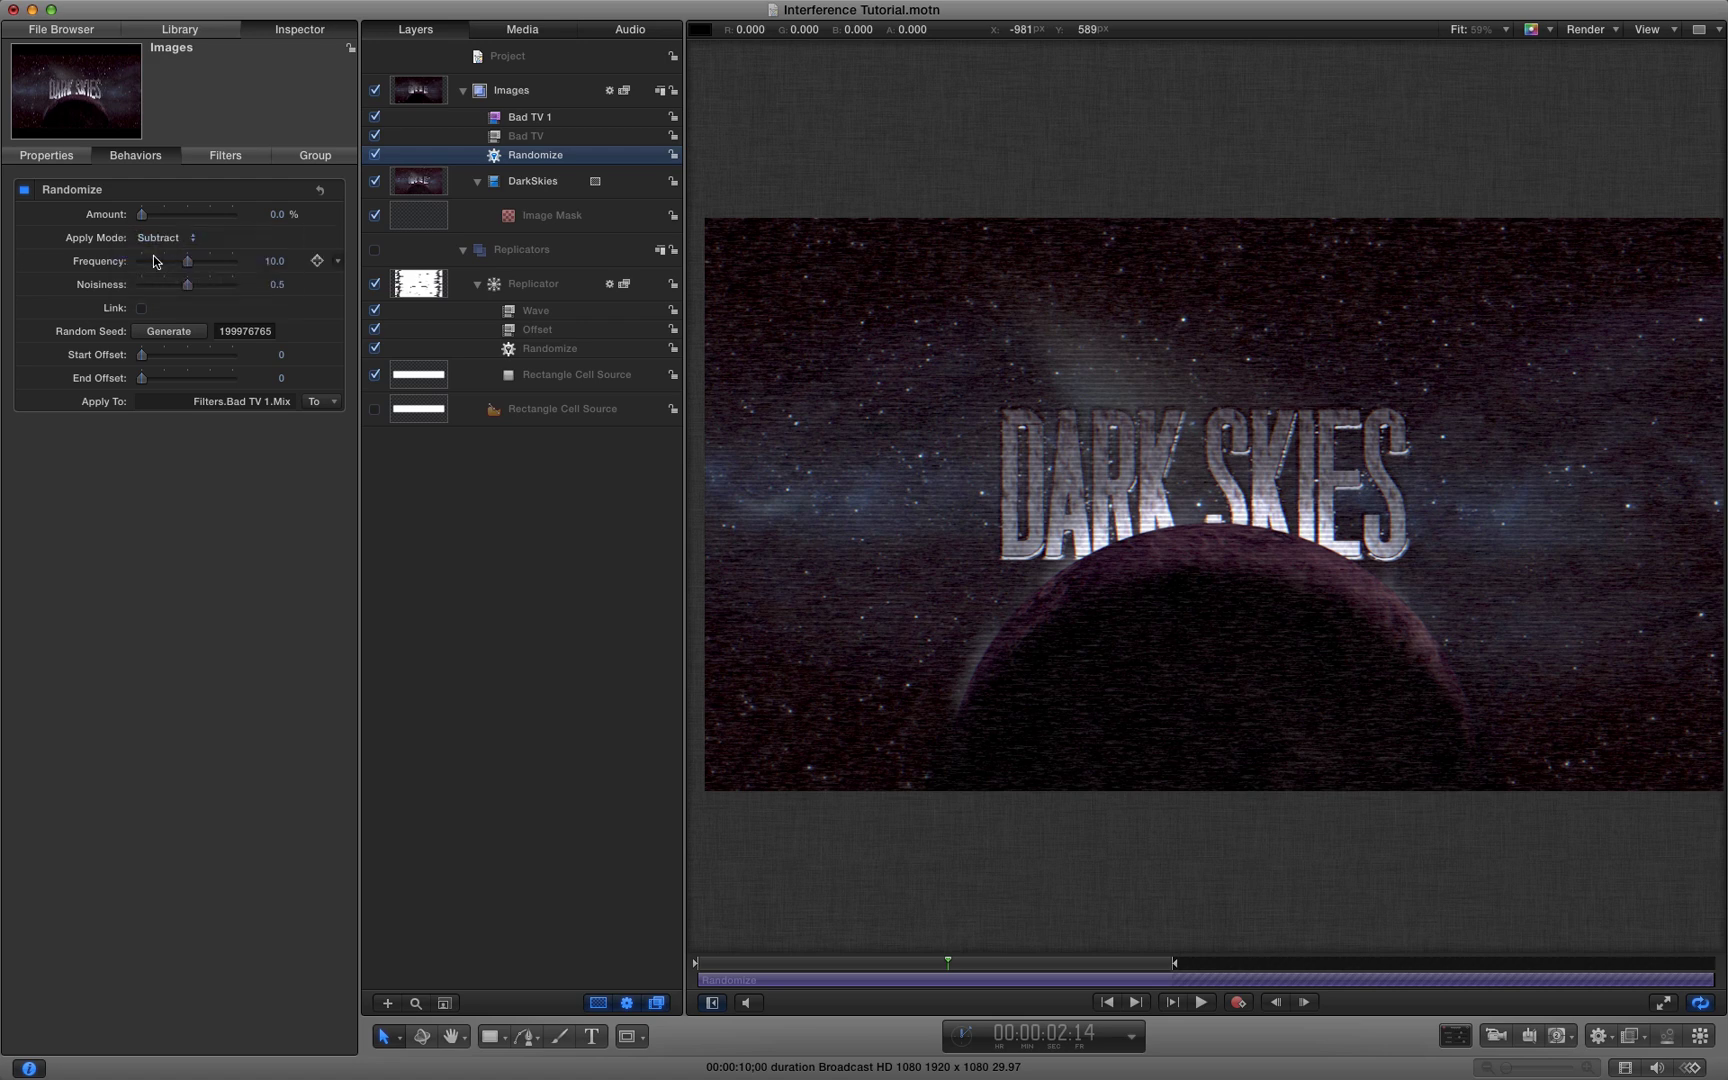
{"action": "left_click_drag", "start_coordinate": [147, 215], "coordinate": [286, 216]}
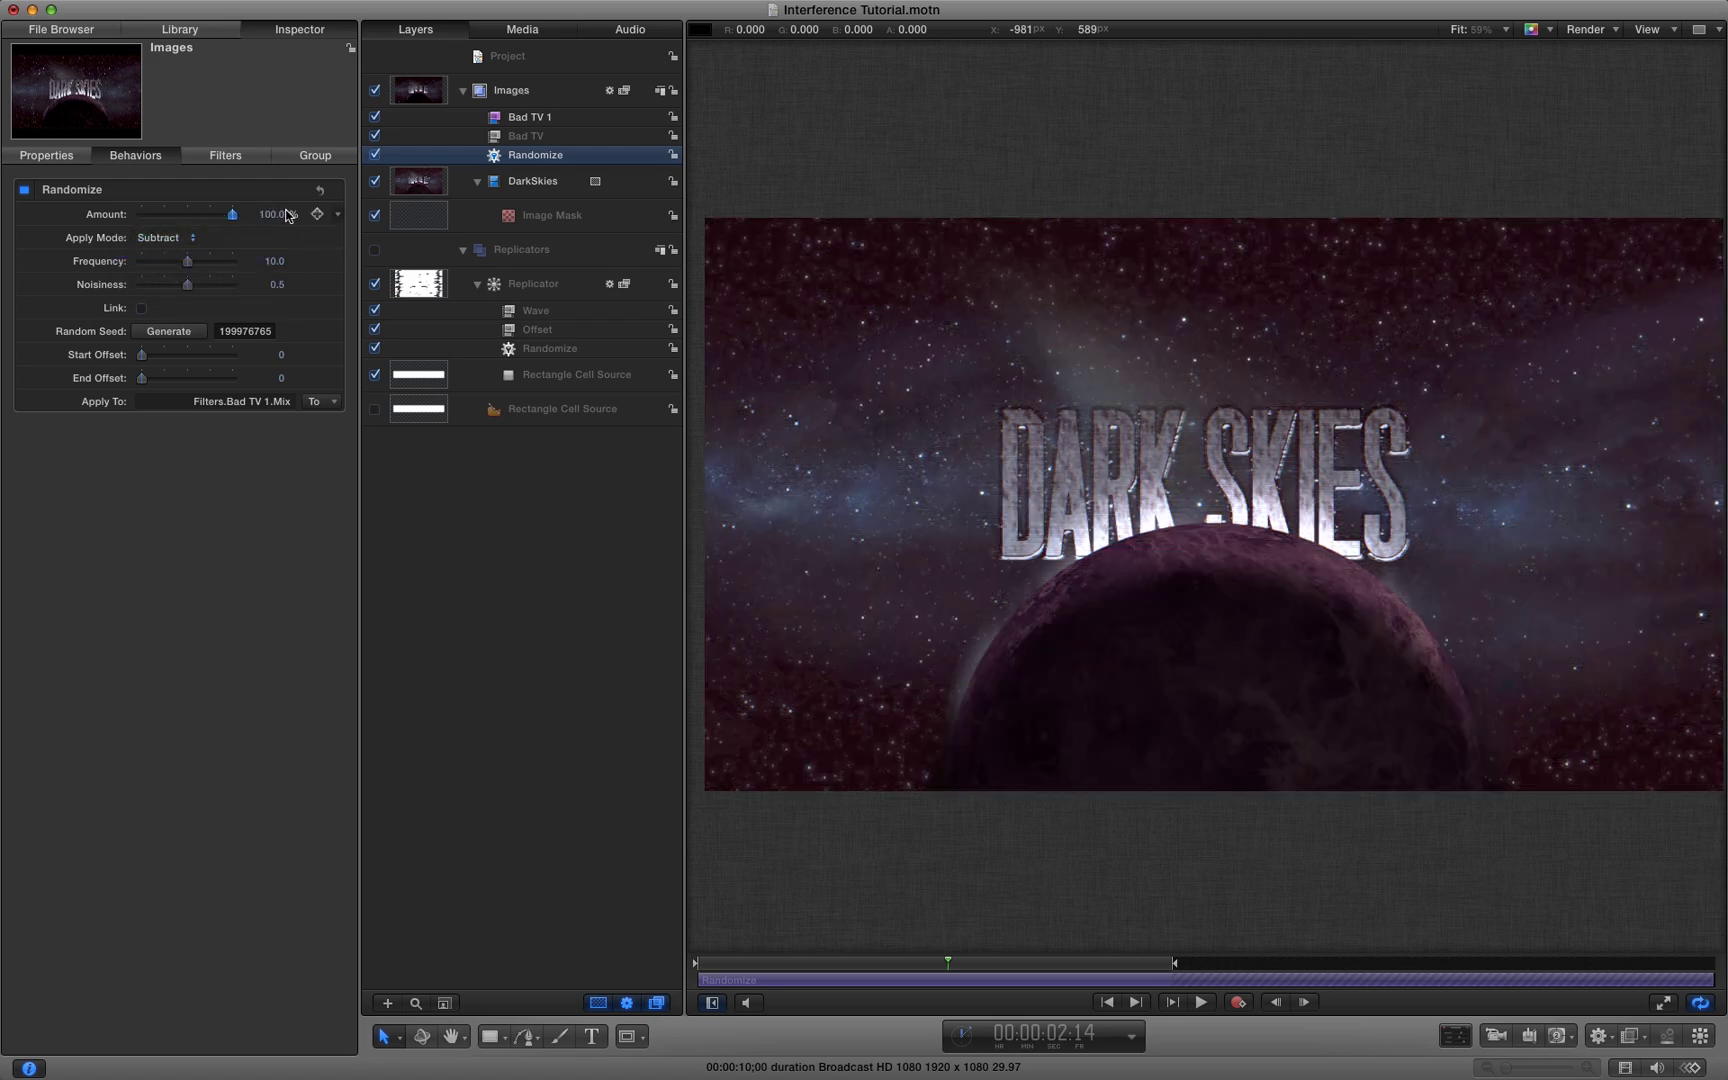
Play and scrub the timeline to watch the Mix value flicker
{"action": "left_click", "coordinate": [1201, 1002]}
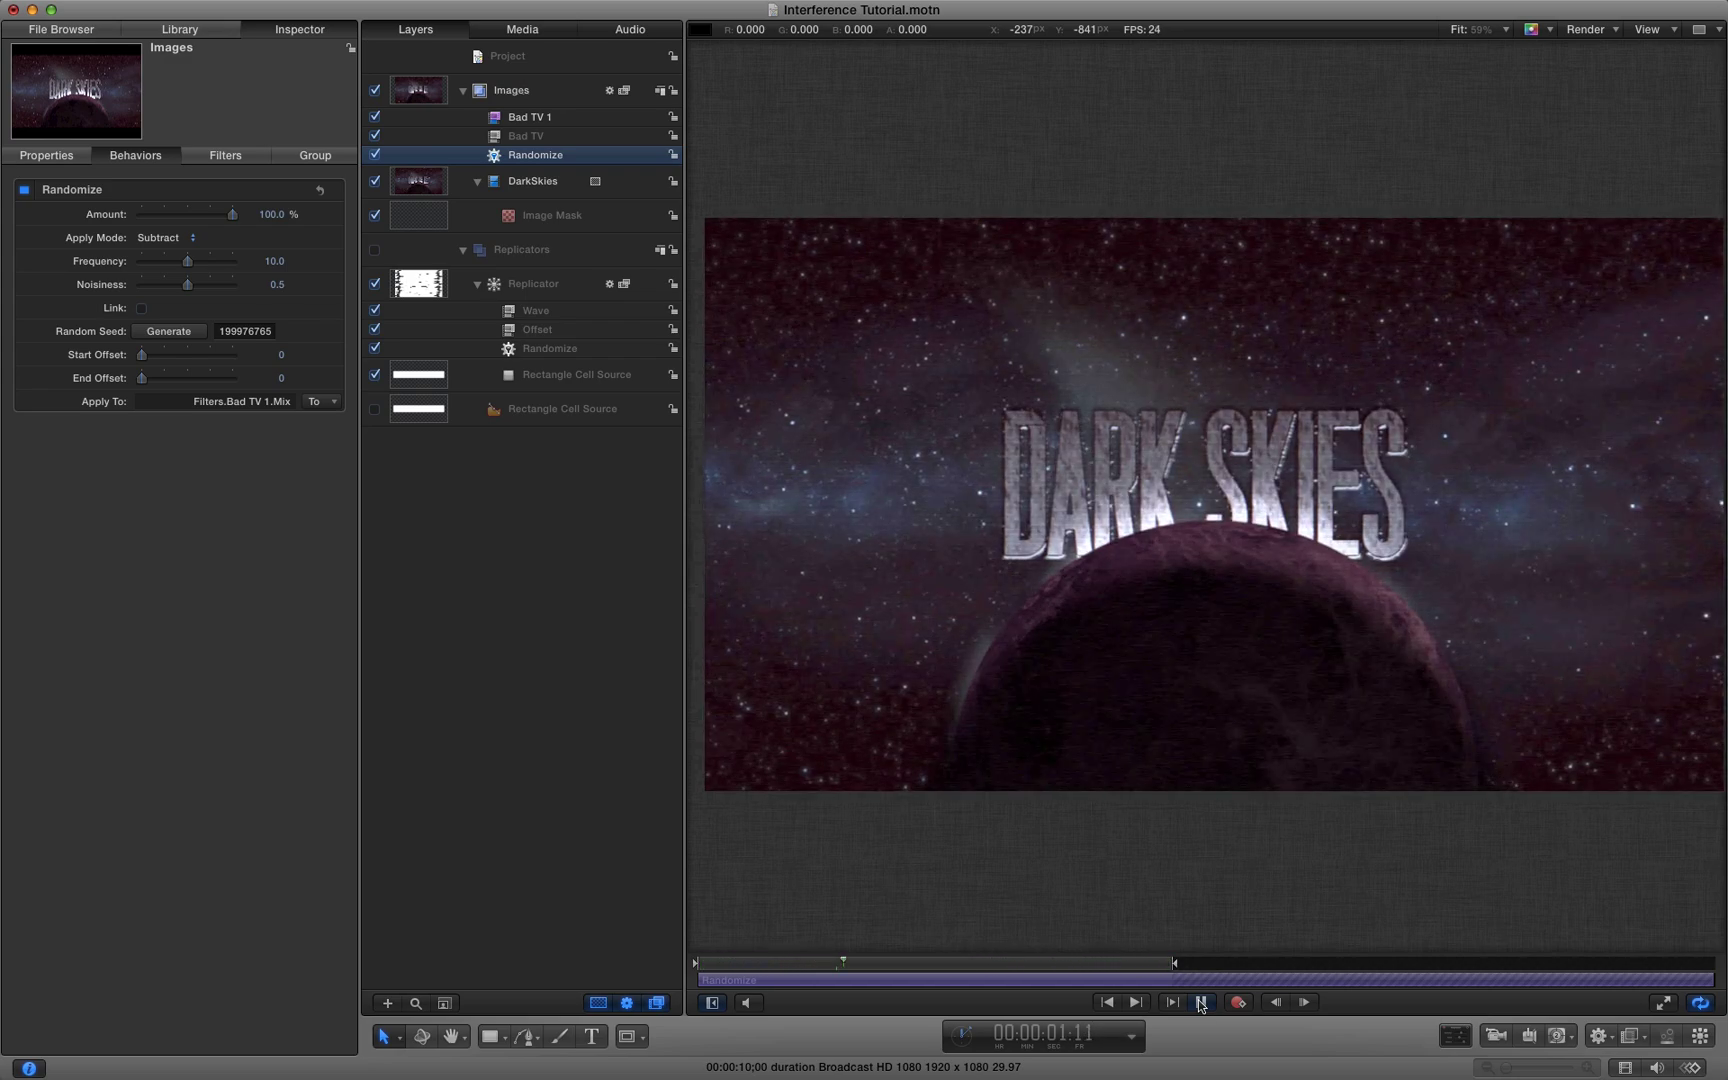
{"action": "left_click", "coordinate": [1201, 1002]}
{"action": "left_click_drag", "start_coordinate": [870, 968], "coordinate": [1020, 967]}
{"action": "left_click", "coordinate": [225, 155]}
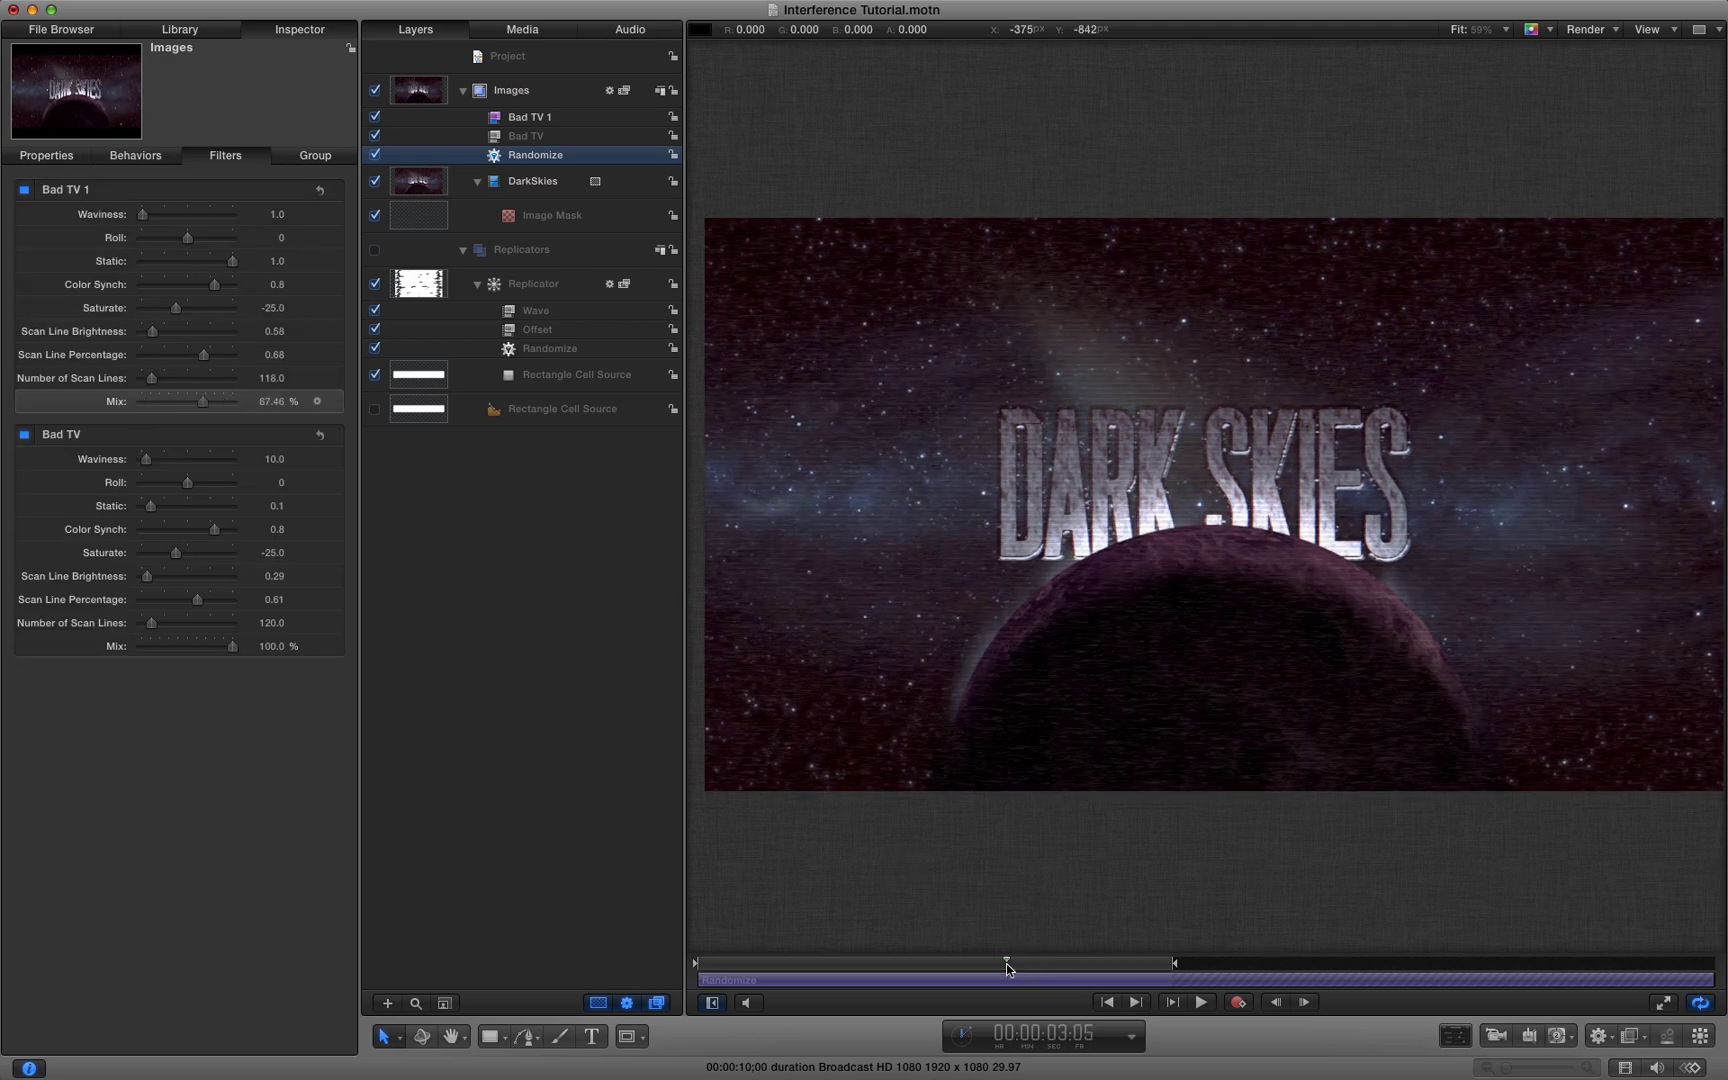
{"action": "left_click_drag", "start_coordinate": [1006, 963], "coordinate": [1104, 968]}
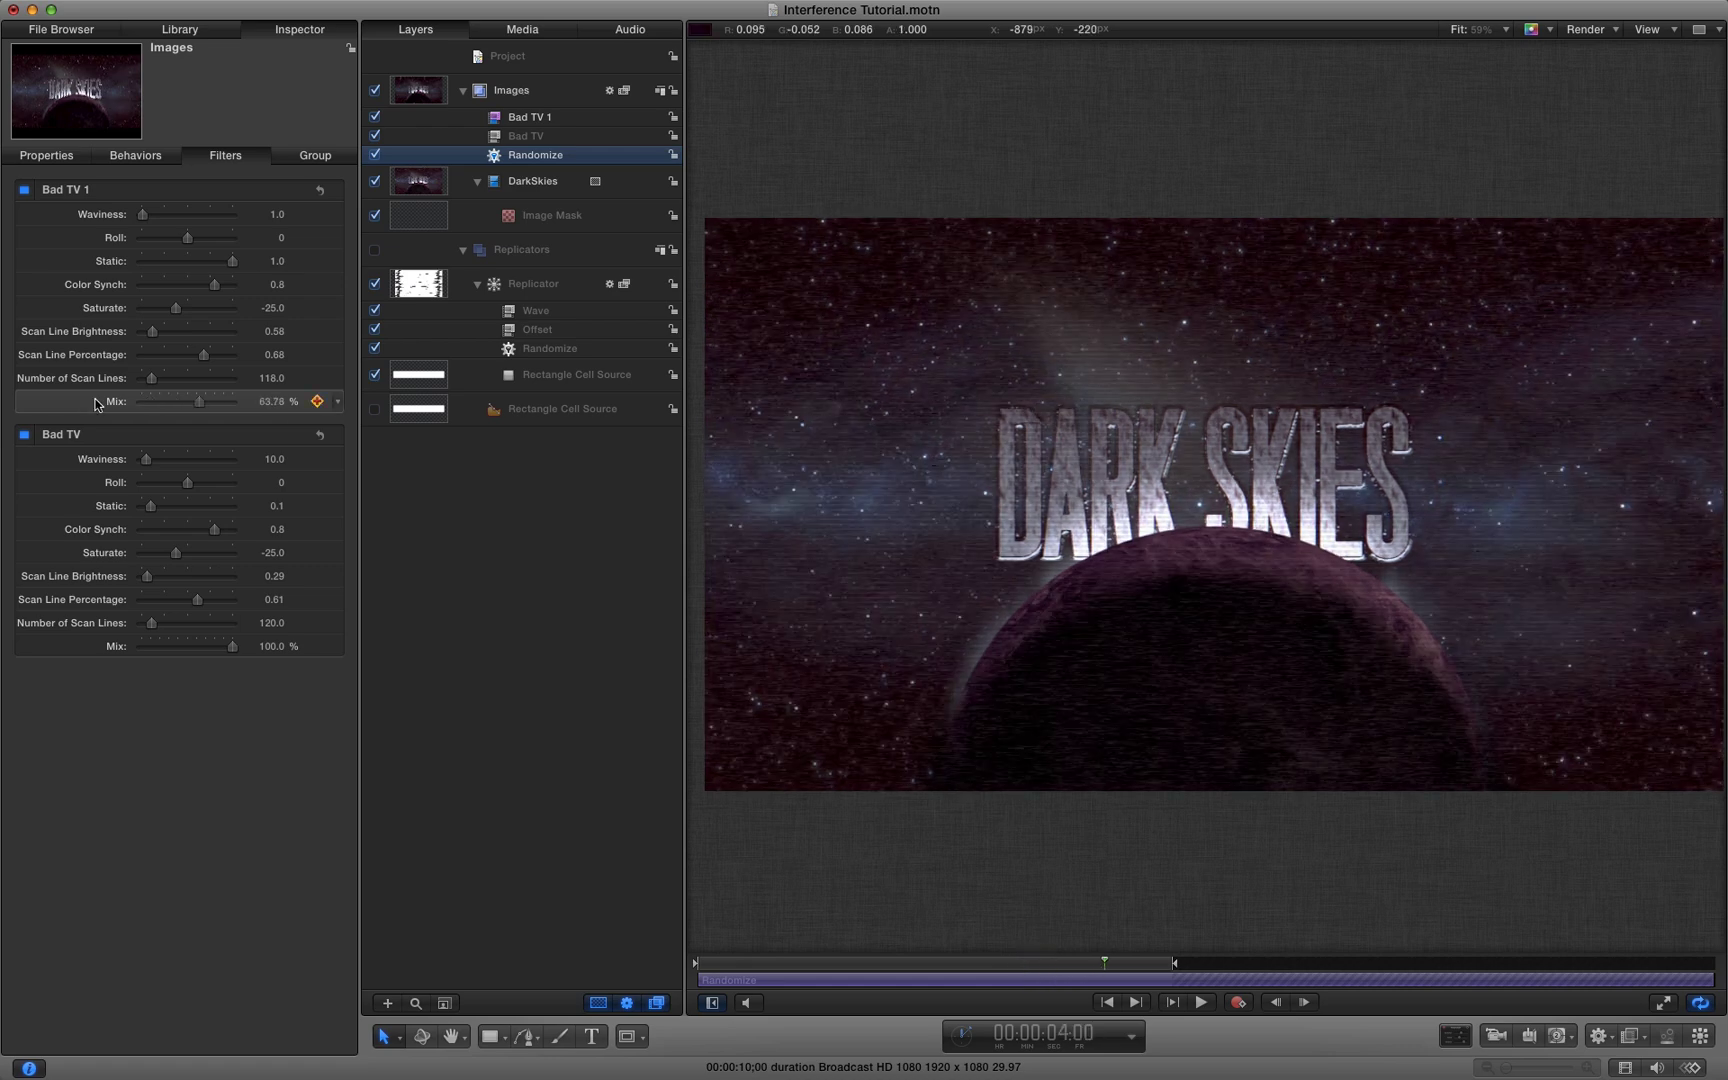
Add a Quantize behaviour to Bad TV 1 Mix with Step Size 100, then play from the start
{"action": "right_click", "coordinate": [97, 404]}
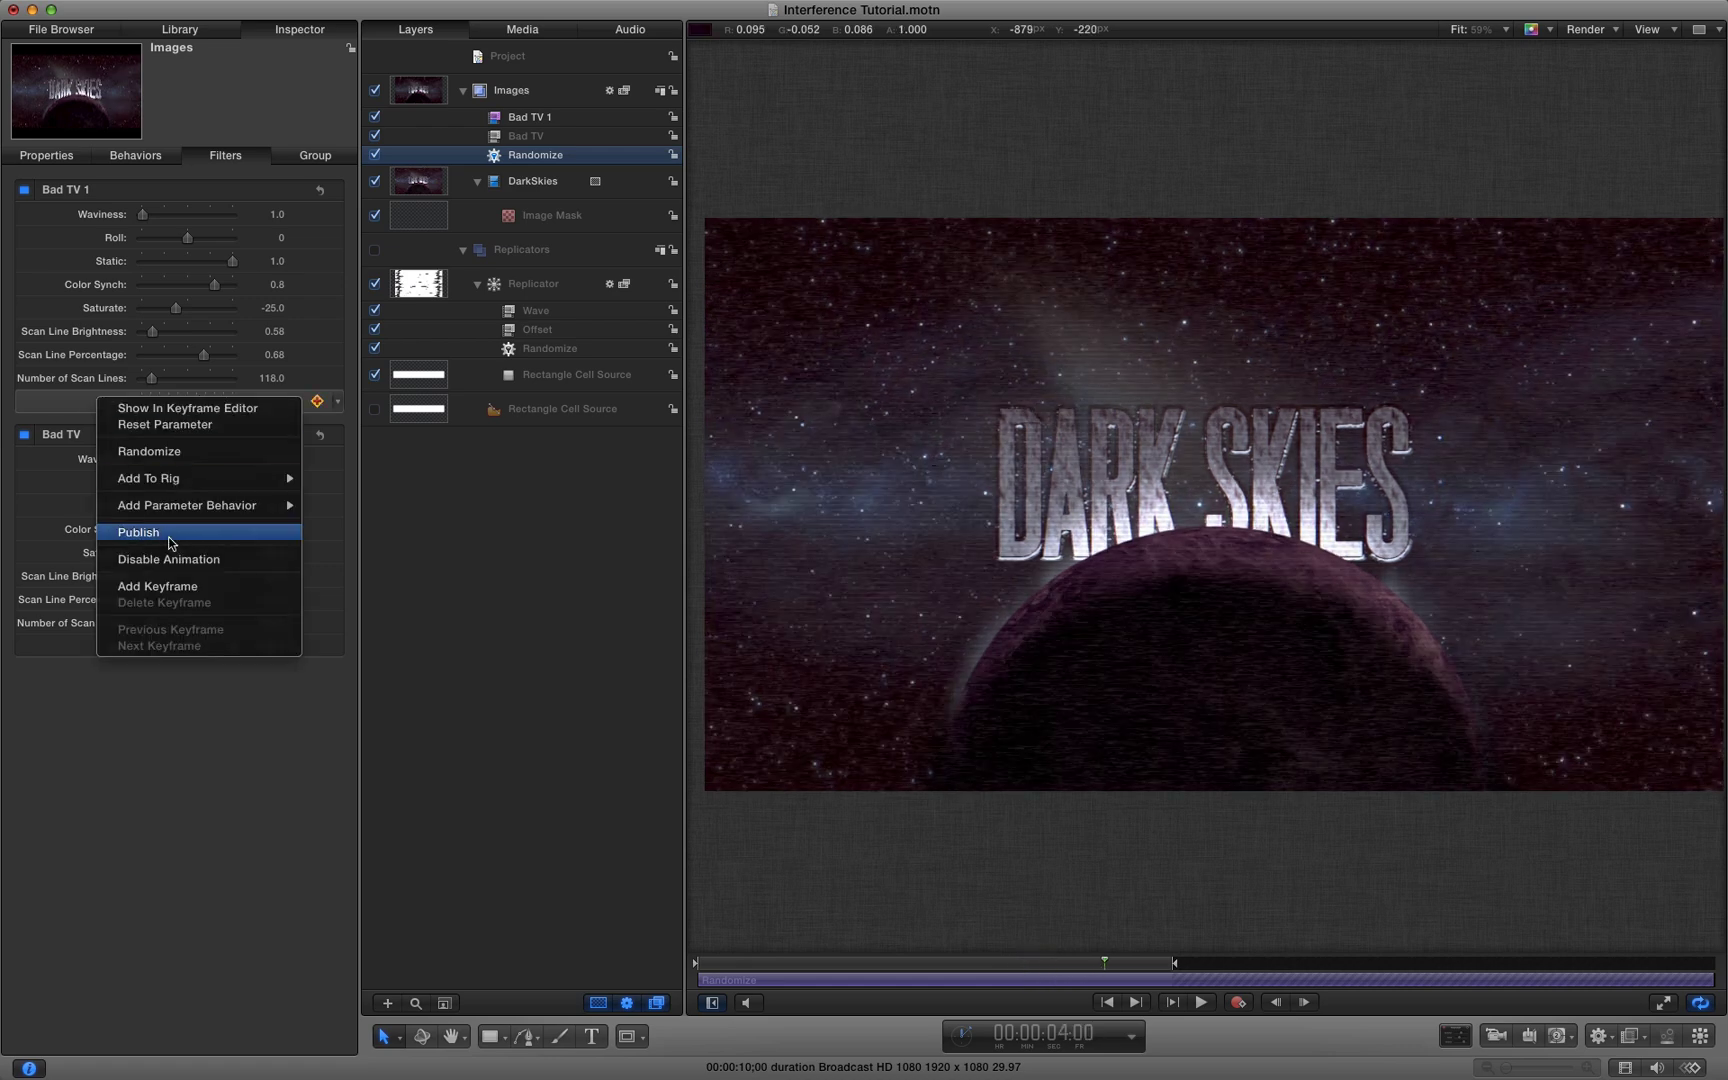
{"action": "mouse_move", "coordinate": [172, 511]}
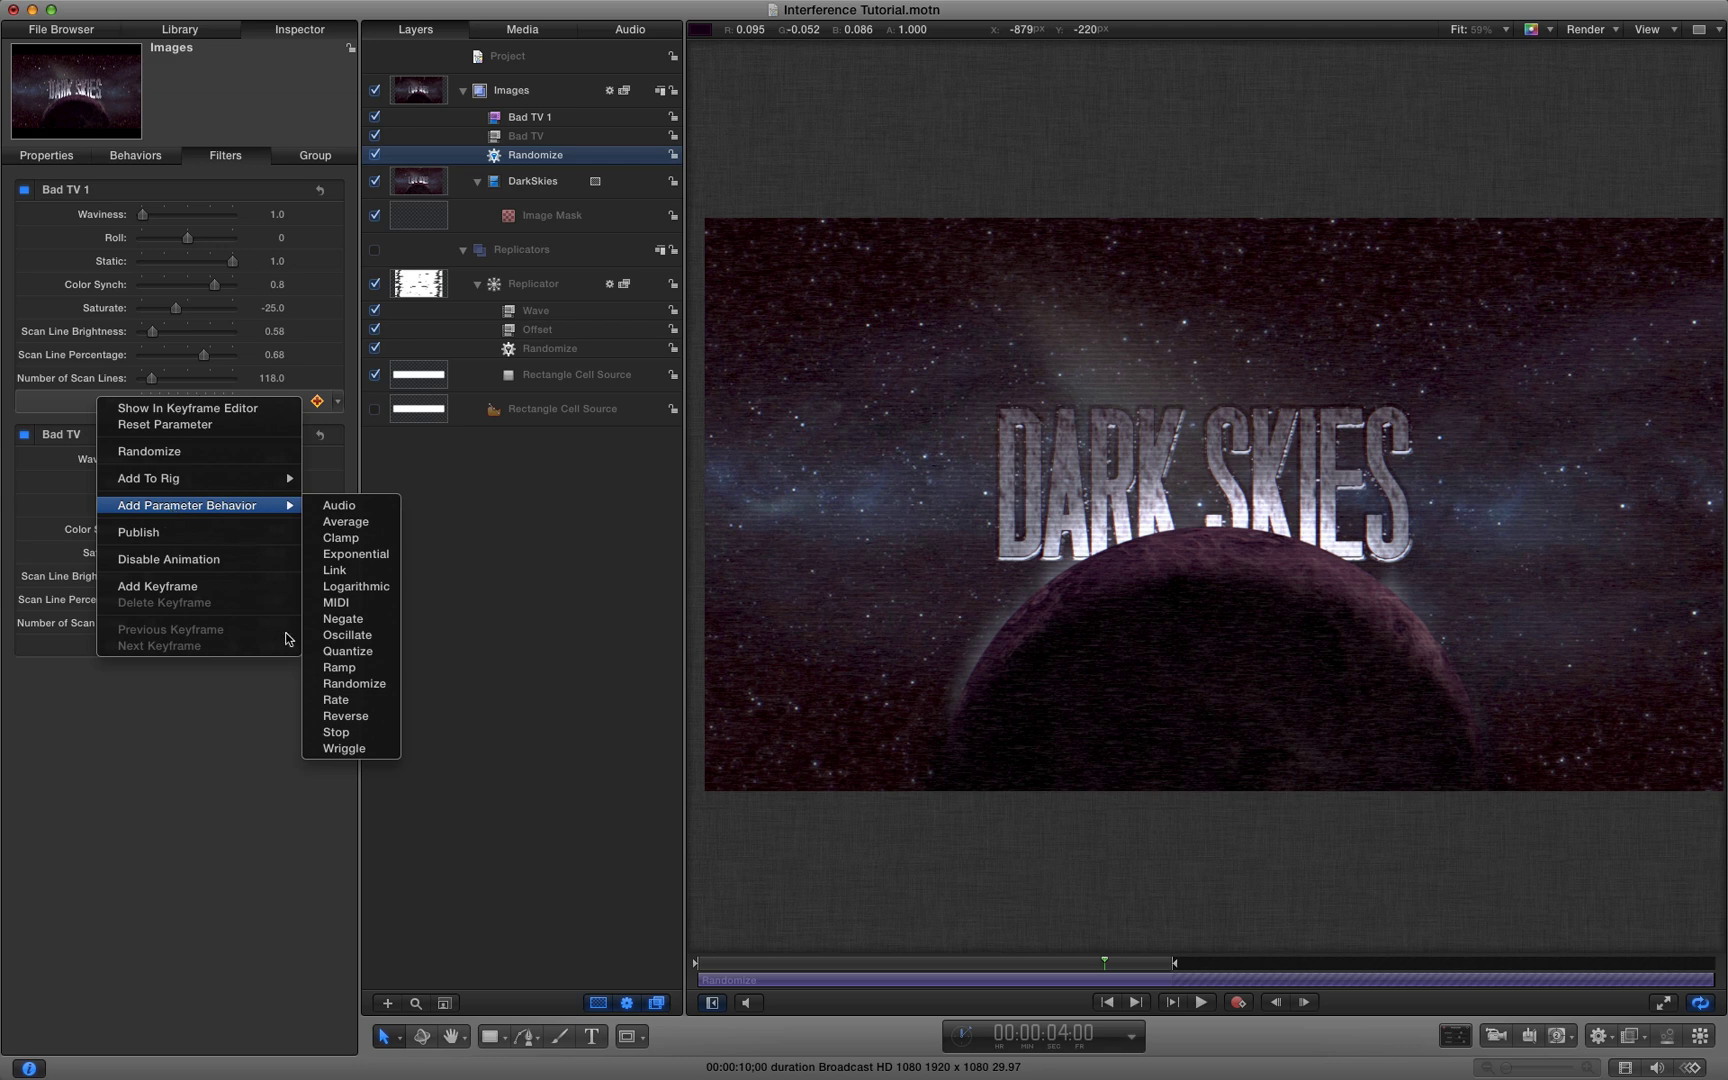
{"action": "left_click", "coordinate": [348, 652]}
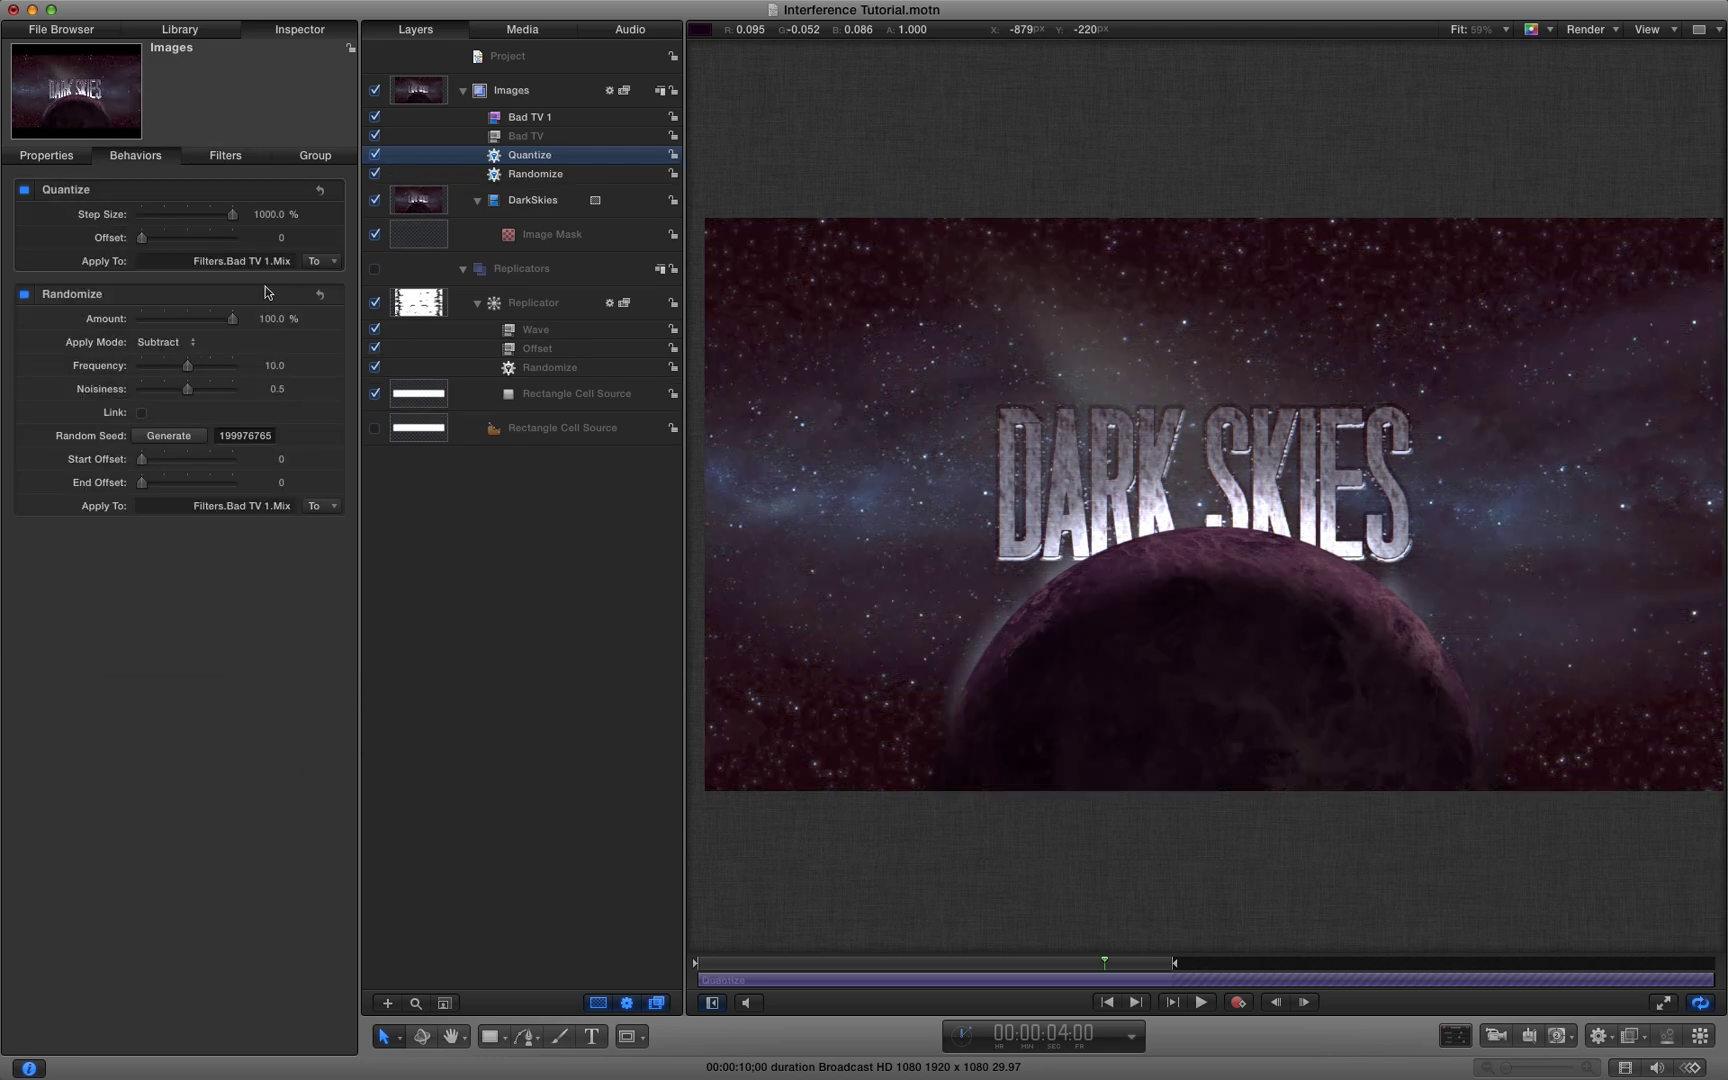
{"action": "left_click", "coordinate": [268, 214]}
{"action": "type", "text": "100"}
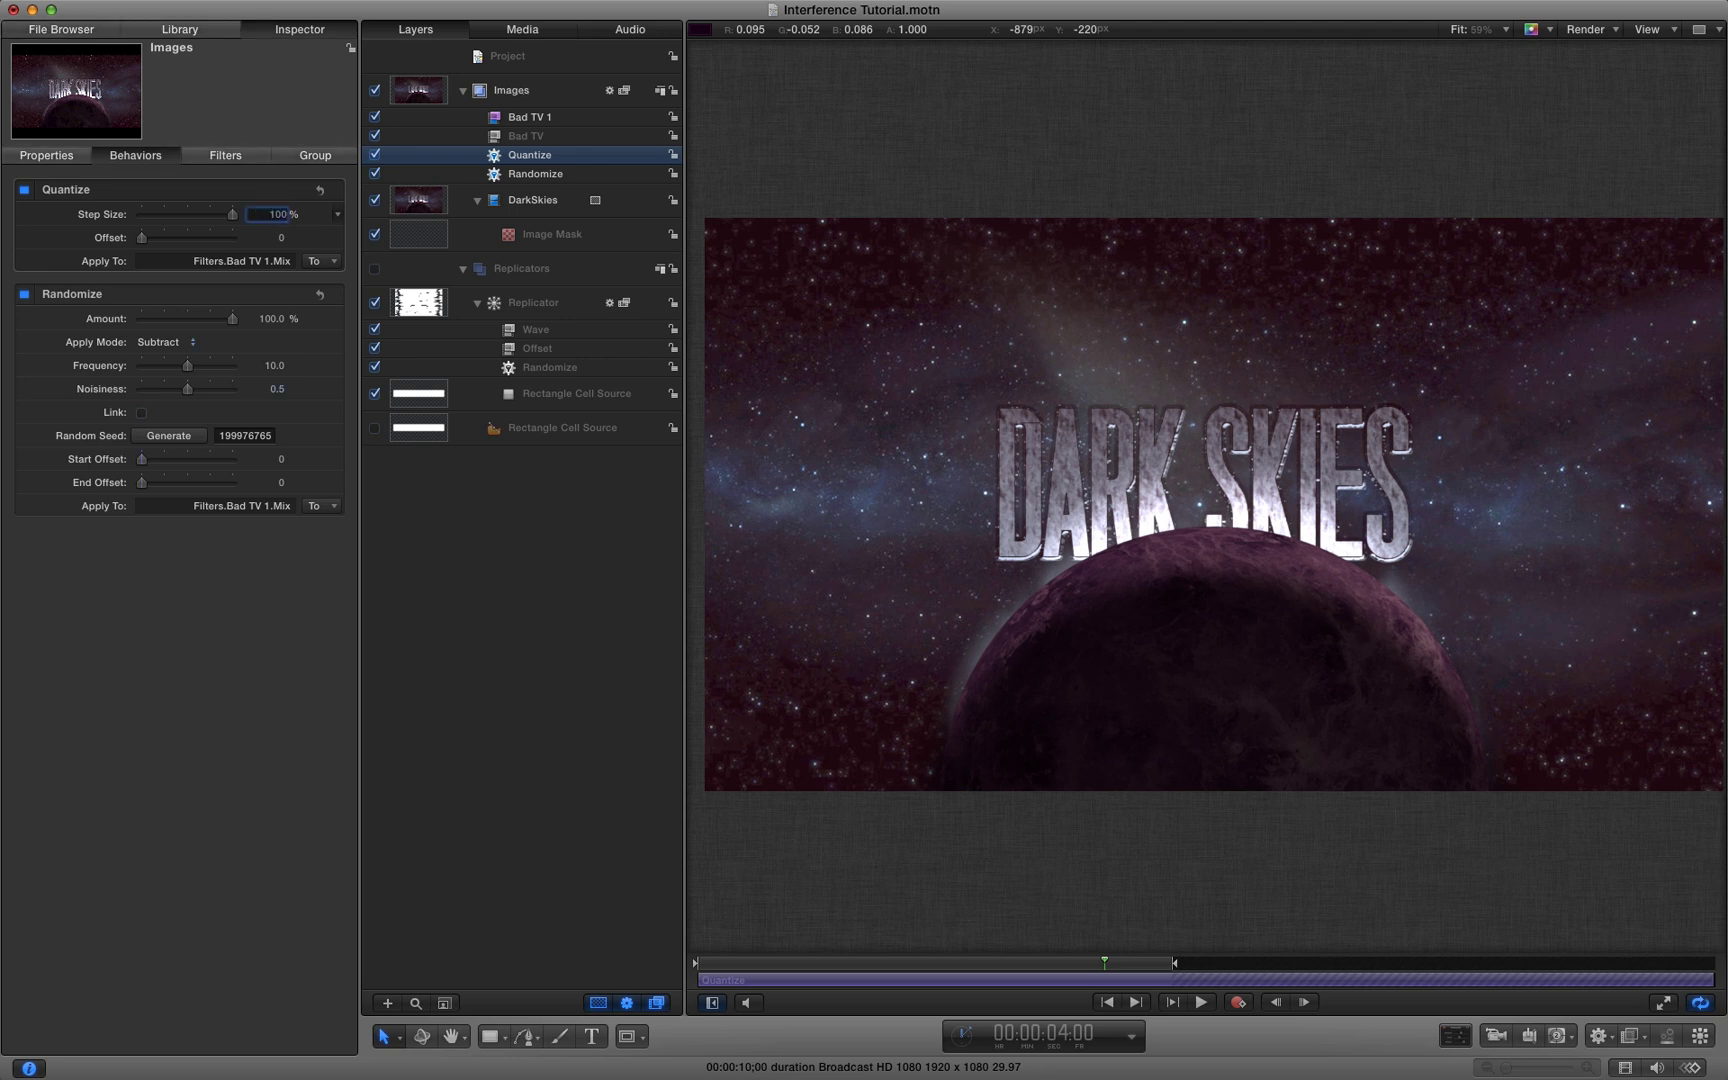
{"action": "key", "text": "Return"}
{"action": "left_click", "coordinate": [1106, 1002]}
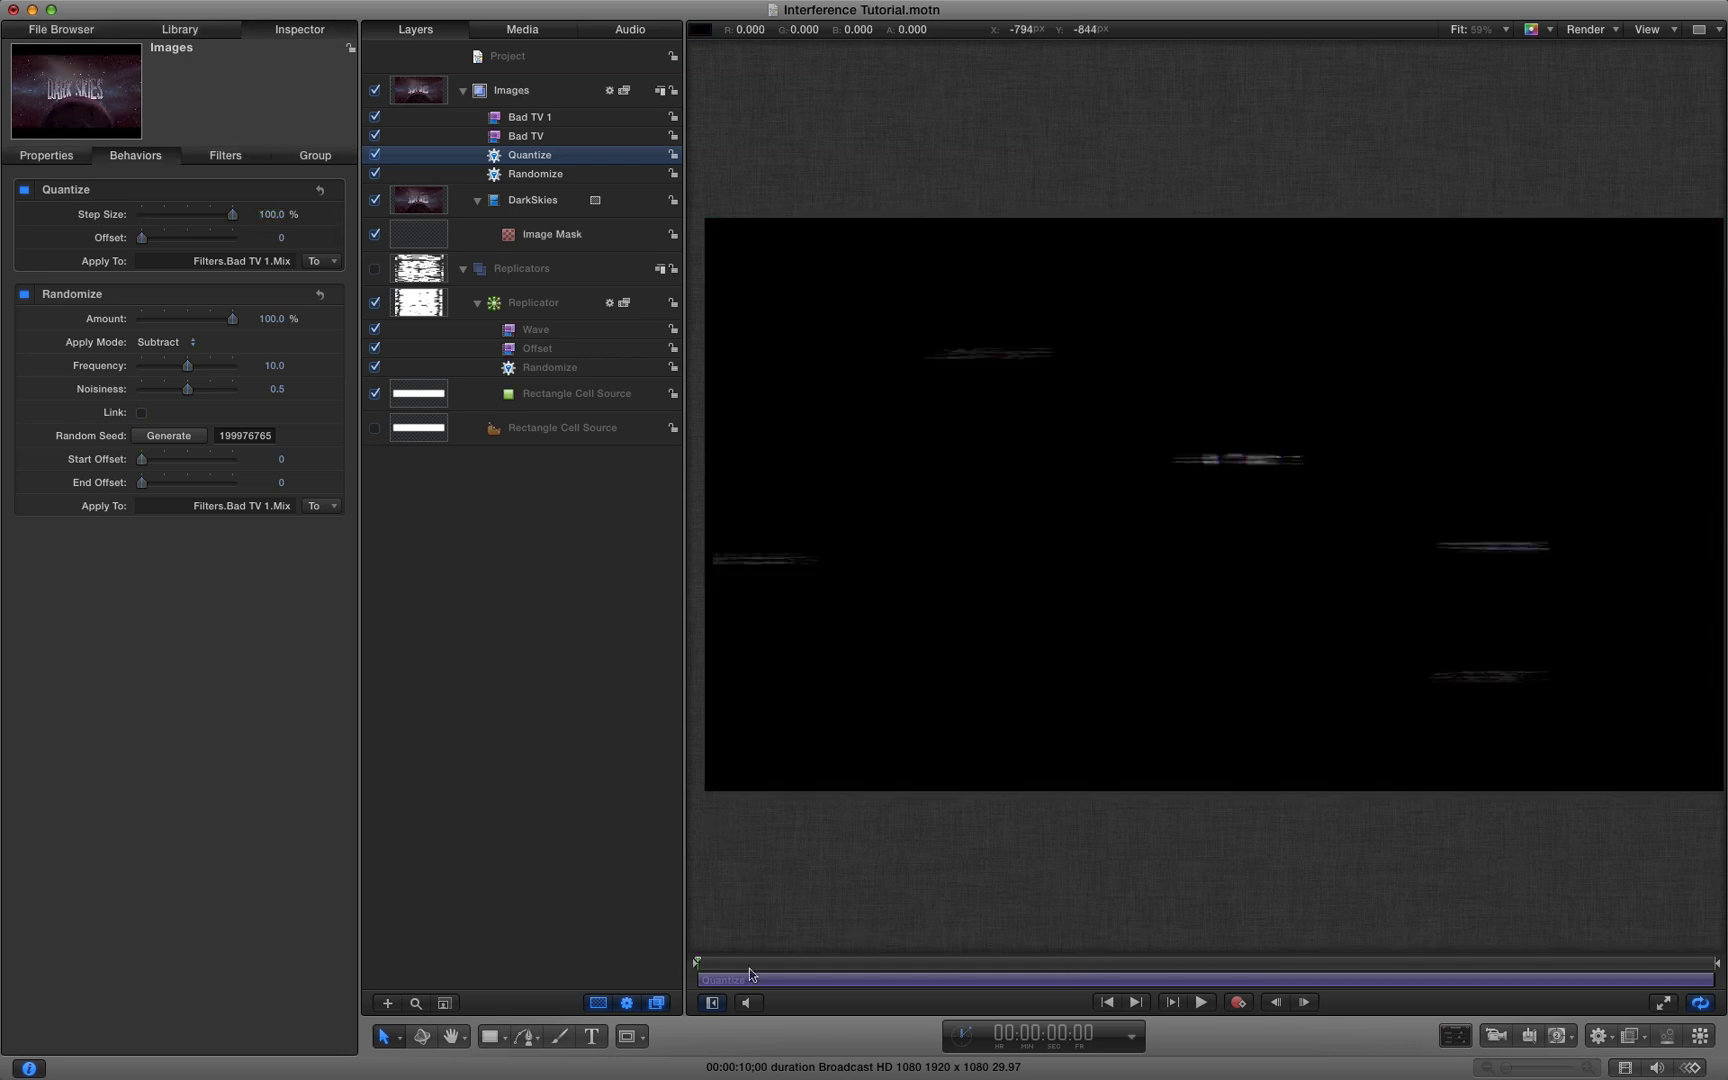
{"action": "left_click", "coordinate": [1202, 1003]}
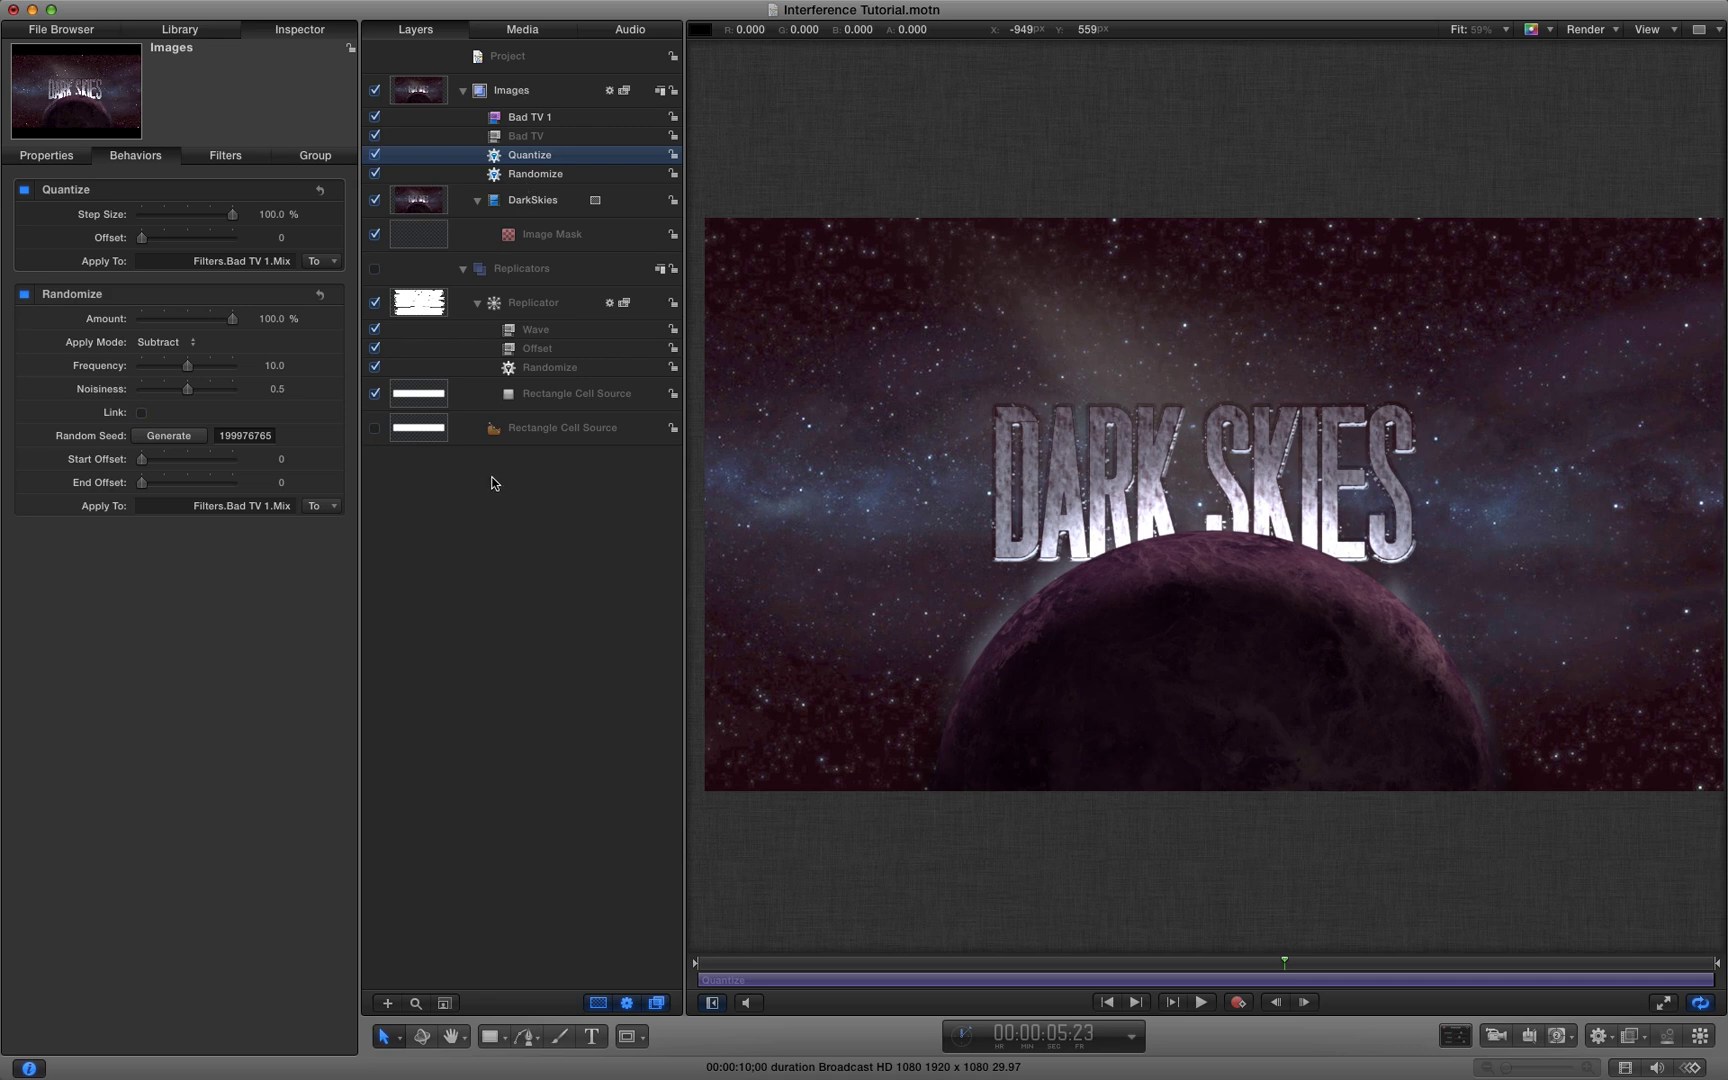
Replicate the lower Rectangle cell source into Replicator 1 with Random Fill and Scale Randomness 200
{"action": "left_click", "coordinate": [528, 270]}
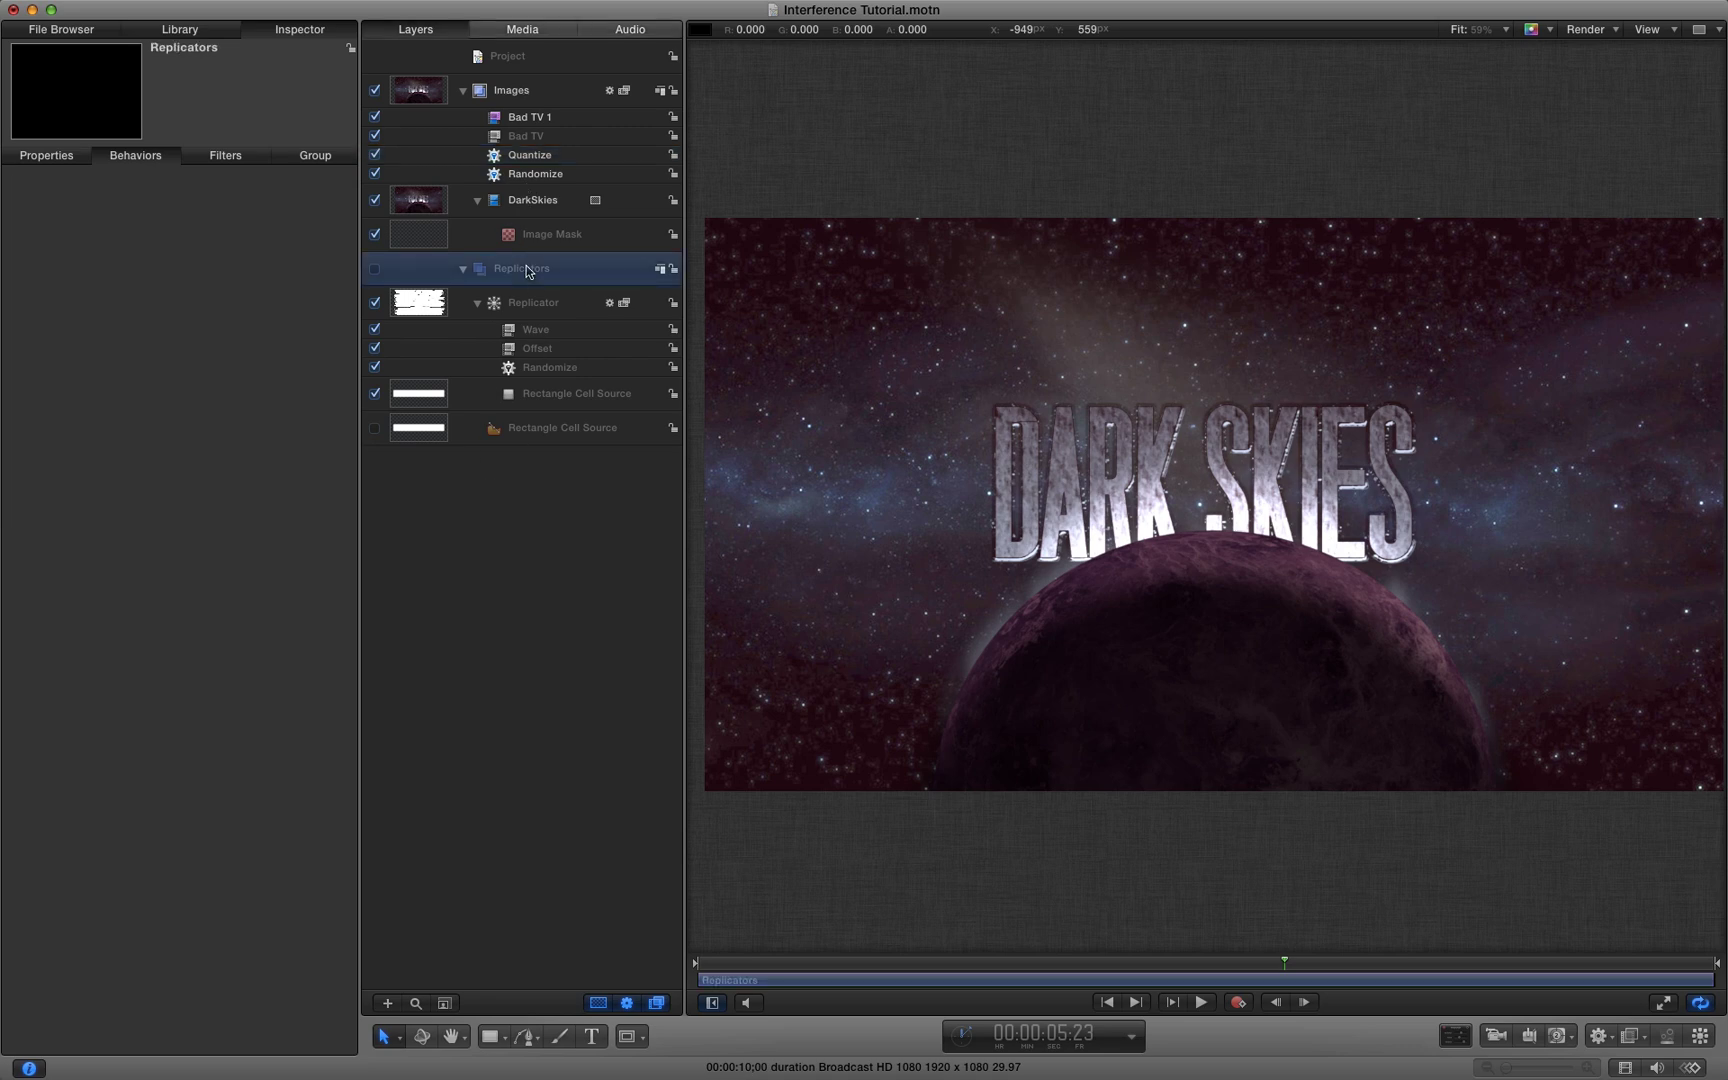
{"action": "left_click", "coordinate": [423, 435]}
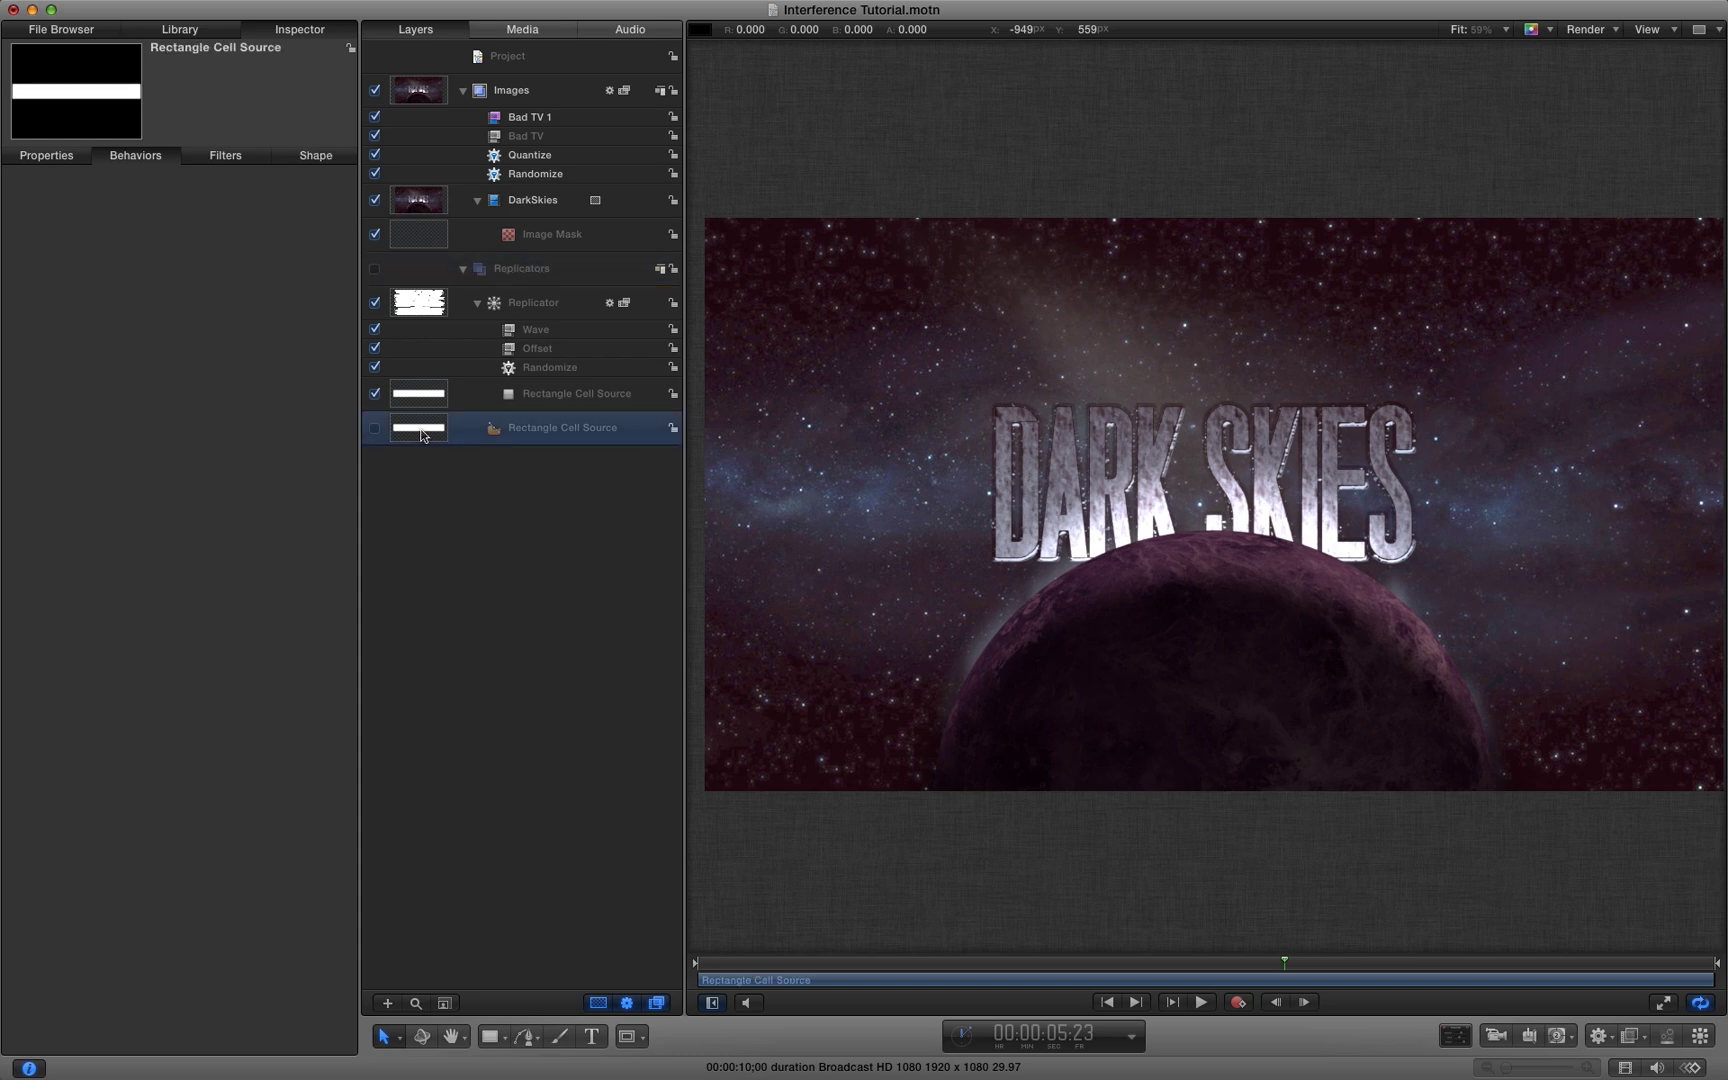
{"action": "key", "text": "l"}
{"action": "left_click", "coordinate": [160, 237]}
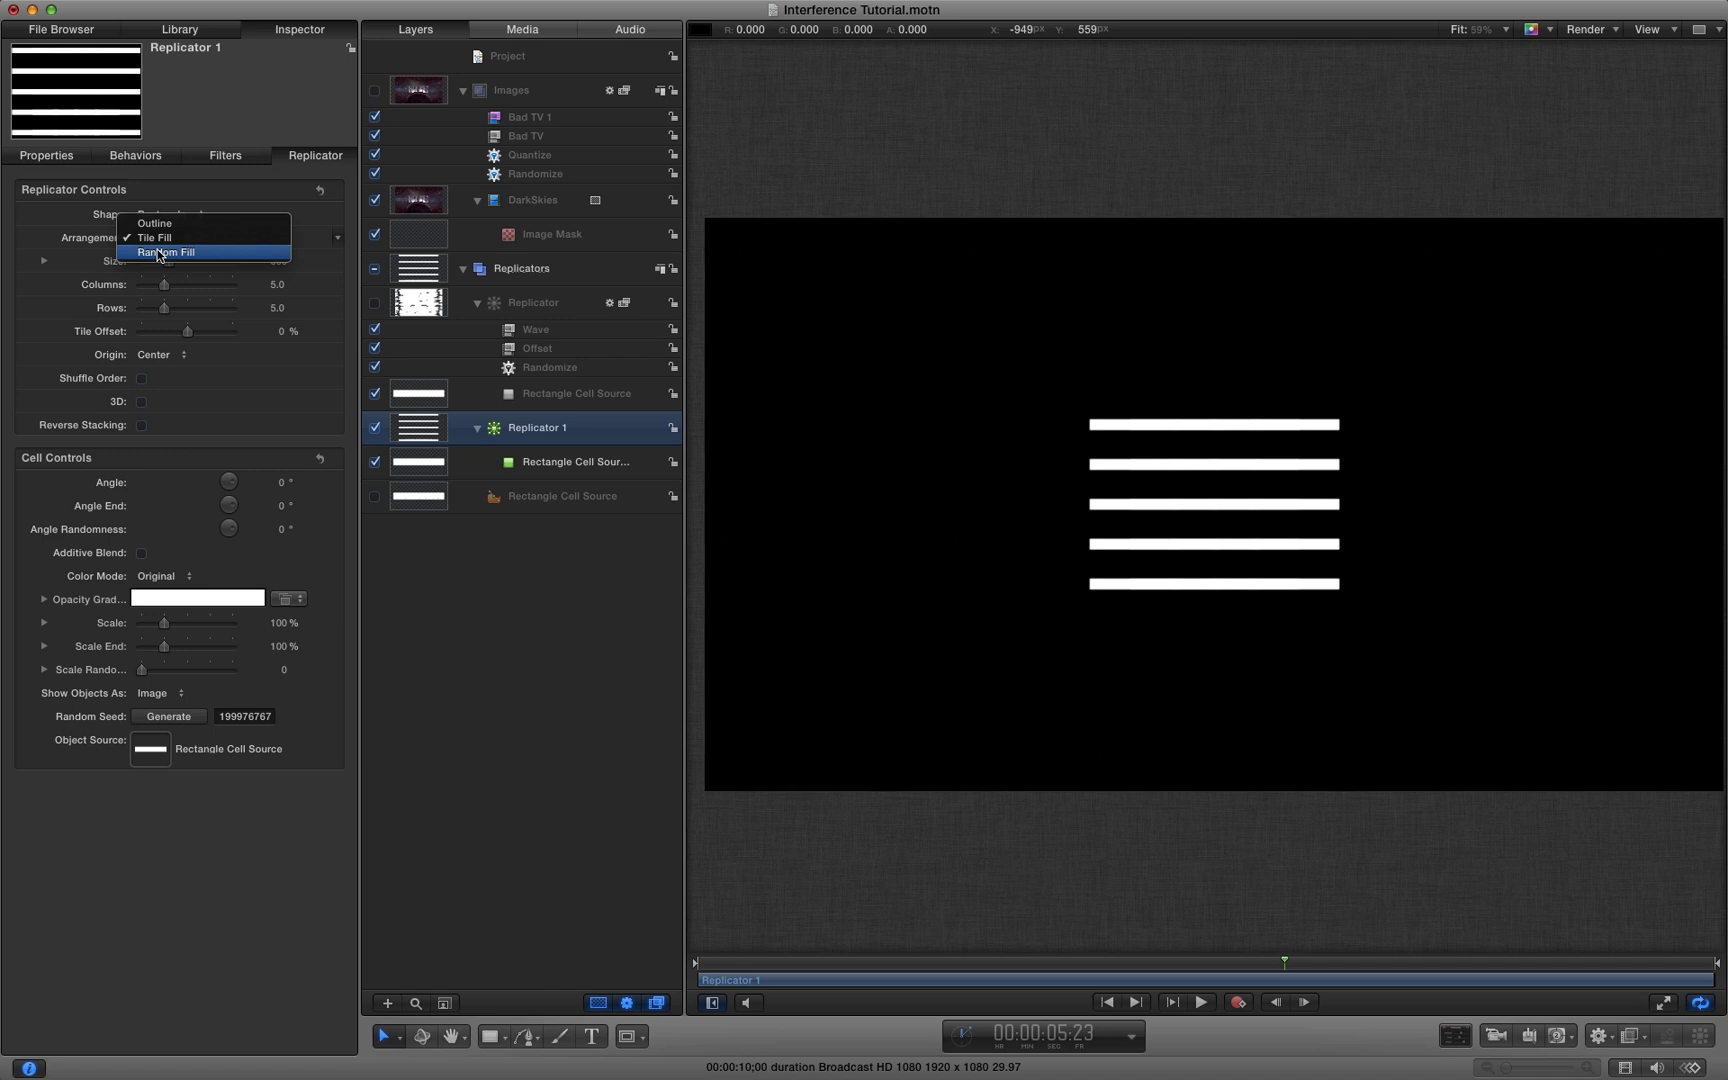
{"action": "left_click", "coordinate": [160, 253]}
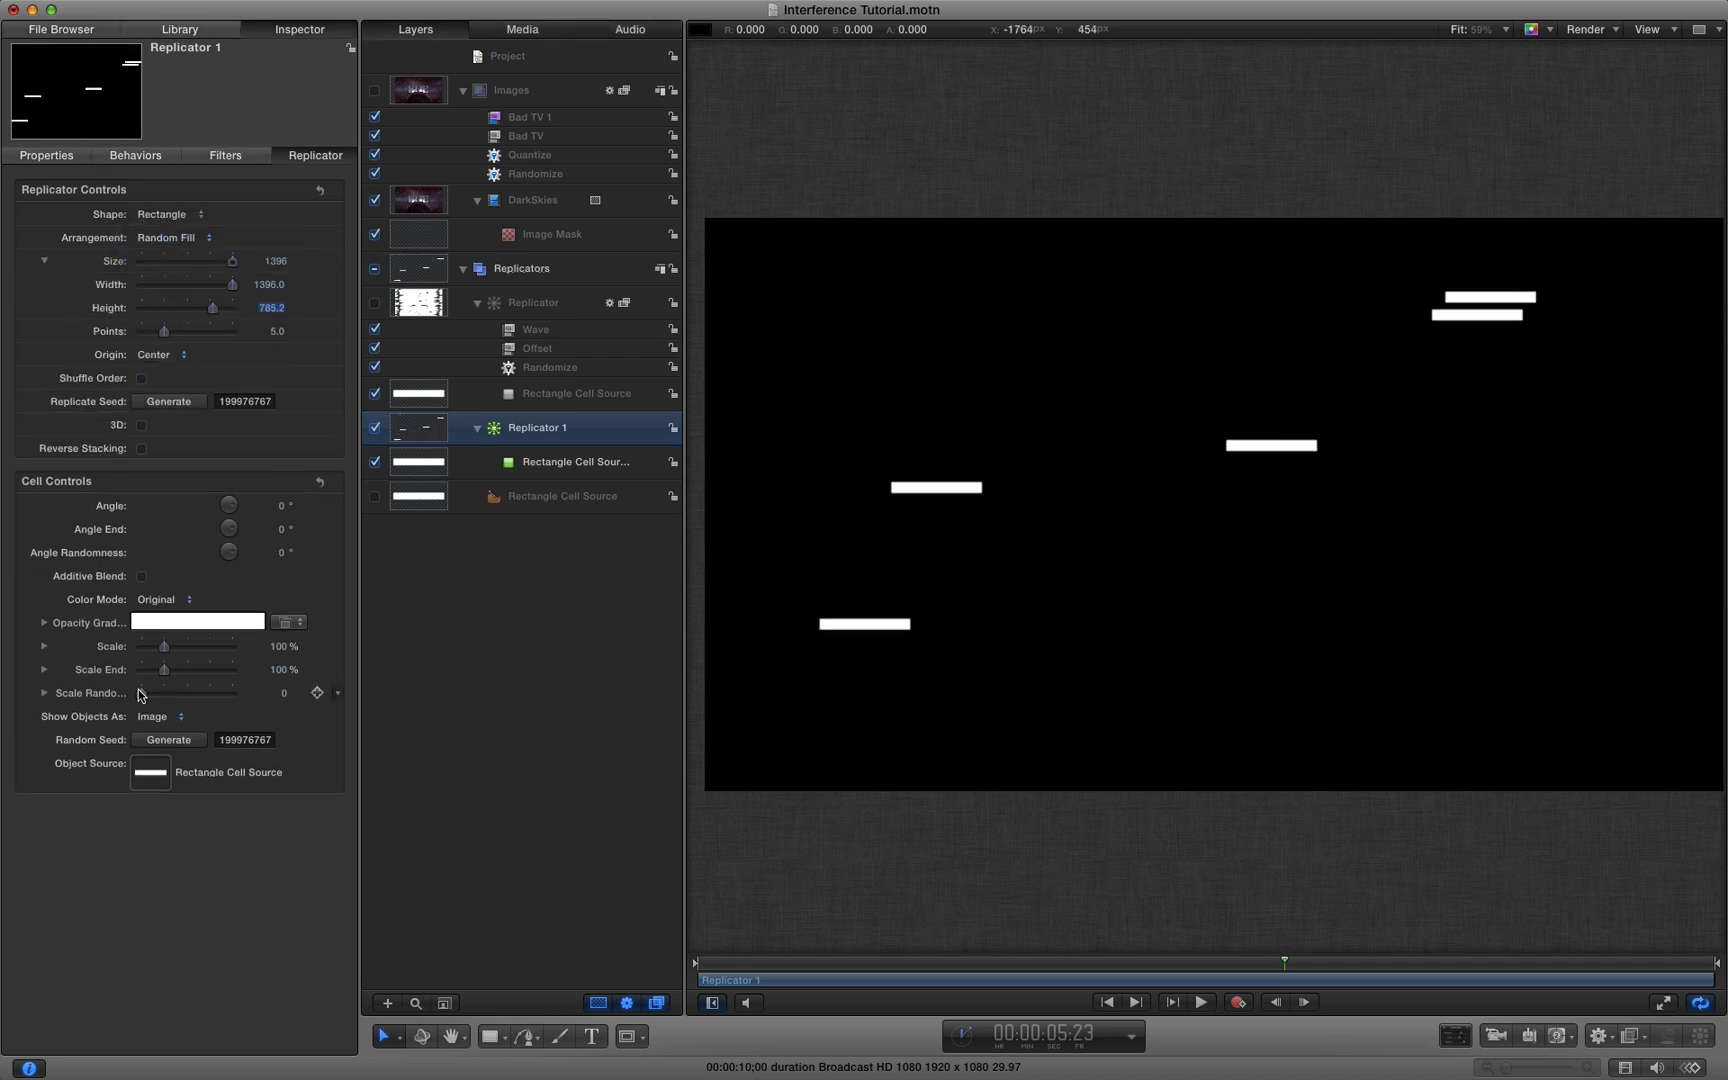
{"action": "left_click_drag", "start_coordinate": [145, 698], "coordinate": [247, 698]}
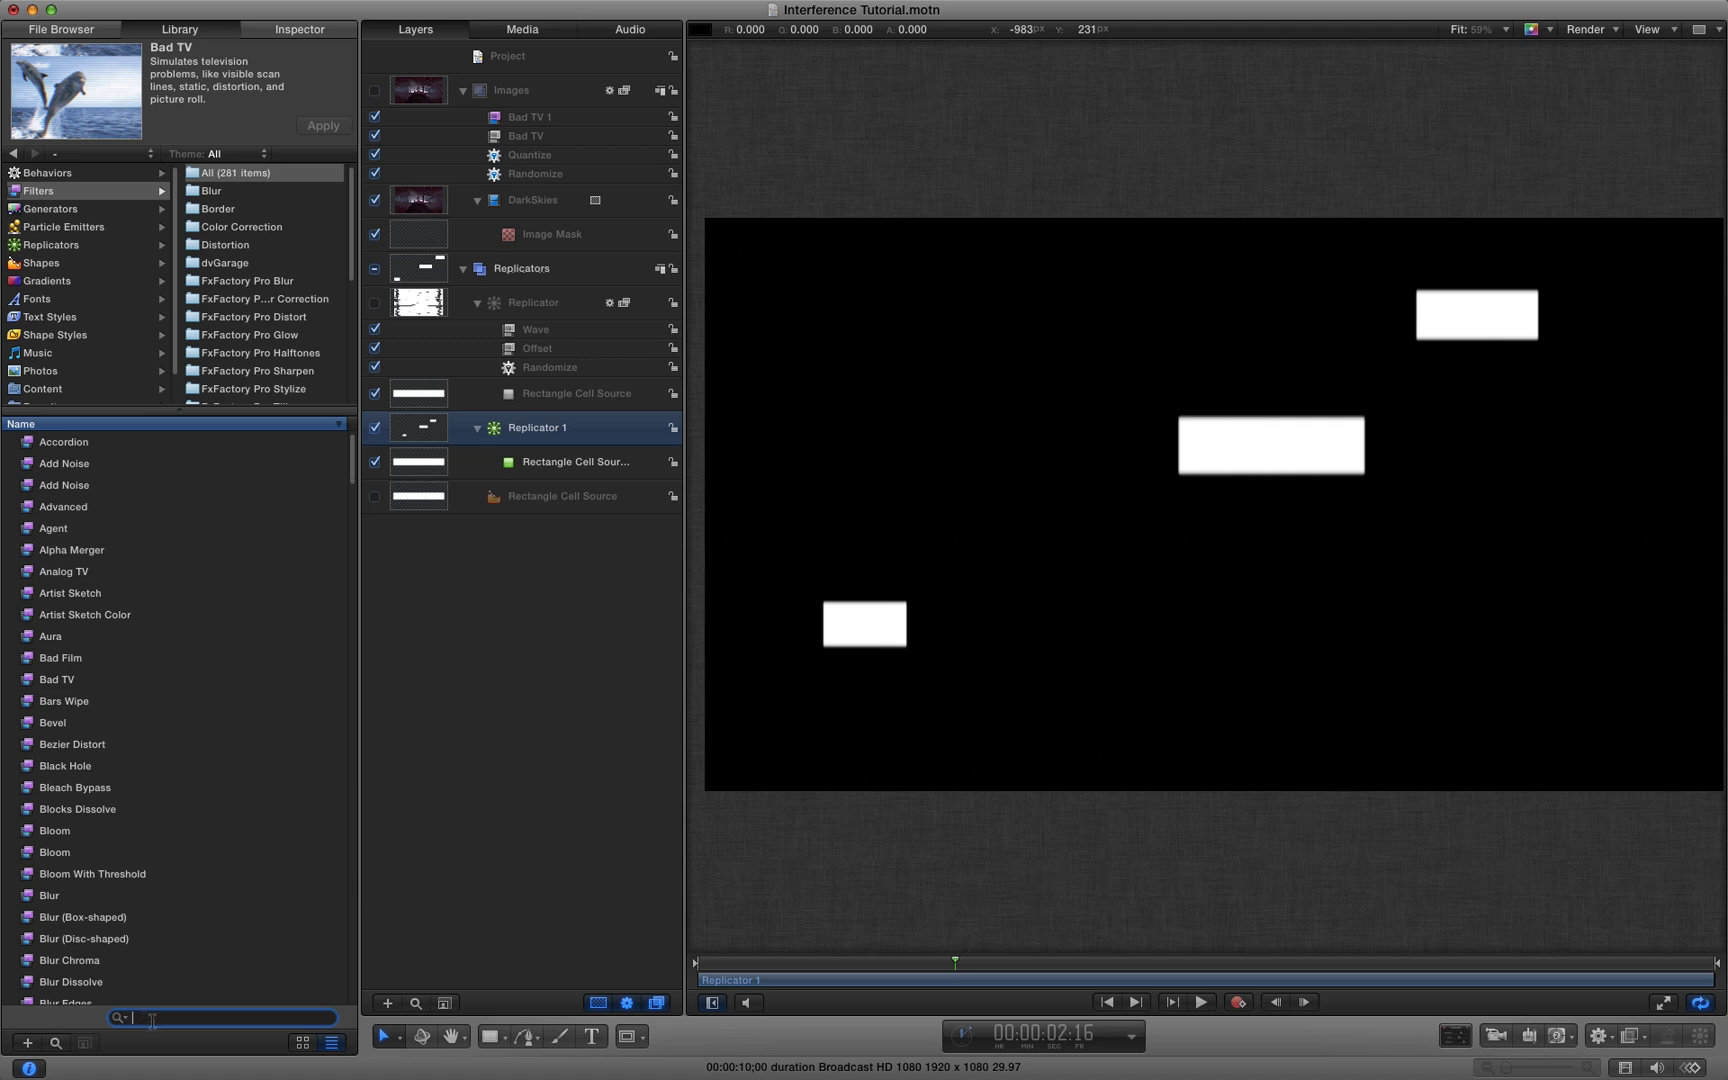
Add a randomized Offset filter to Replicator 1 and duplicate its Randomize behavior
{"action": "type", "text": "f"}
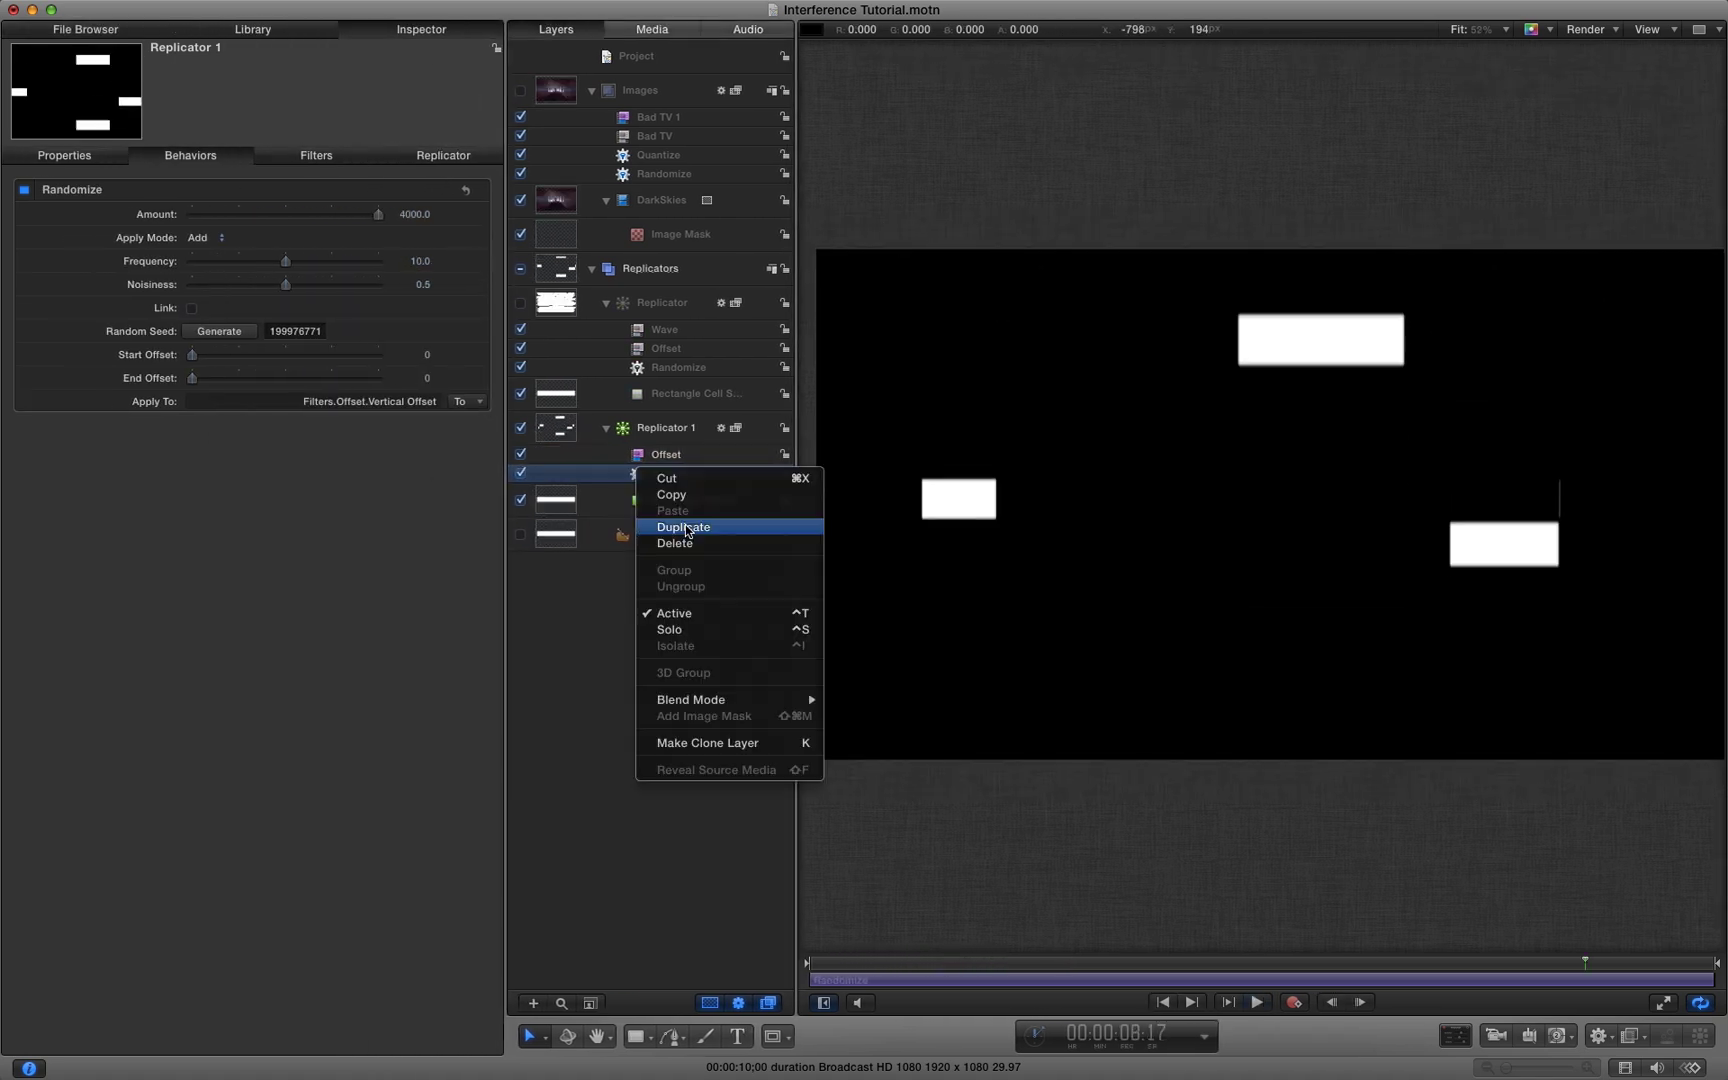
{"action": "left_click", "coordinate": [320, 350]}
{"action": "key", "text": "space"}
{"action": "key", "text": "super+d"}
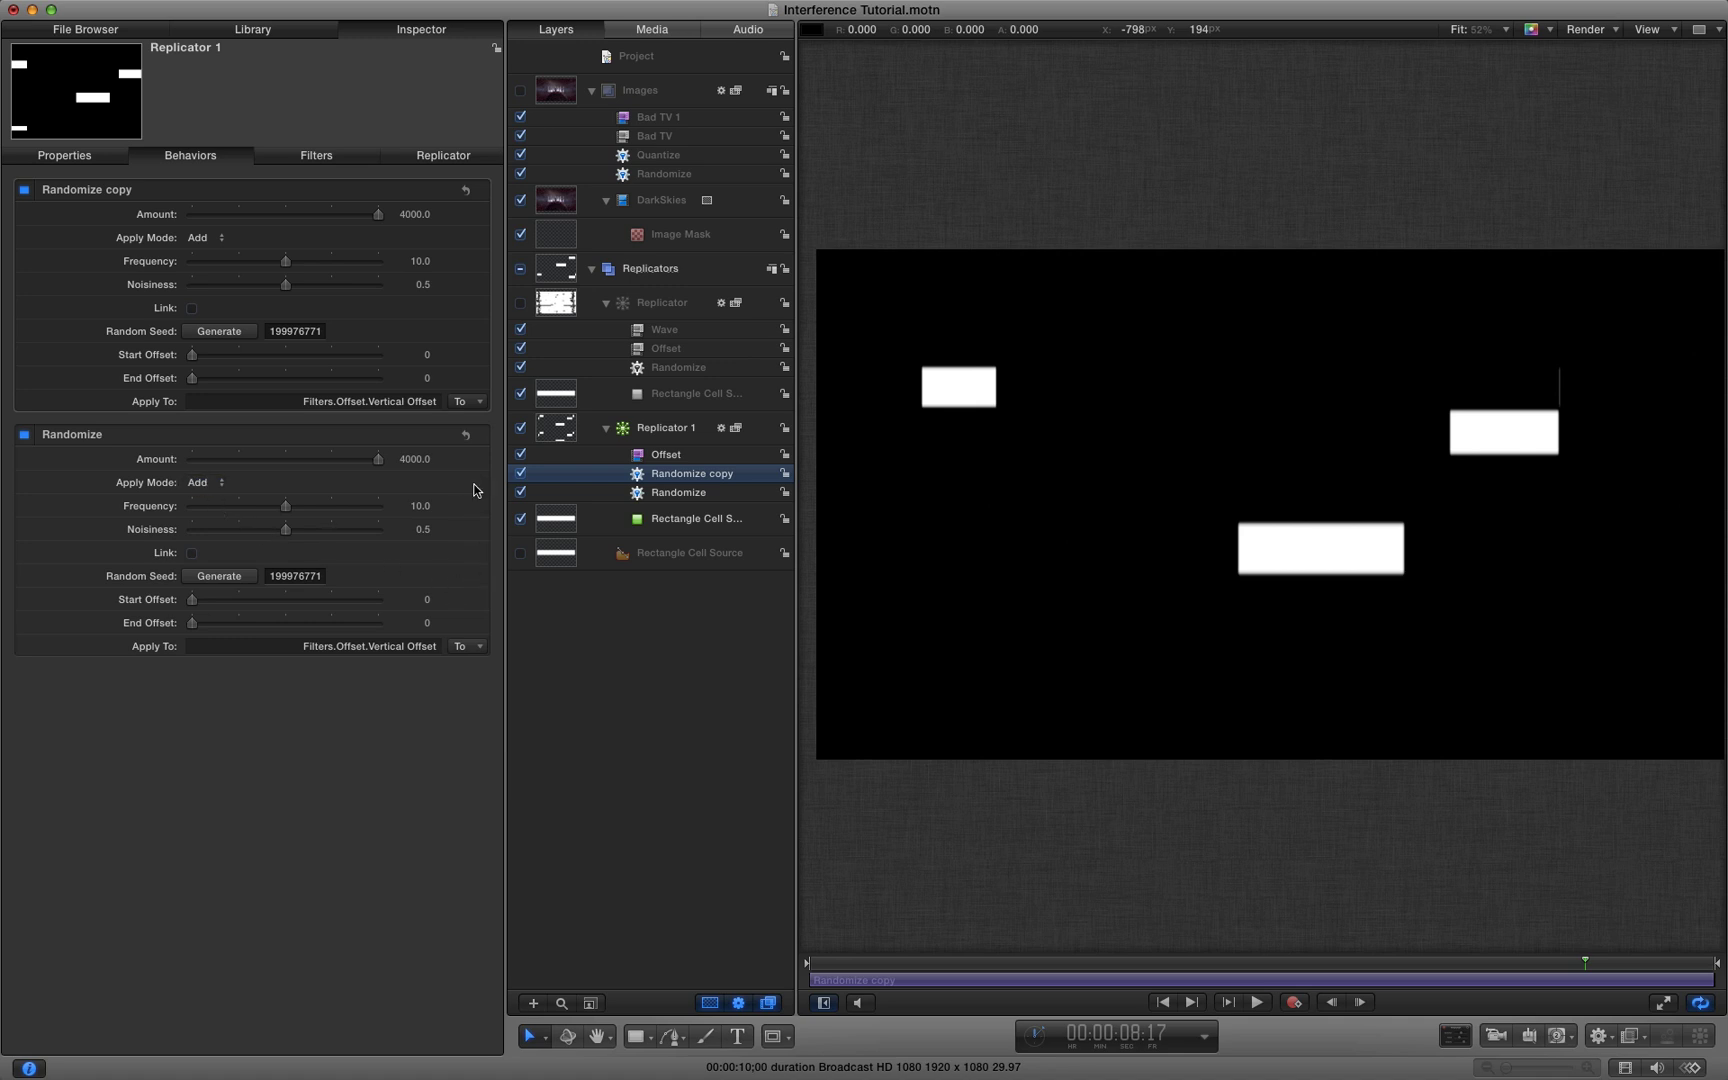
Point the Randomize copy at the Offset filter's Horizontal Offset and raise its noisiness to 1.0
{"action": "left_click", "coordinate": [476, 398]}
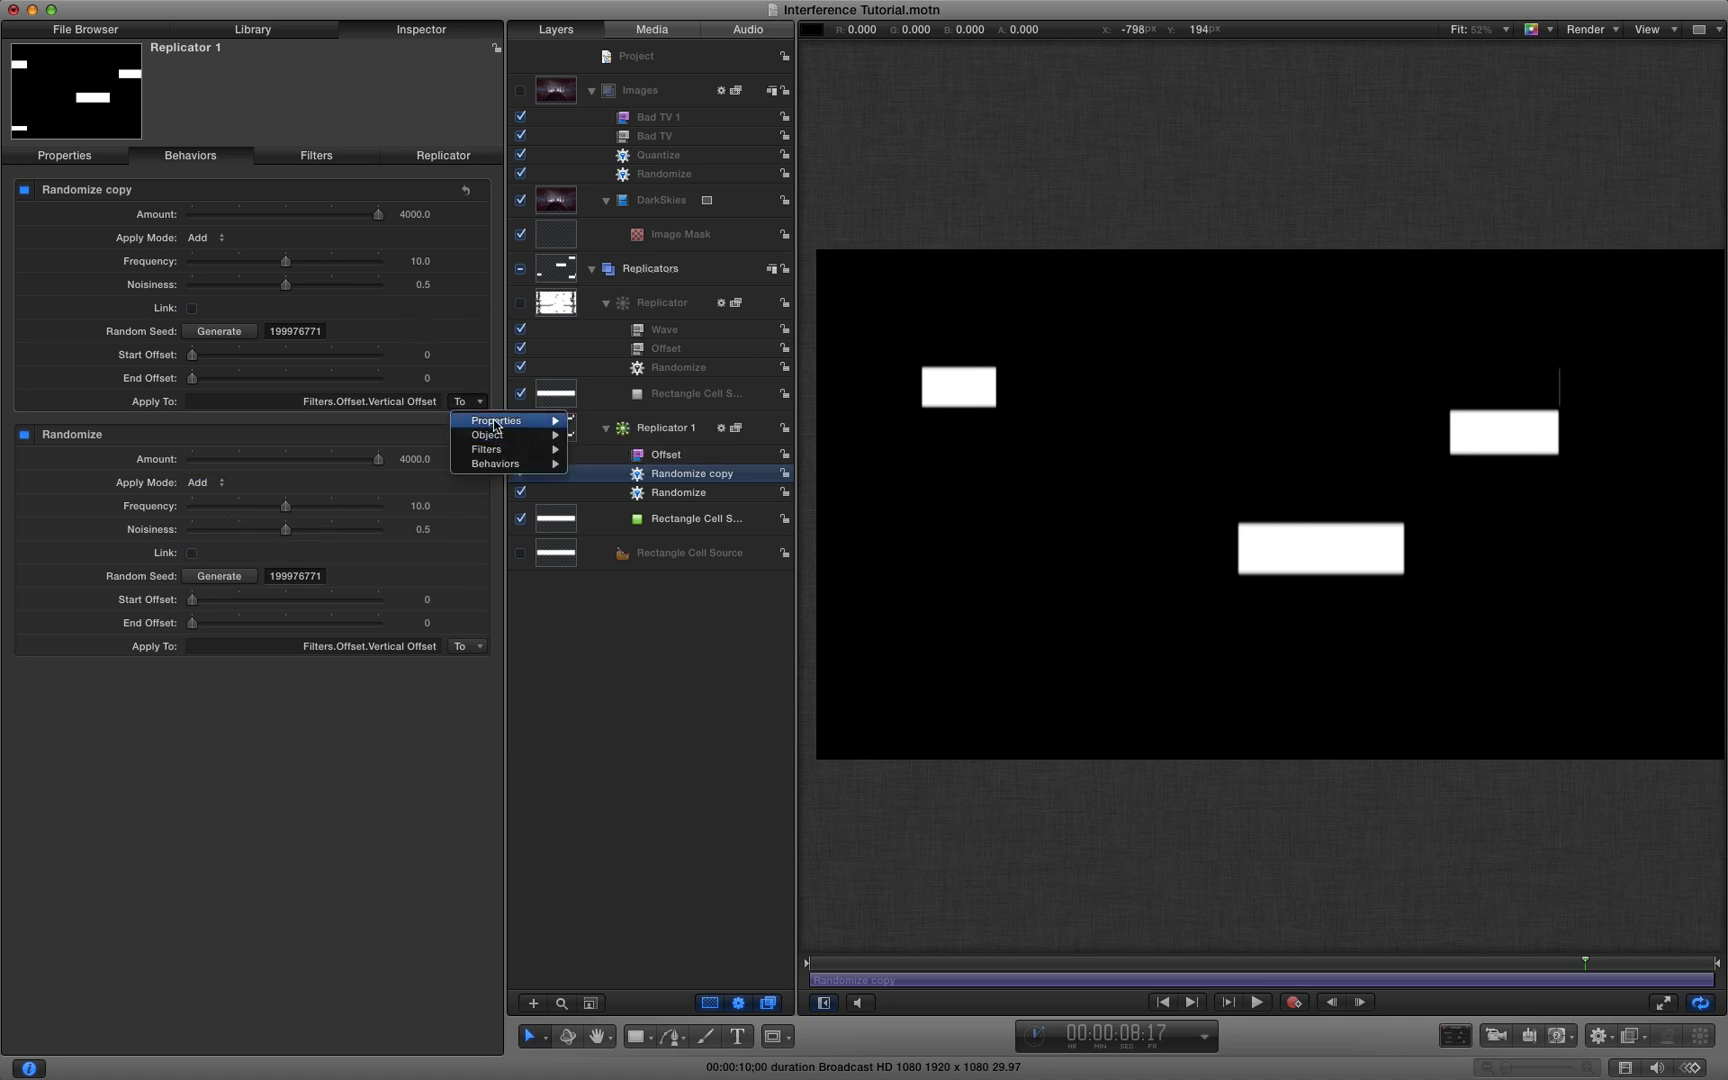
{"action": "mouse_move", "coordinate": [493, 455]}
{"action": "mouse_move", "coordinate": [635, 449]}
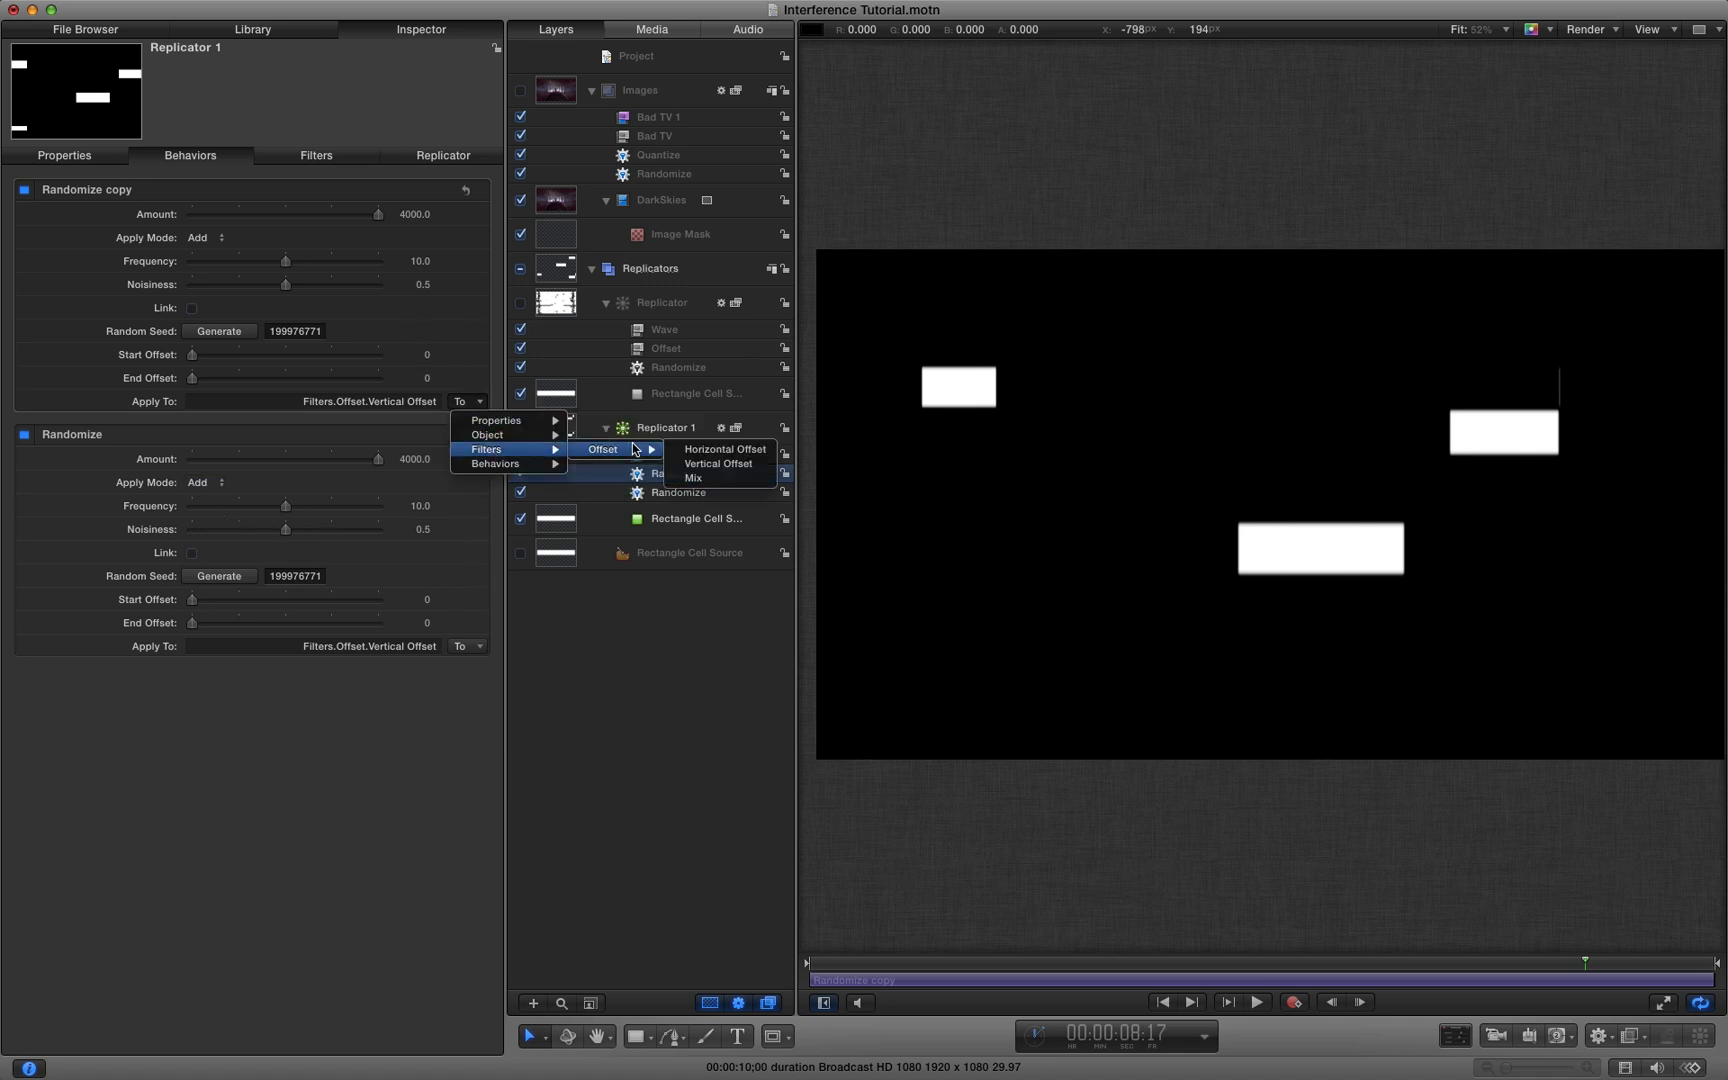
{"action": "left_click", "coordinate": [724, 449]}
{"action": "key", "text": "space"}
{"action": "left_click_drag", "start_coordinate": [285, 284], "coordinate": [422, 302]}
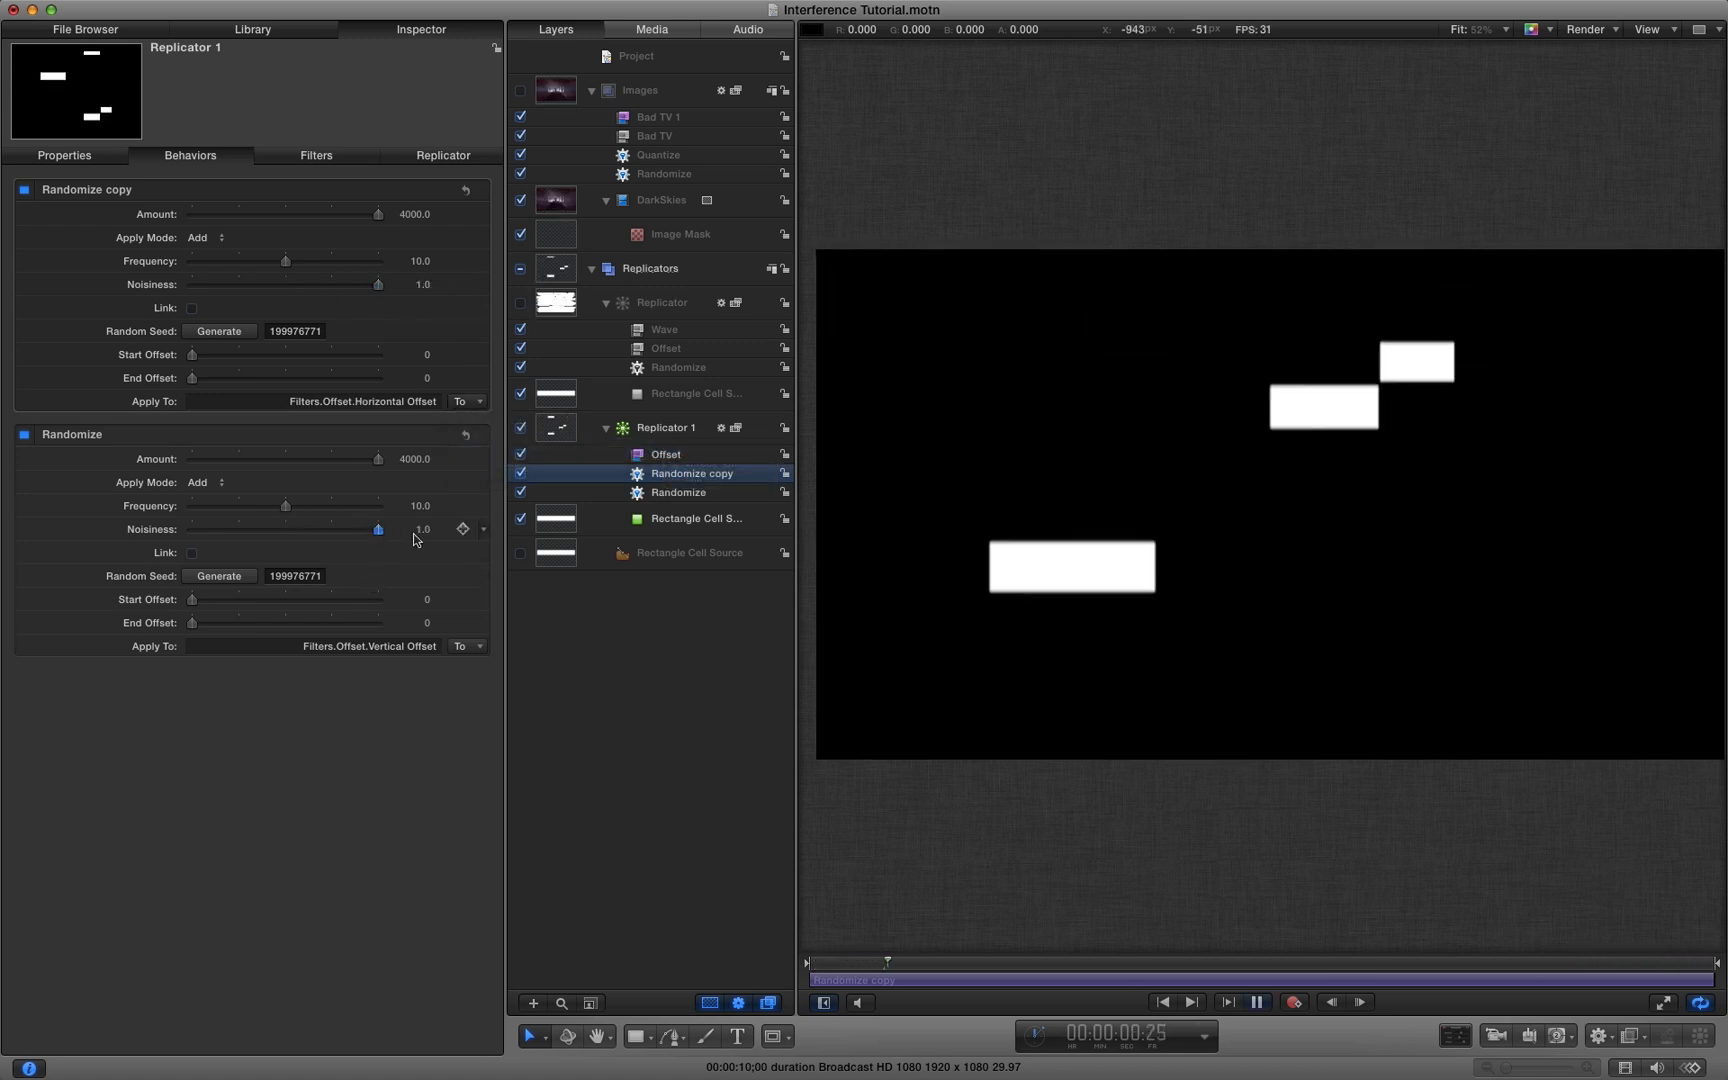
Set both Randomize behaviors' Apply Mode to Add and Subtract and preview the blocks
{"action": "left_click", "coordinate": [200, 237]}
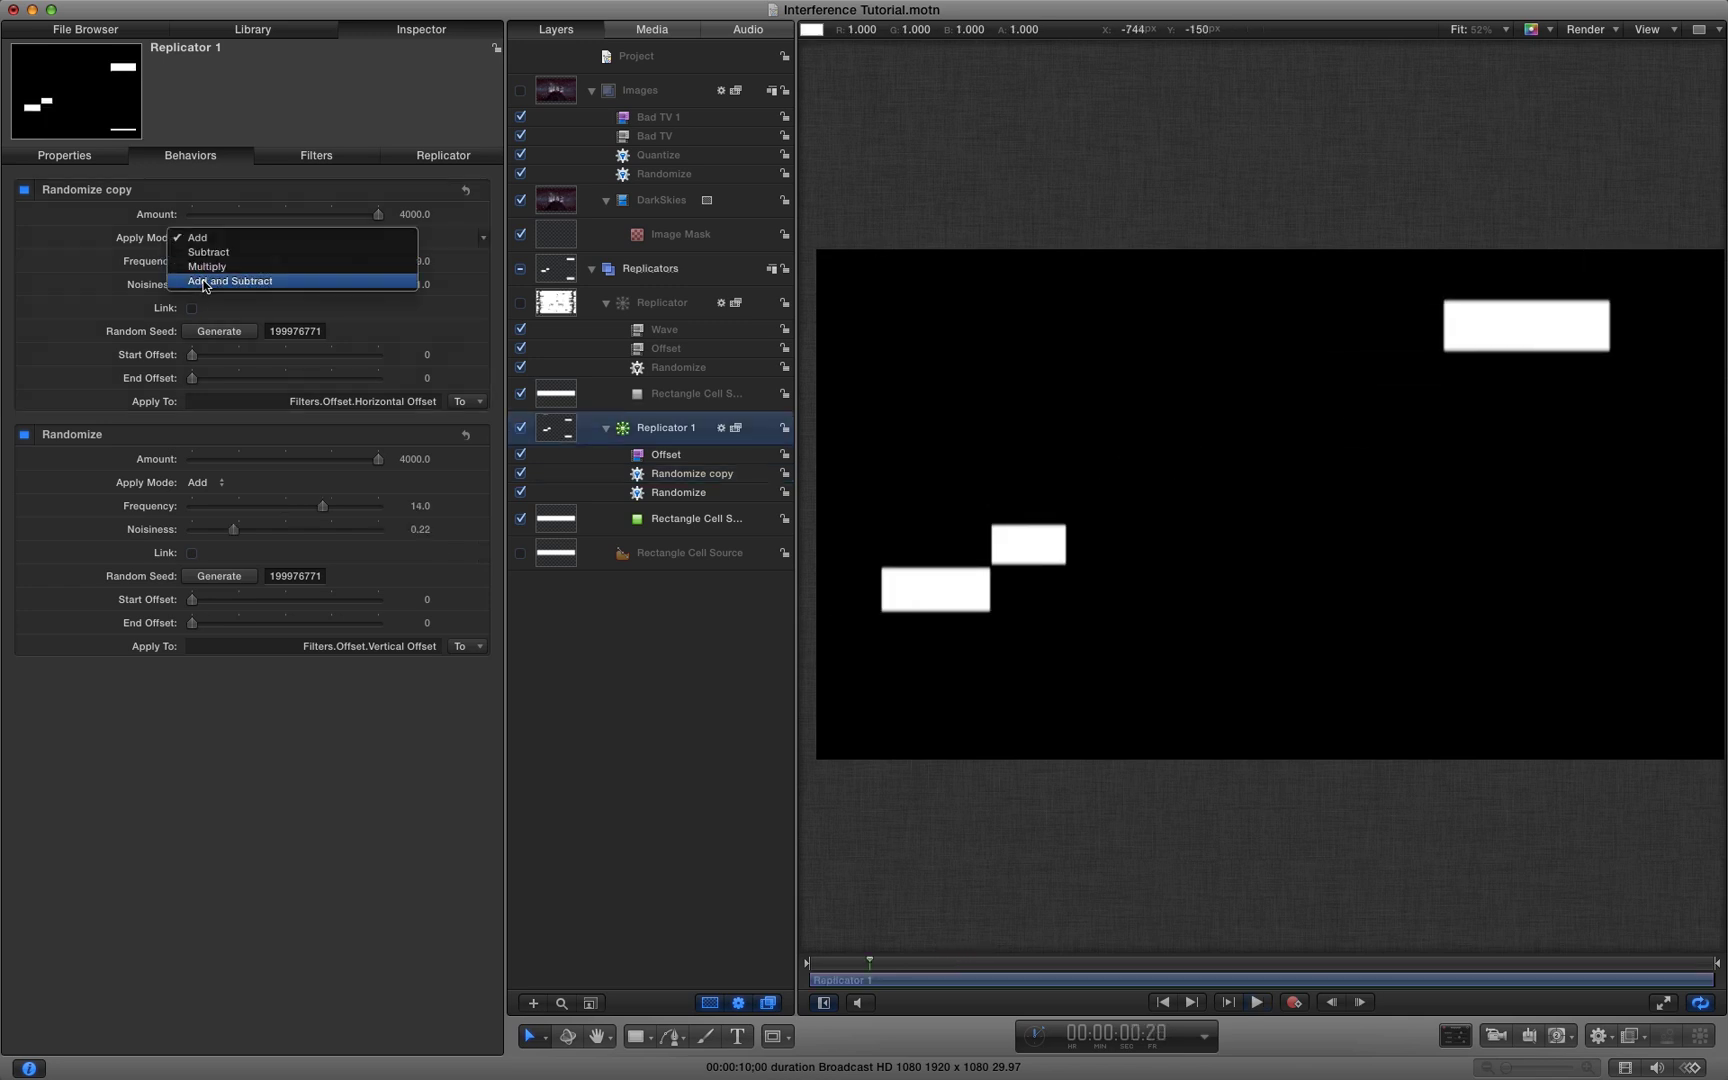
{"action": "left_click", "coordinate": [205, 281]}
{"action": "left_click", "coordinate": [200, 482]}
{"action": "left_click", "coordinate": [205, 526]}
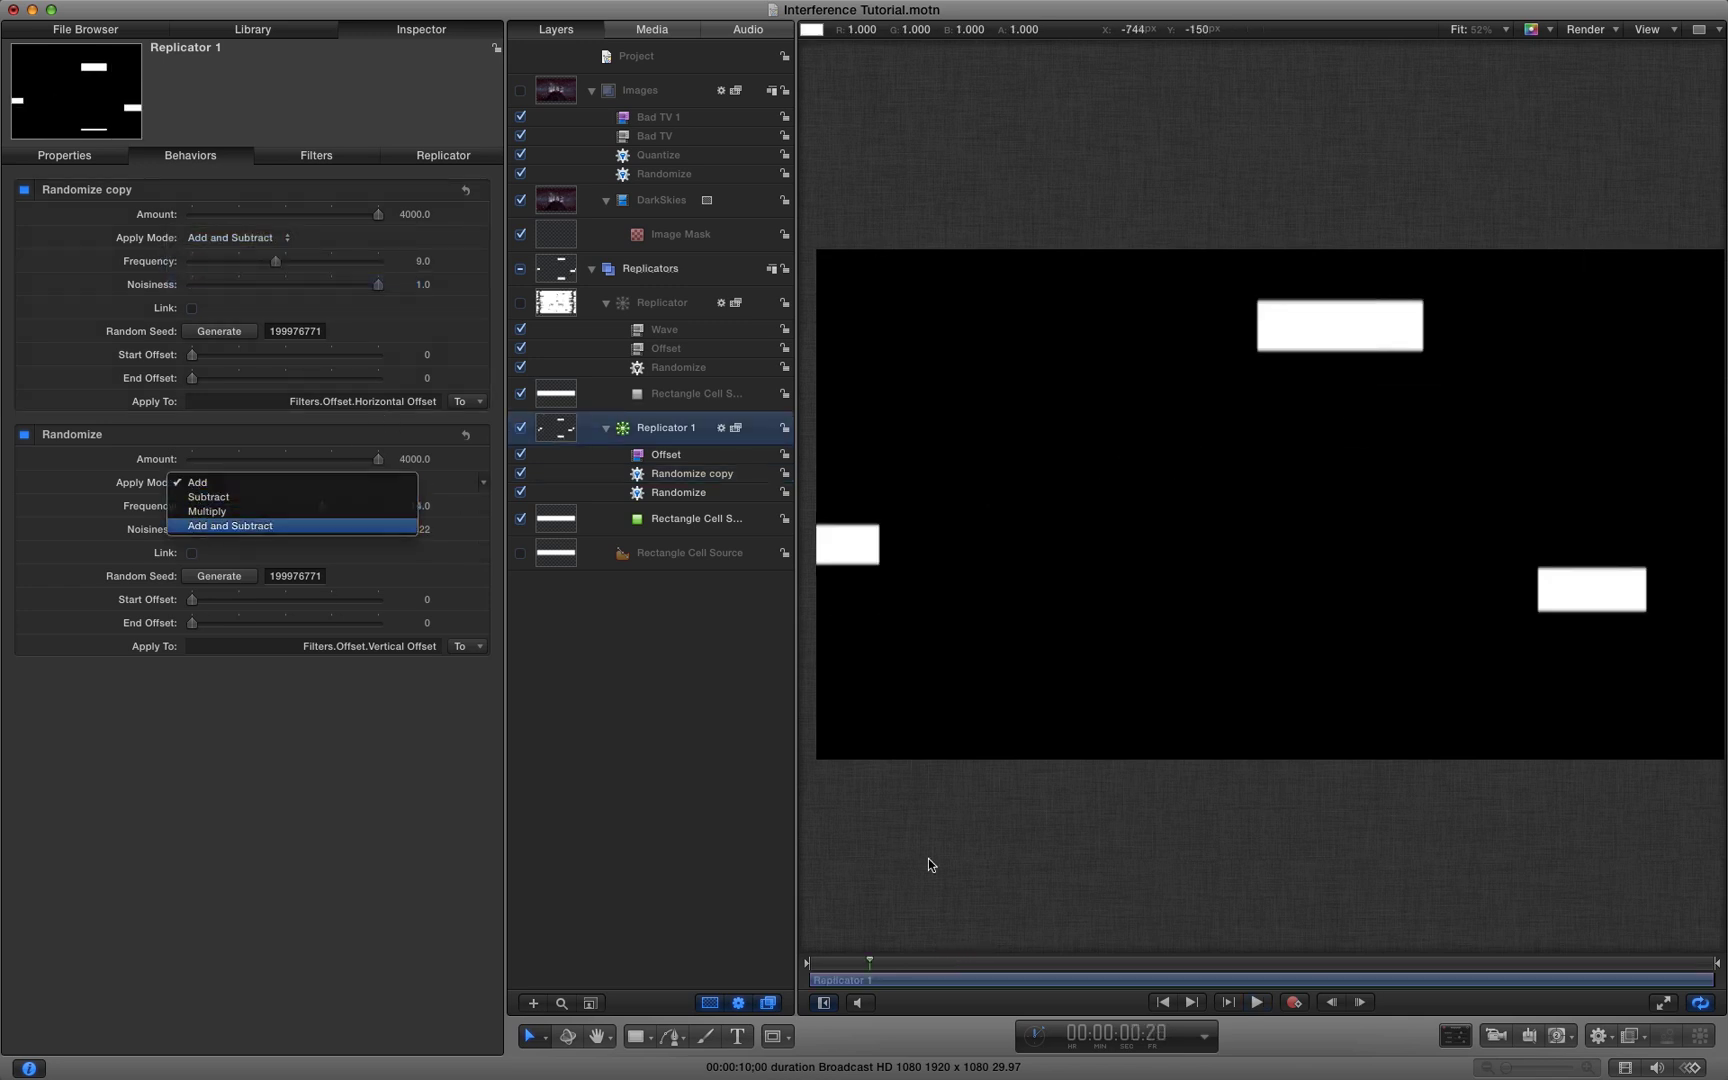
{"action": "left_click", "coordinate": [1257, 1003]}
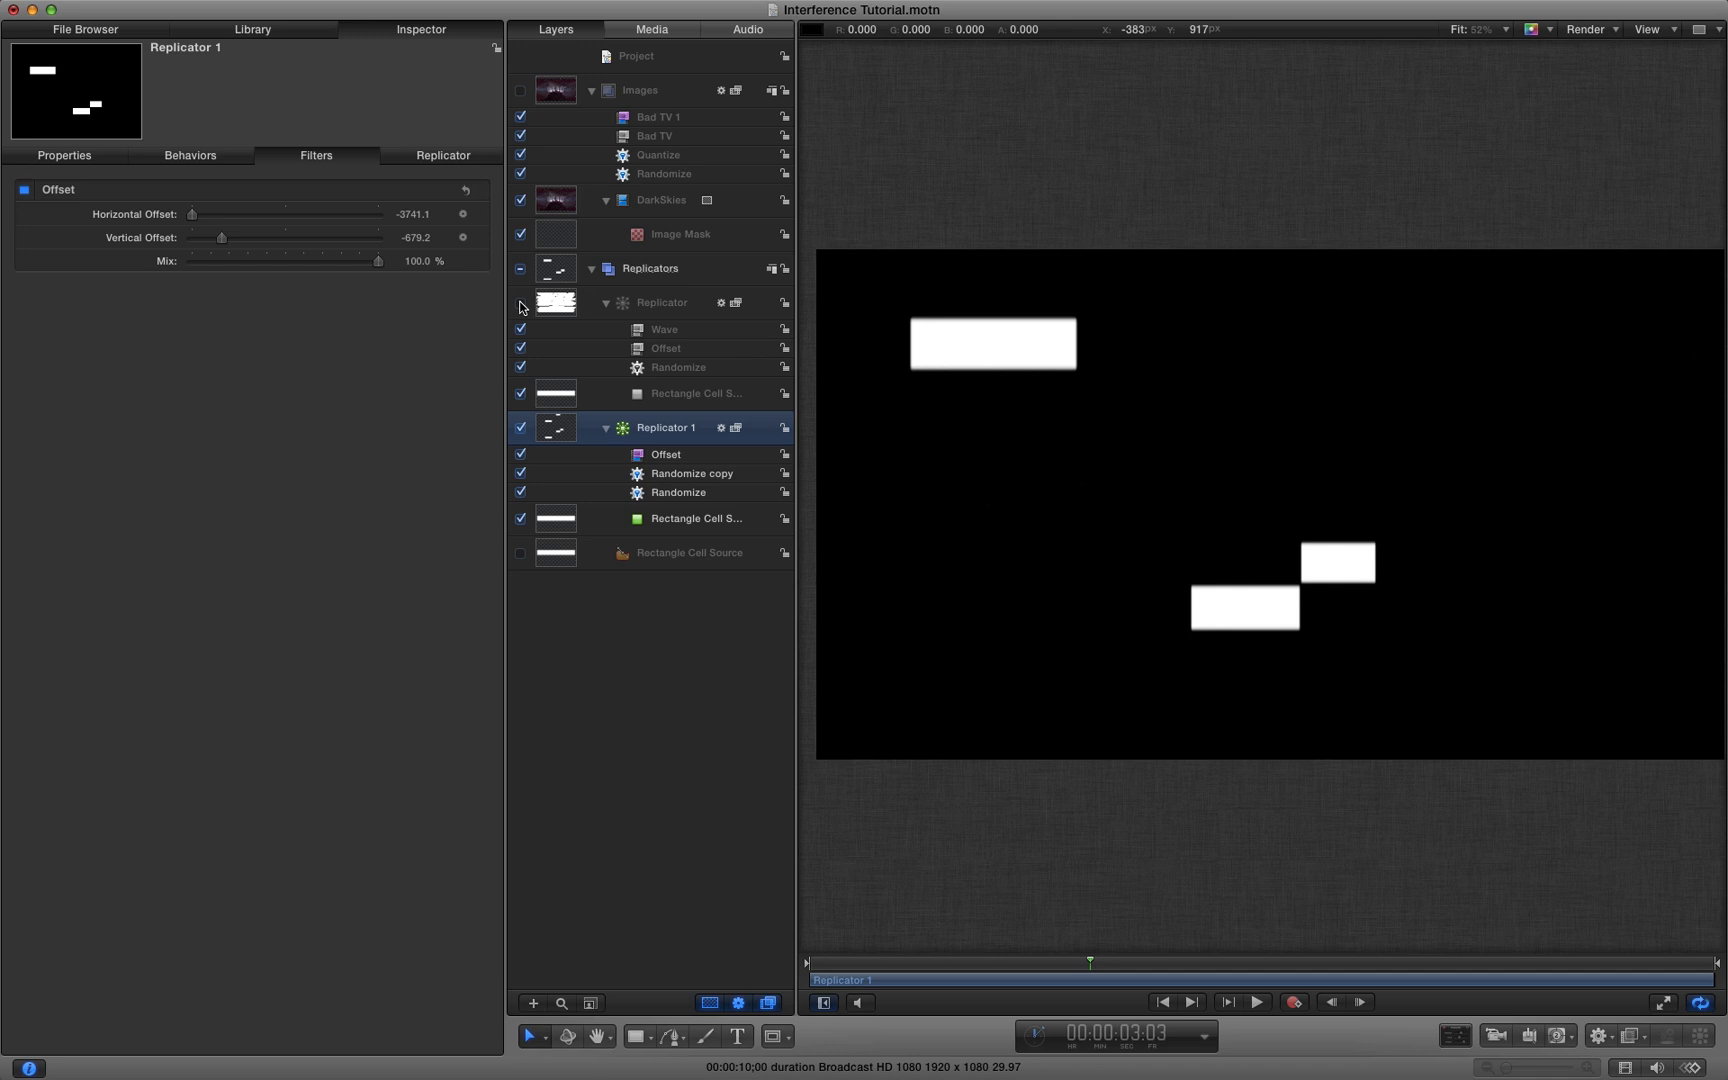
Clone the re-enabled Images group, scaling the clone to 110% at X -25.5, Y 15 px
{"action": "left_click", "coordinate": [520, 90]}
{"action": "left_click", "coordinate": [558, 93]}
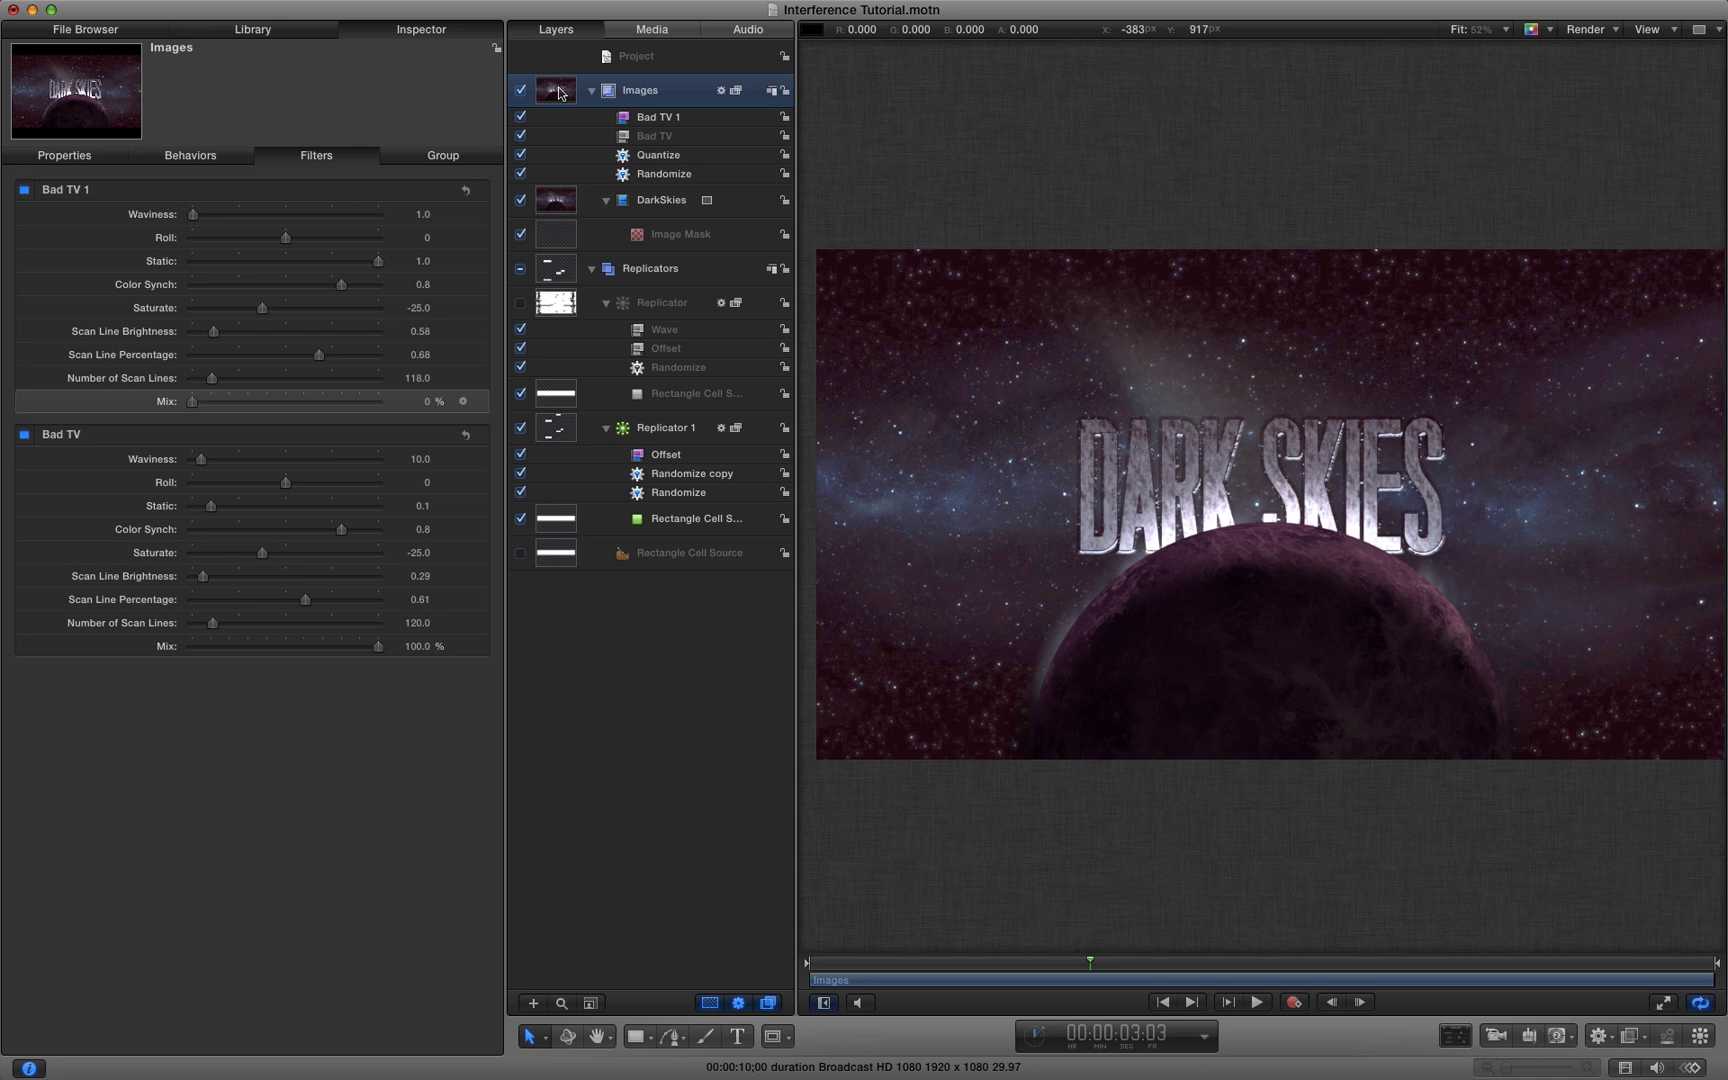
{"action": "key", "text": "k"}
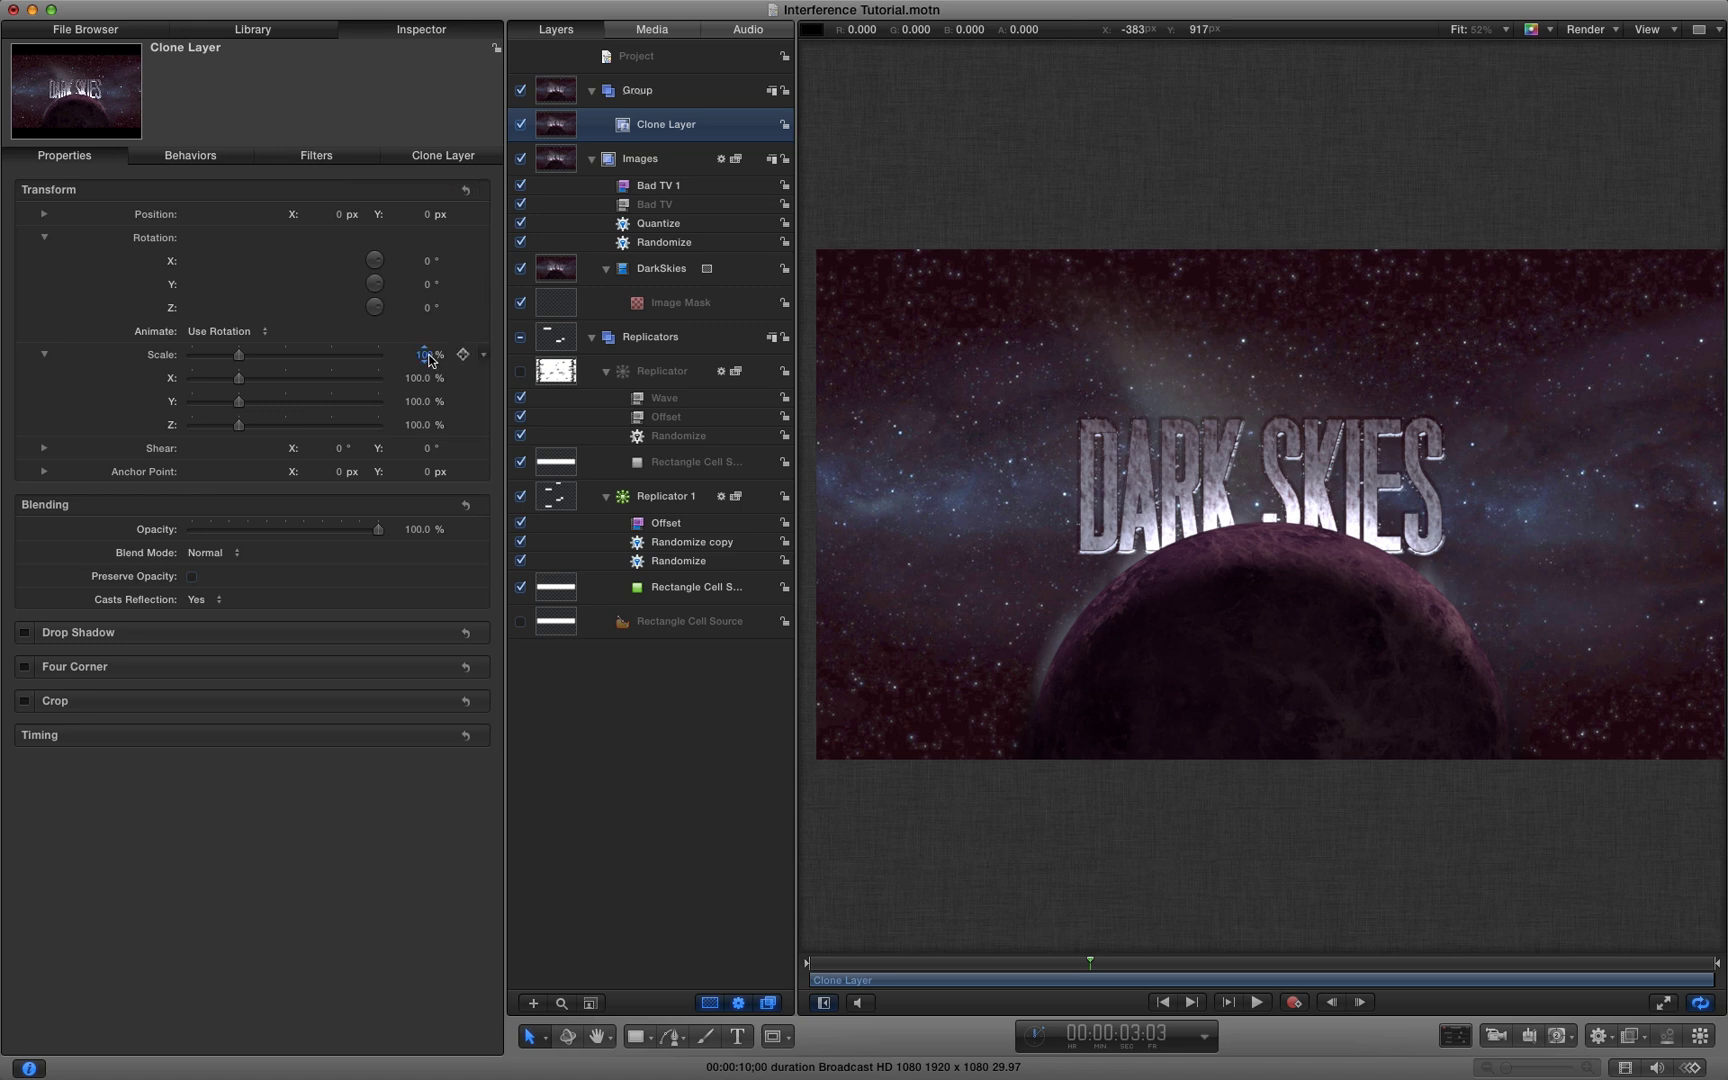
{"action": "left_click_drag", "start_coordinate": [430, 360], "coordinate": [450, 360]}
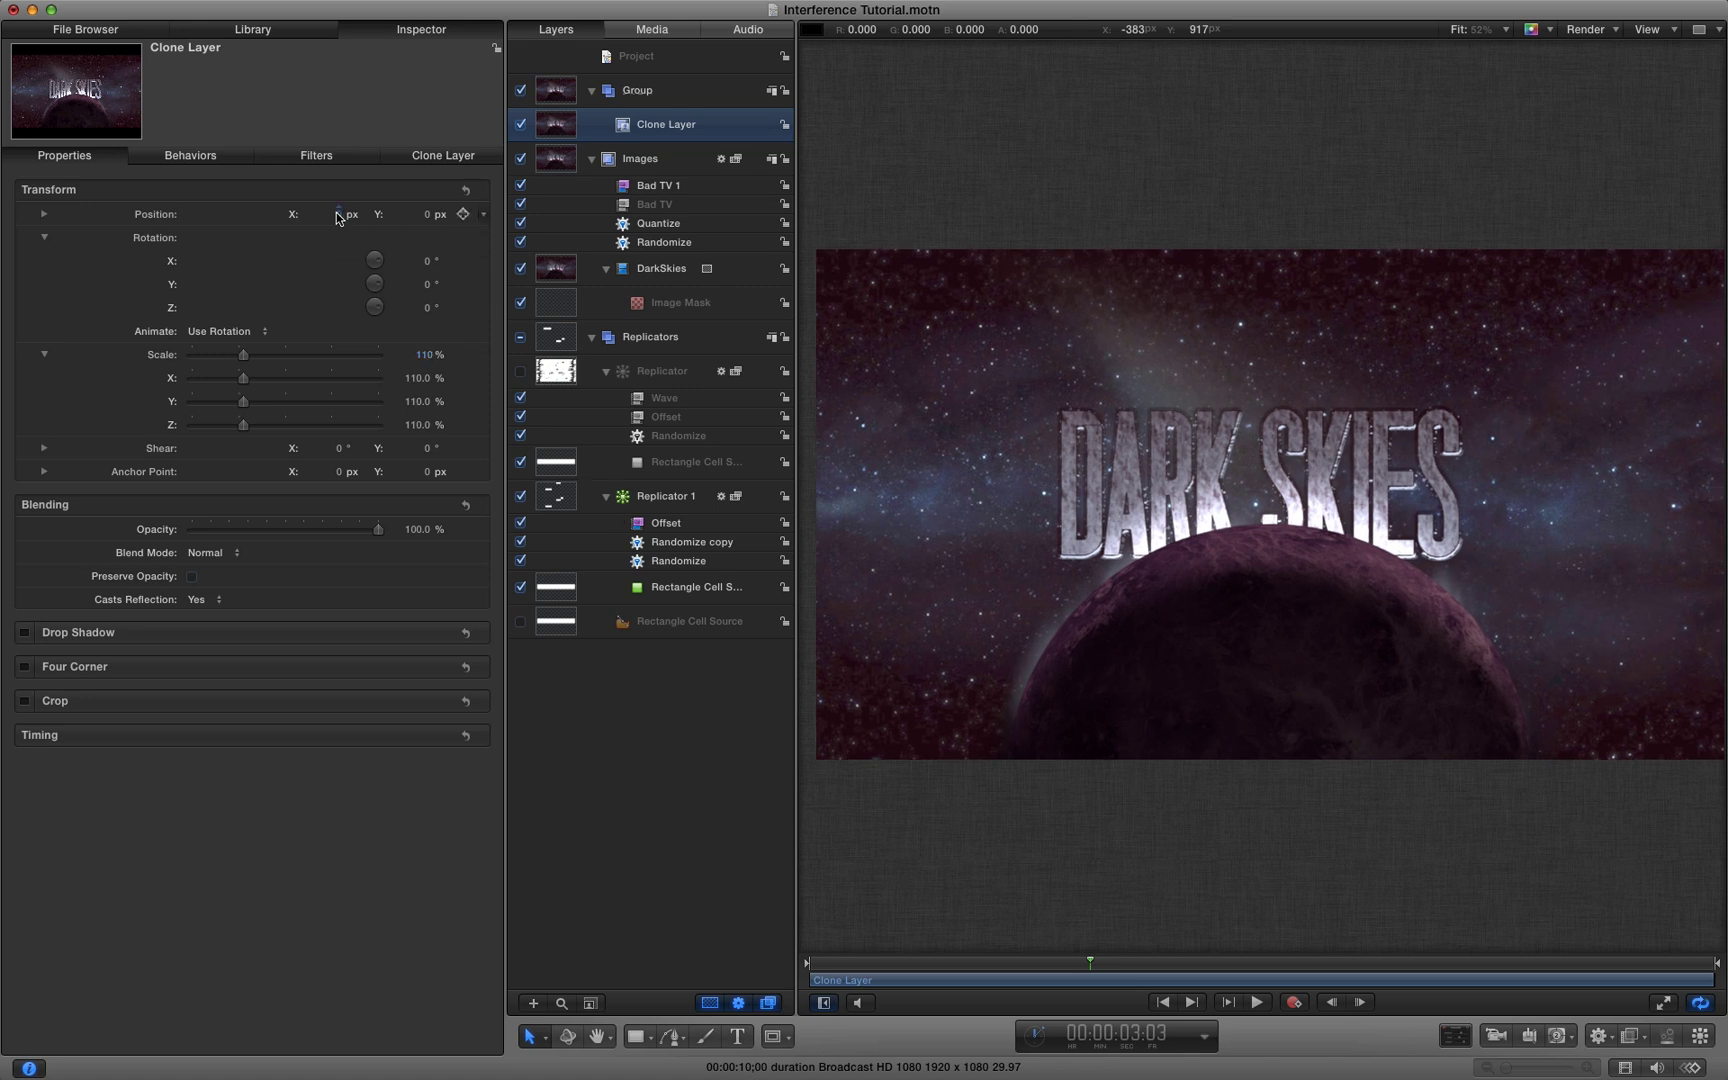
{"action": "left_click_drag", "start_coordinate": [340, 216], "coordinate": [315, 216]}
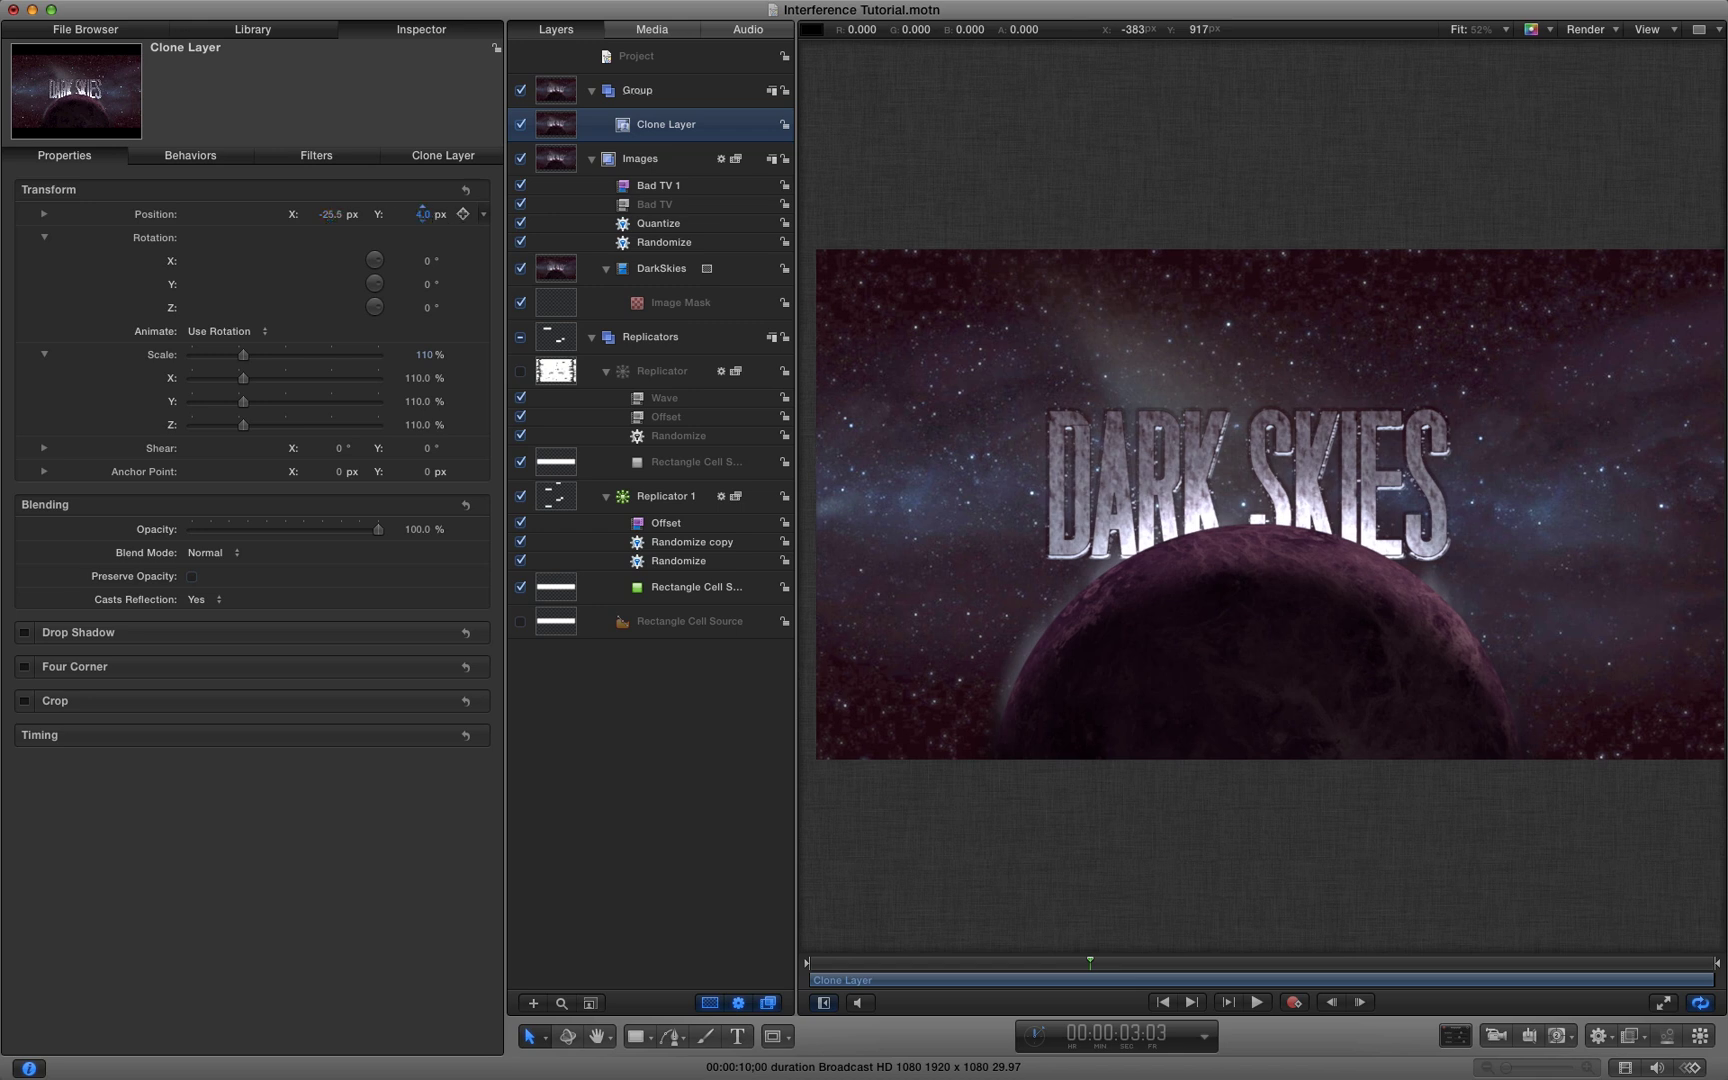
{"action": "left_click_drag", "start_coordinate": [432, 216], "coordinate": [443, 216]}
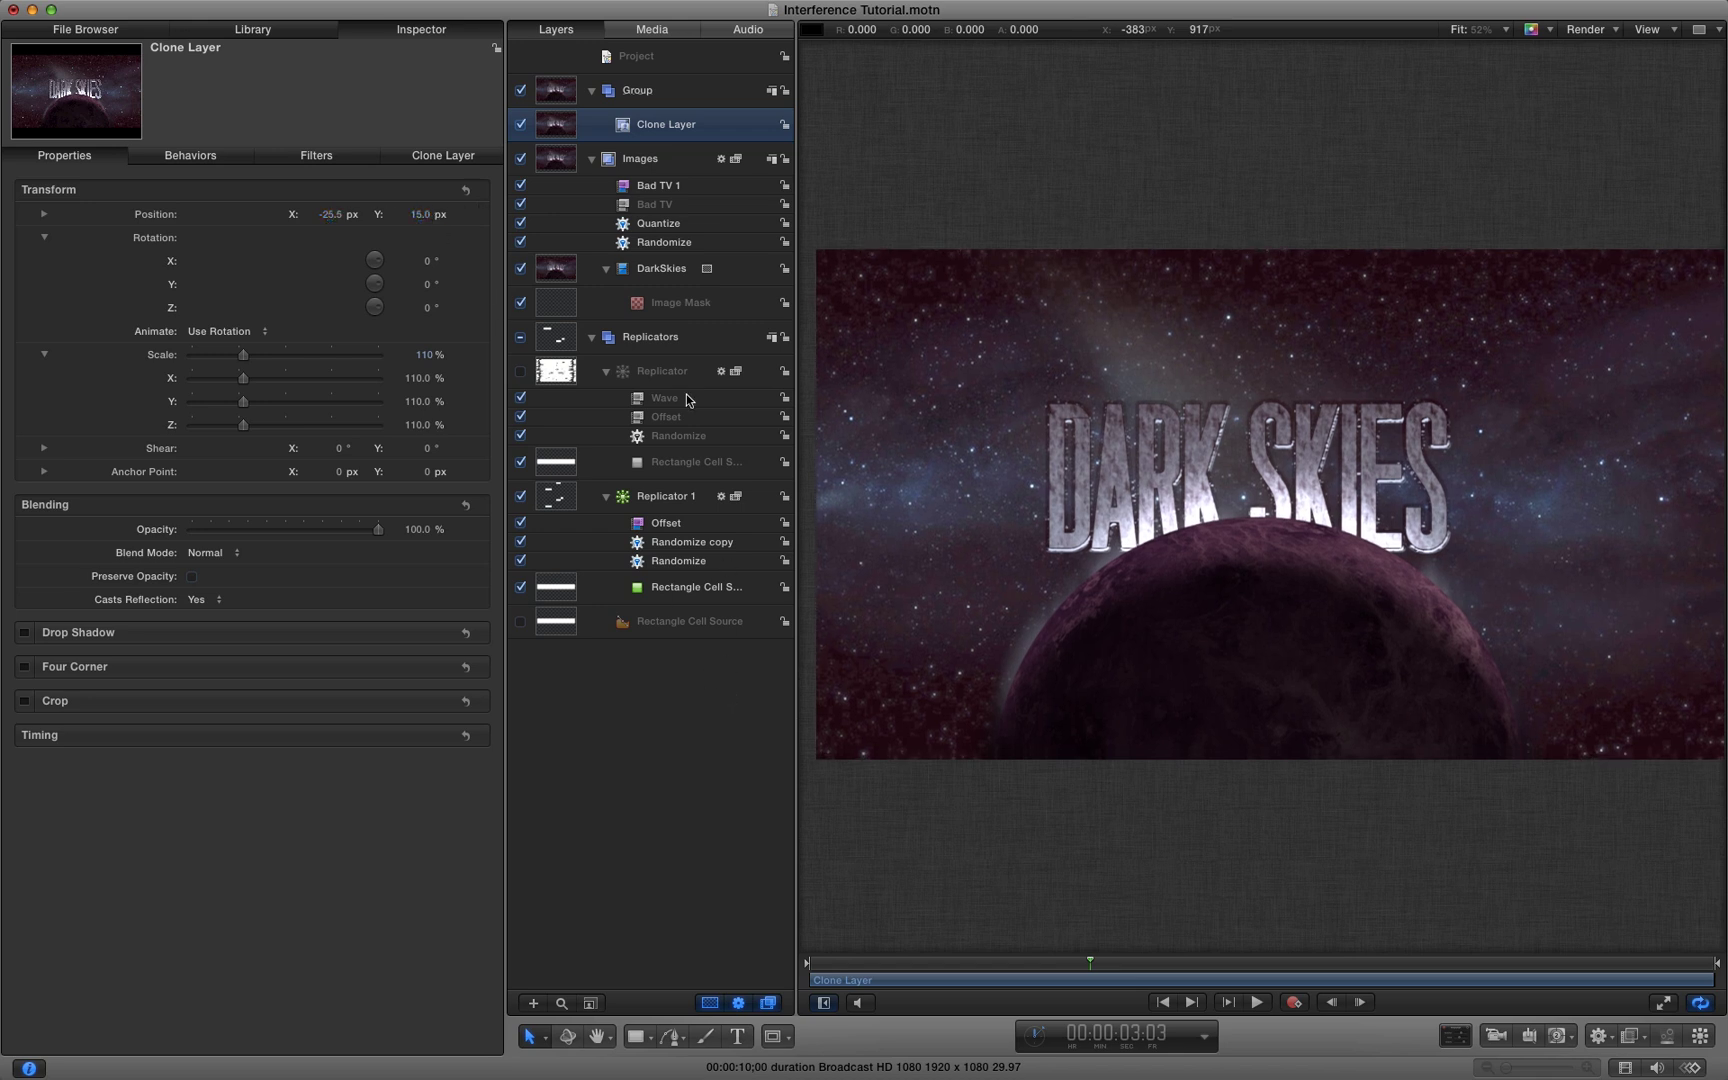
{"action": "right_click", "coordinate": [570, 134]}
Add an Image Mask to the Clone Layer with Replicator 1 as its source, then preview playback
{"action": "left_click", "coordinate": [629, 368]}
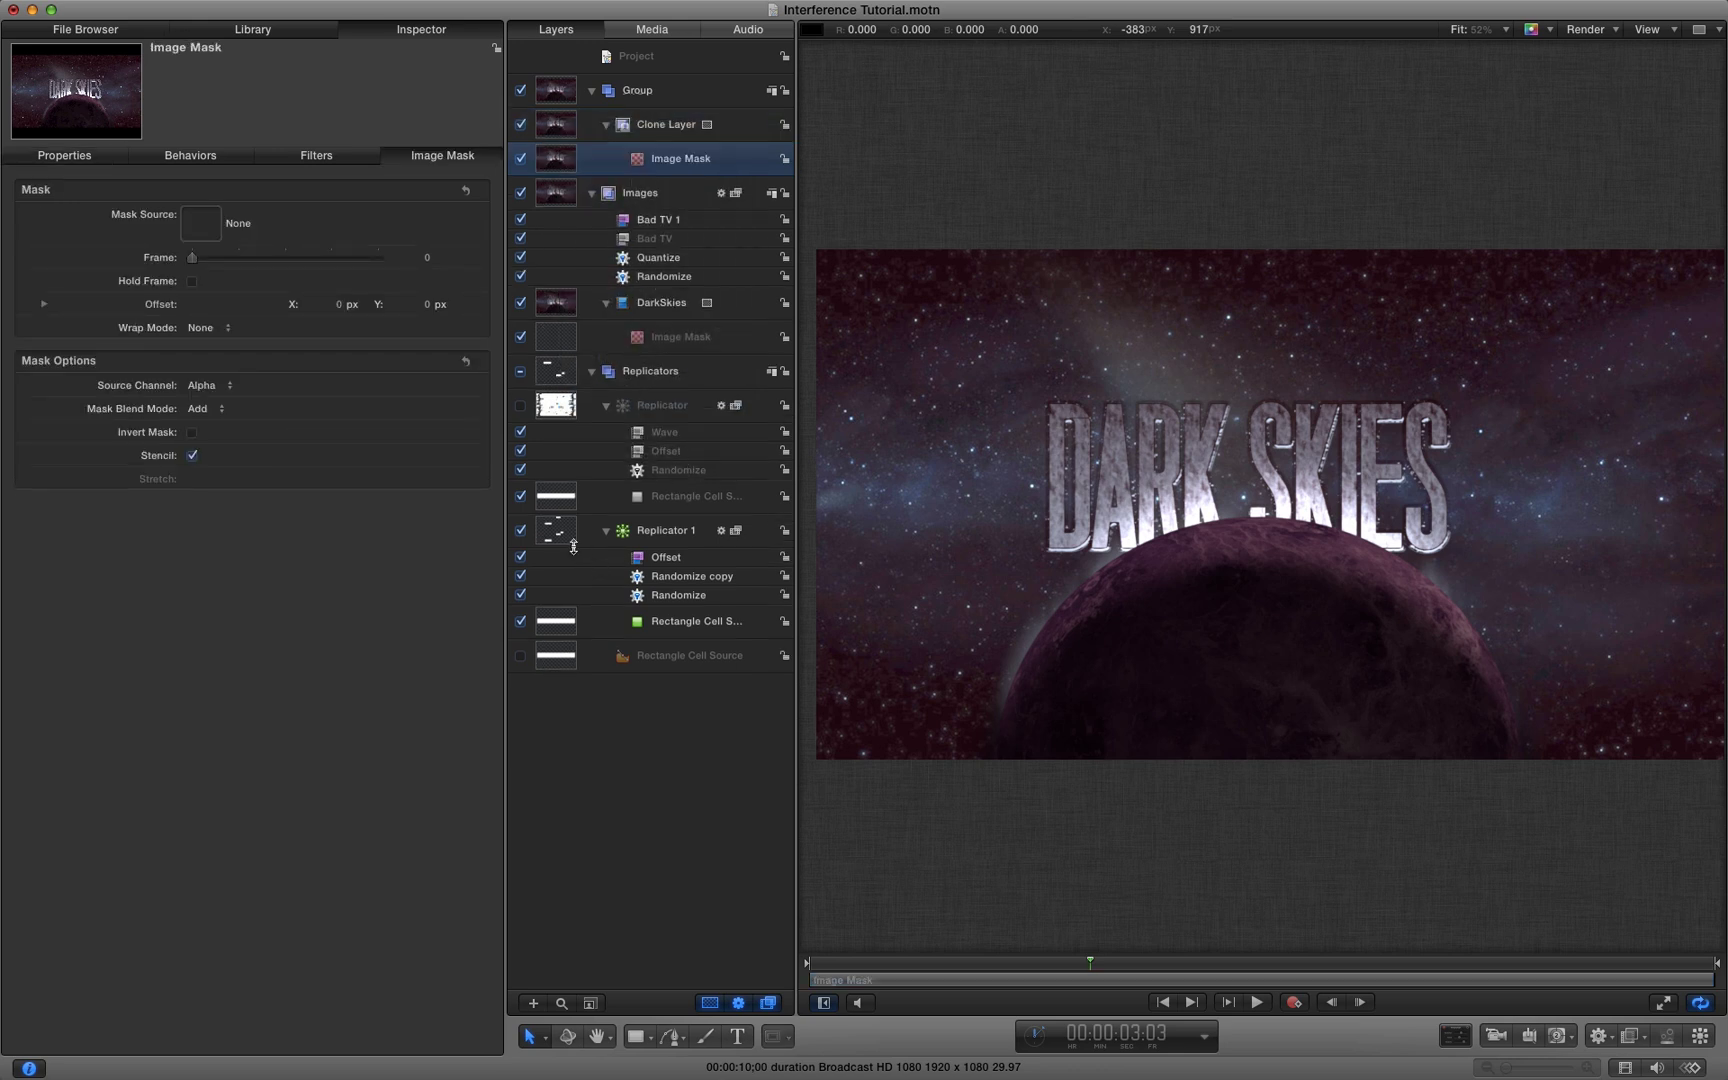
{"action": "left_click_drag", "start_coordinate": [548, 535], "coordinate": [641, 163]}
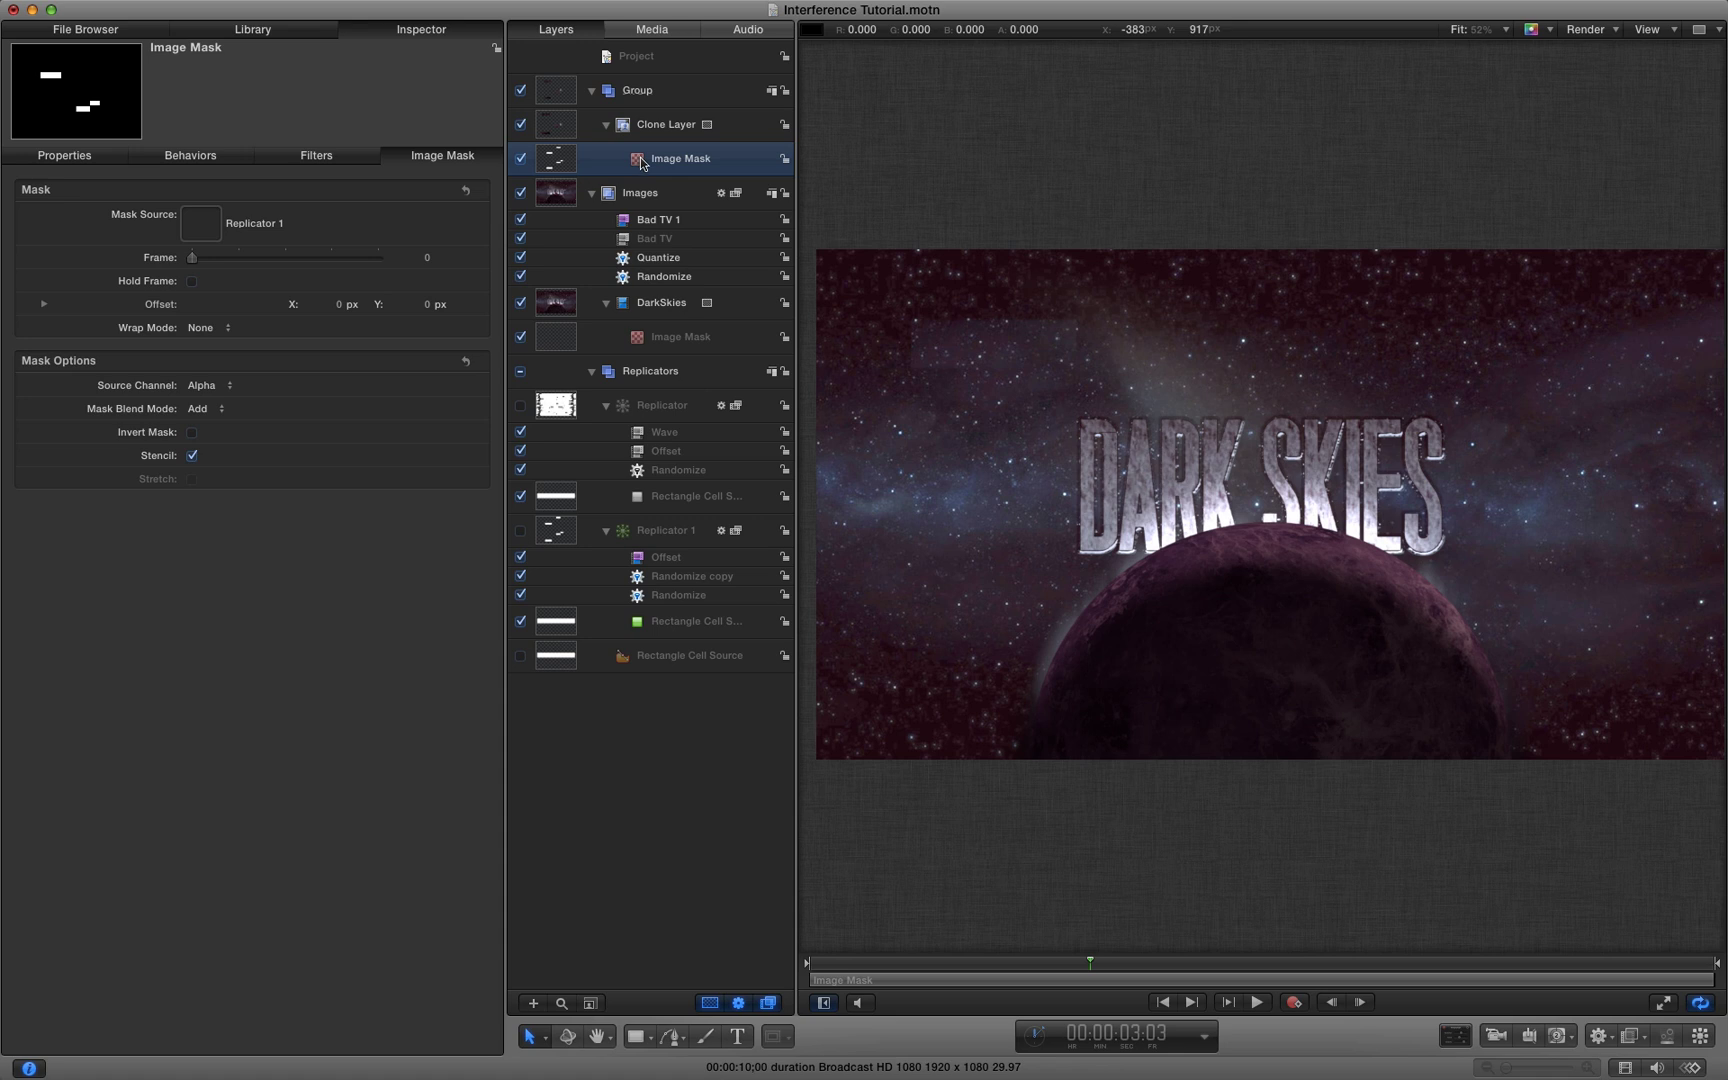
{"action": "key", "text": "space"}
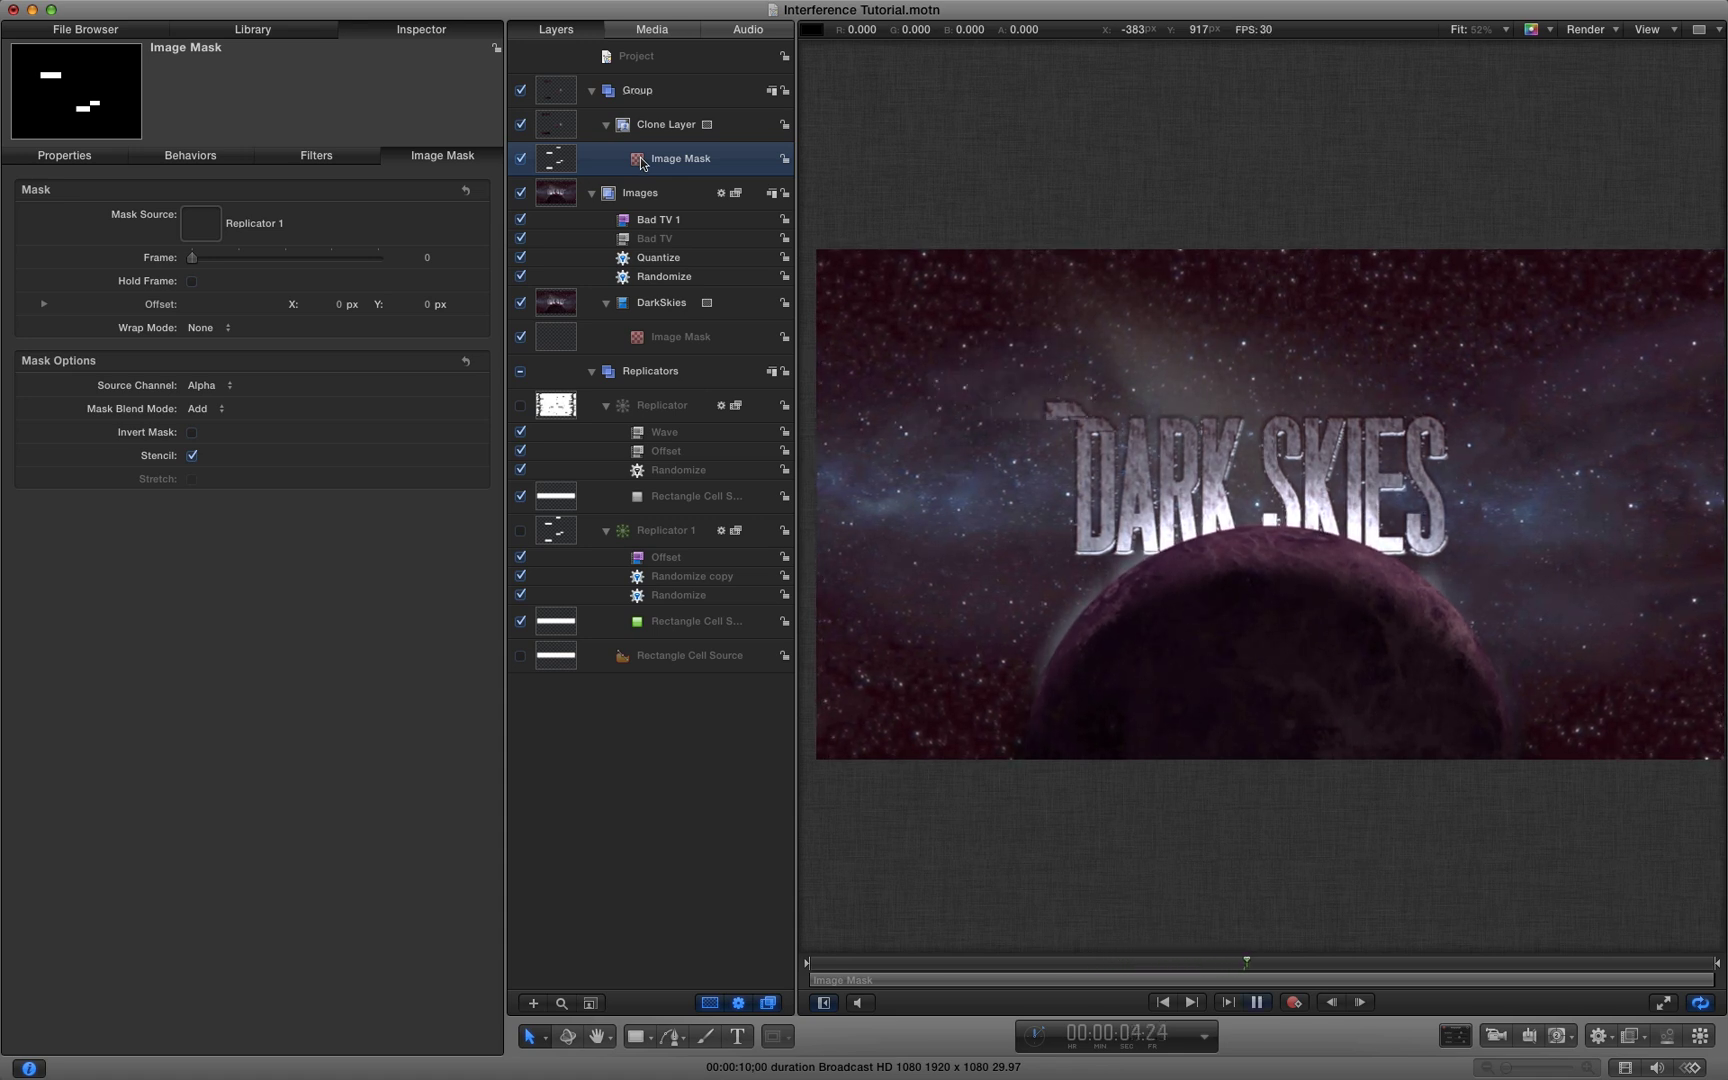
{"action": "key", "text": "space"}
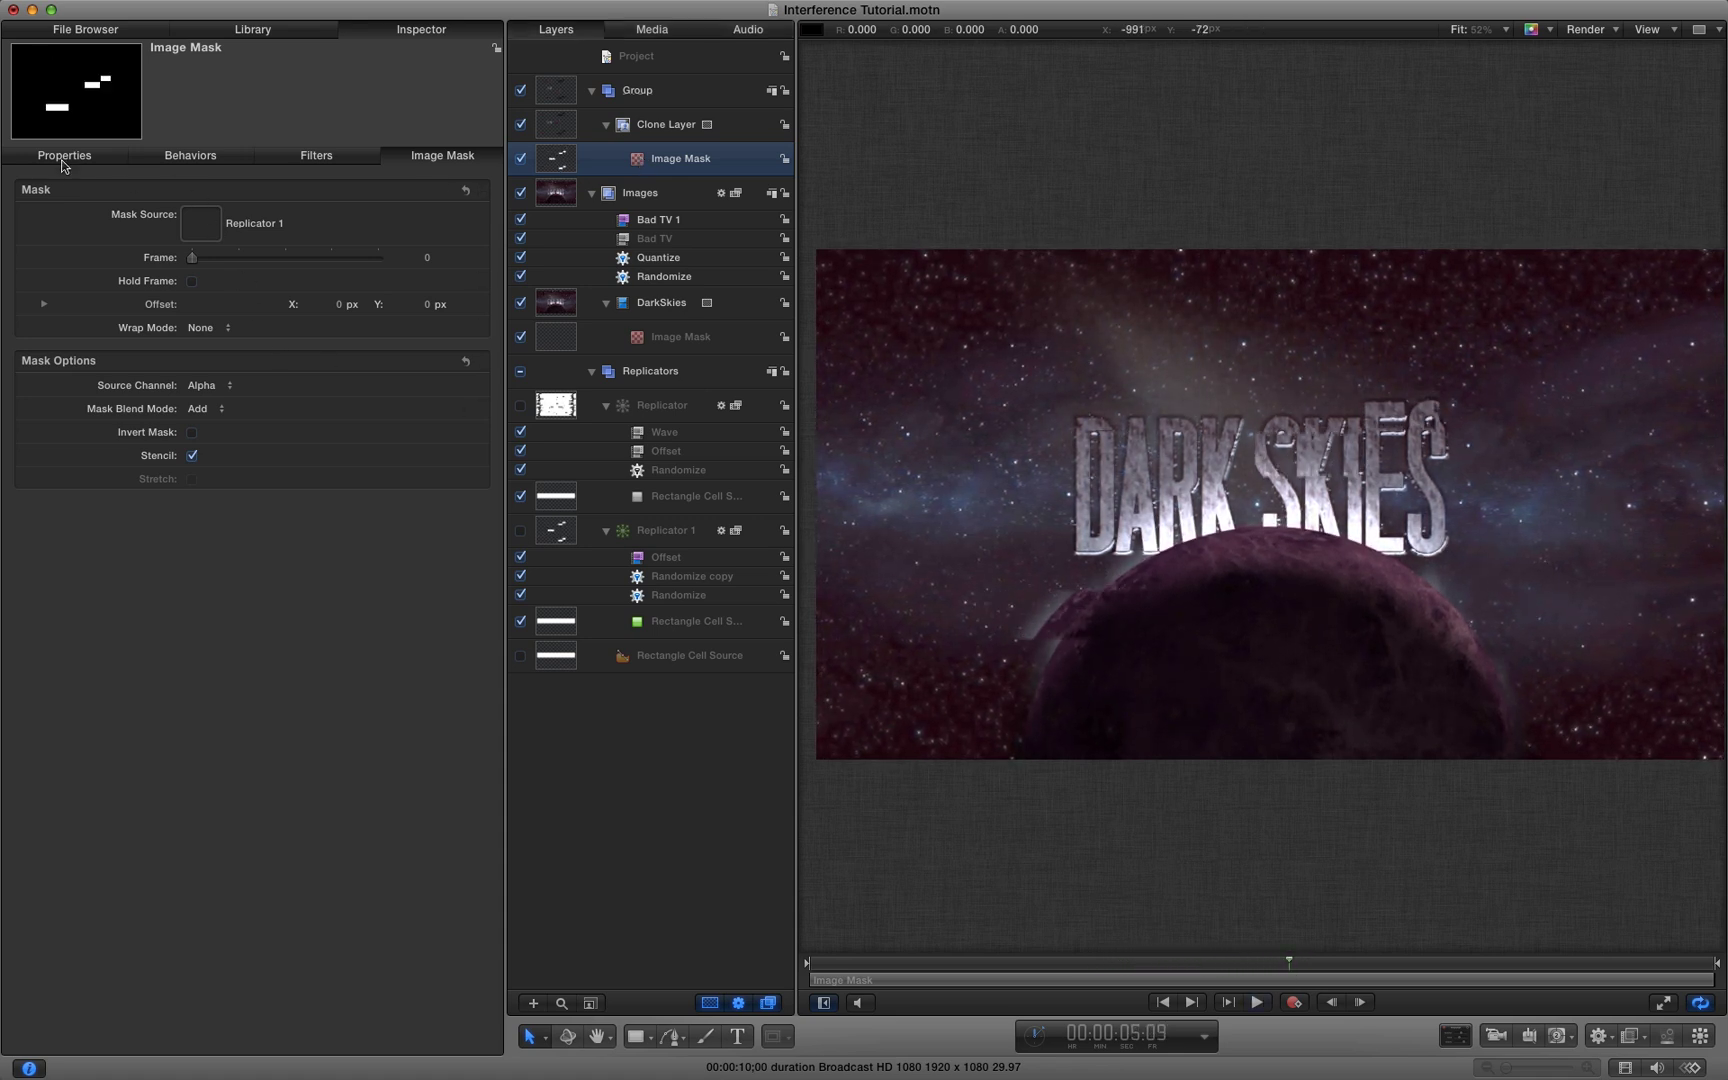
{"action": "left_click", "coordinate": [560, 128]}
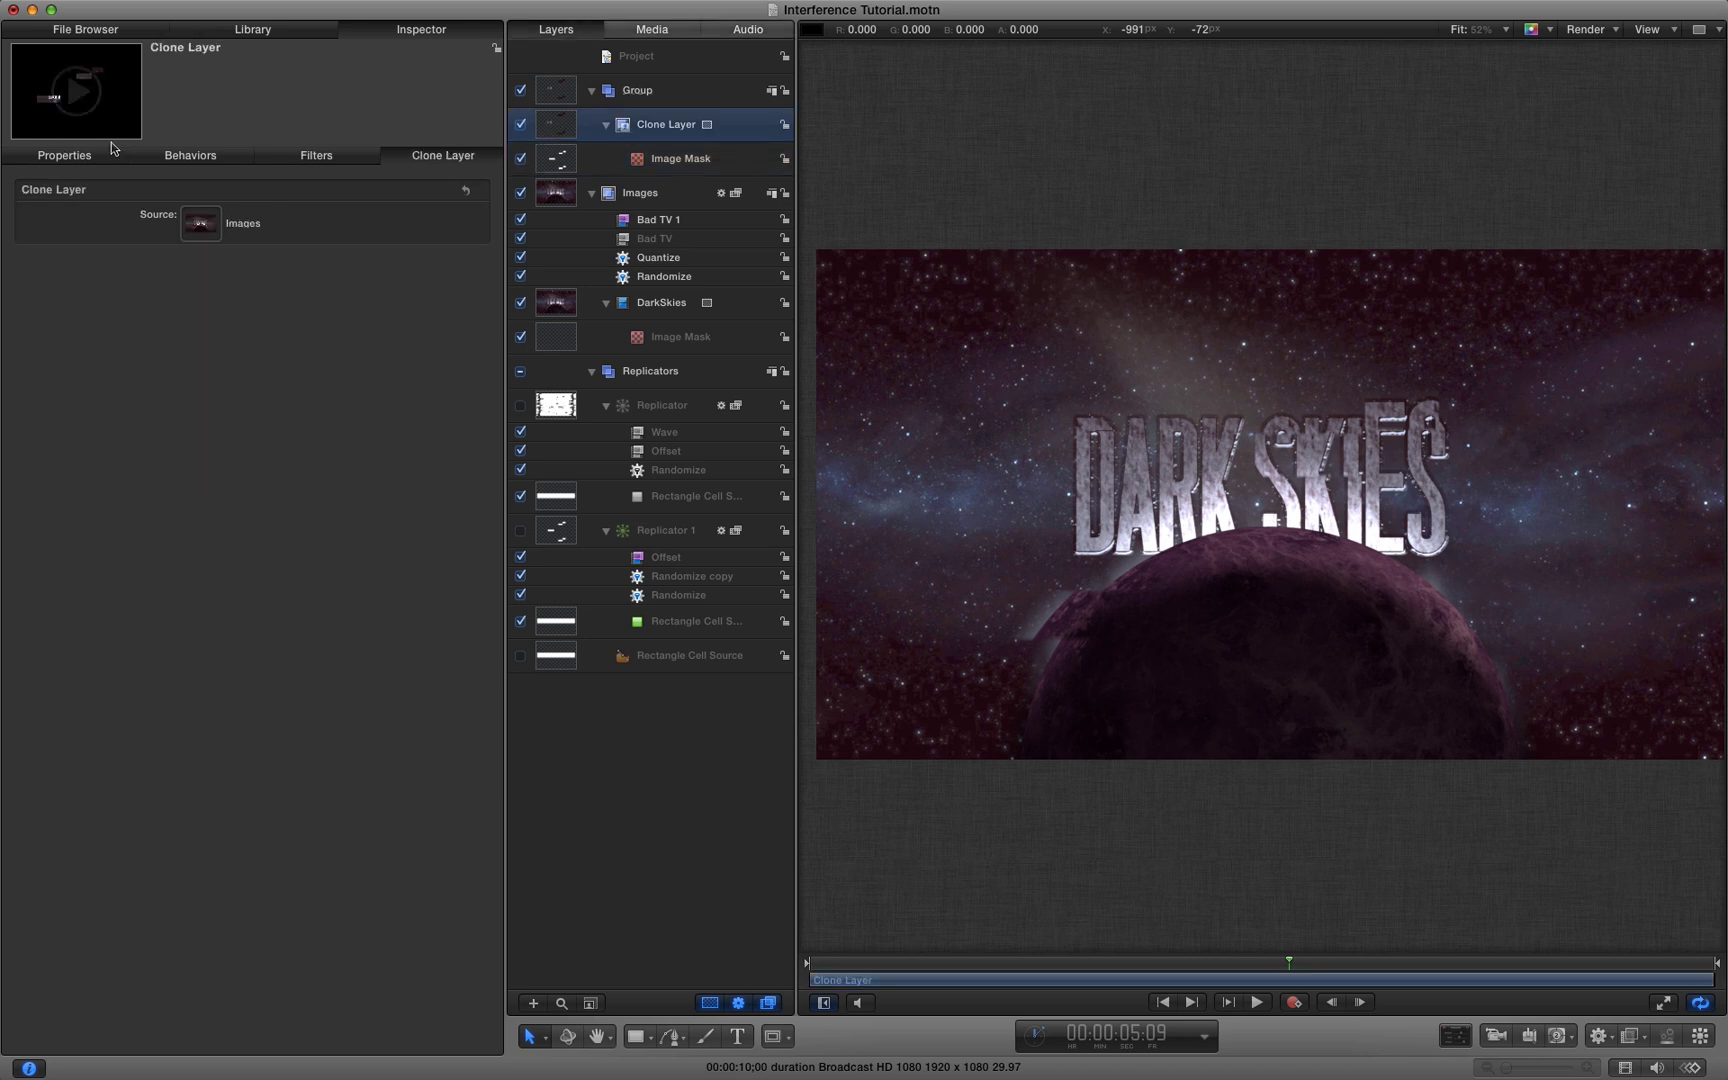
{"action": "left_click", "coordinate": [64, 155]}
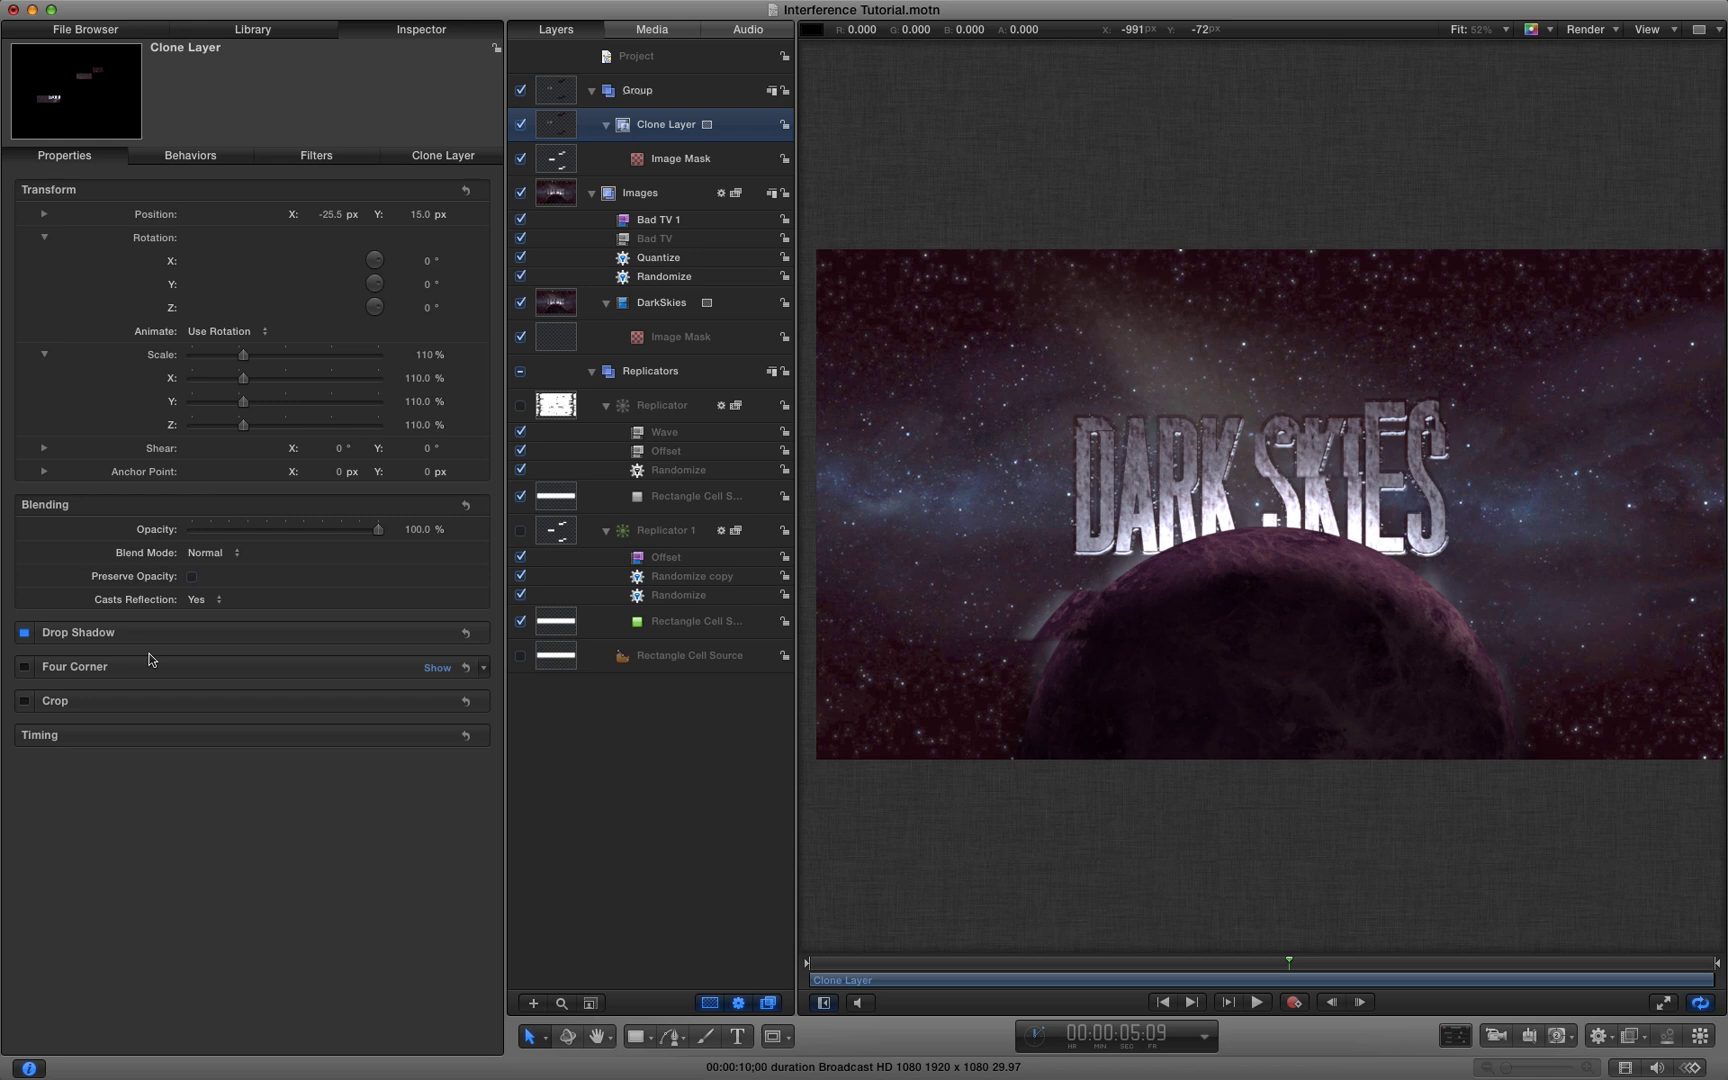
Enable the Clone Layer's Drop Shadow and copy the Bad TV 1 filter onto the Clone Layer
{"action": "left_click", "coordinate": [438, 634]}
{"action": "mouse_move", "coordinate": [378, 681]}
{"action": "left_mouse_down"}
{"action": "mouse_move", "coordinate": [338, 684]}
{"action": "mouse_move", "coordinate": [366, 688]}
{"action": "left_mouse_up"}
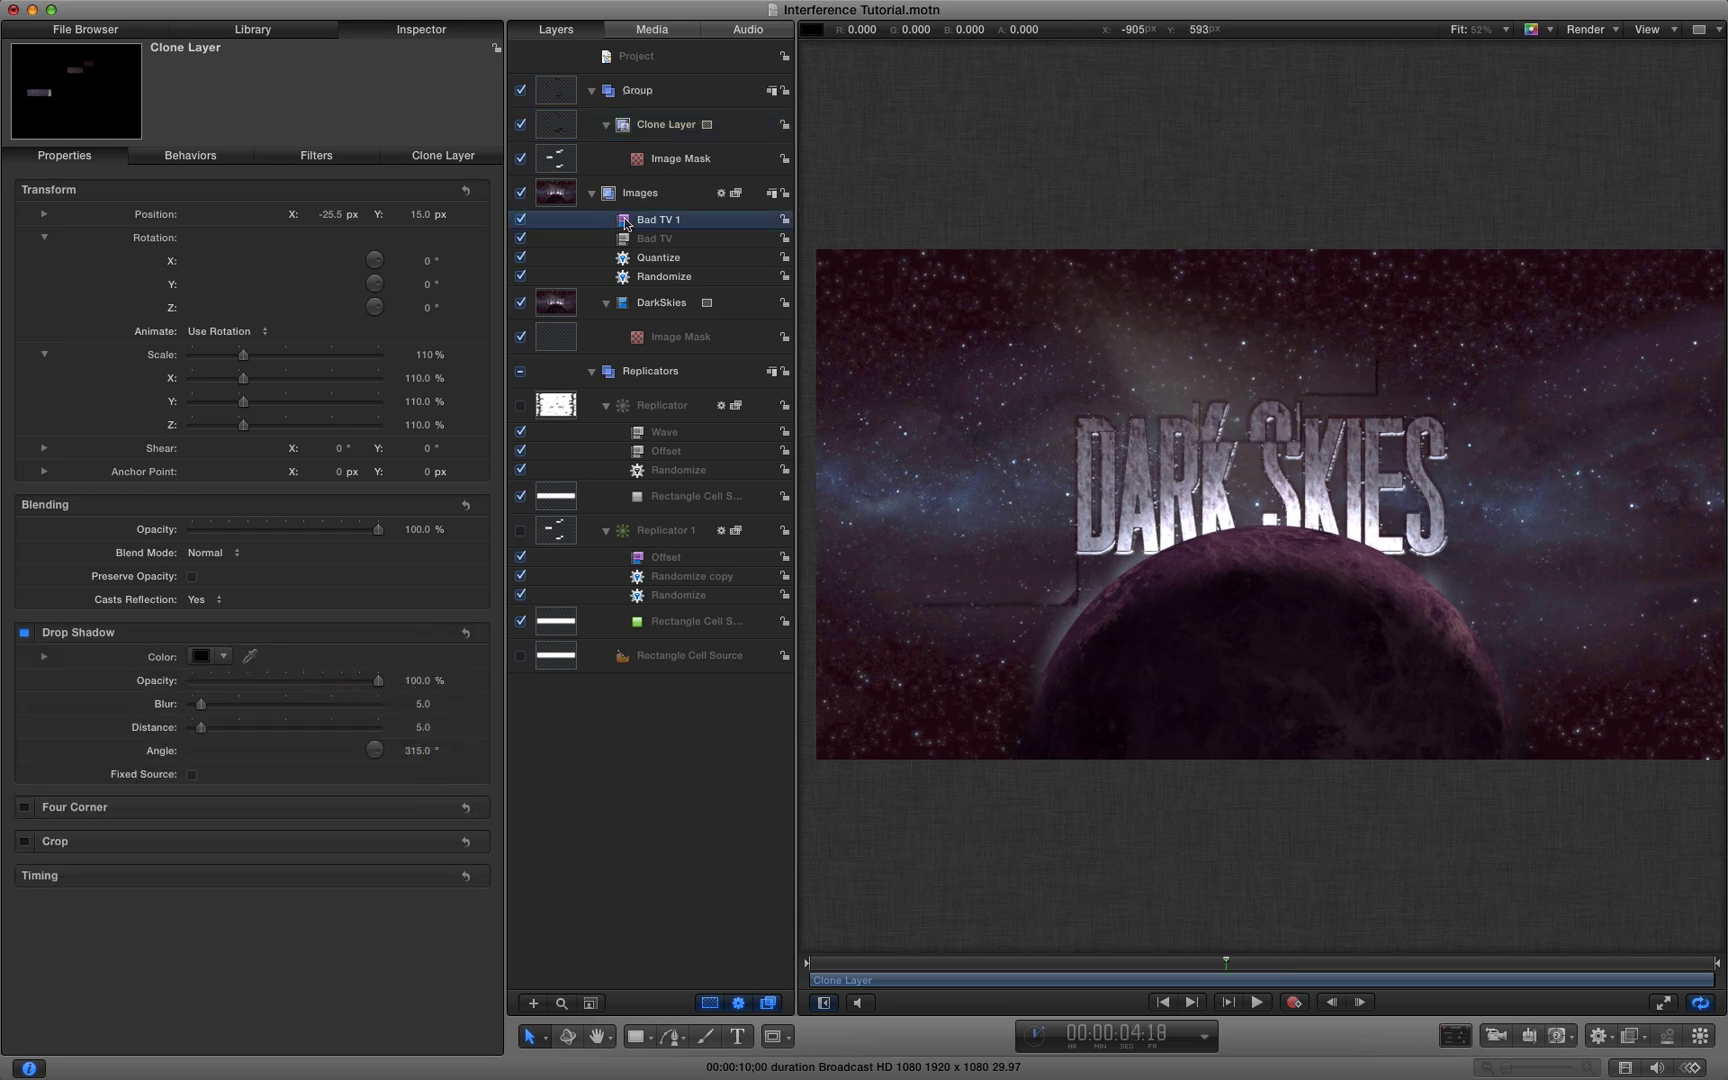
{"action": "left_click", "coordinate": [626, 222]}
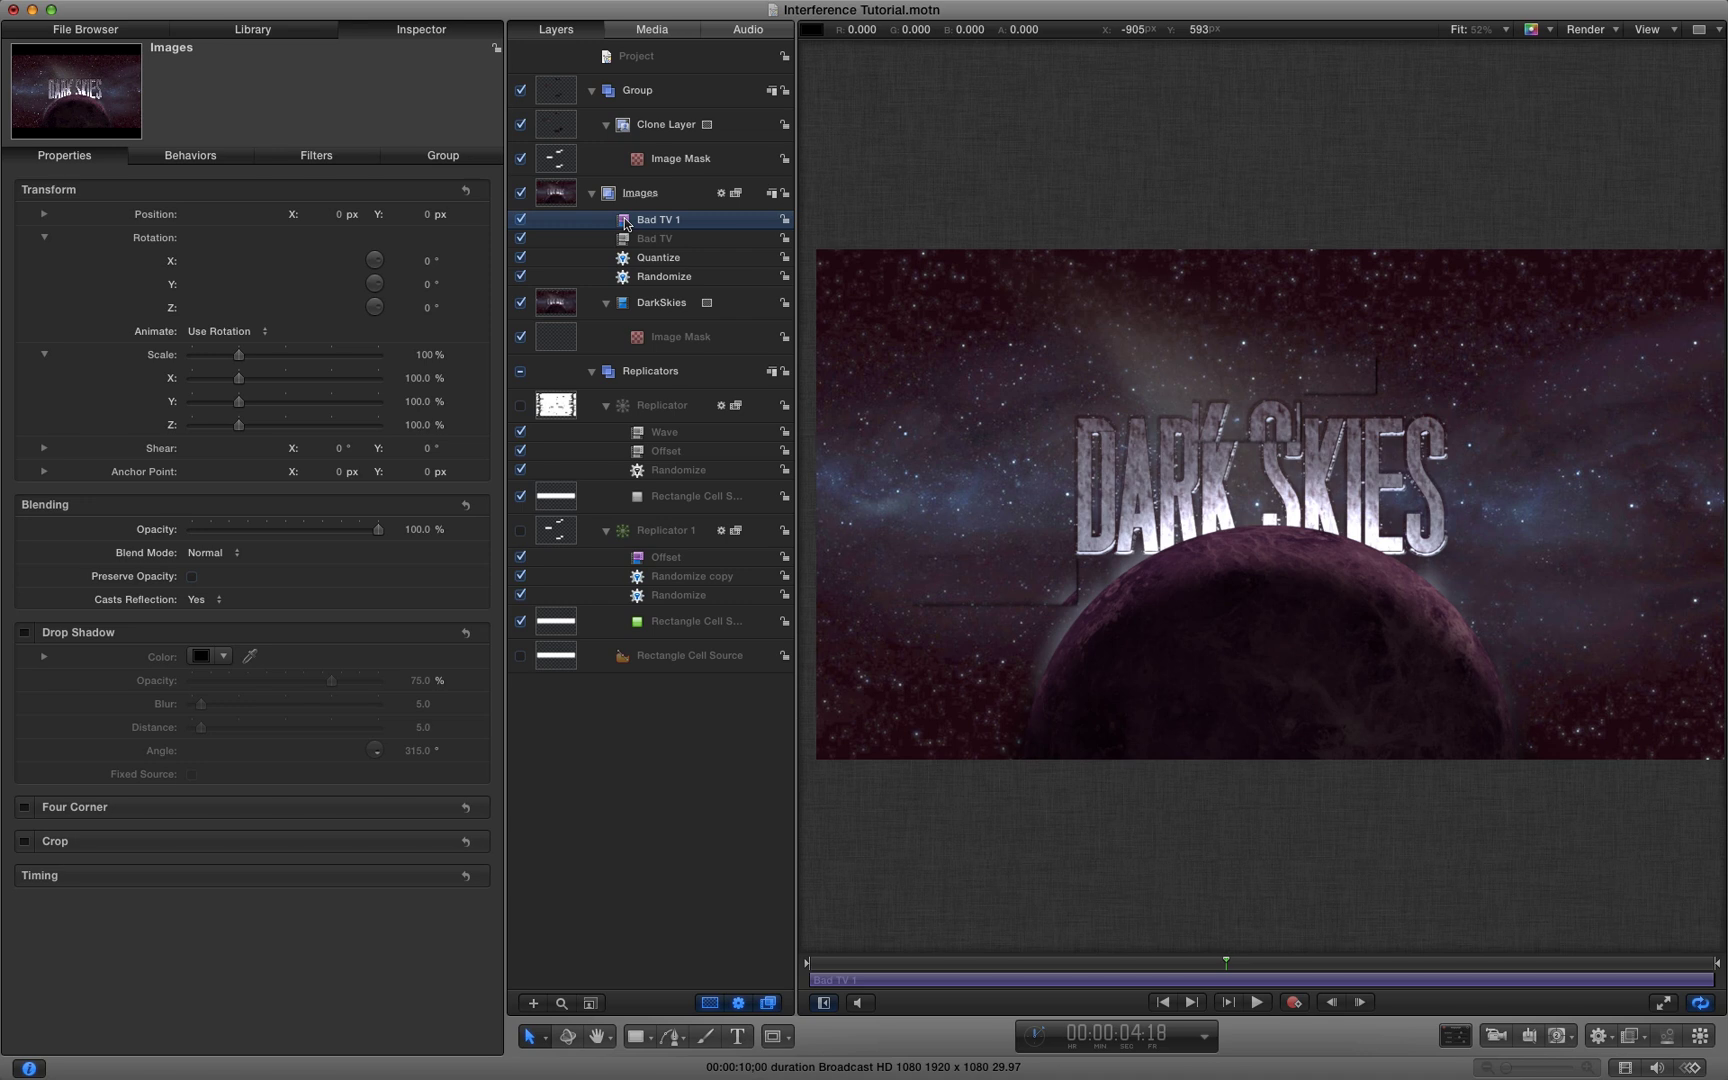
{"action": "left_click_drag", "start_coordinate": [626, 222], "coordinate": [555, 128]}
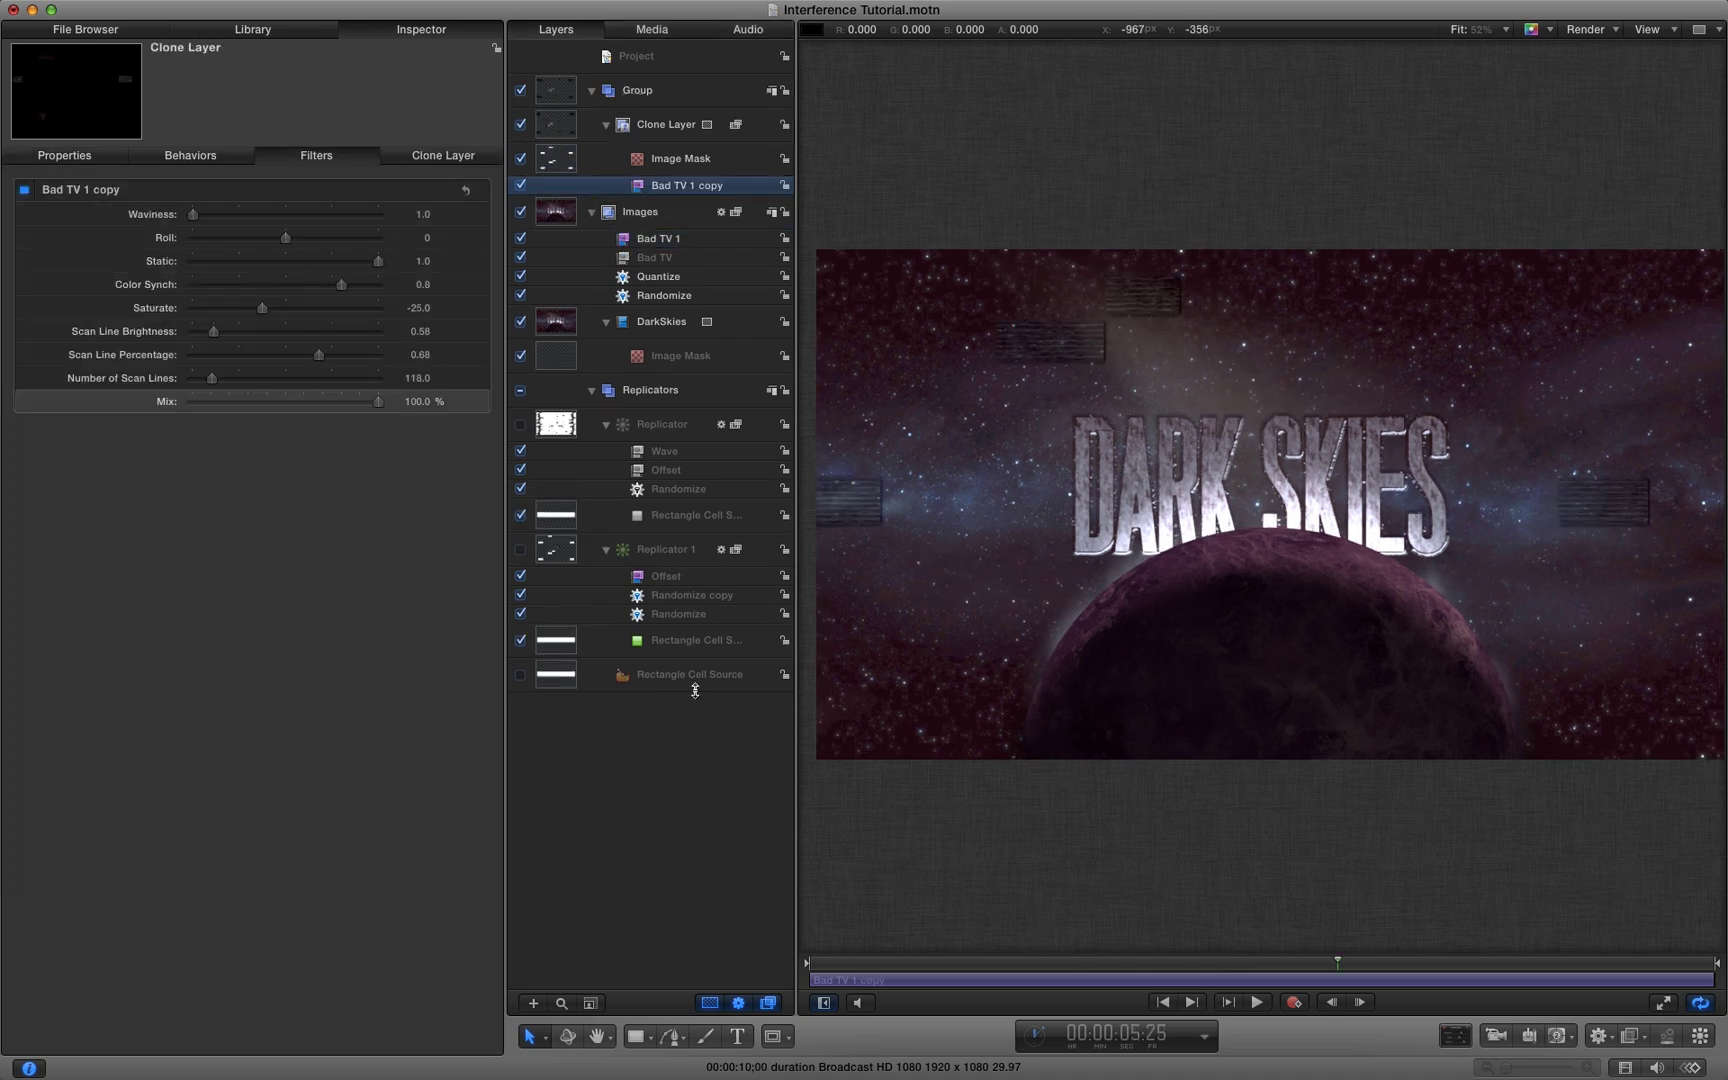
{"action": "left_click", "coordinate": [556, 128]}
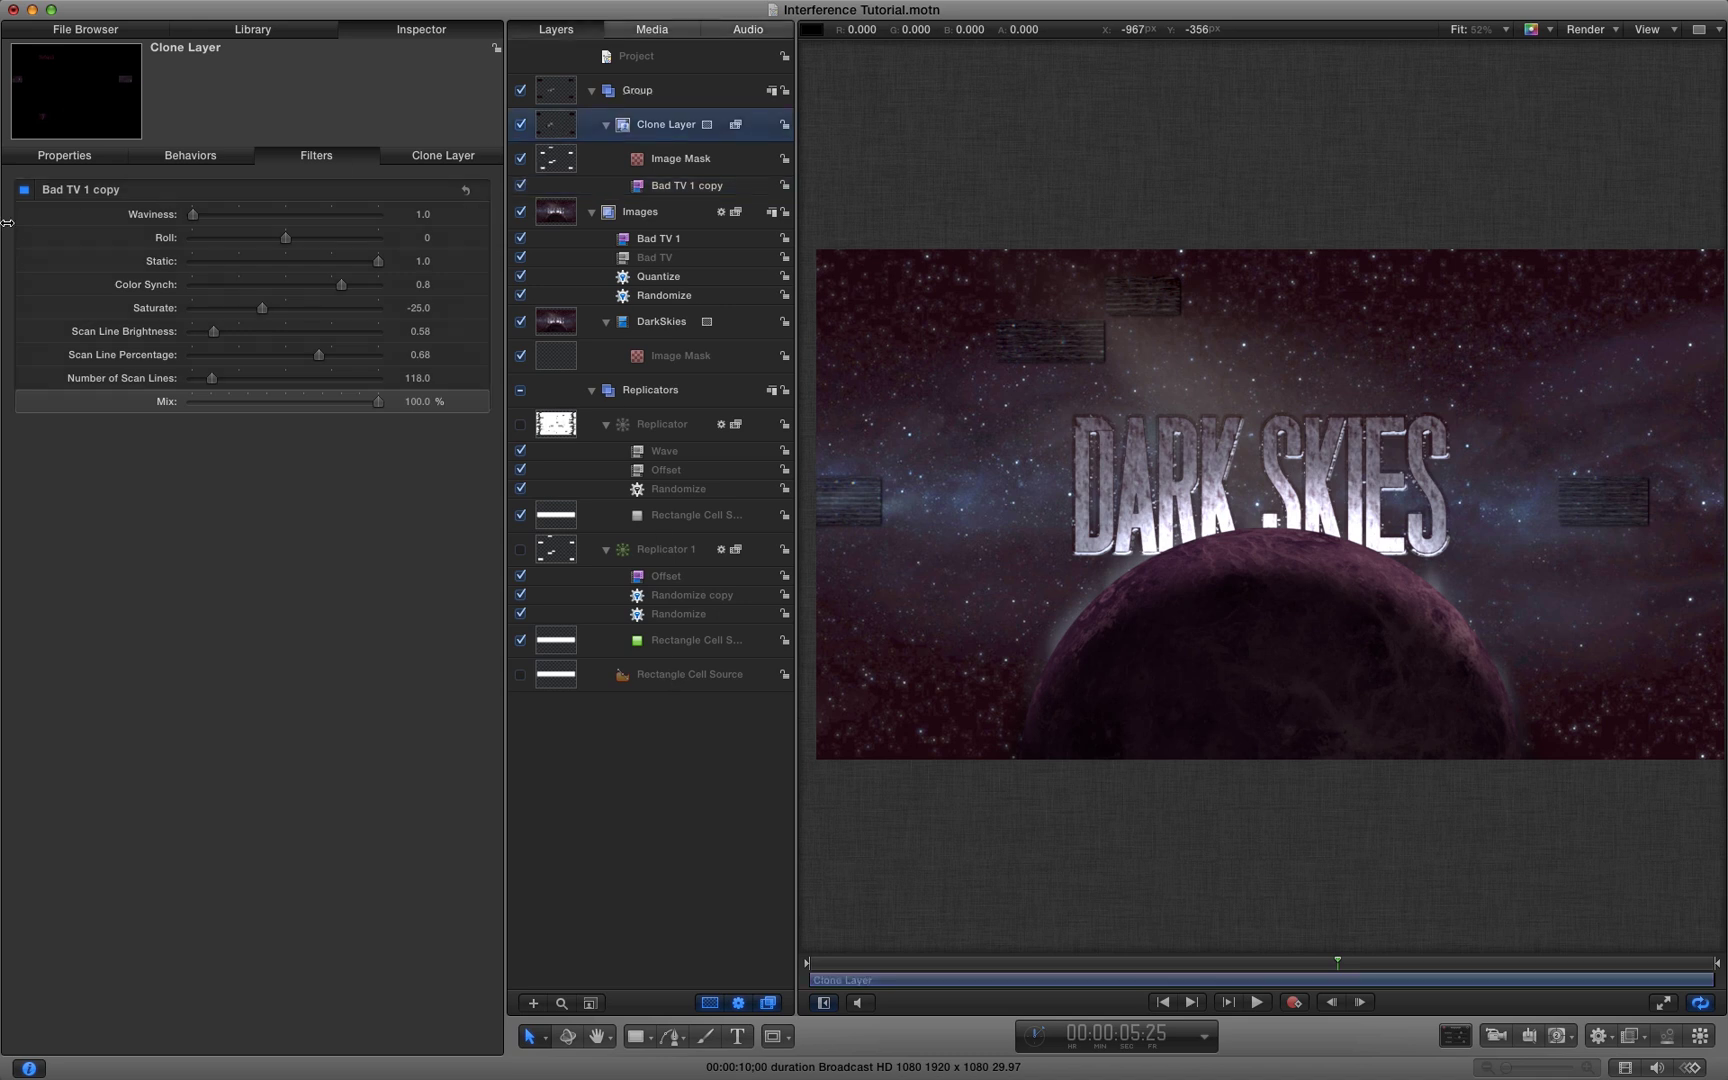
{"action": "left_click", "coordinate": [66, 162]}
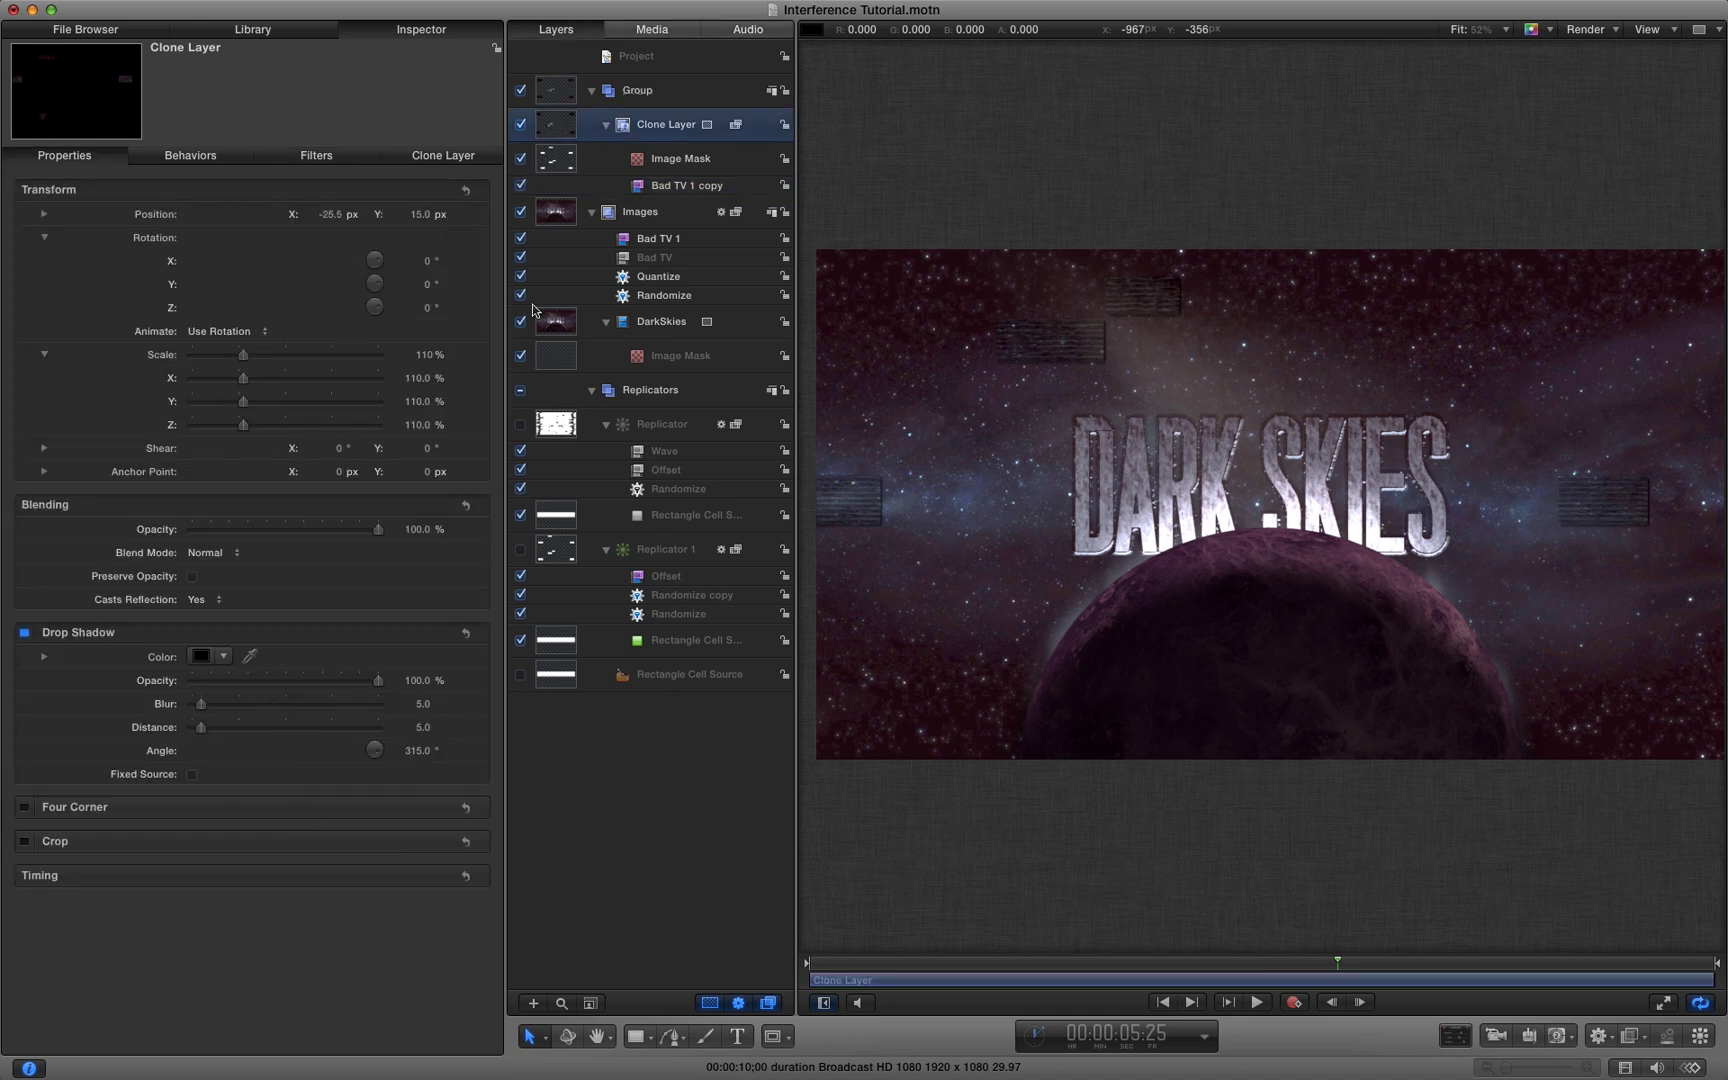
Add a Randomize behavior to the Clone Layer's Opacity set to Subtract at 100% Amount
{"action": "right_click", "coordinate": [145, 531]}
{"action": "mouse_move", "coordinate": [278, 603]}
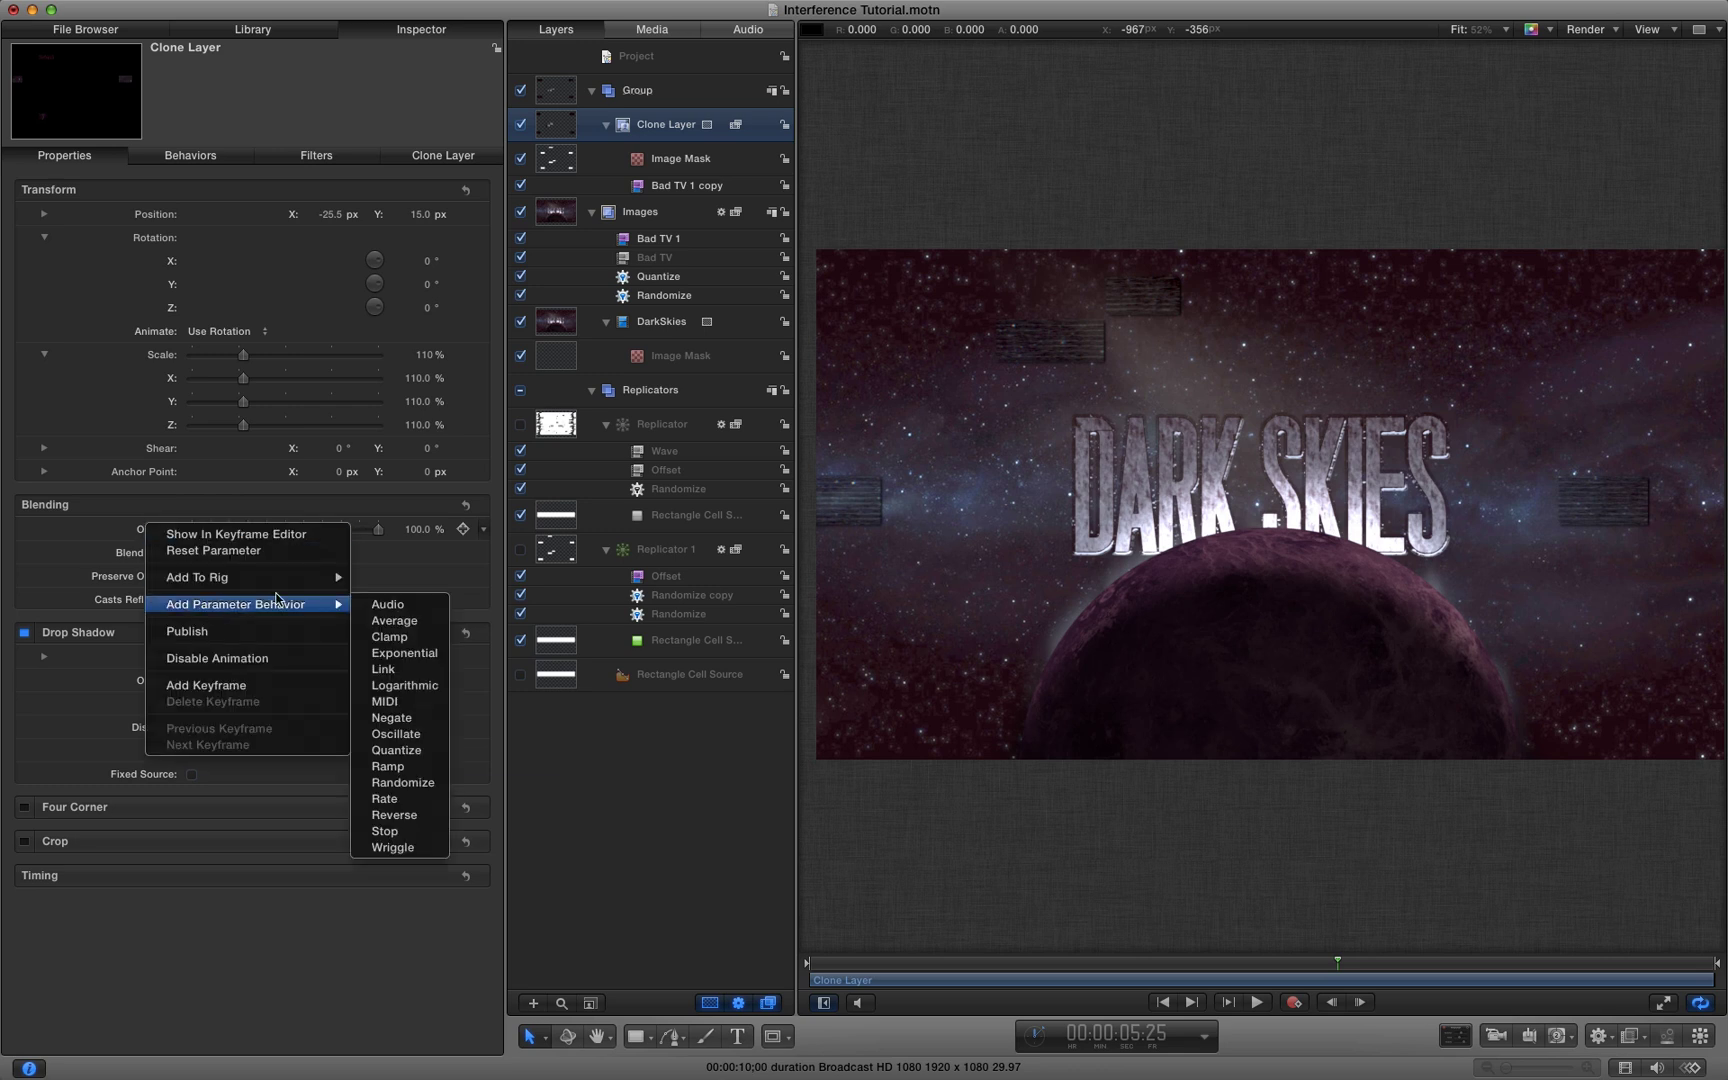
{"action": "left_click", "coordinate": [421, 782]}
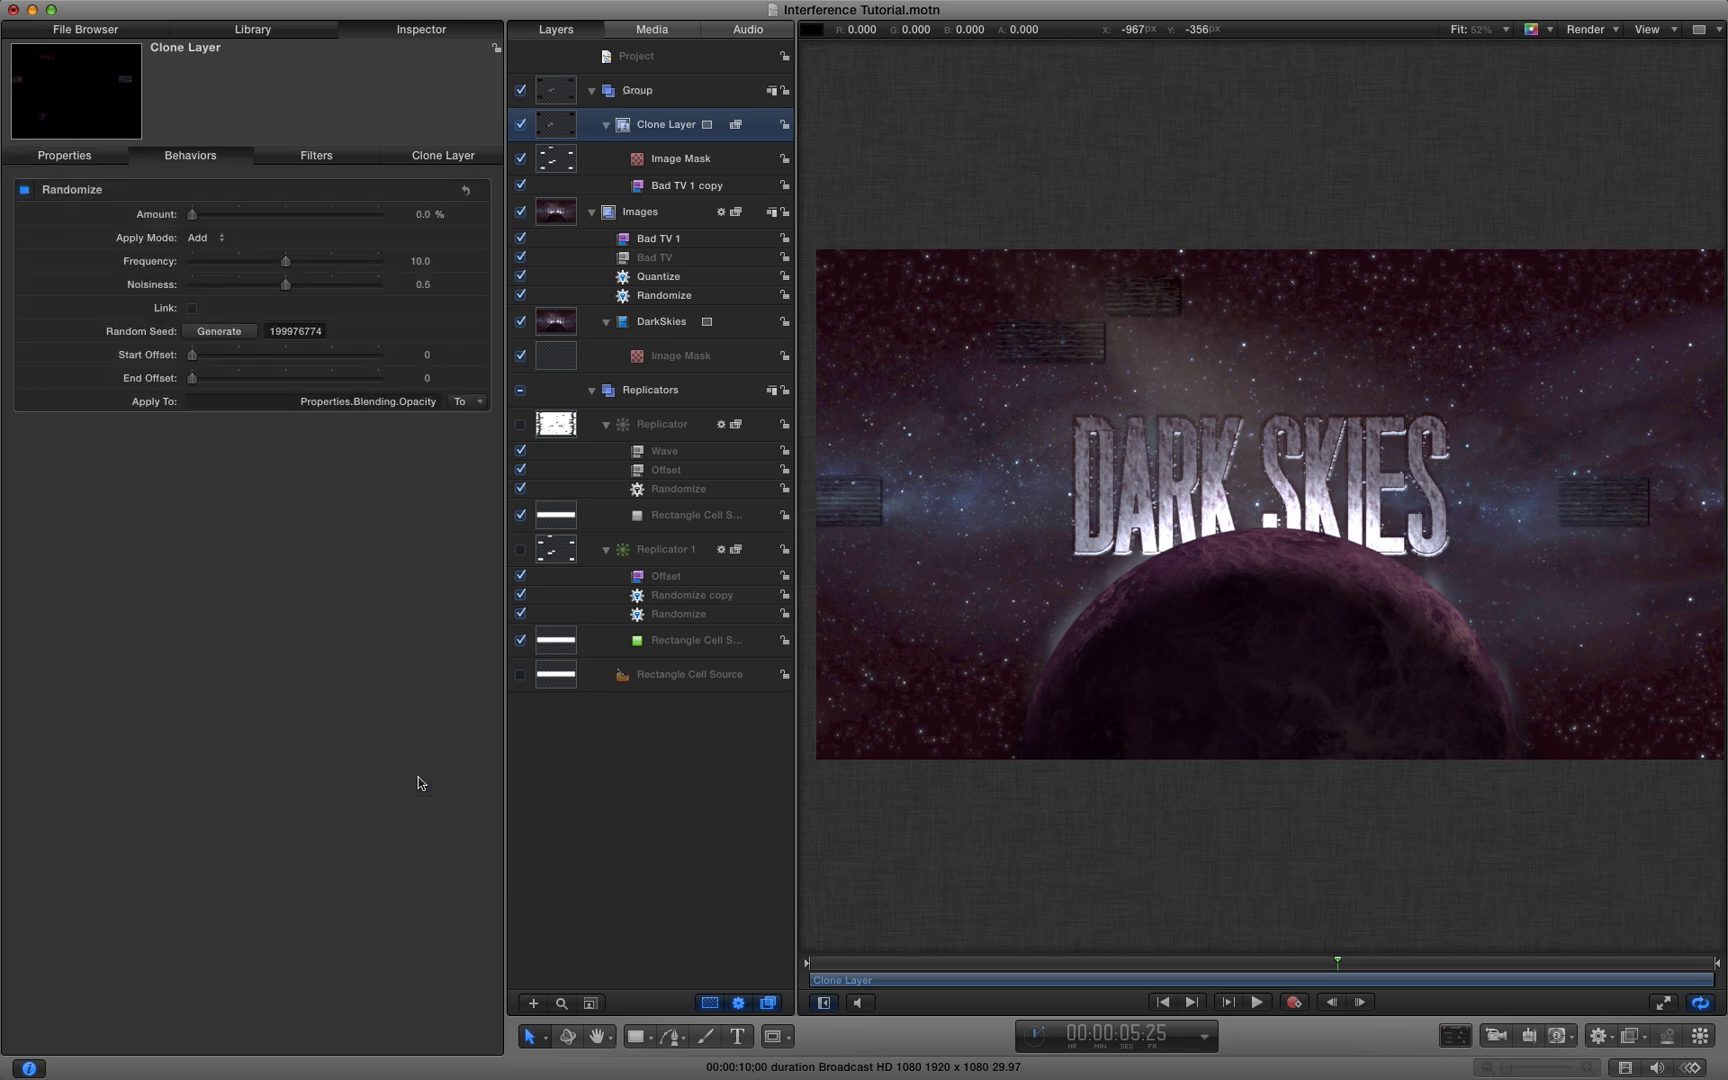
{"action": "left_click", "coordinate": [203, 238]}
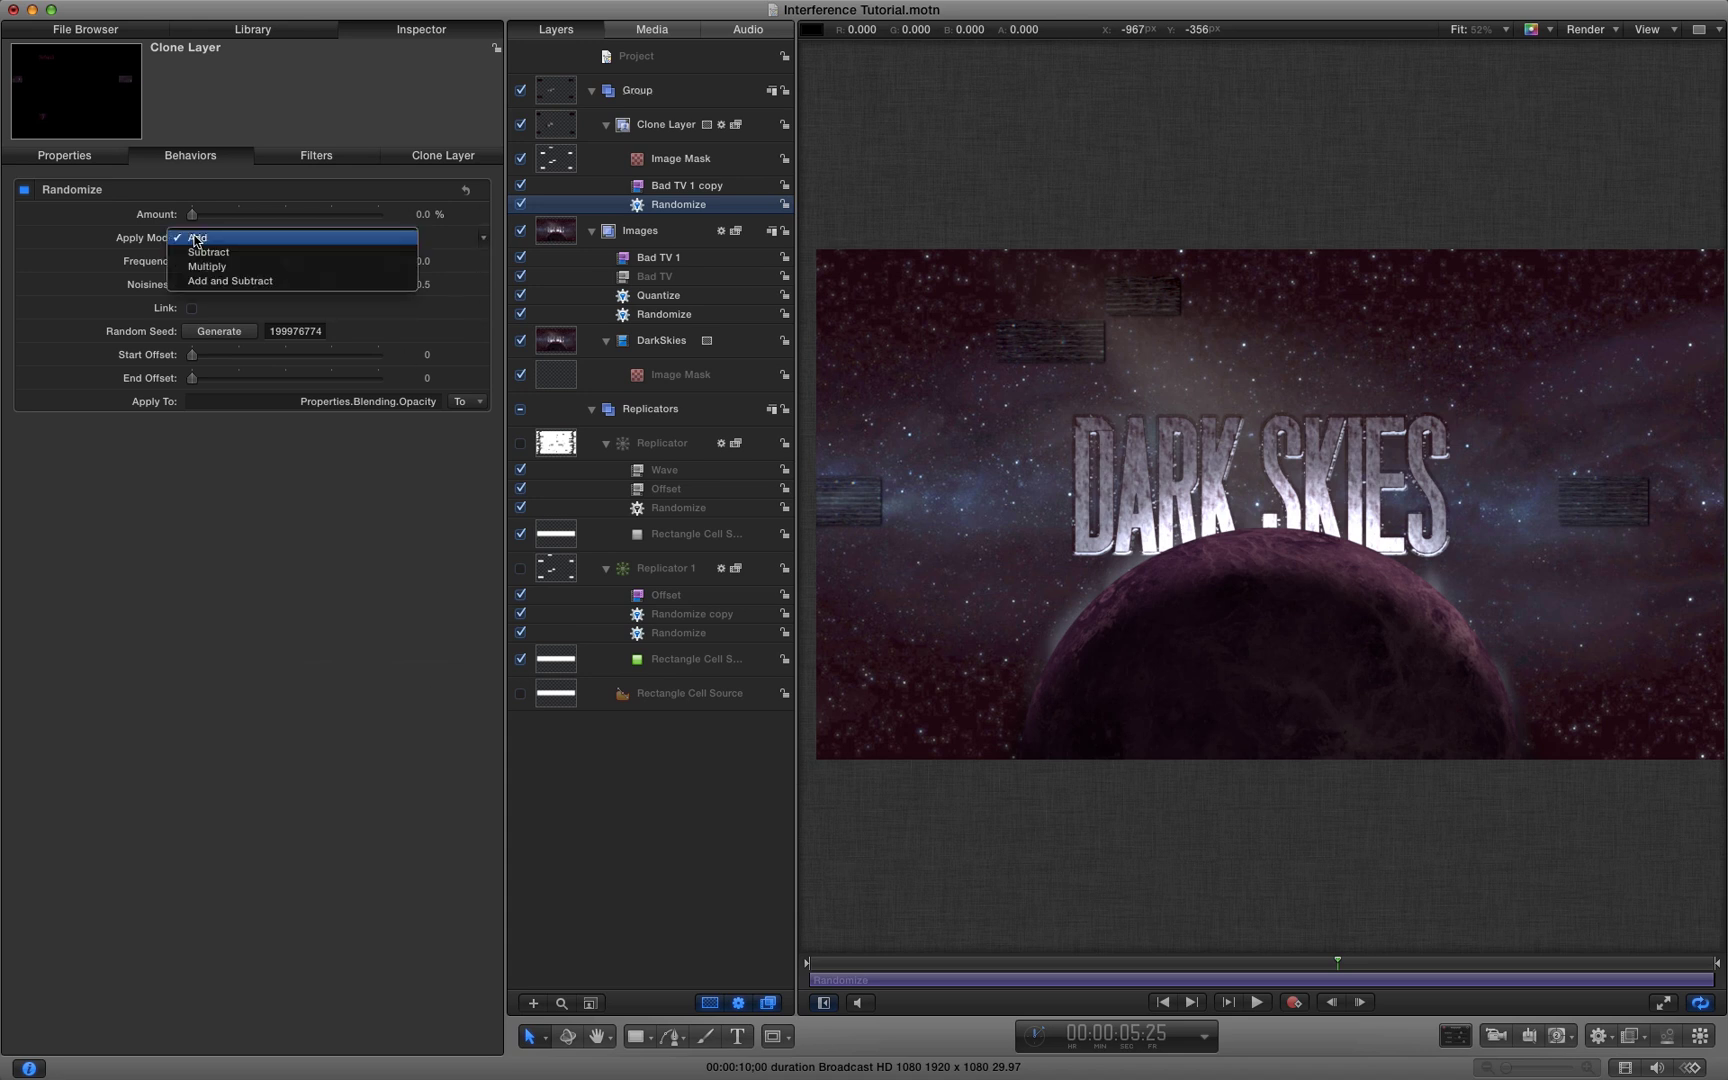
{"action": "left_click", "coordinate": [199, 255]}
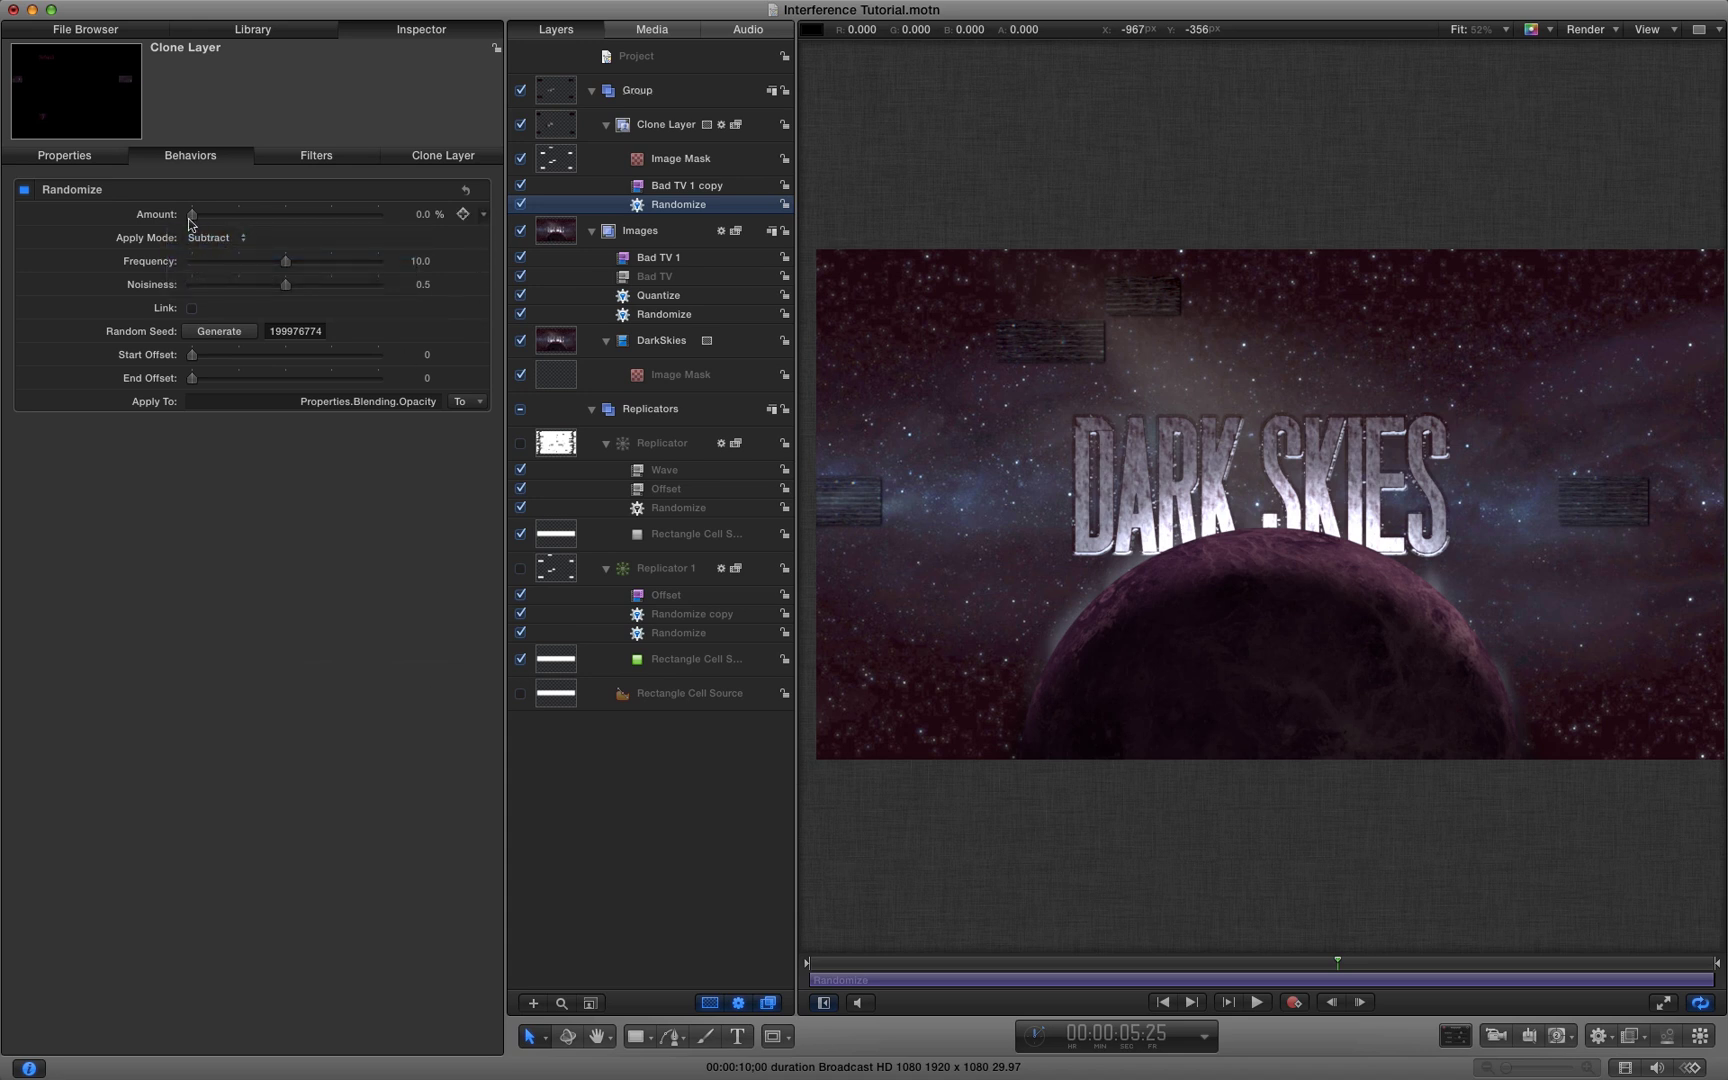
{"action": "left_click_drag", "start_coordinate": [192, 214], "coordinate": [378, 214]}
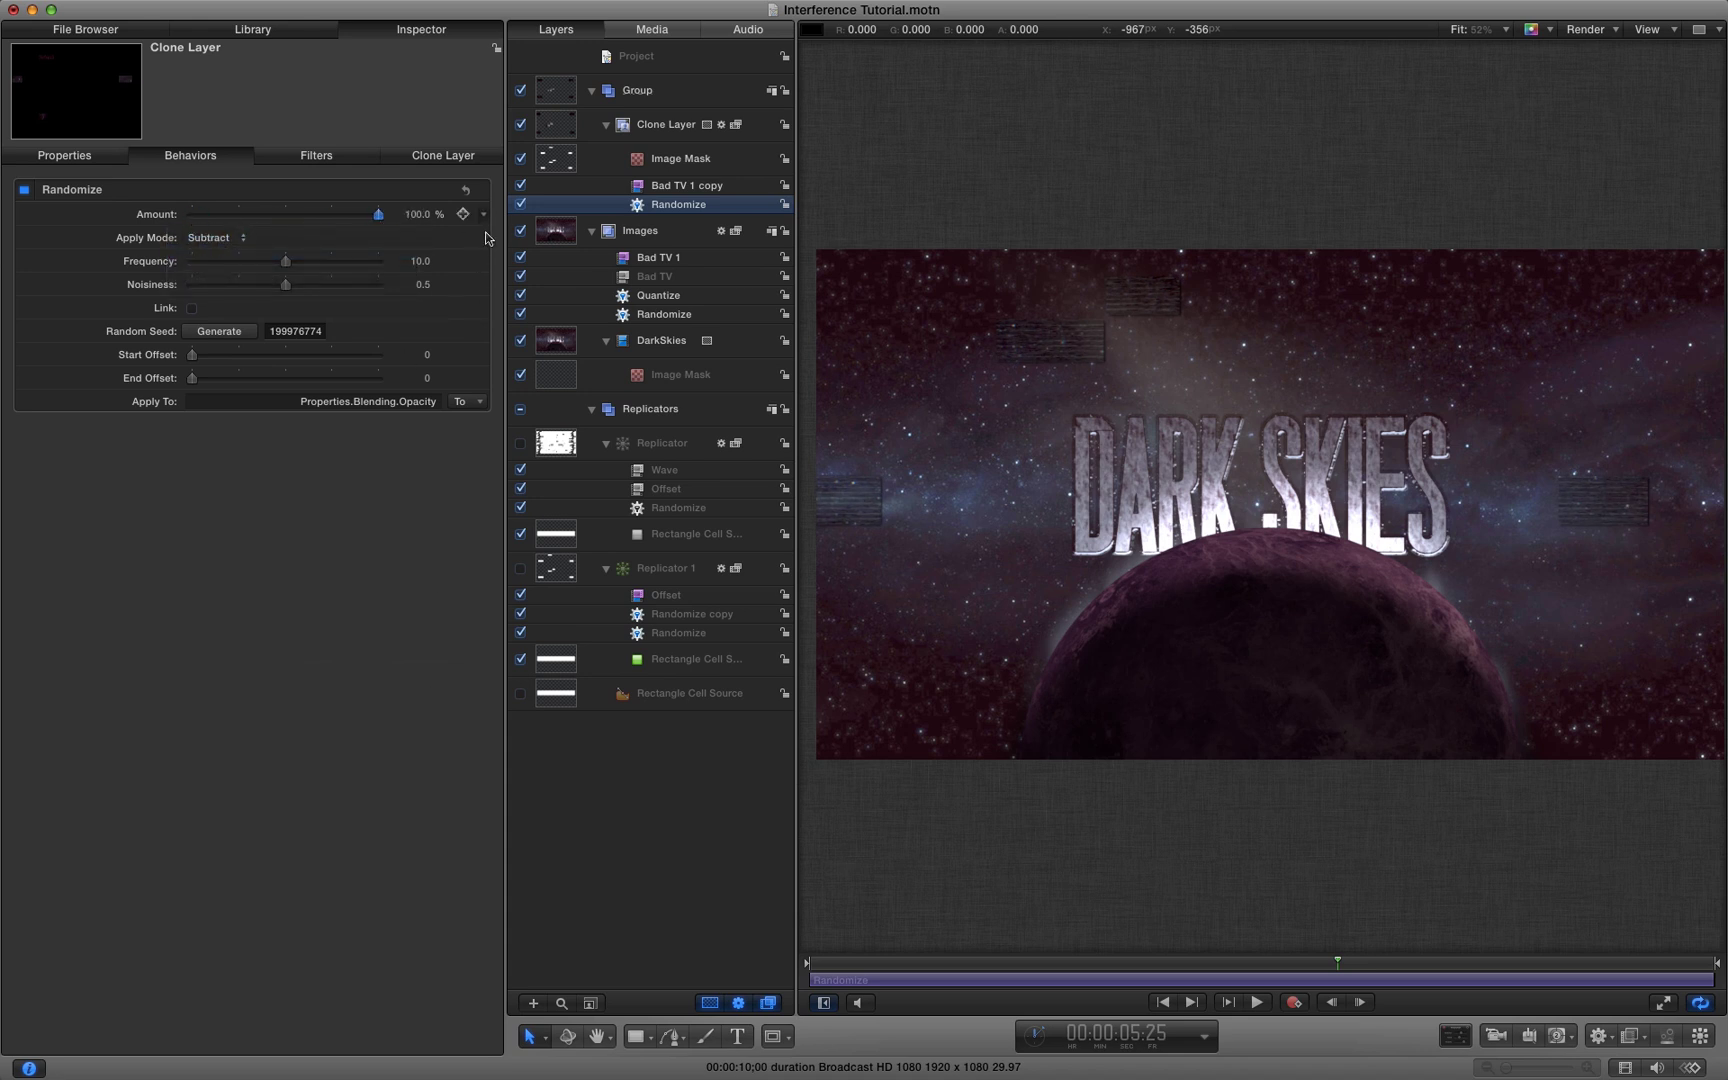
{"action": "left_click", "coordinate": [332, 156]}
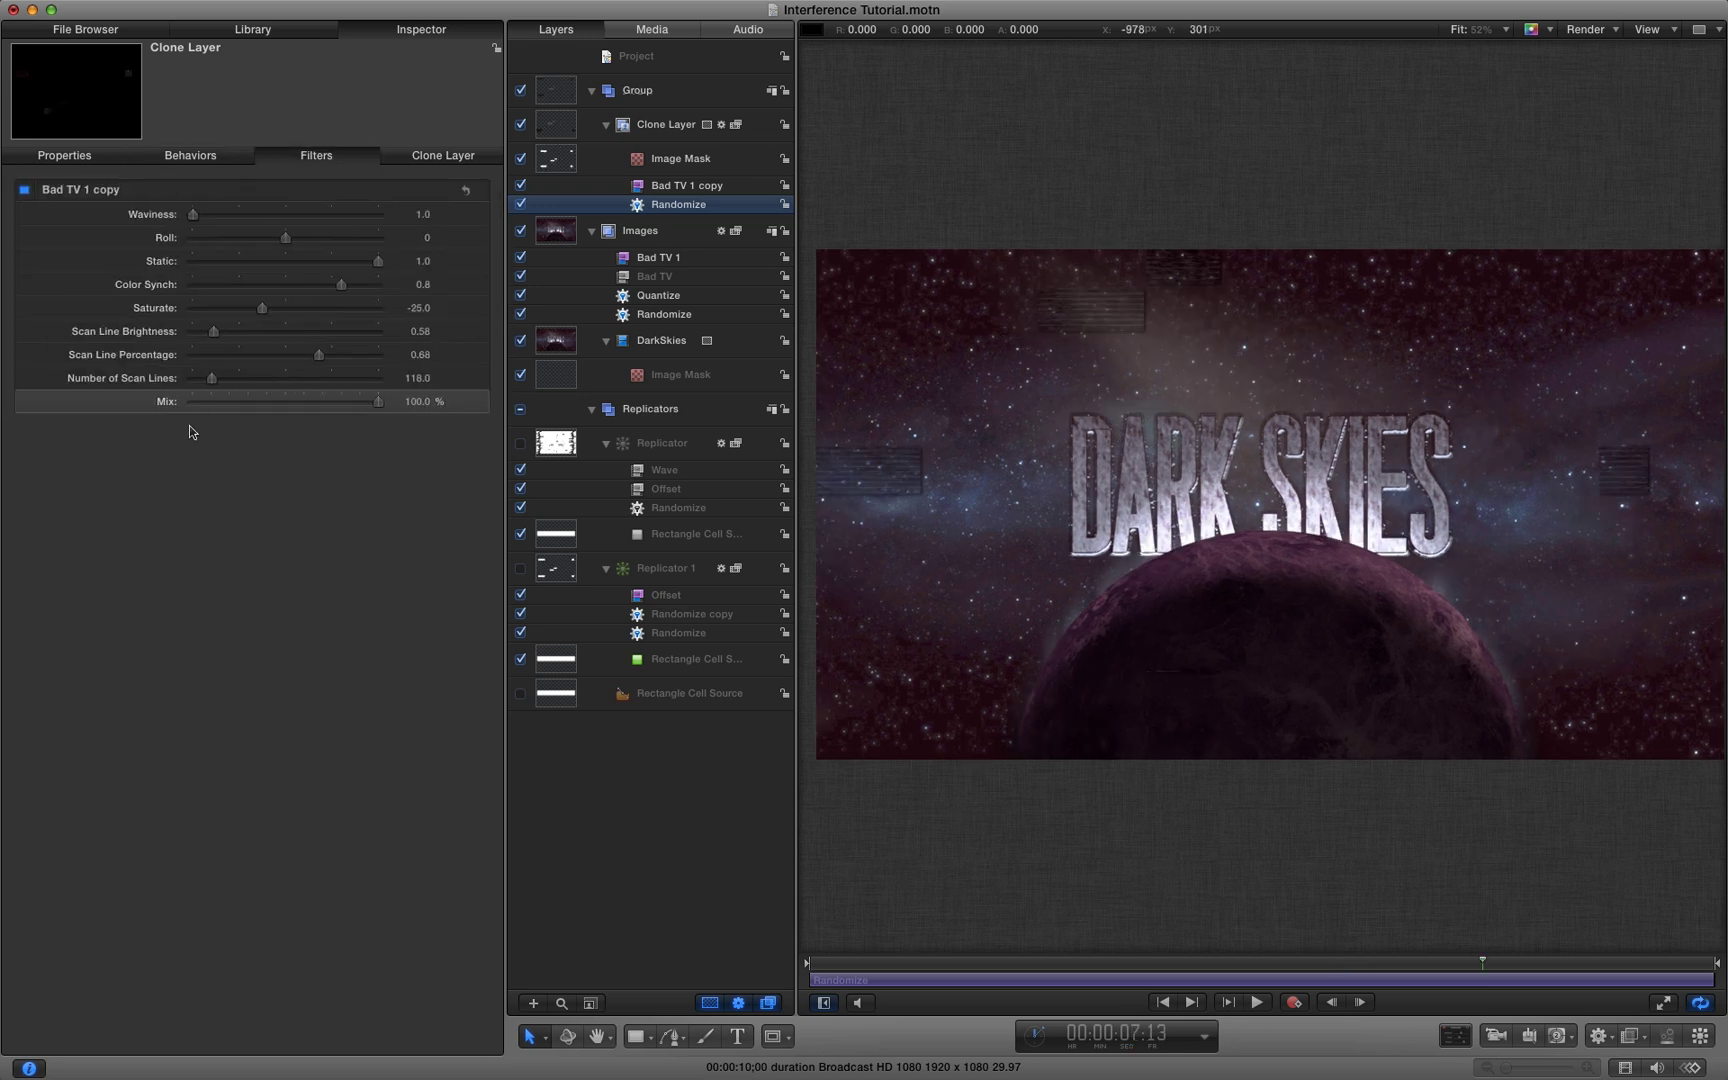
{"action": "left_click", "coordinate": [200, 157]}
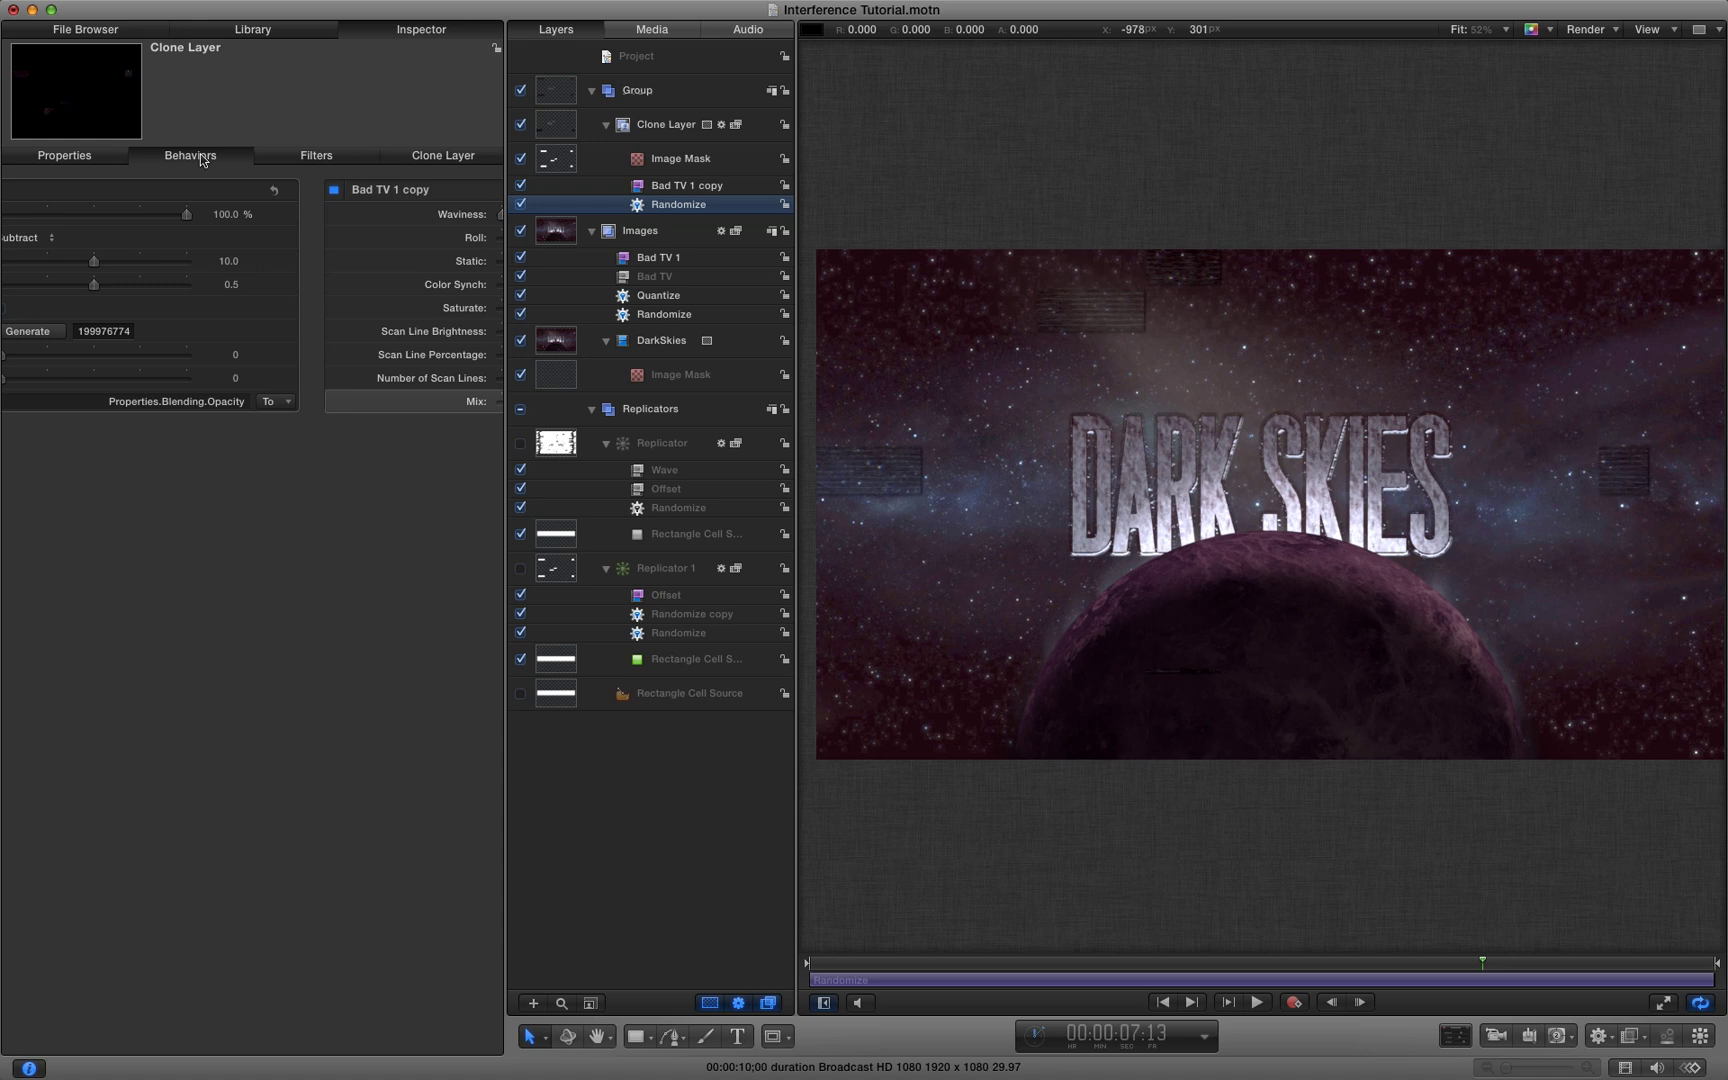
{"action": "left_click", "coordinate": [68, 157]}
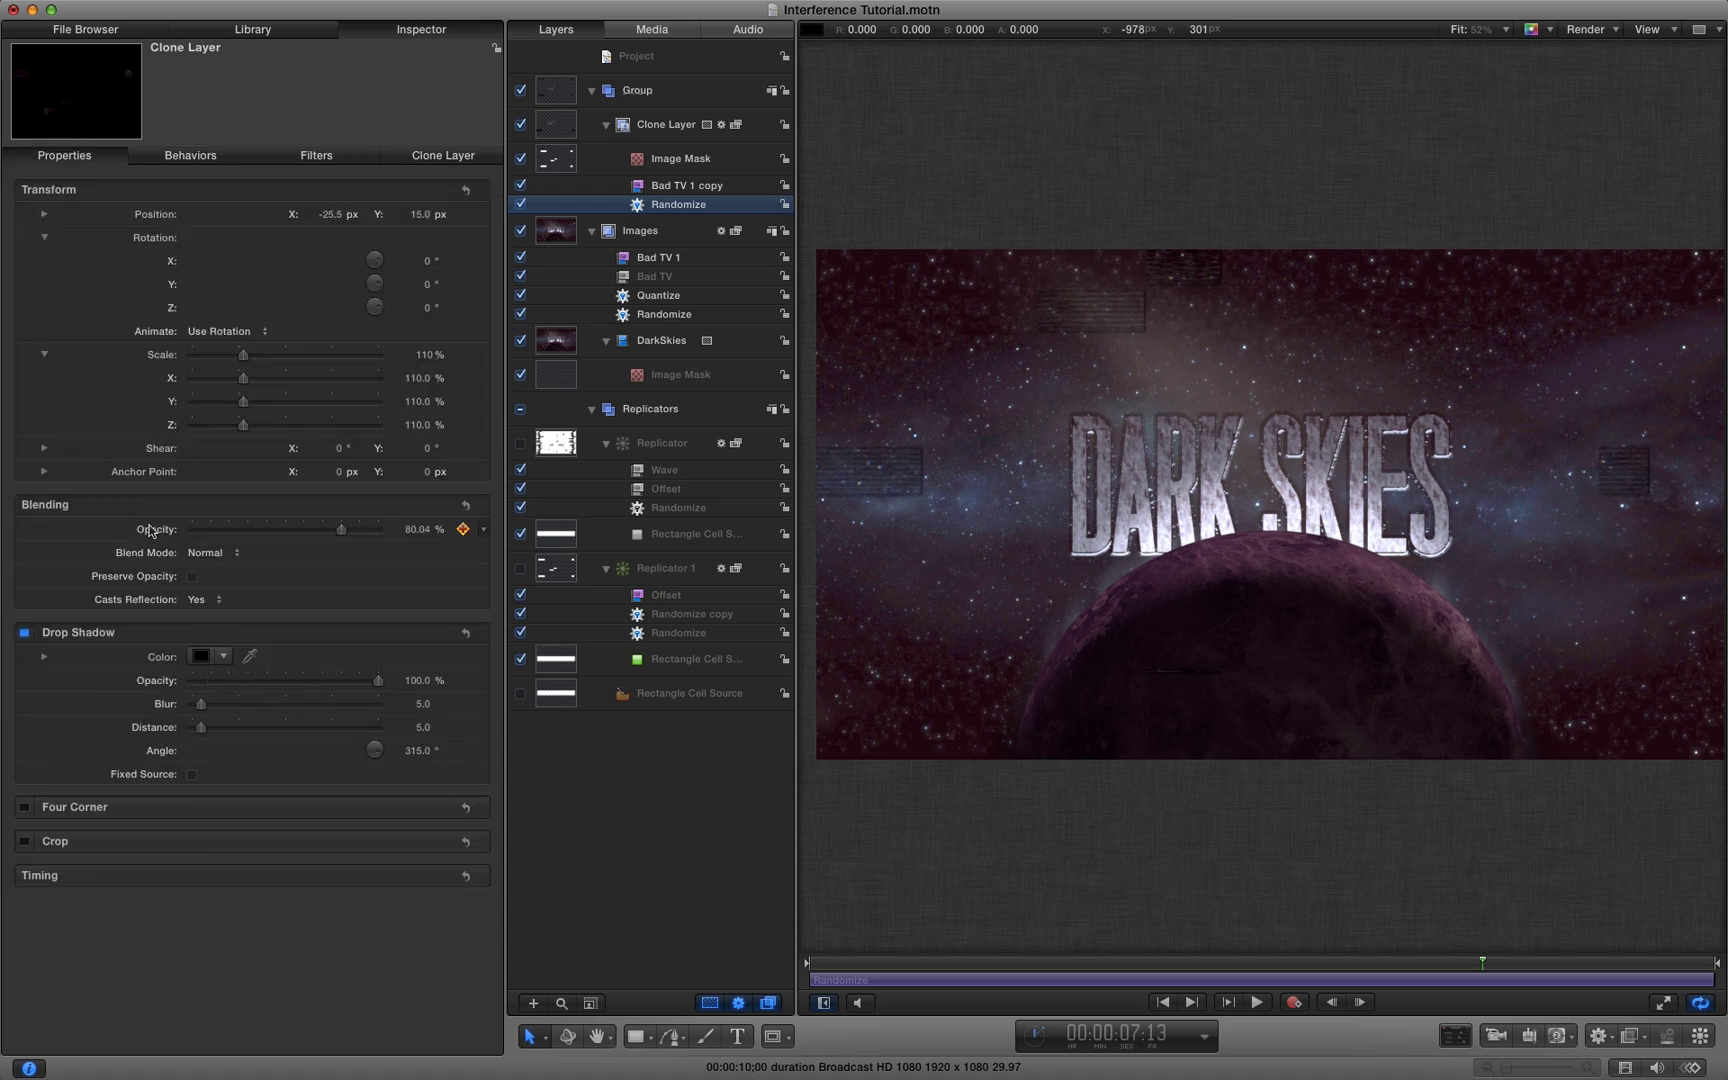
Add a Quantize behavior to the Clone Layer's Opacity with Step Size 100
{"action": "right_click", "coordinate": [150, 530]}
{"action": "mouse_move", "coordinate": [189, 631]}
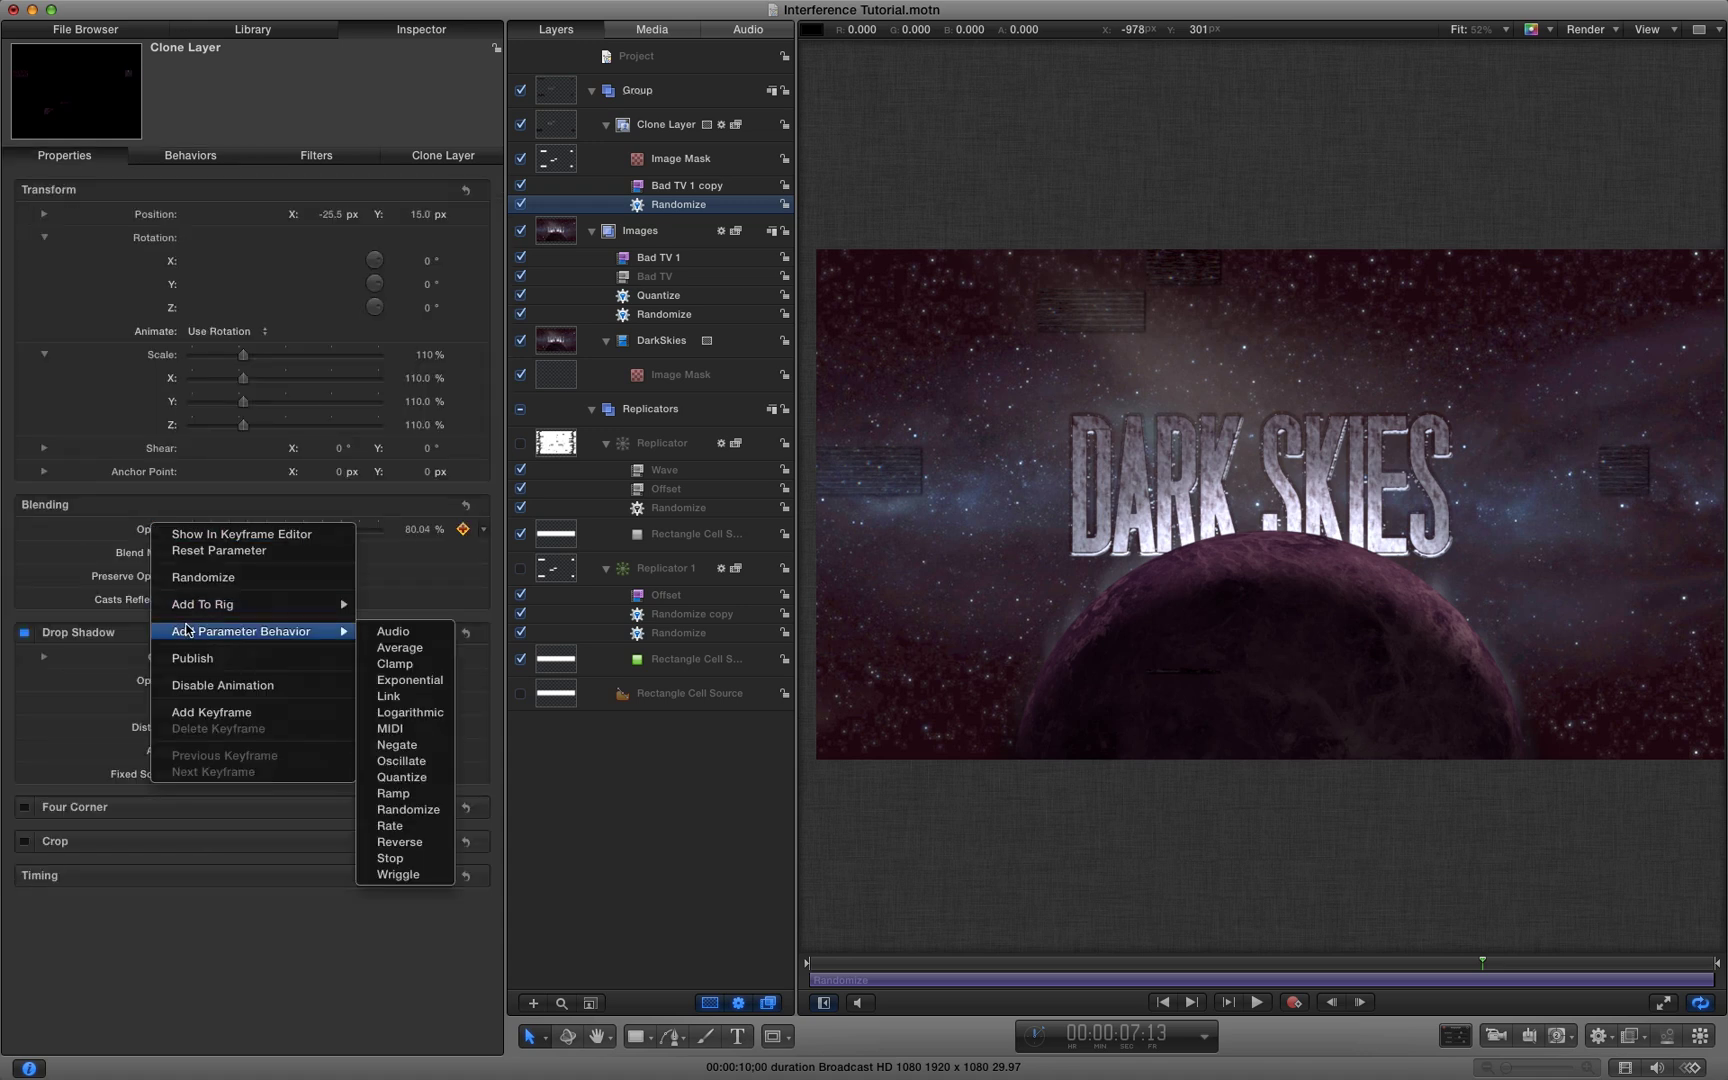
{"action": "left_click", "coordinate": [414, 777]}
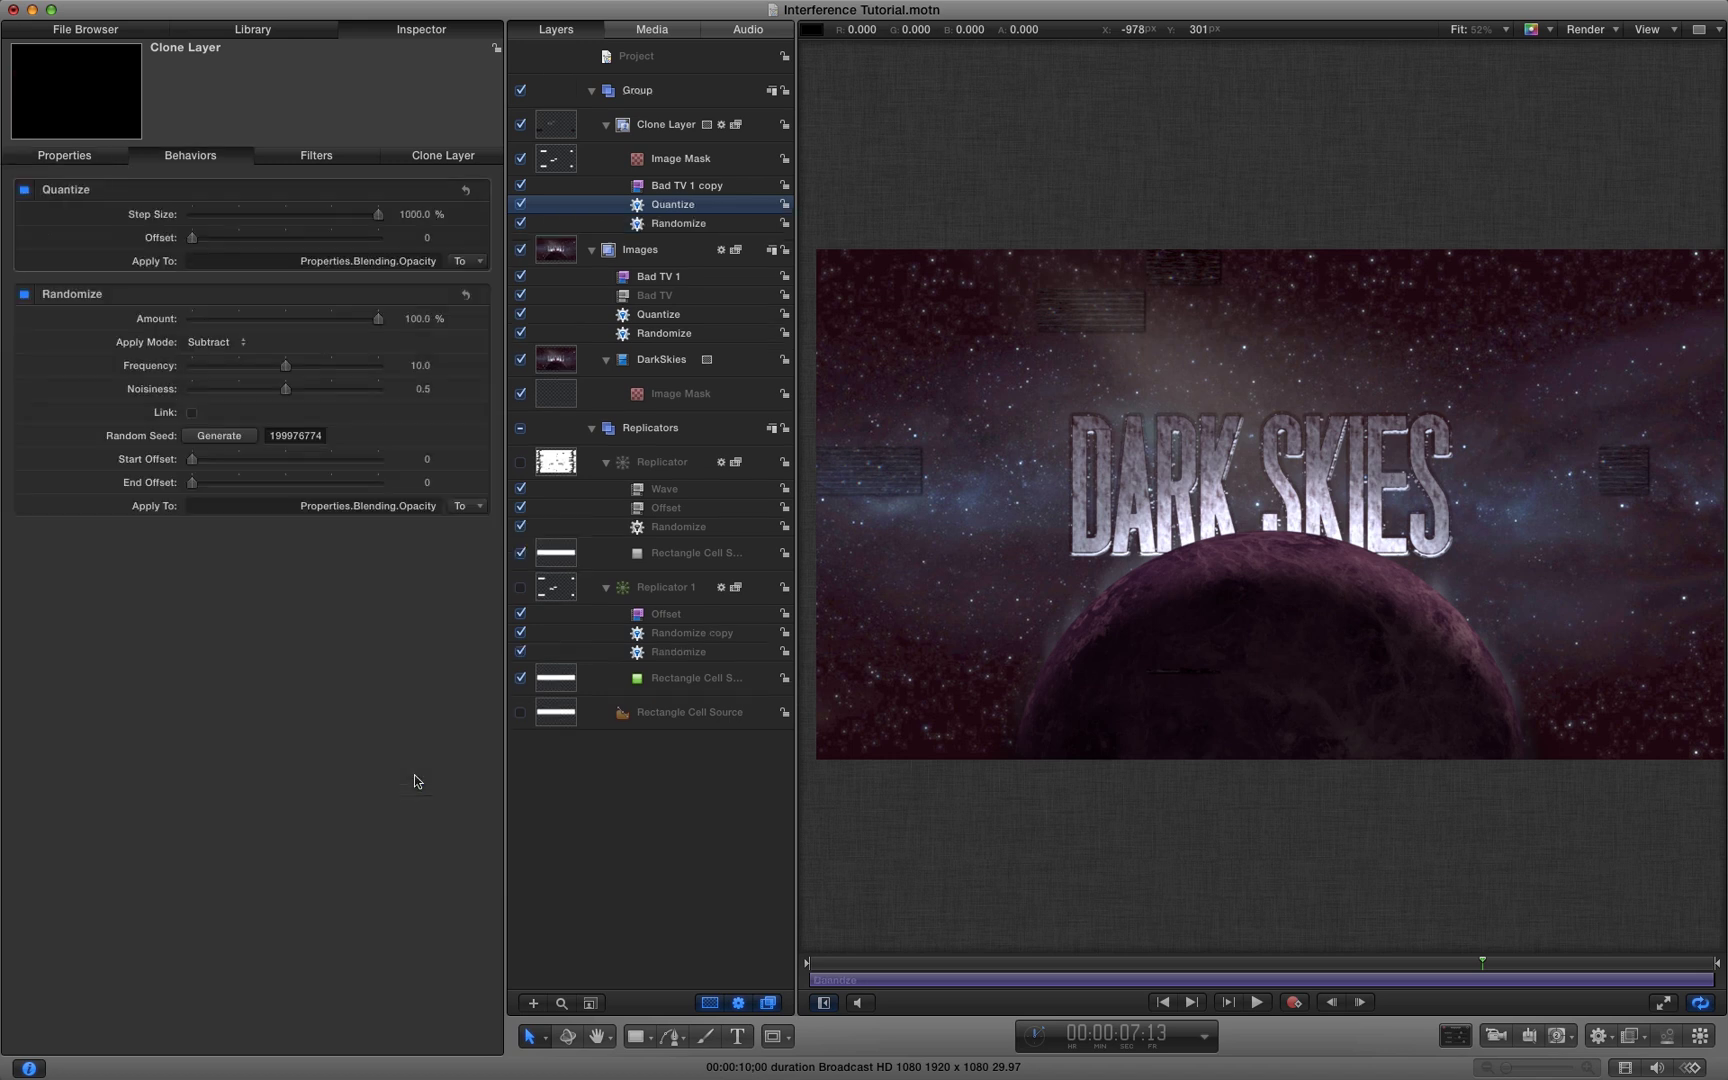
{"action": "left_click", "coordinate": [415, 215]}
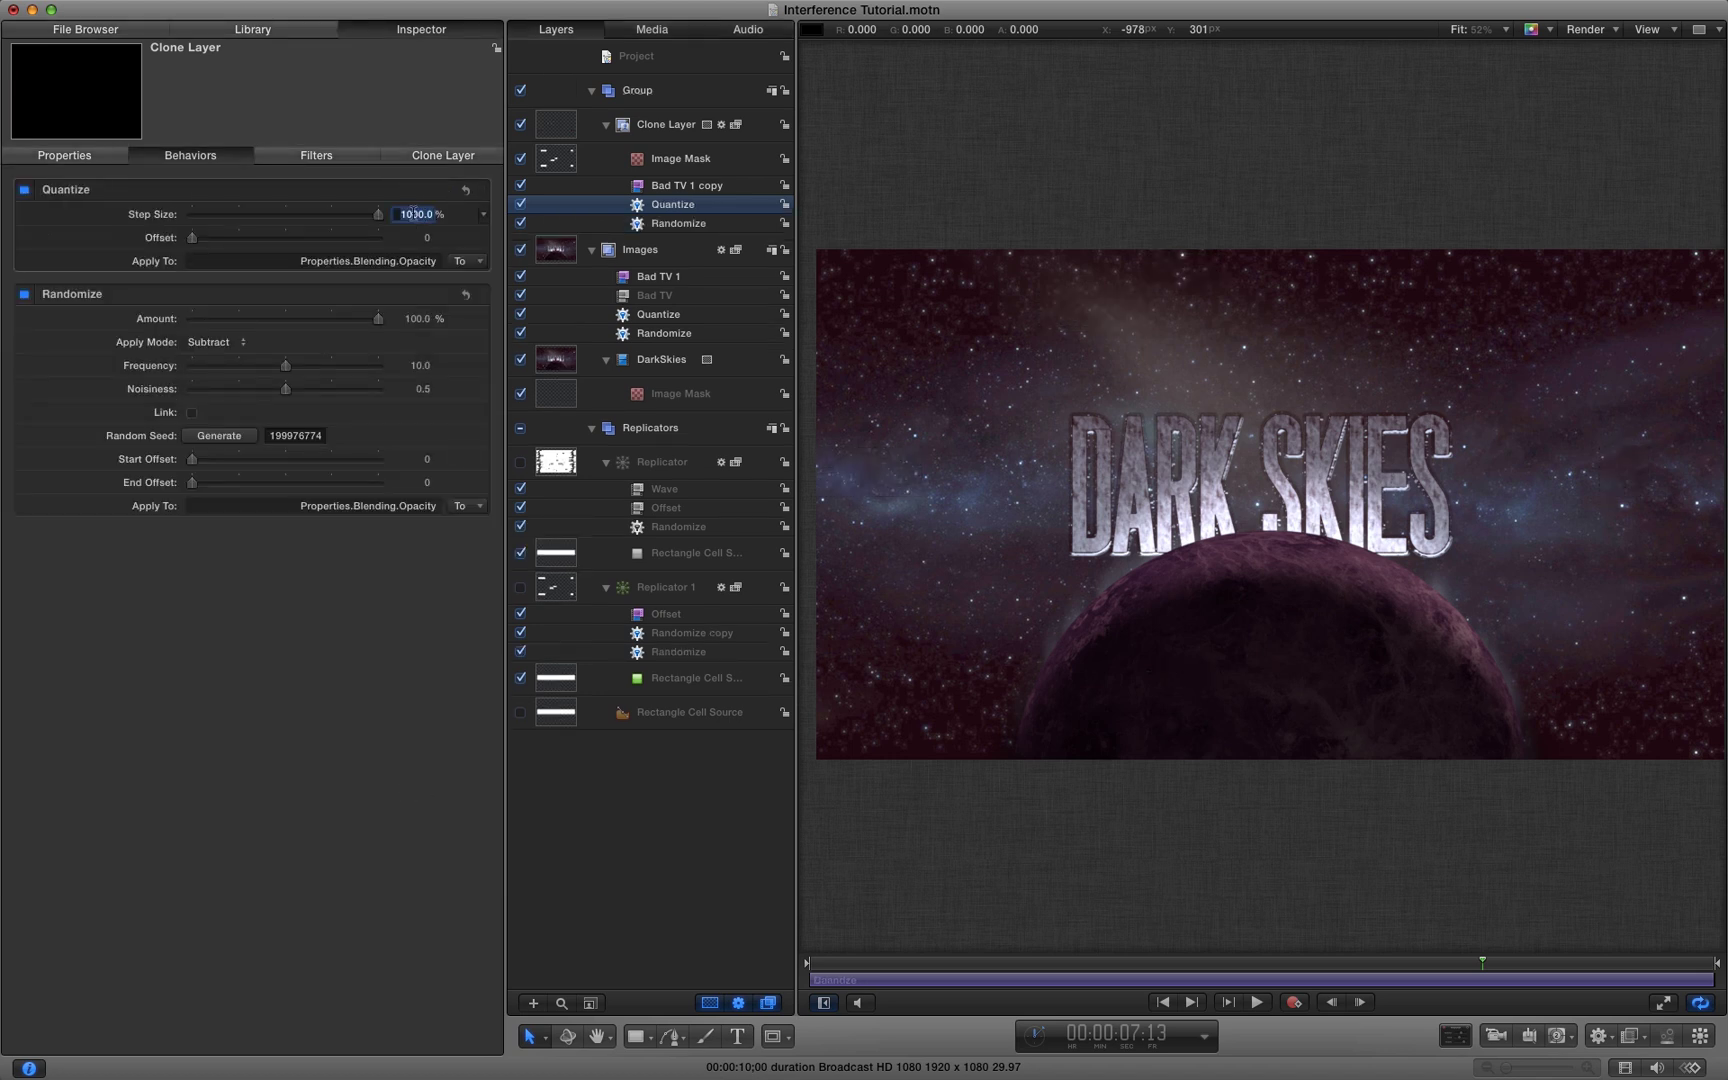
{"action": "type", "text": "100"}
{"action": "key", "text": "Return"}
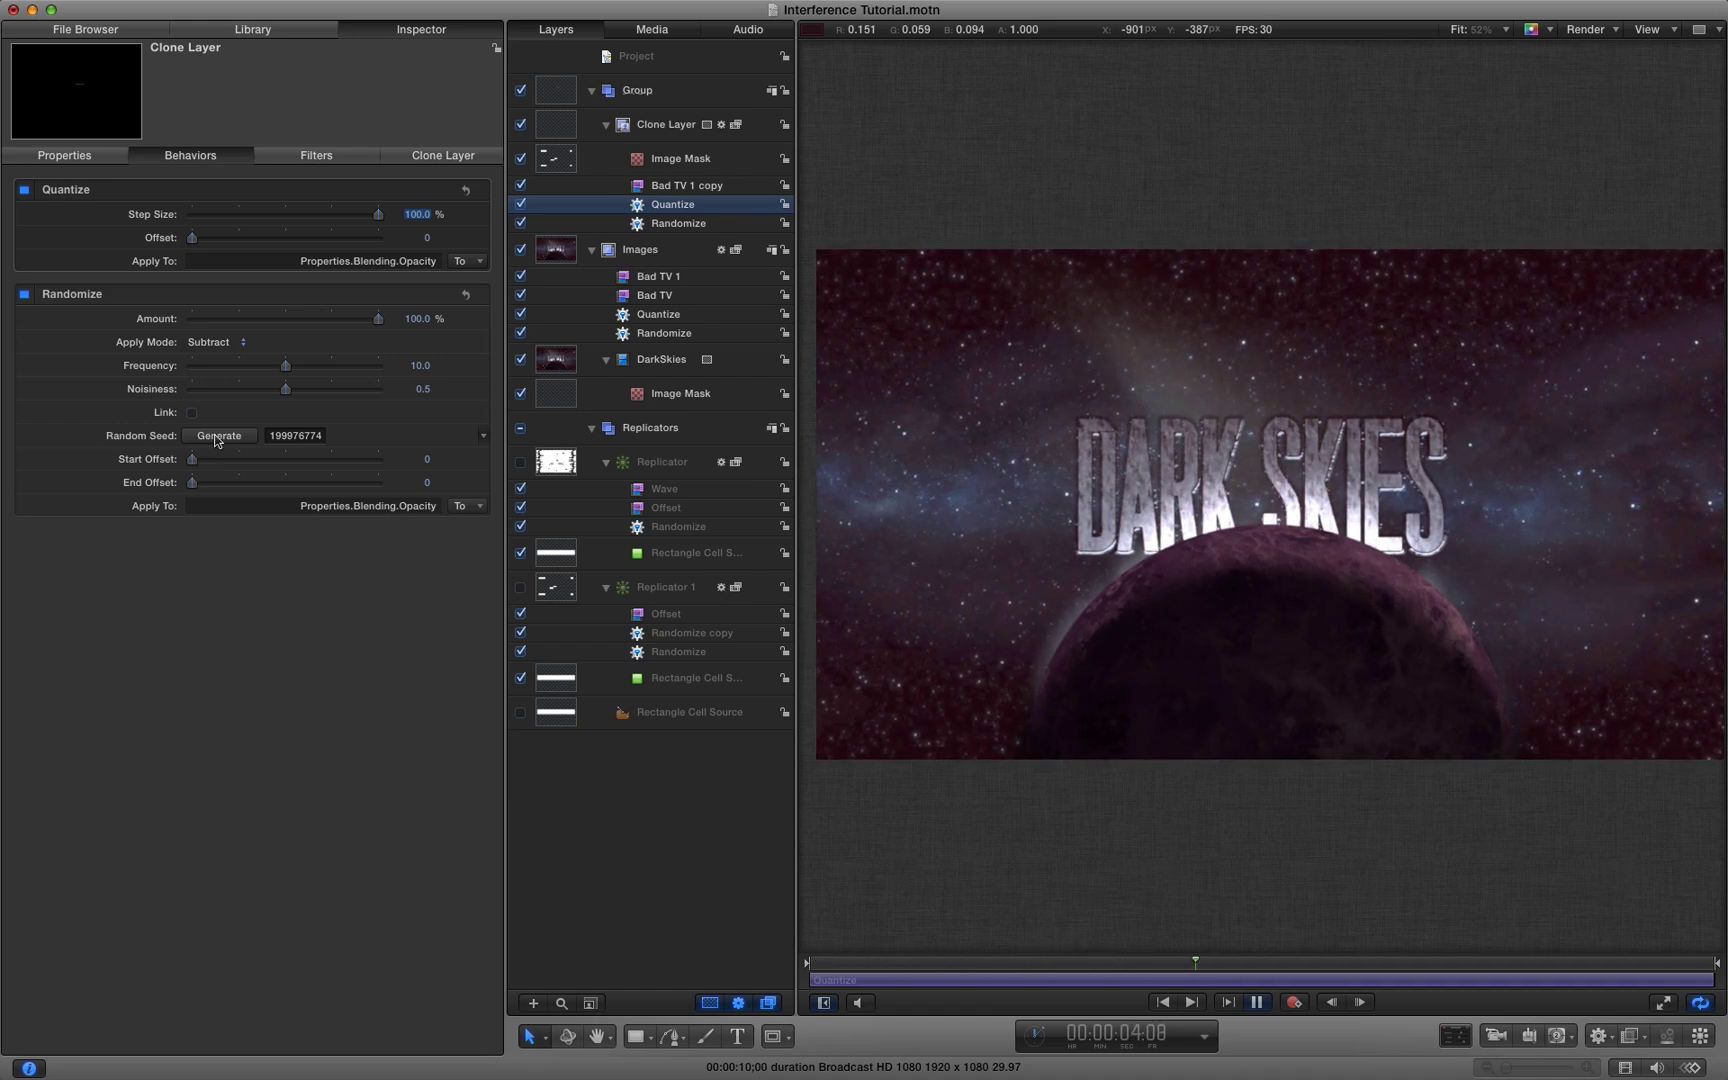
Regenerate the opacity Randomize behavior's Random Seed twice, landing on 188874732
{"action": "left_click", "coordinate": [216, 437]}
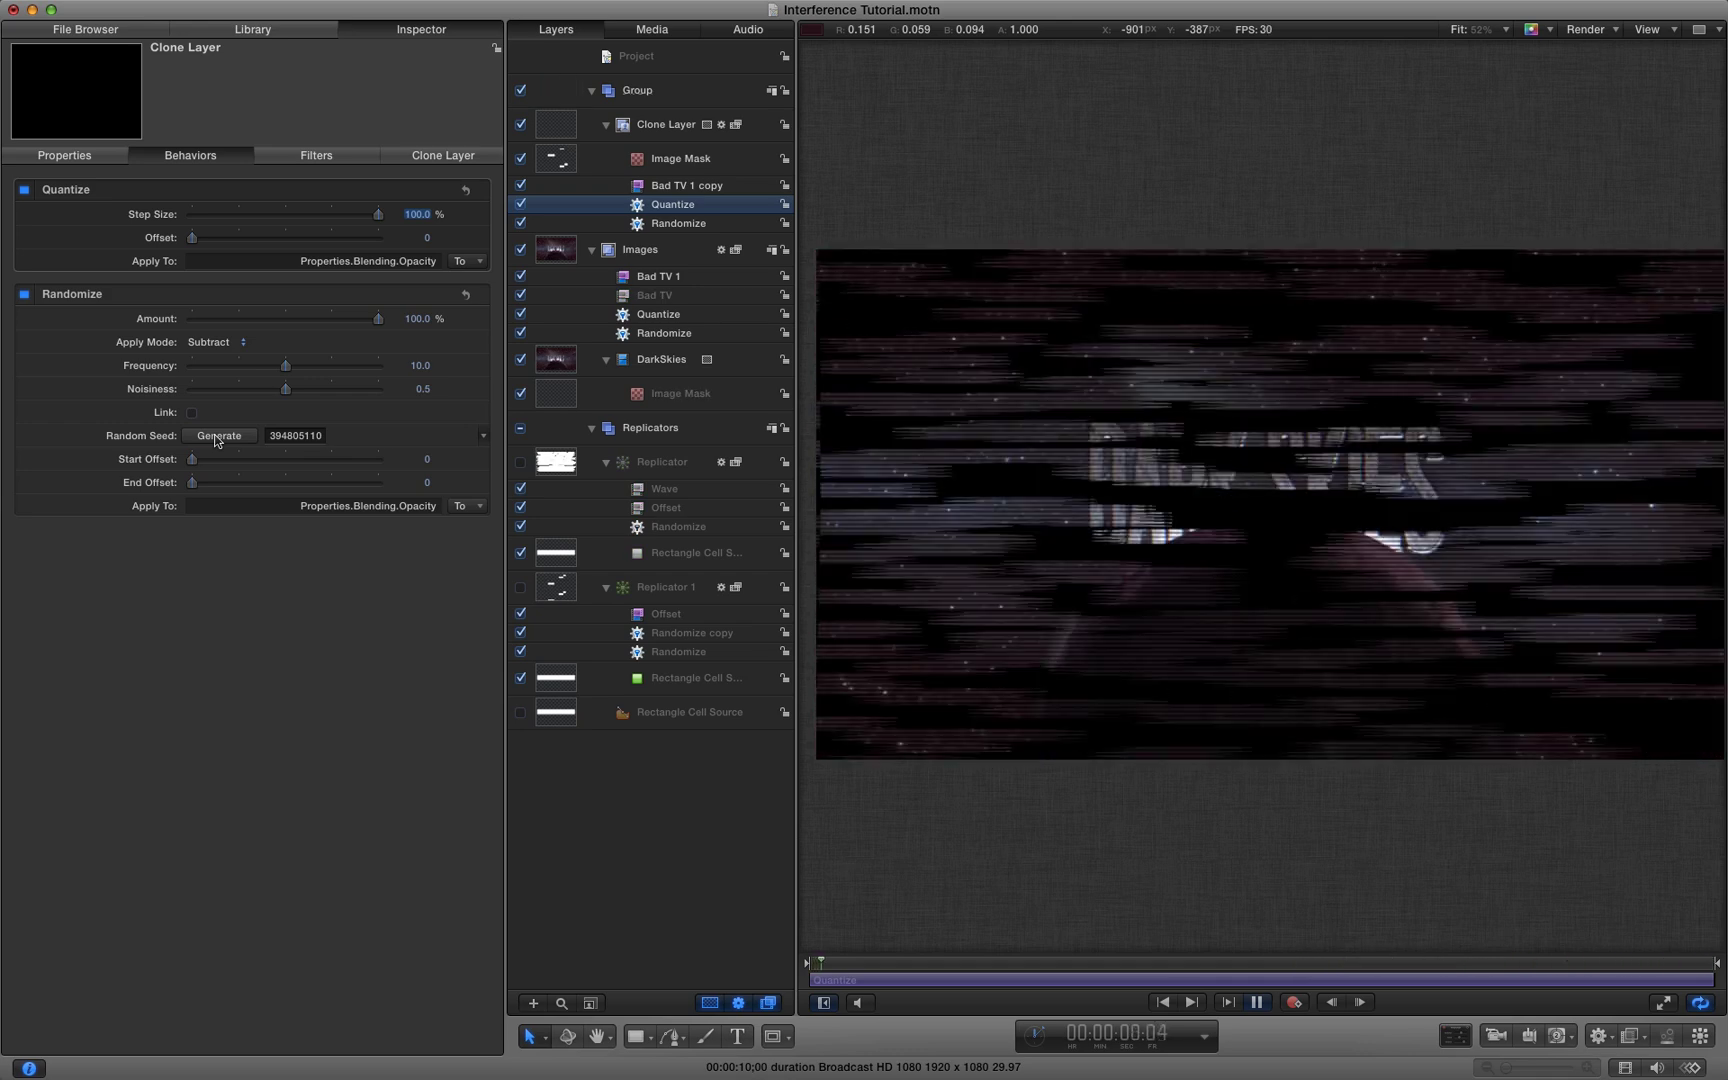
{"action": "left_click", "coordinate": [216, 437]}
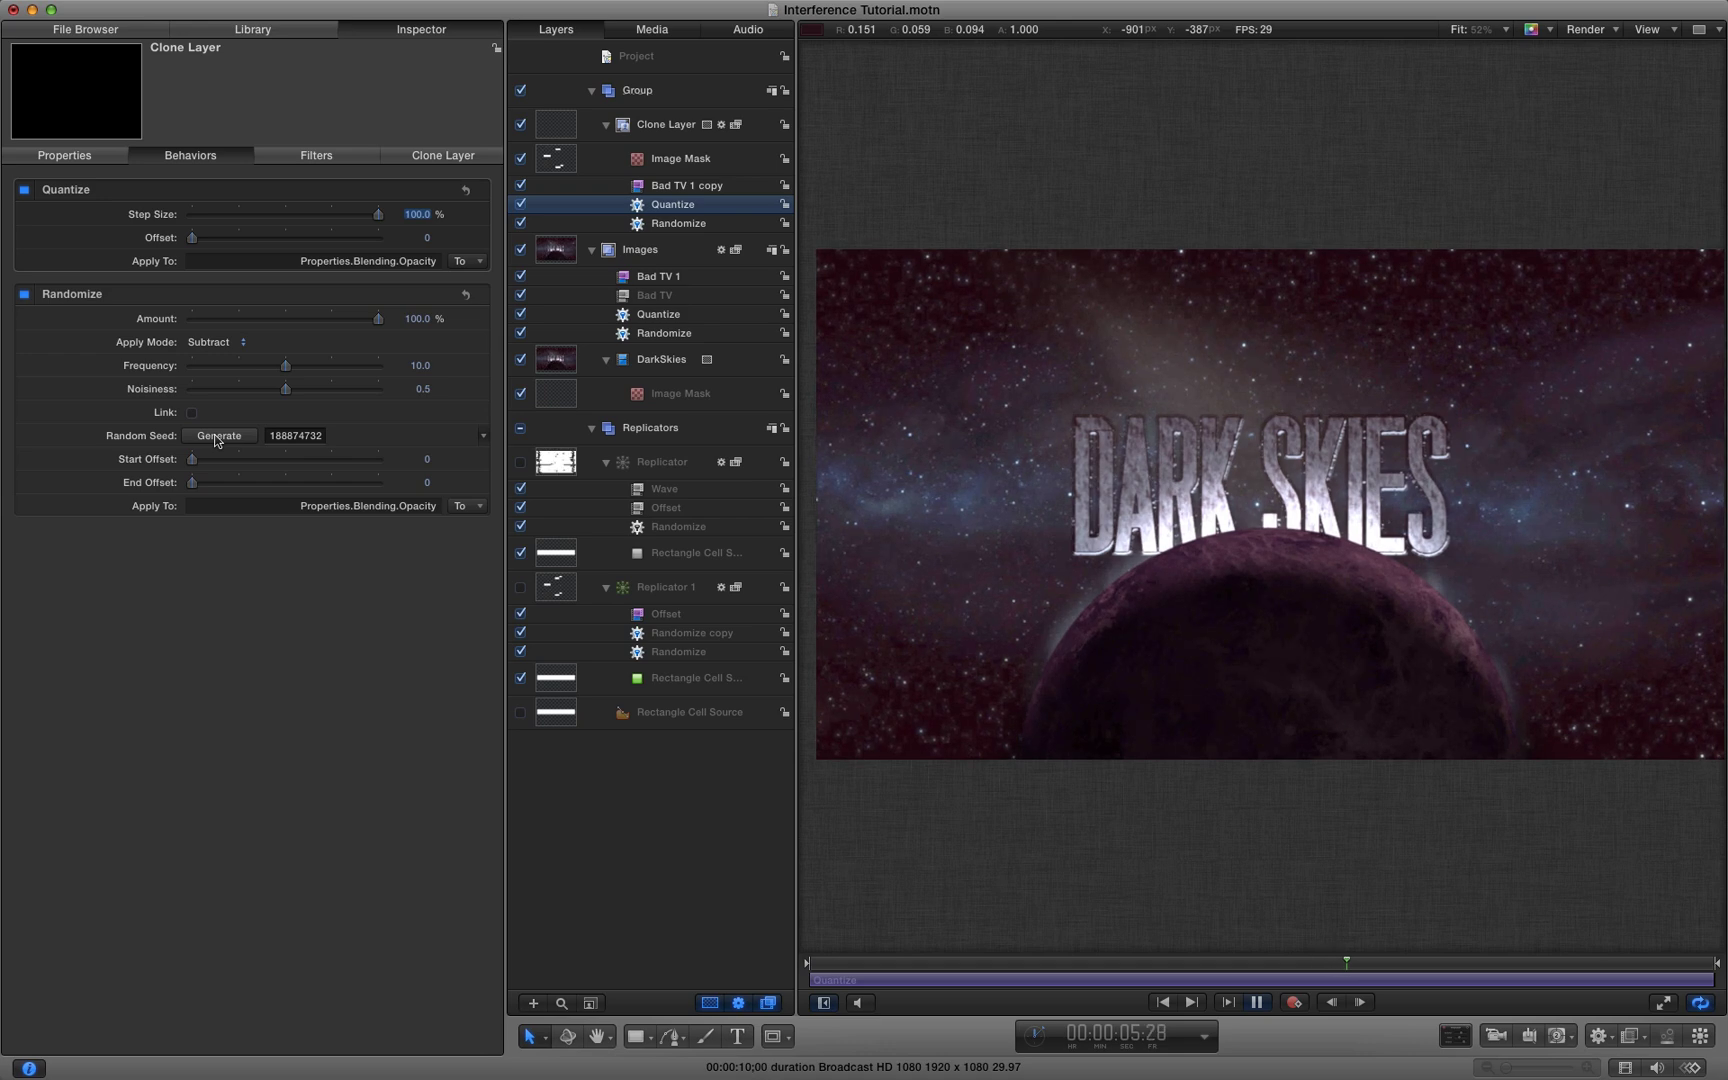
{"action": "left_click", "coordinate": [562, 252]}
Clone the Images group and move the new Group 1 to the top of the layers
{"action": "key", "text": "space"}
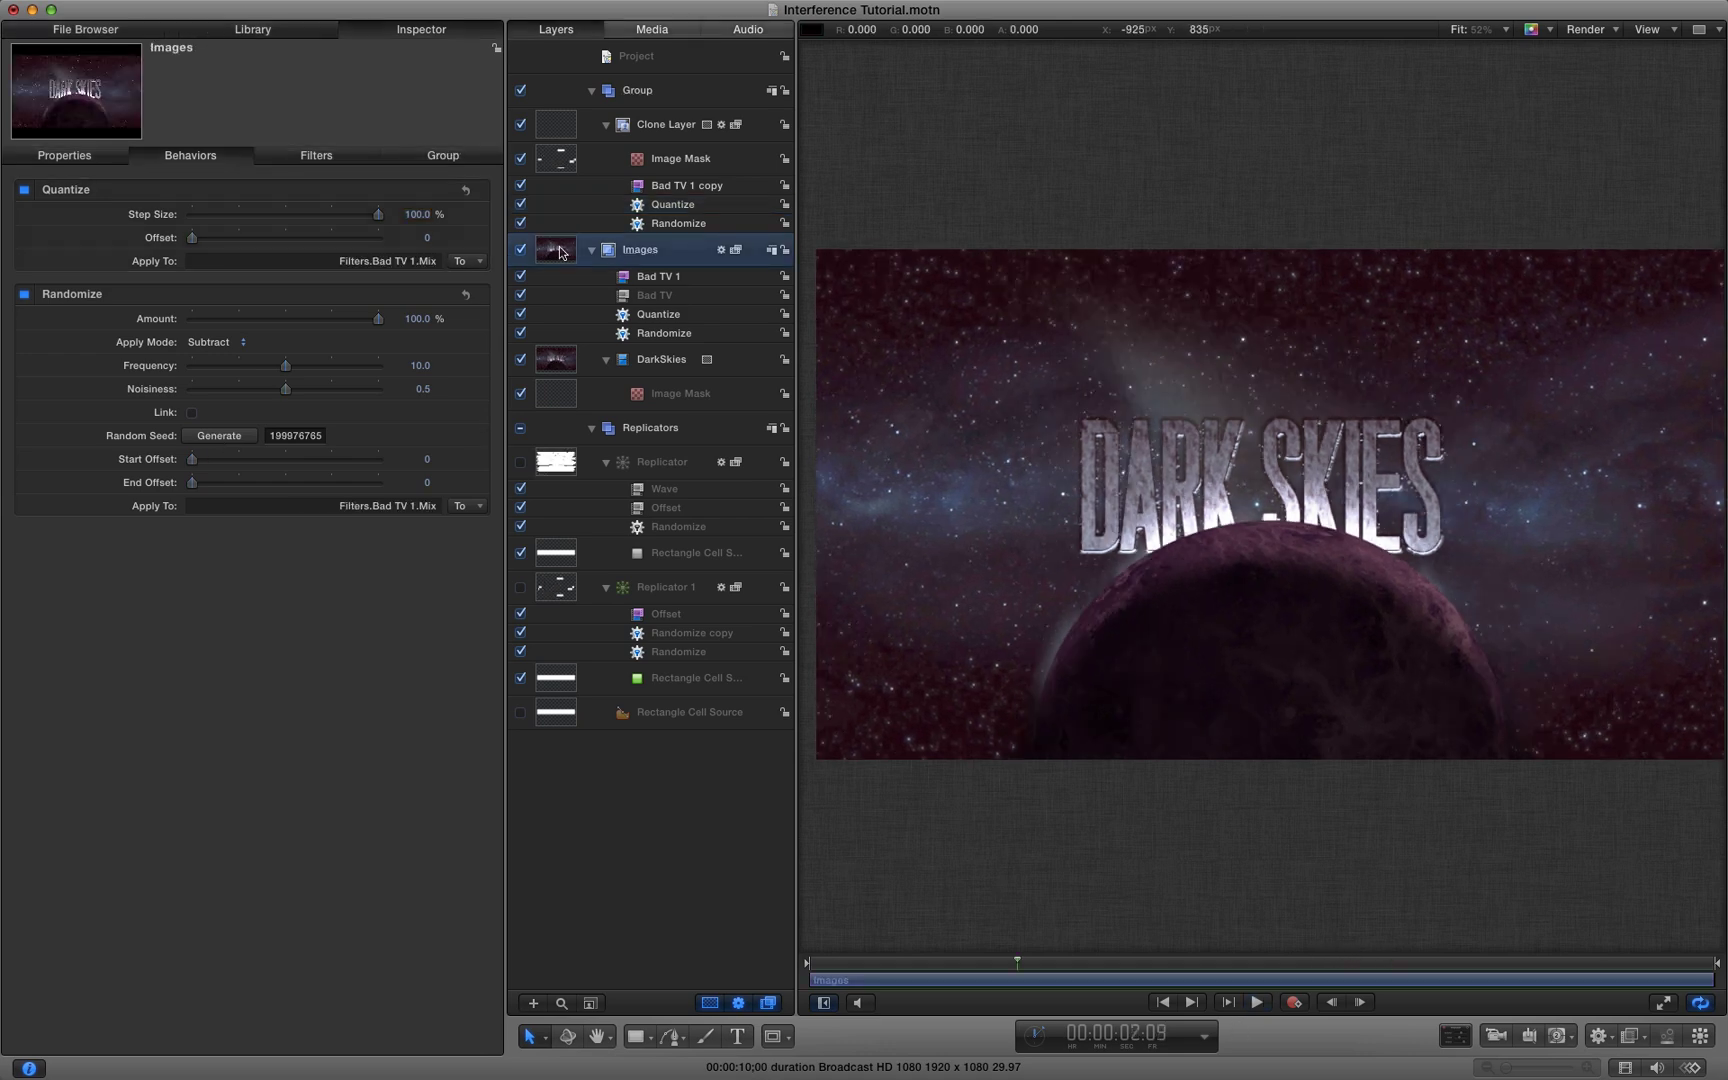
{"action": "key", "text": "k"}
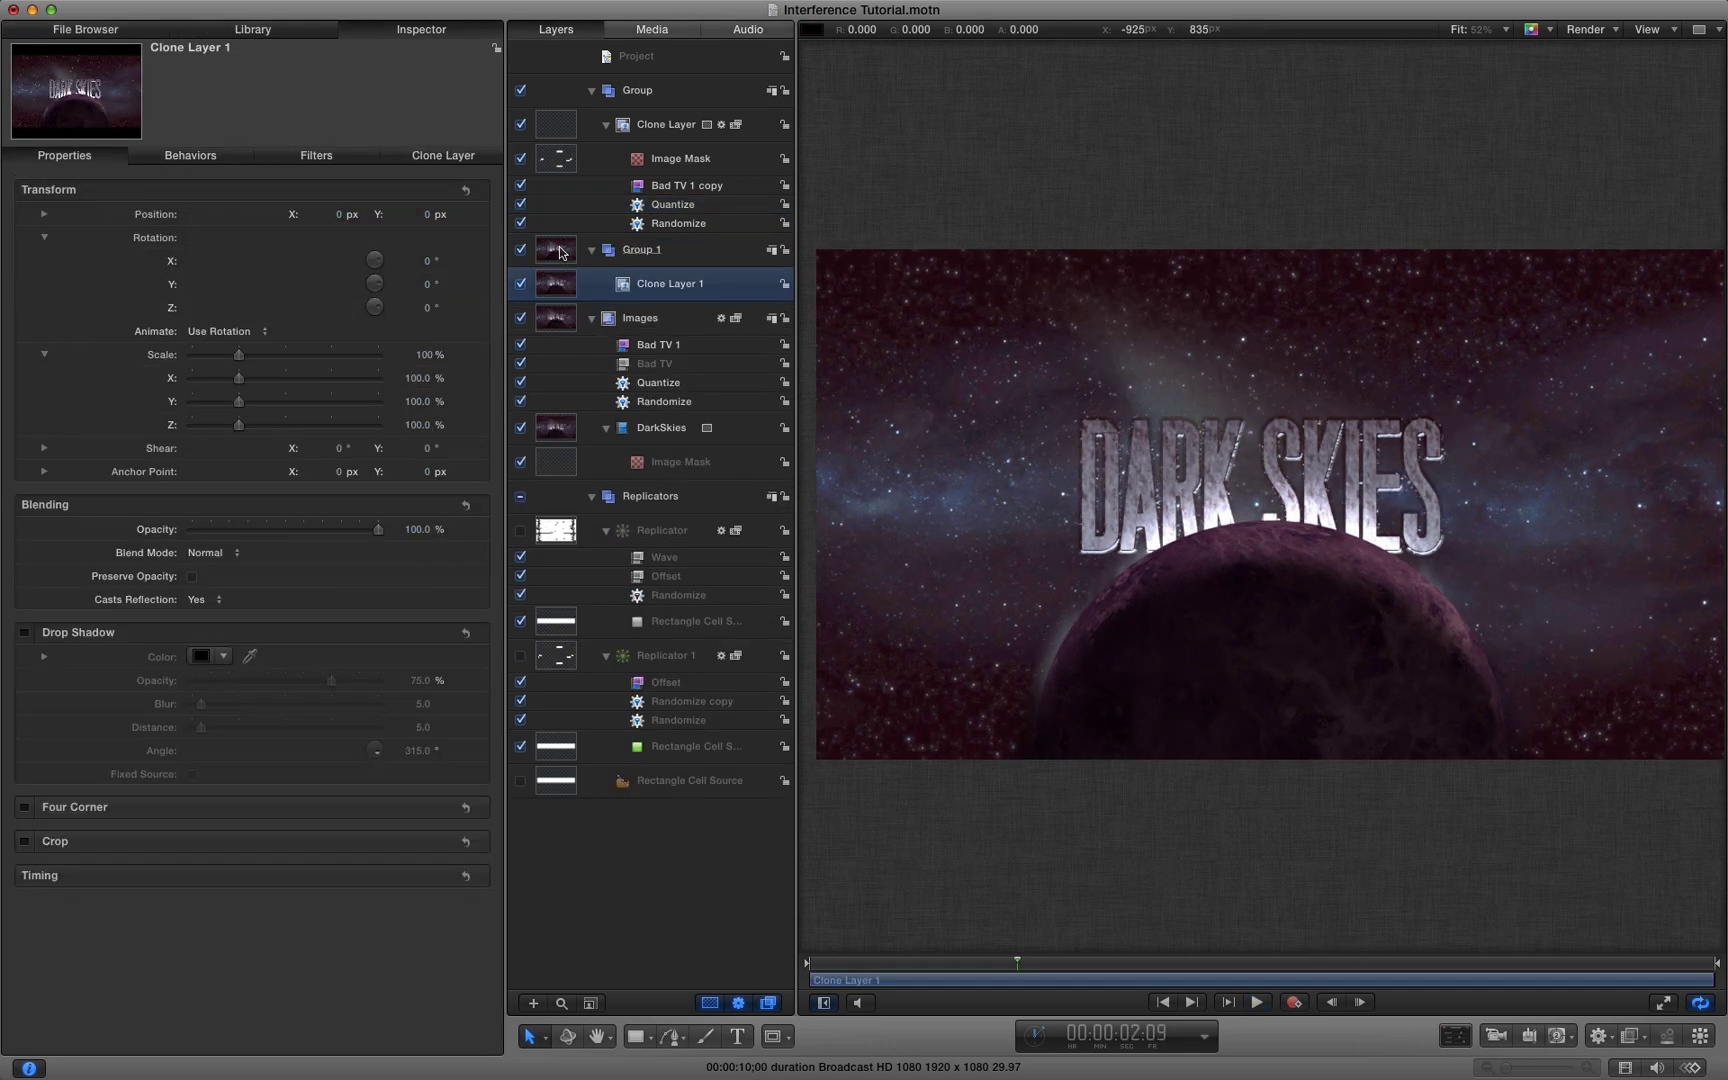
{"action": "left_click", "coordinate": [556, 258]}
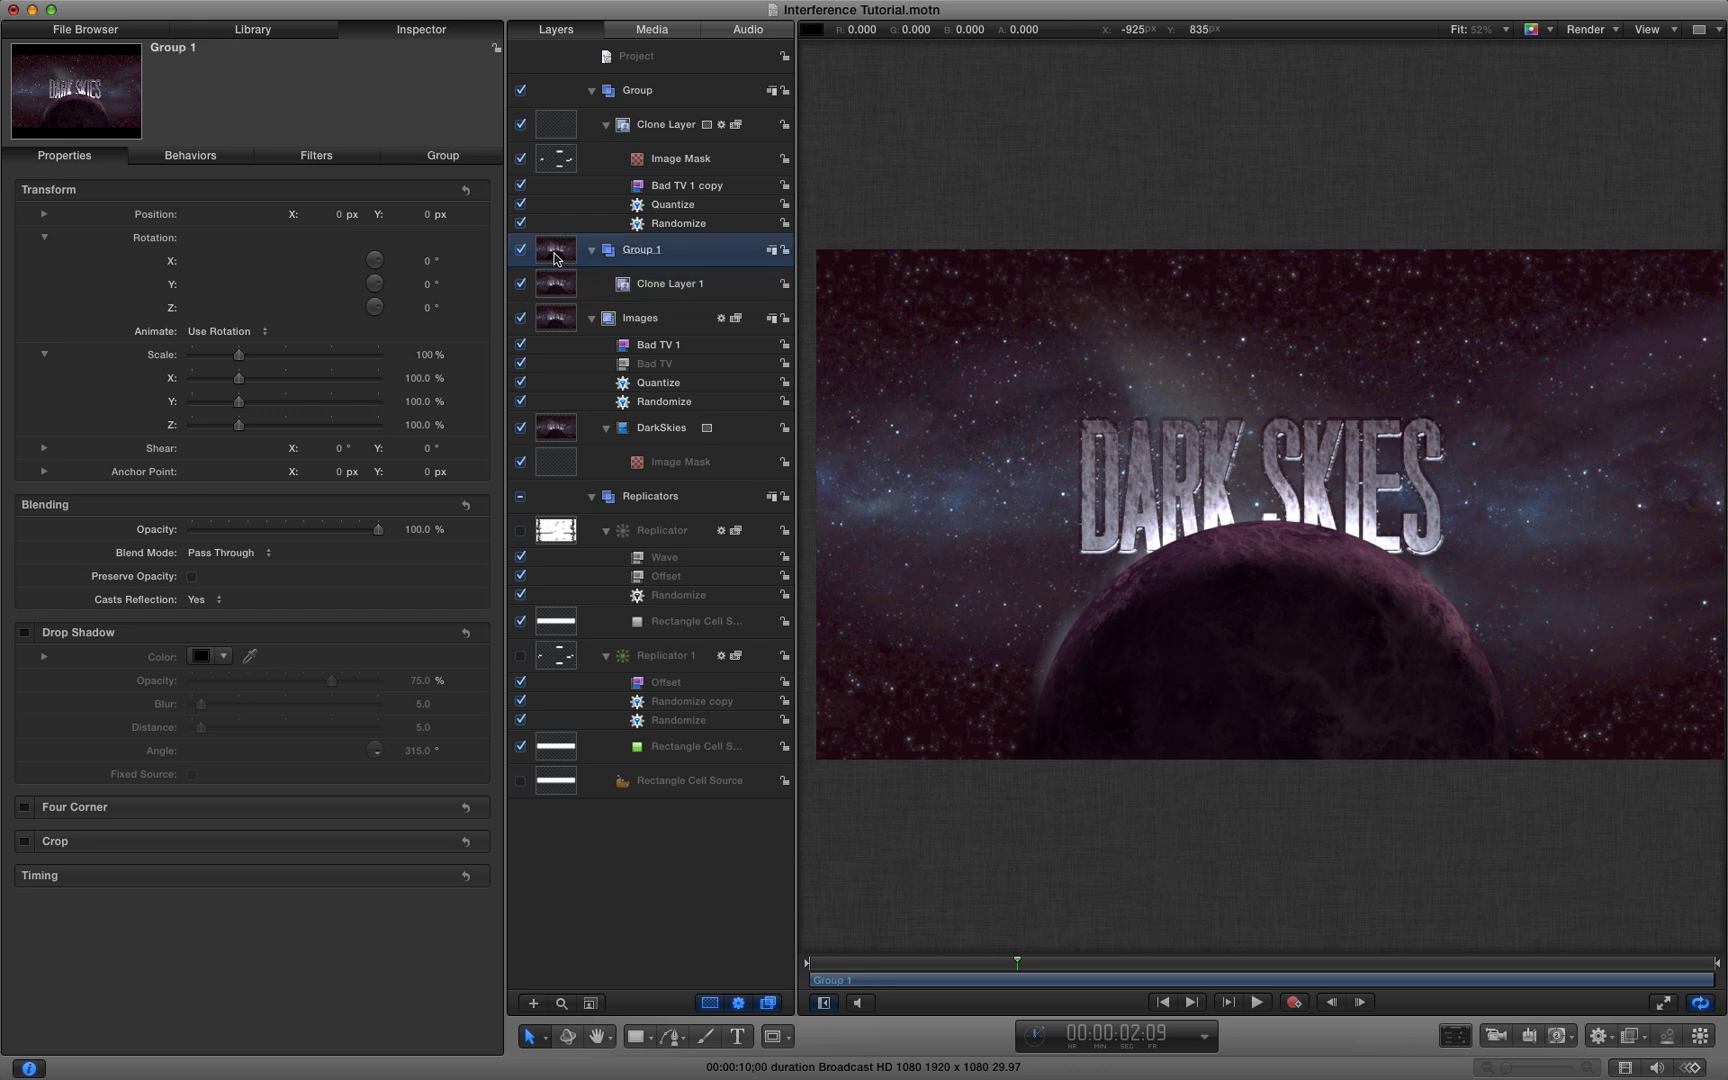
{"action": "key", "text": "super+bracketleft"}
{"action": "key", "text": "super+bracketright"}
{"action": "key", "text": "super+bracketright"}
{"action": "key", "text": "Down"}
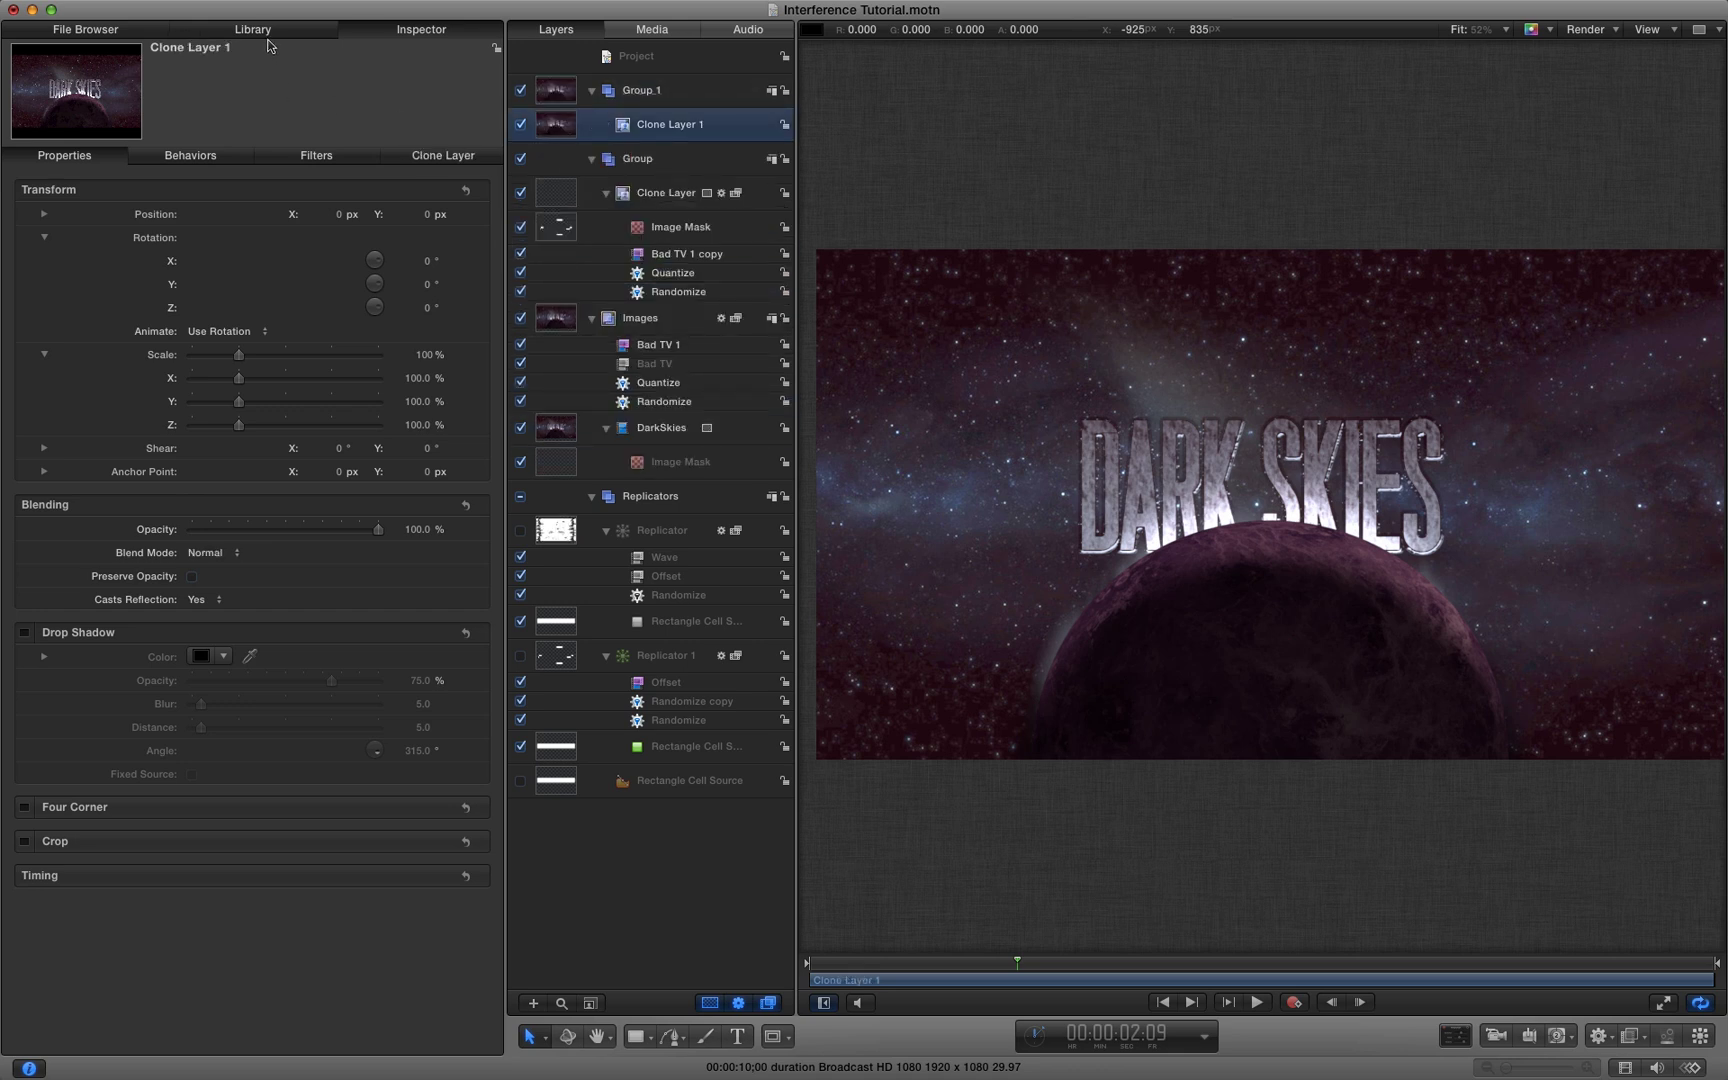
Apply a Hue/Saturation filter to Clone Layer 1 with Saturation -0.43 and Value 2
{"action": "left_click", "coordinate": [266, 35]}
{"action": "left_click", "coordinate": [60, 191]}
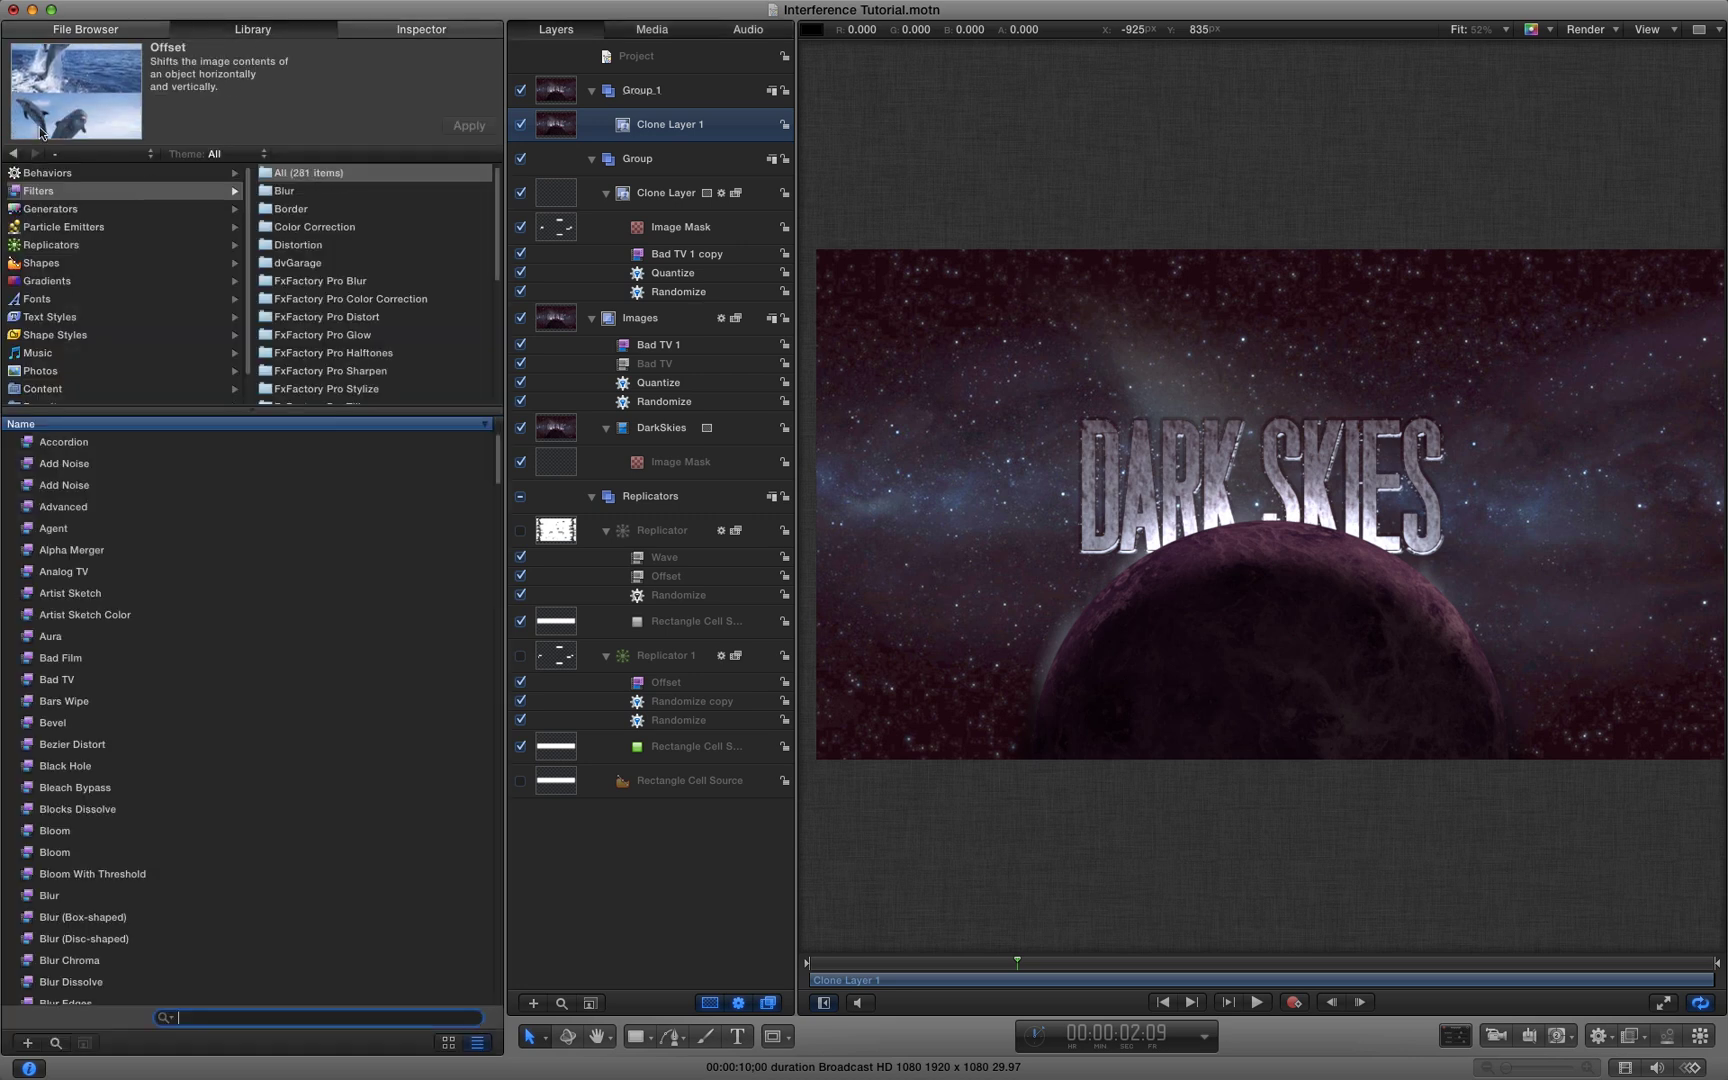
{"action": "left_click", "coordinate": [310, 227]}
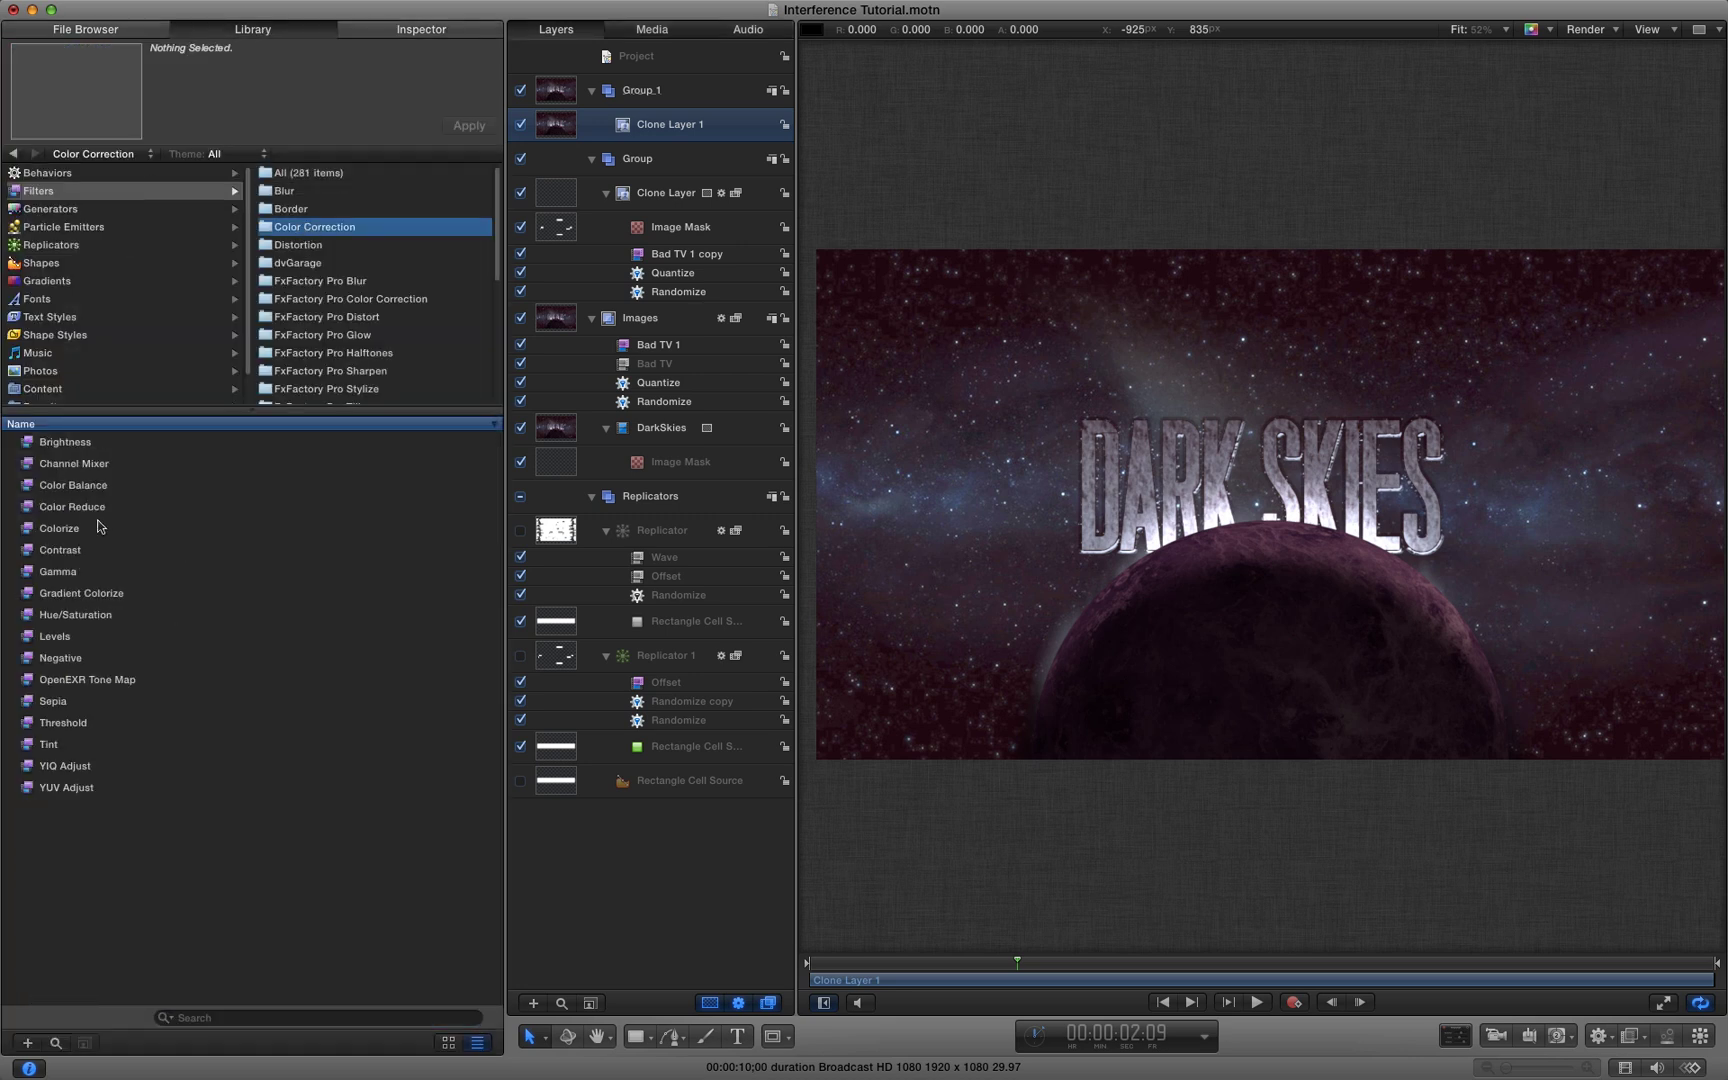
{"action": "mouse_move", "coordinate": [28, 614]}
{"action": "left_mouse_down"}
{"action": "mouse_move", "coordinate": [930, 265]}
{"action": "mouse_move", "coordinate": [640, 110]}
{"action": "mouse_move", "coordinate": [622, 125]}
{"action": "left_mouse_up"}
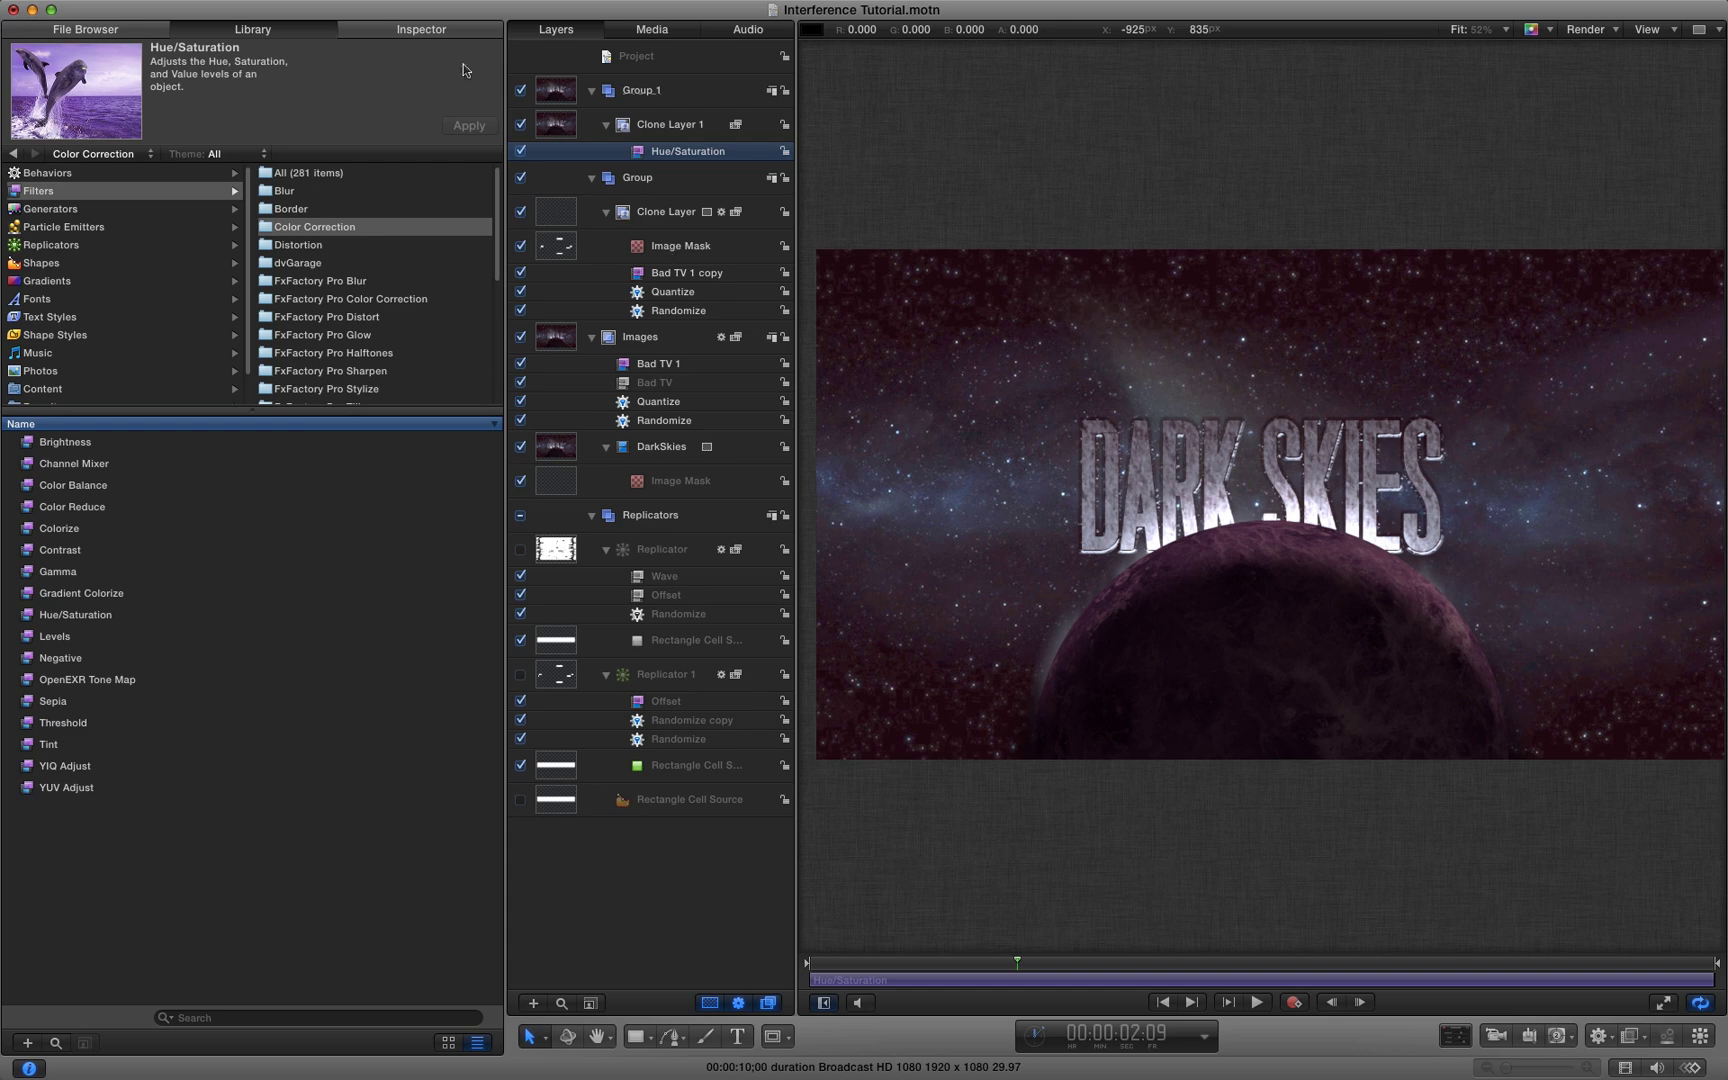
{"action": "left_click", "coordinate": [421, 30]}
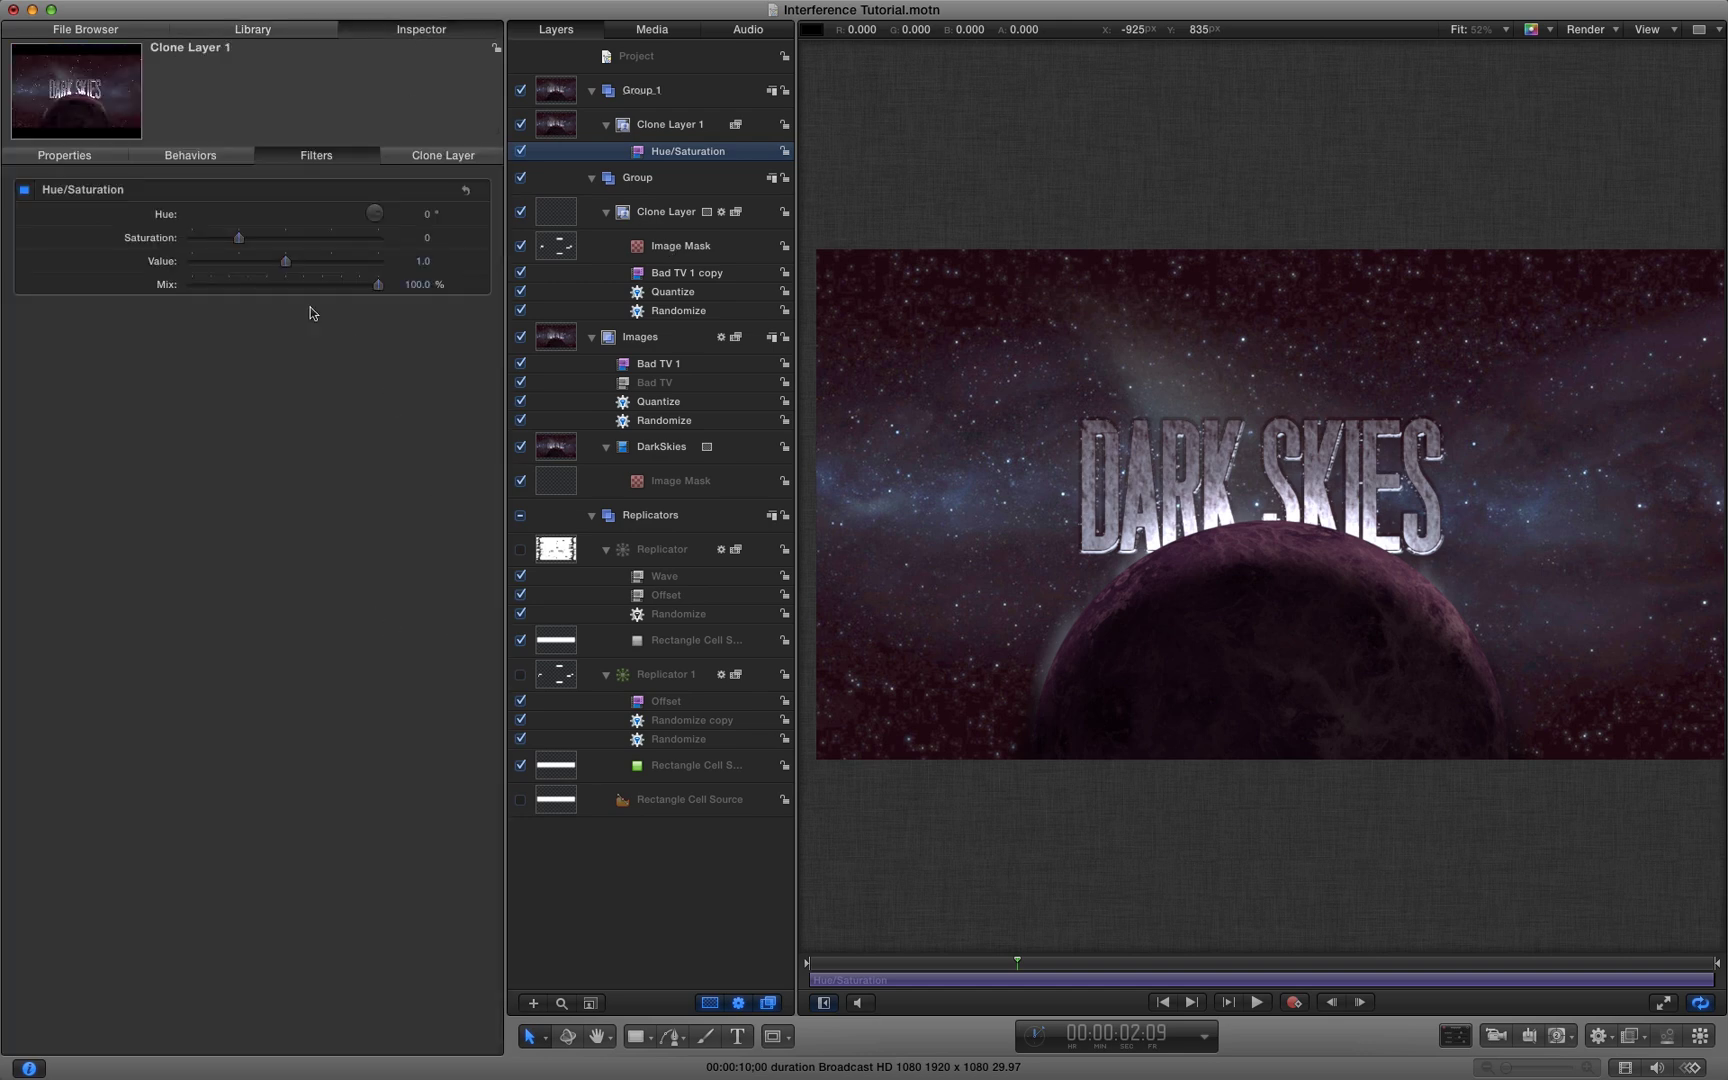
{"action": "left_click_drag", "start_coordinate": [239, 237], "coordinate": [436, 271]}
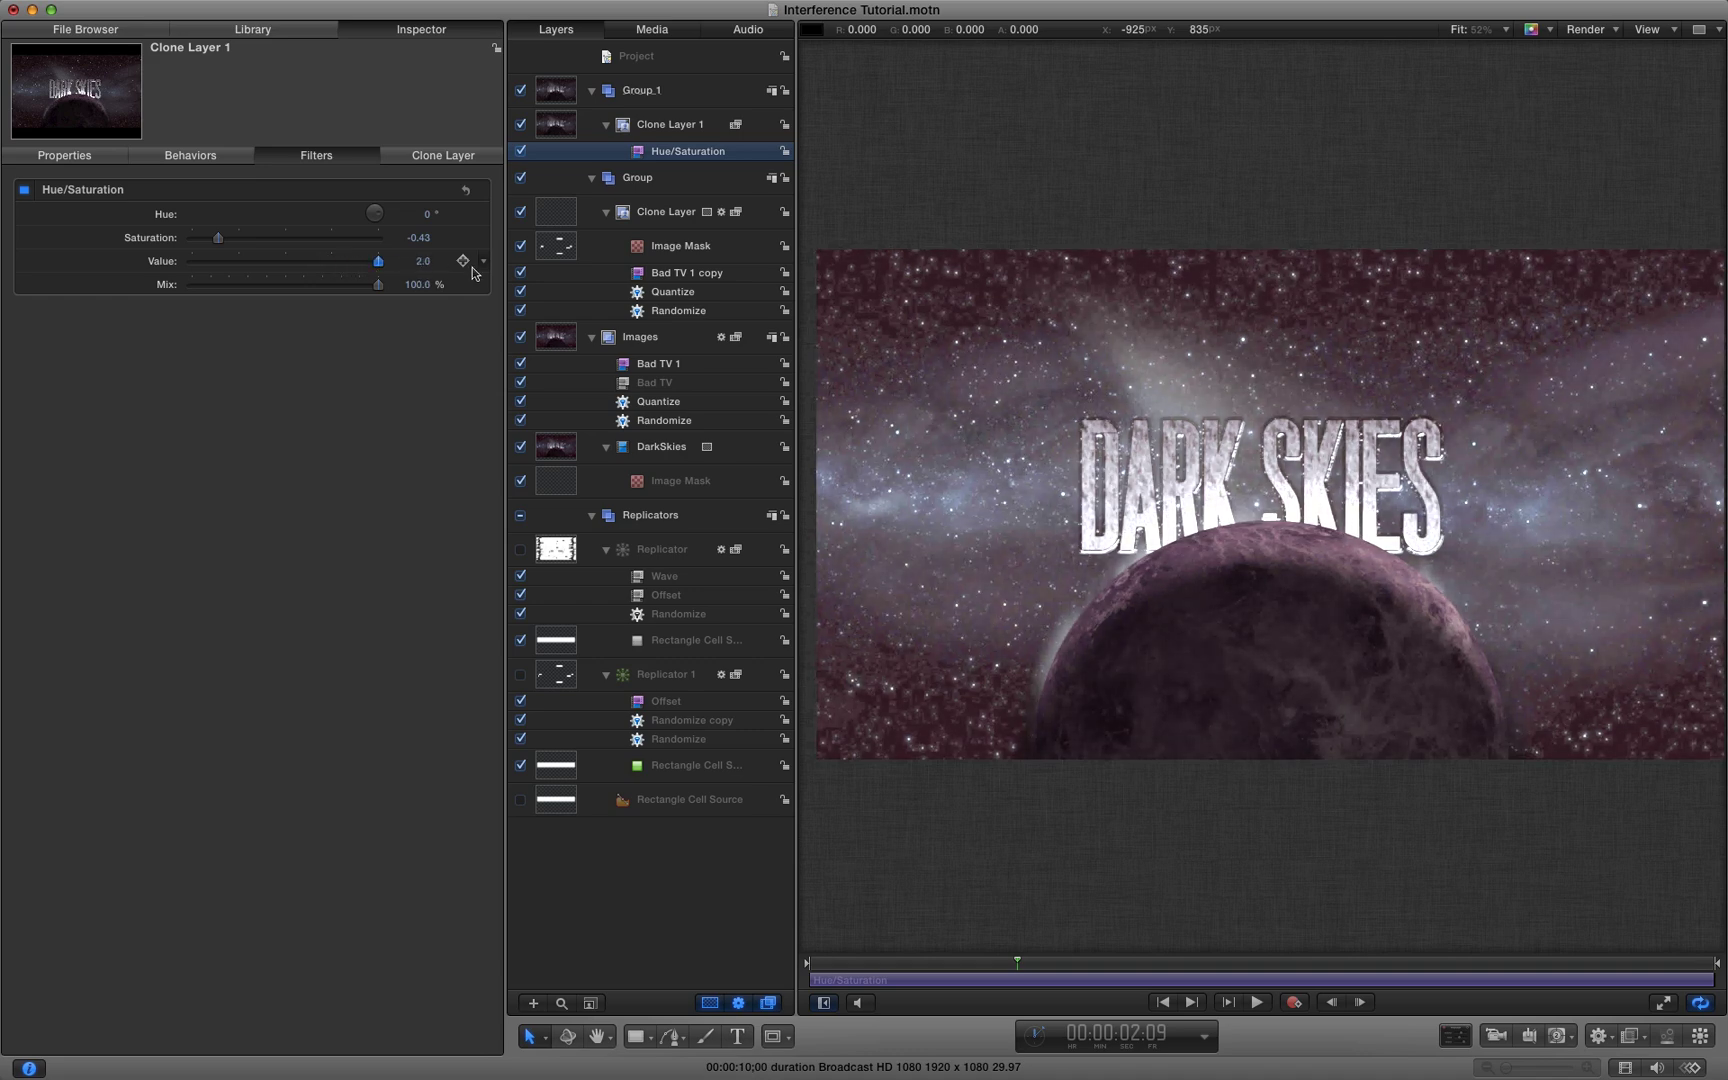
Rename Replicator 1 to Replicator Blocks, then to Replicator Scale
{"action": "left_click", "coordinate": [560, 125]}
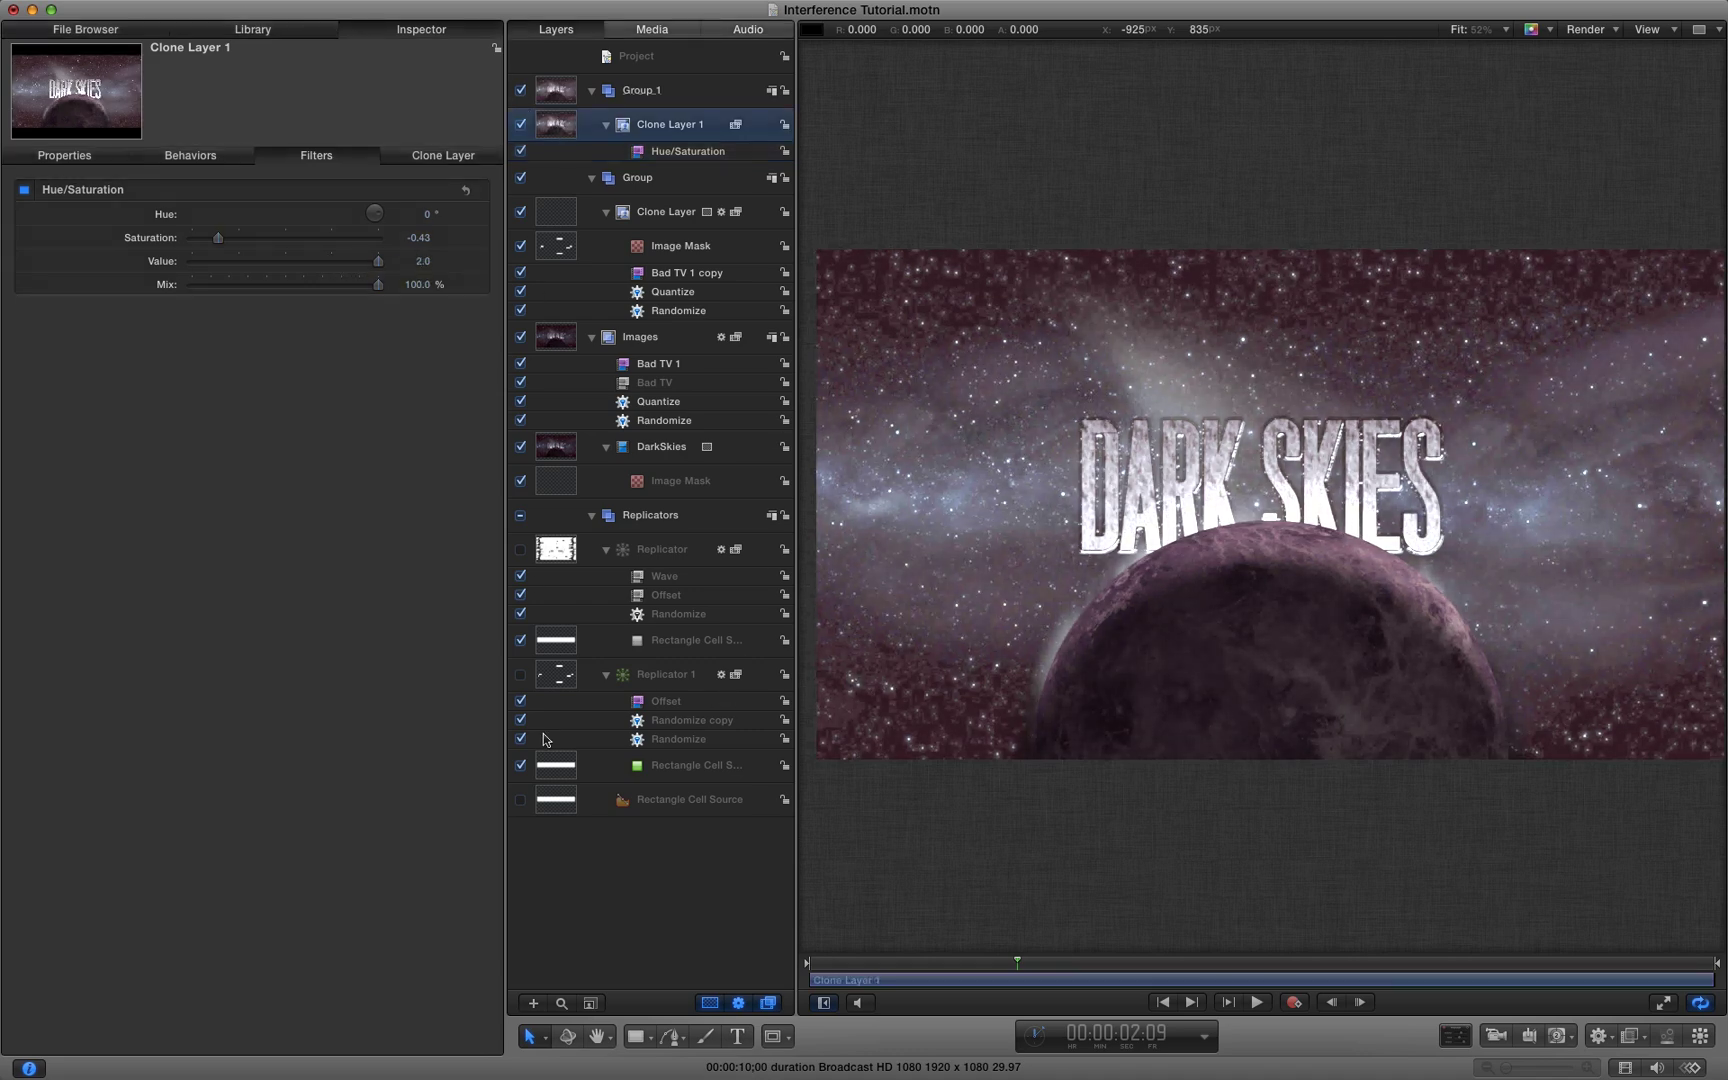
{"action": "double_click", "coordinate": [667, 674]}
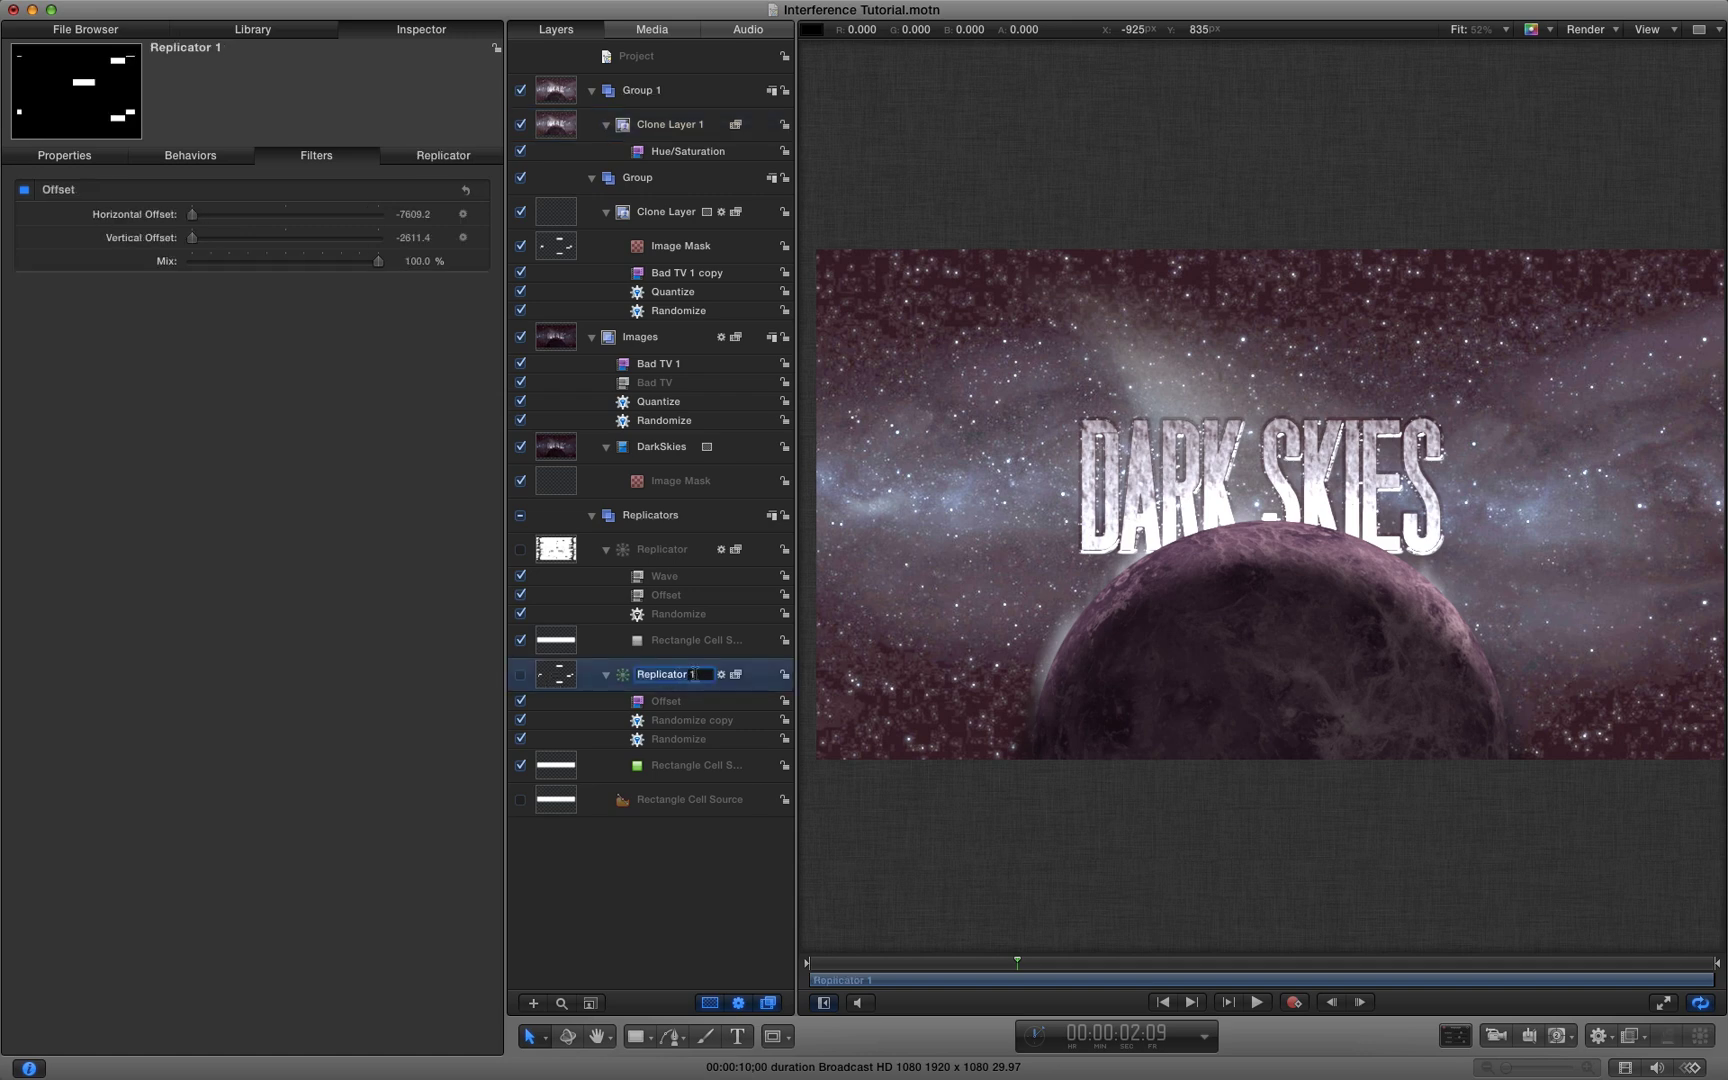
{"action": "left_click", "coordinate": [695, 673]}
{"action": "key", "text": "super+a"}
{"action": "type", "text": "Blocks"}
{"action": "key", "text": "Return"}
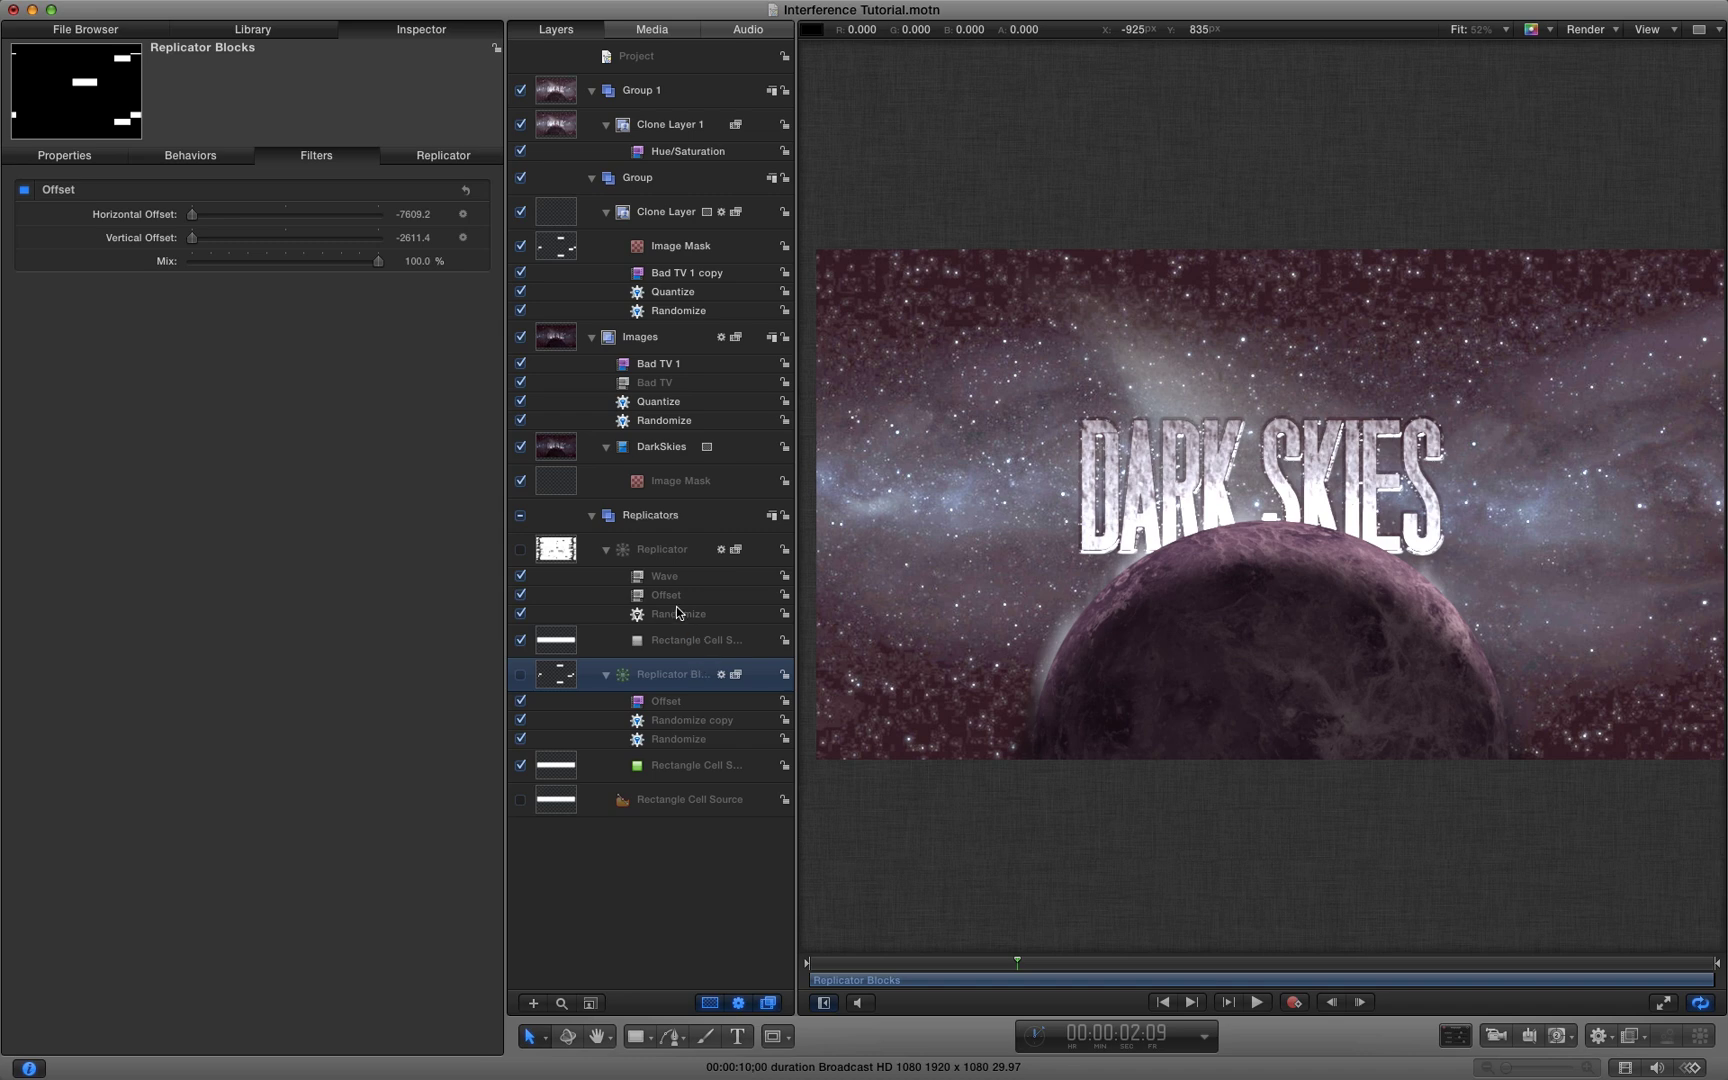
{"action": "double_click", "coordinate": [729, 677]}
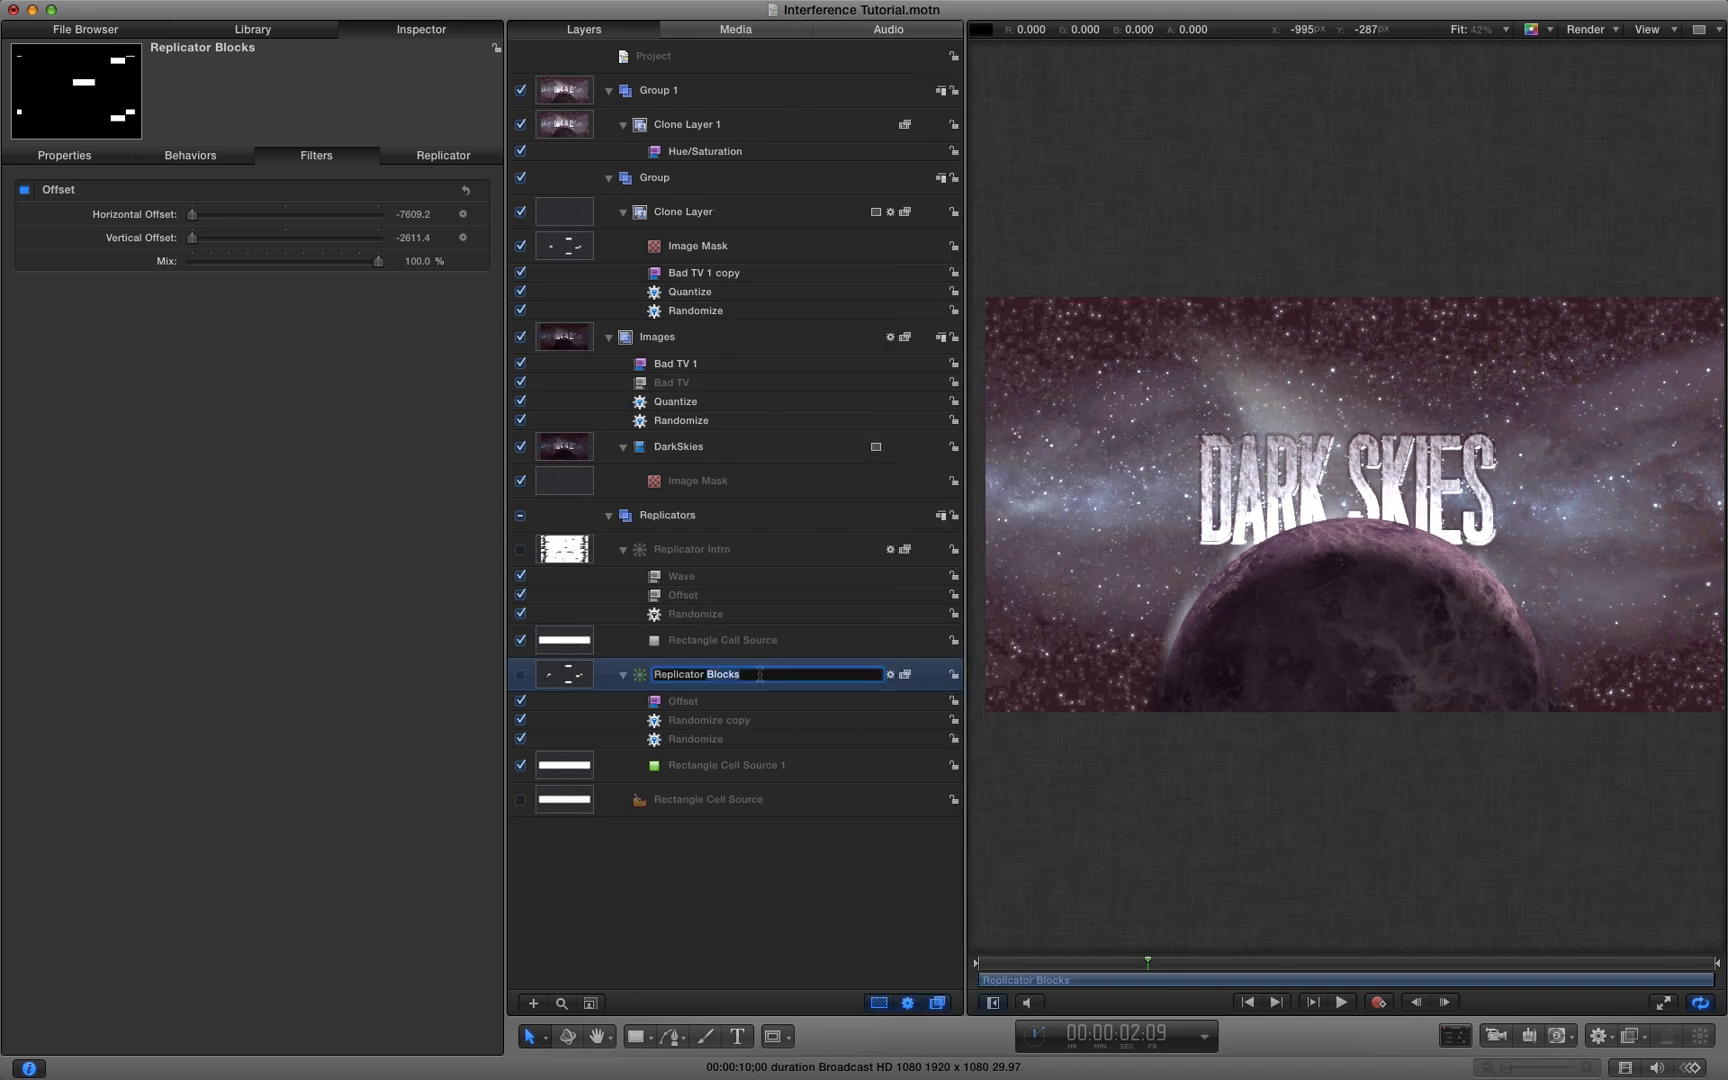
{"action": "type", "text": "Scale"}
{"action": "key", "text": "Return"}
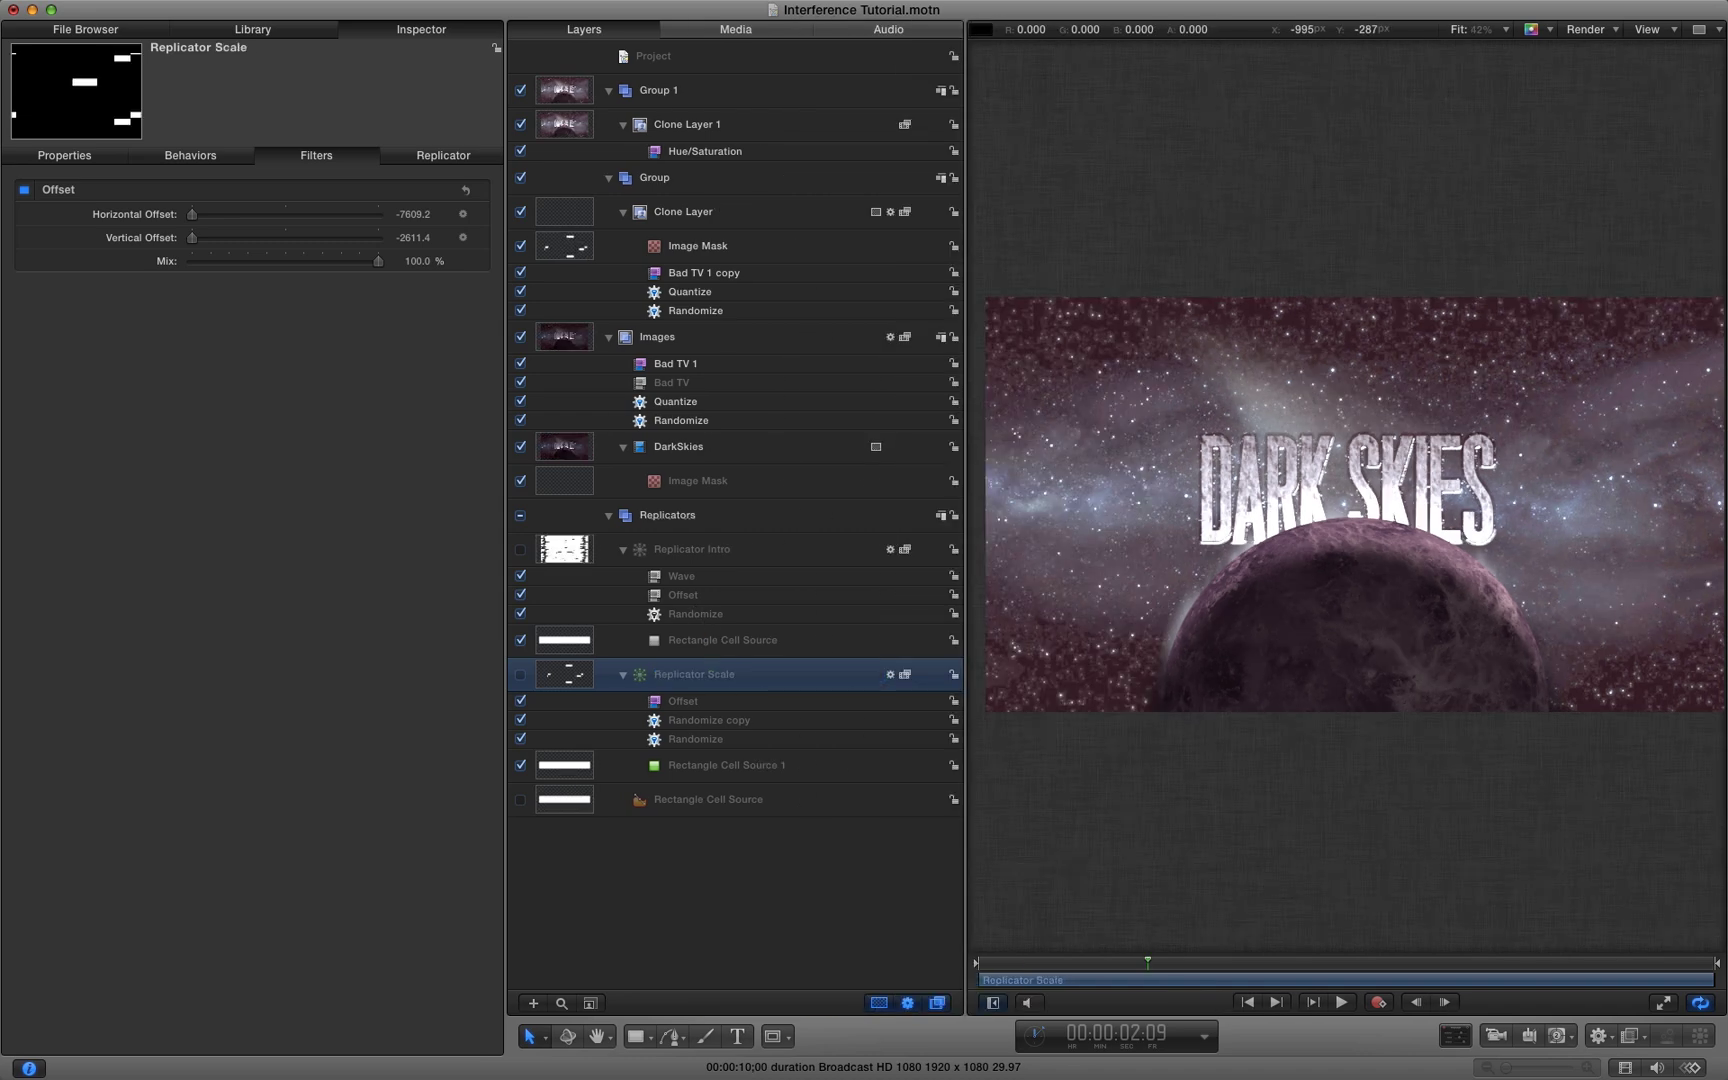
Duplicate Replicator Scale, name the copy Replicator Brightness, and make it active
{"action": "right_click", "coordinate": [566, 674]}
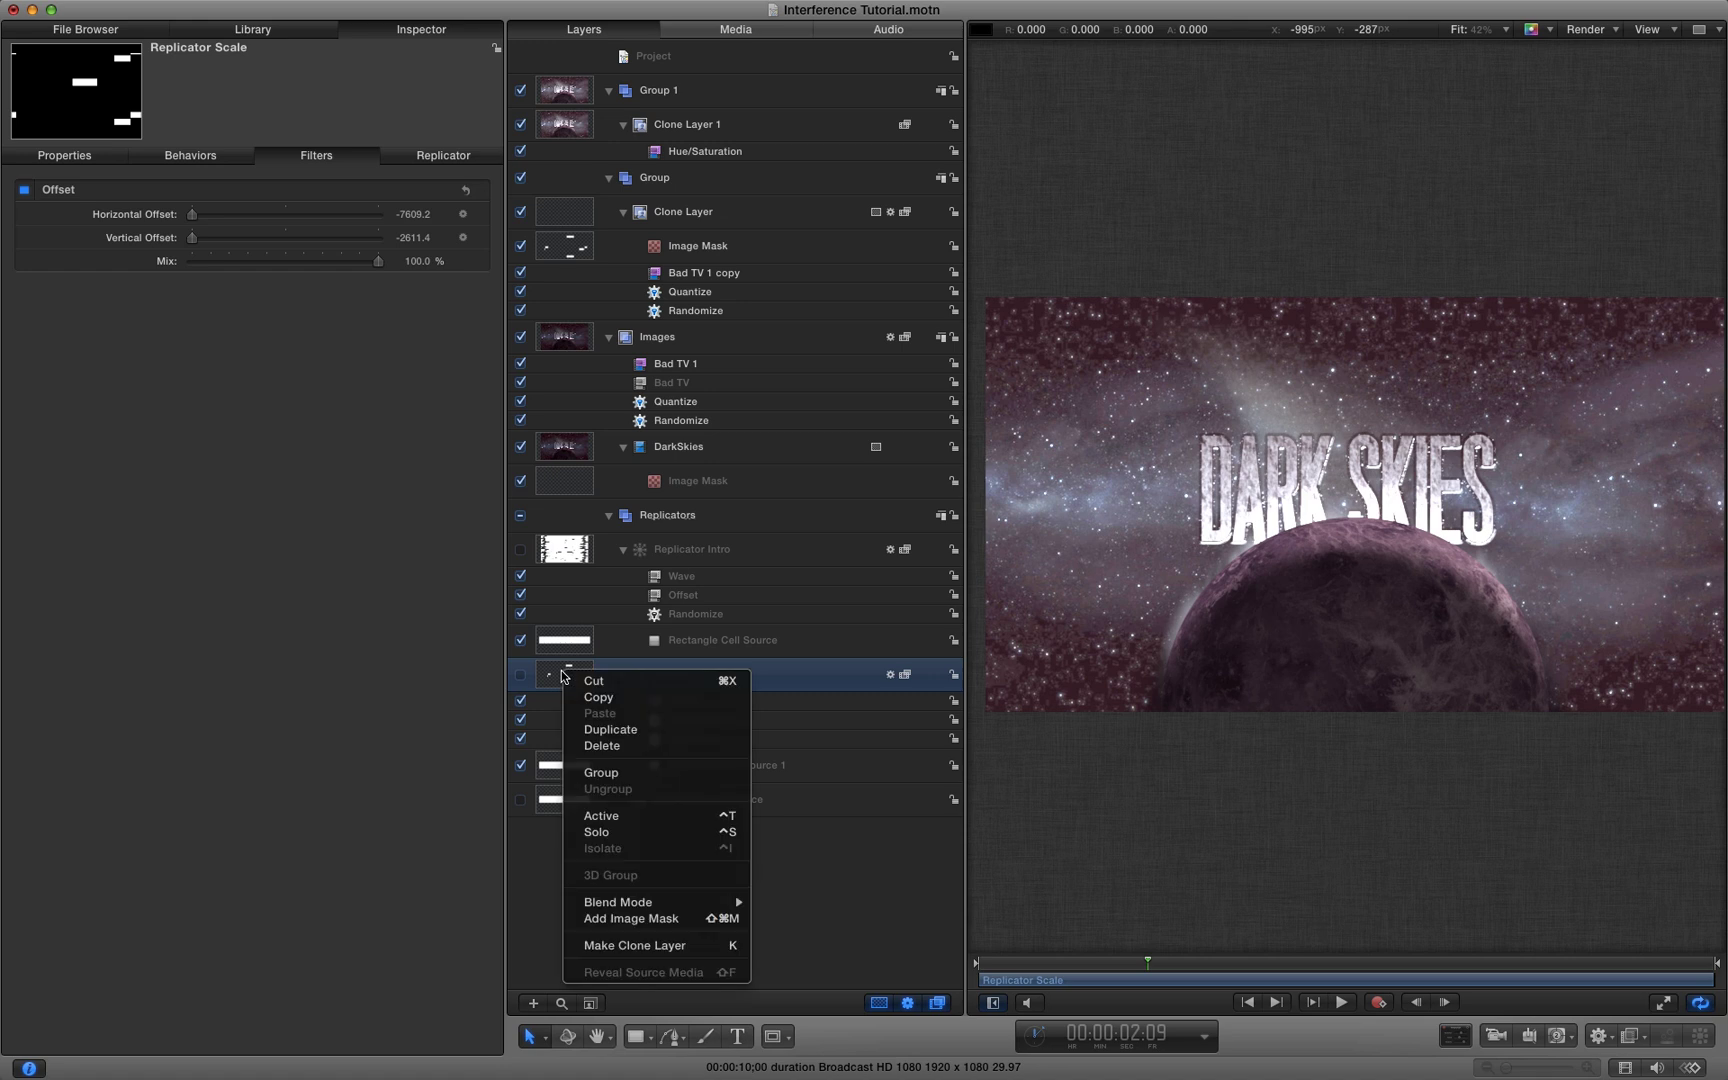
{"action": "left_click", "coordinate": [612, 730]}
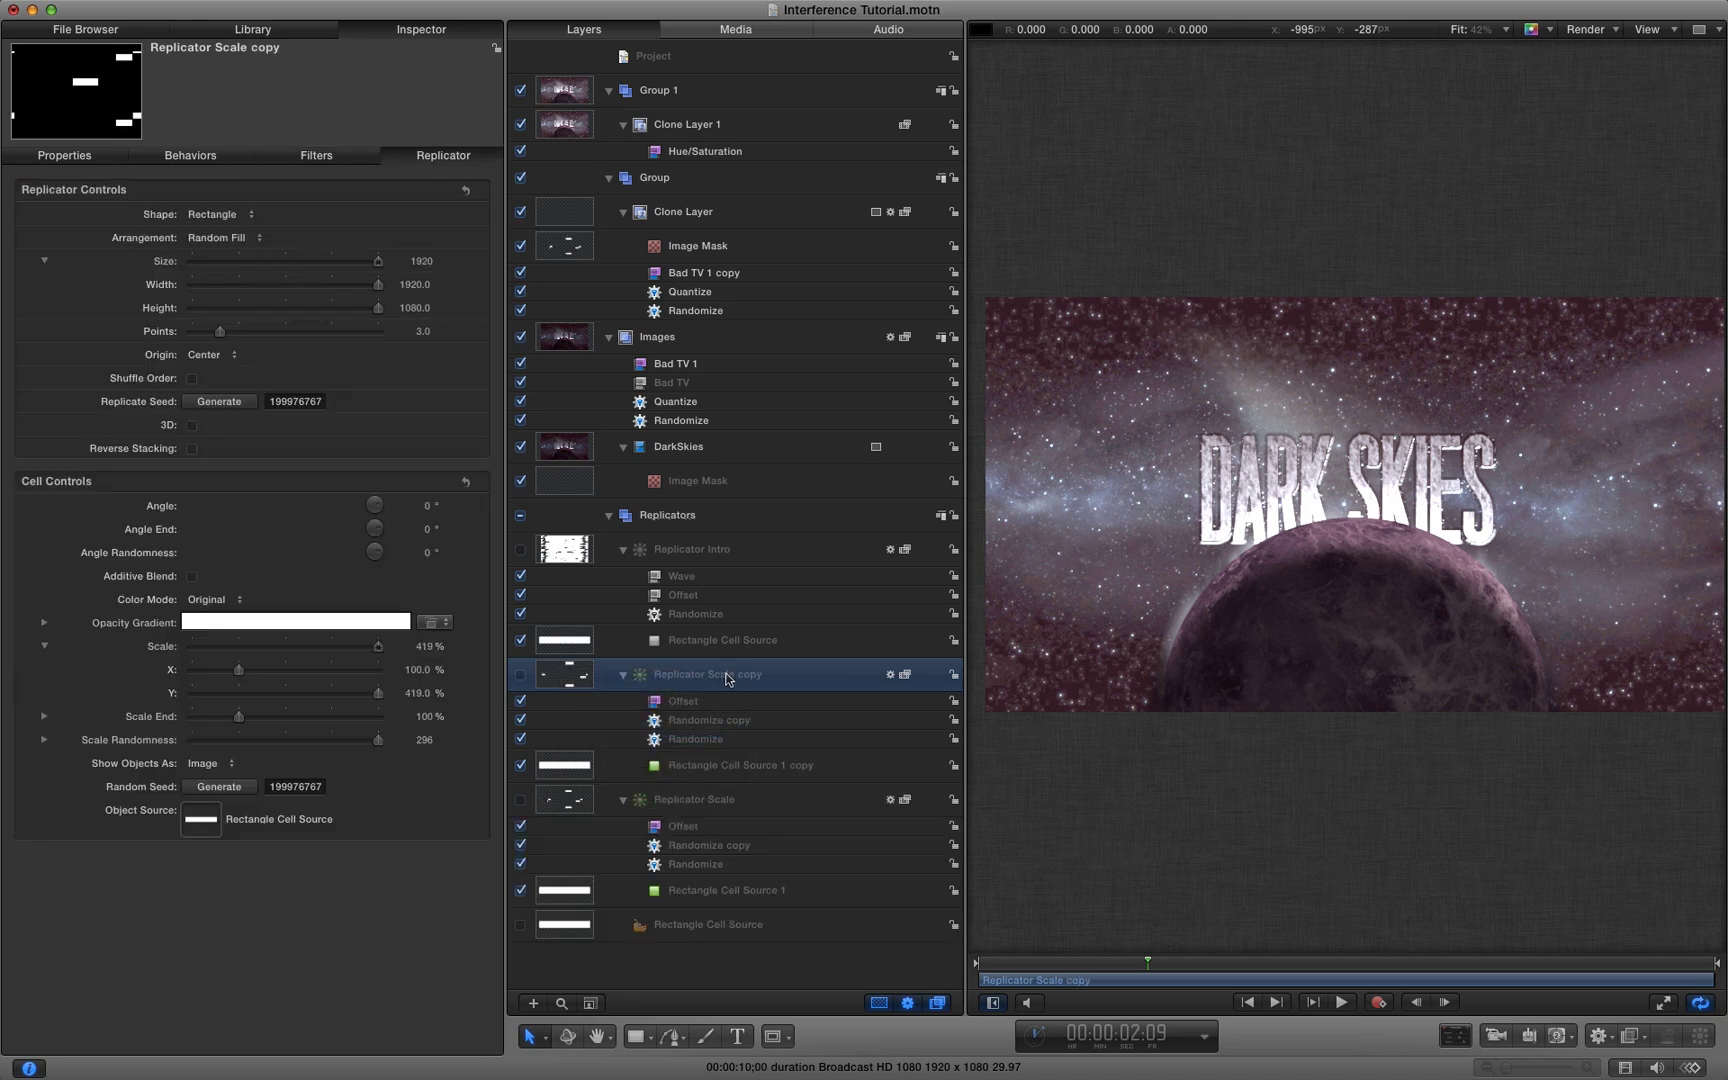
{"action": "double_click", "coordinate": [771, 688]}
{"action": "type", "text": "Brightness"}
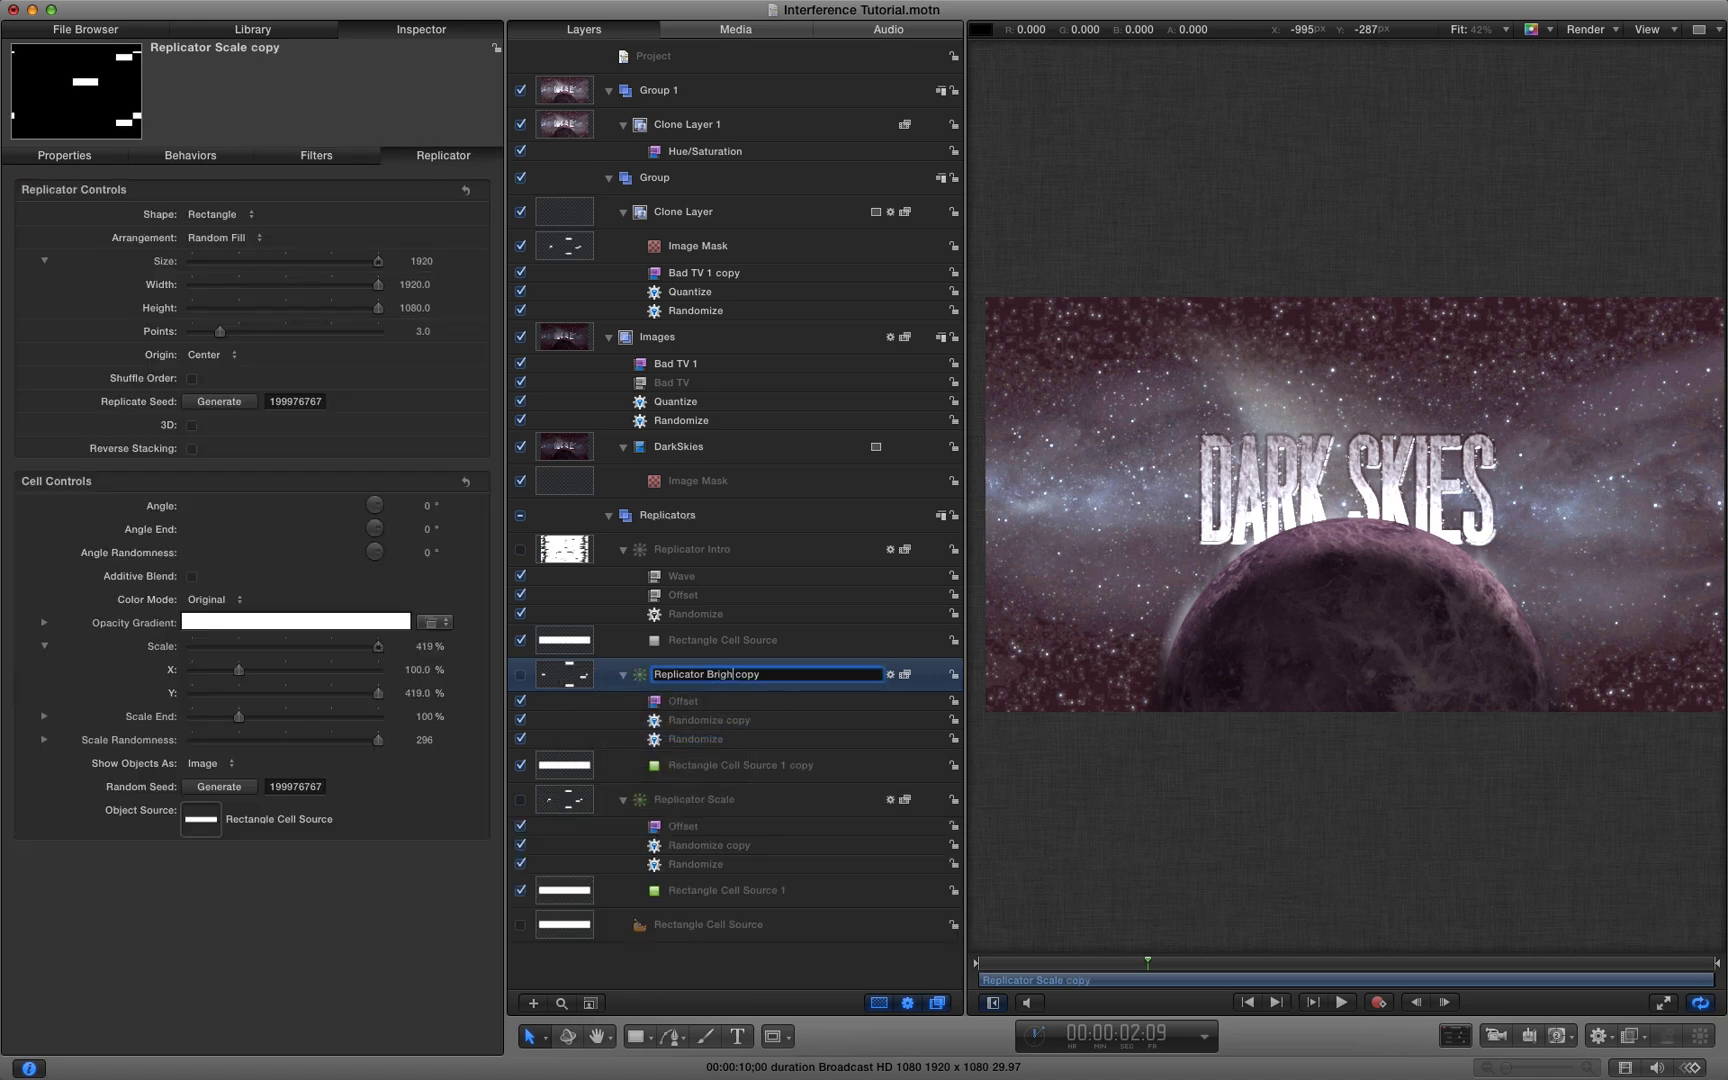
{"action": "key", "text": "Return"}
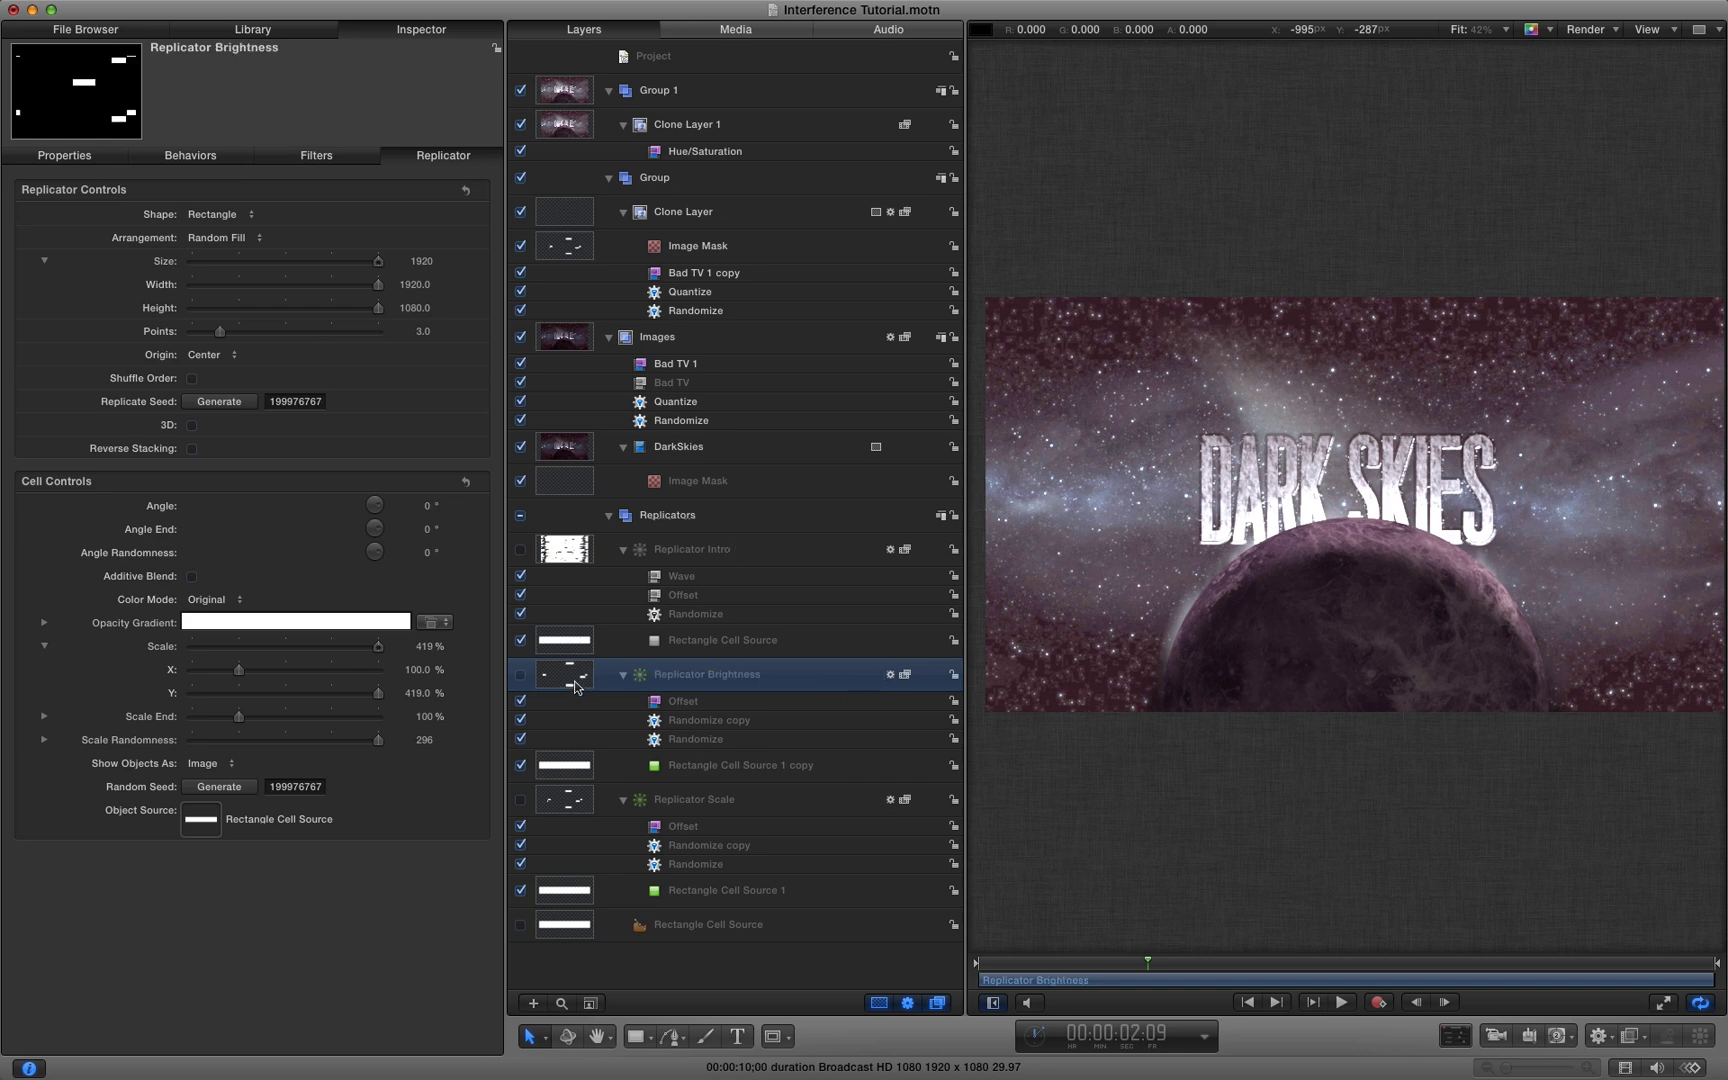
{"action": "key", "text": "ctrl+t"}
Add an image mask to Clone Layer 1 with Replicator Brightness as its mask source
{"action": "right_click", "coordinate": [567, 124]}
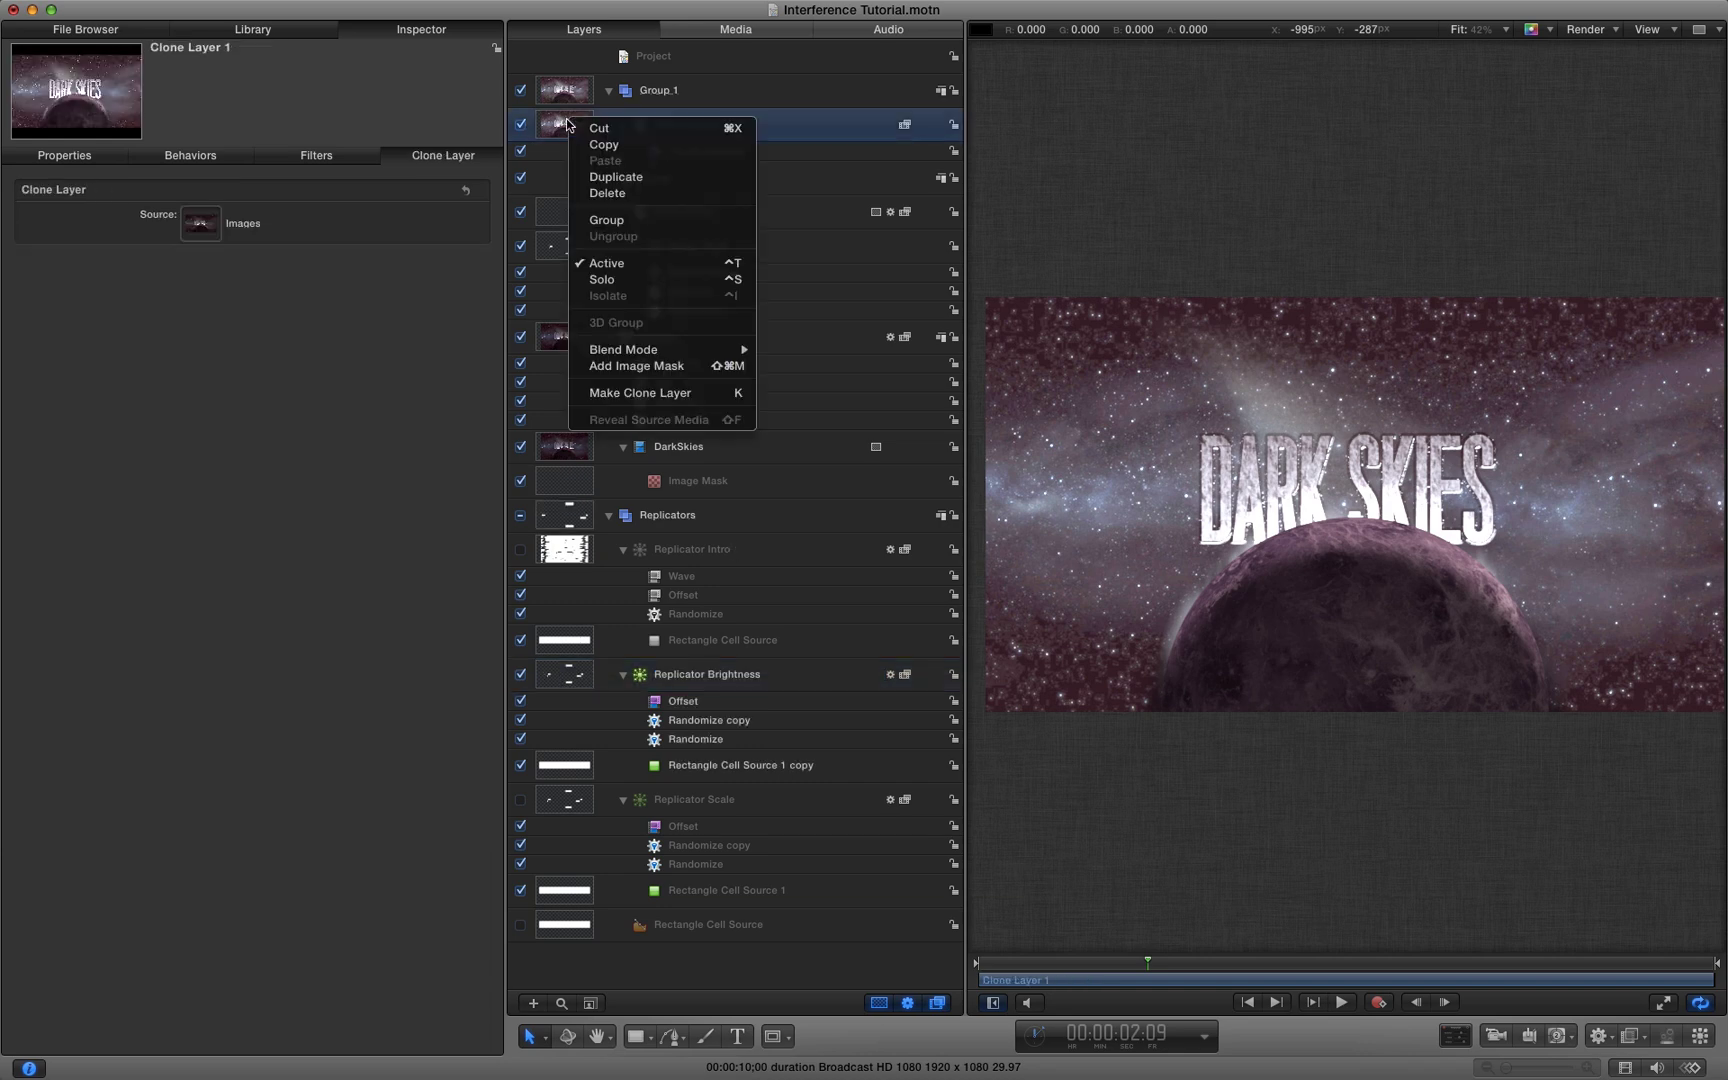
{"action": "left_click", "coordinate": [640, 366]}
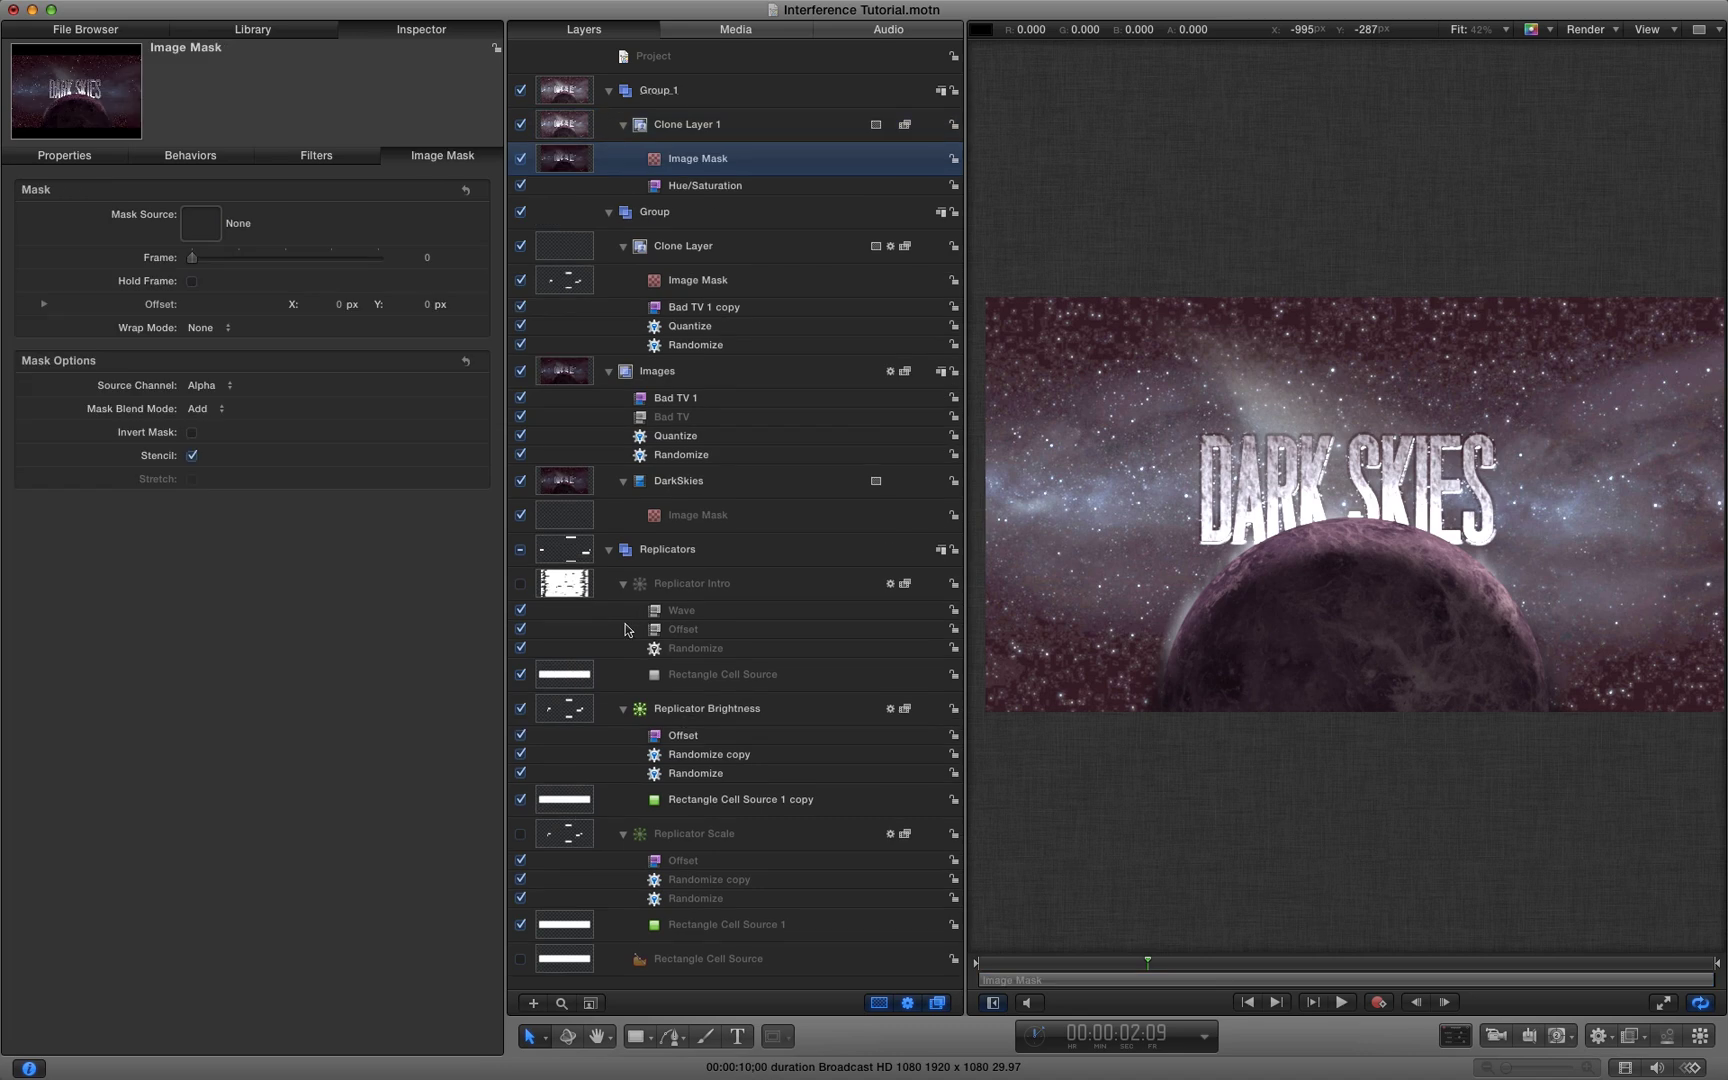
{"action": "left_click_drag", "start_coordinate": [558, 714], "coordinate": [658, 163]}
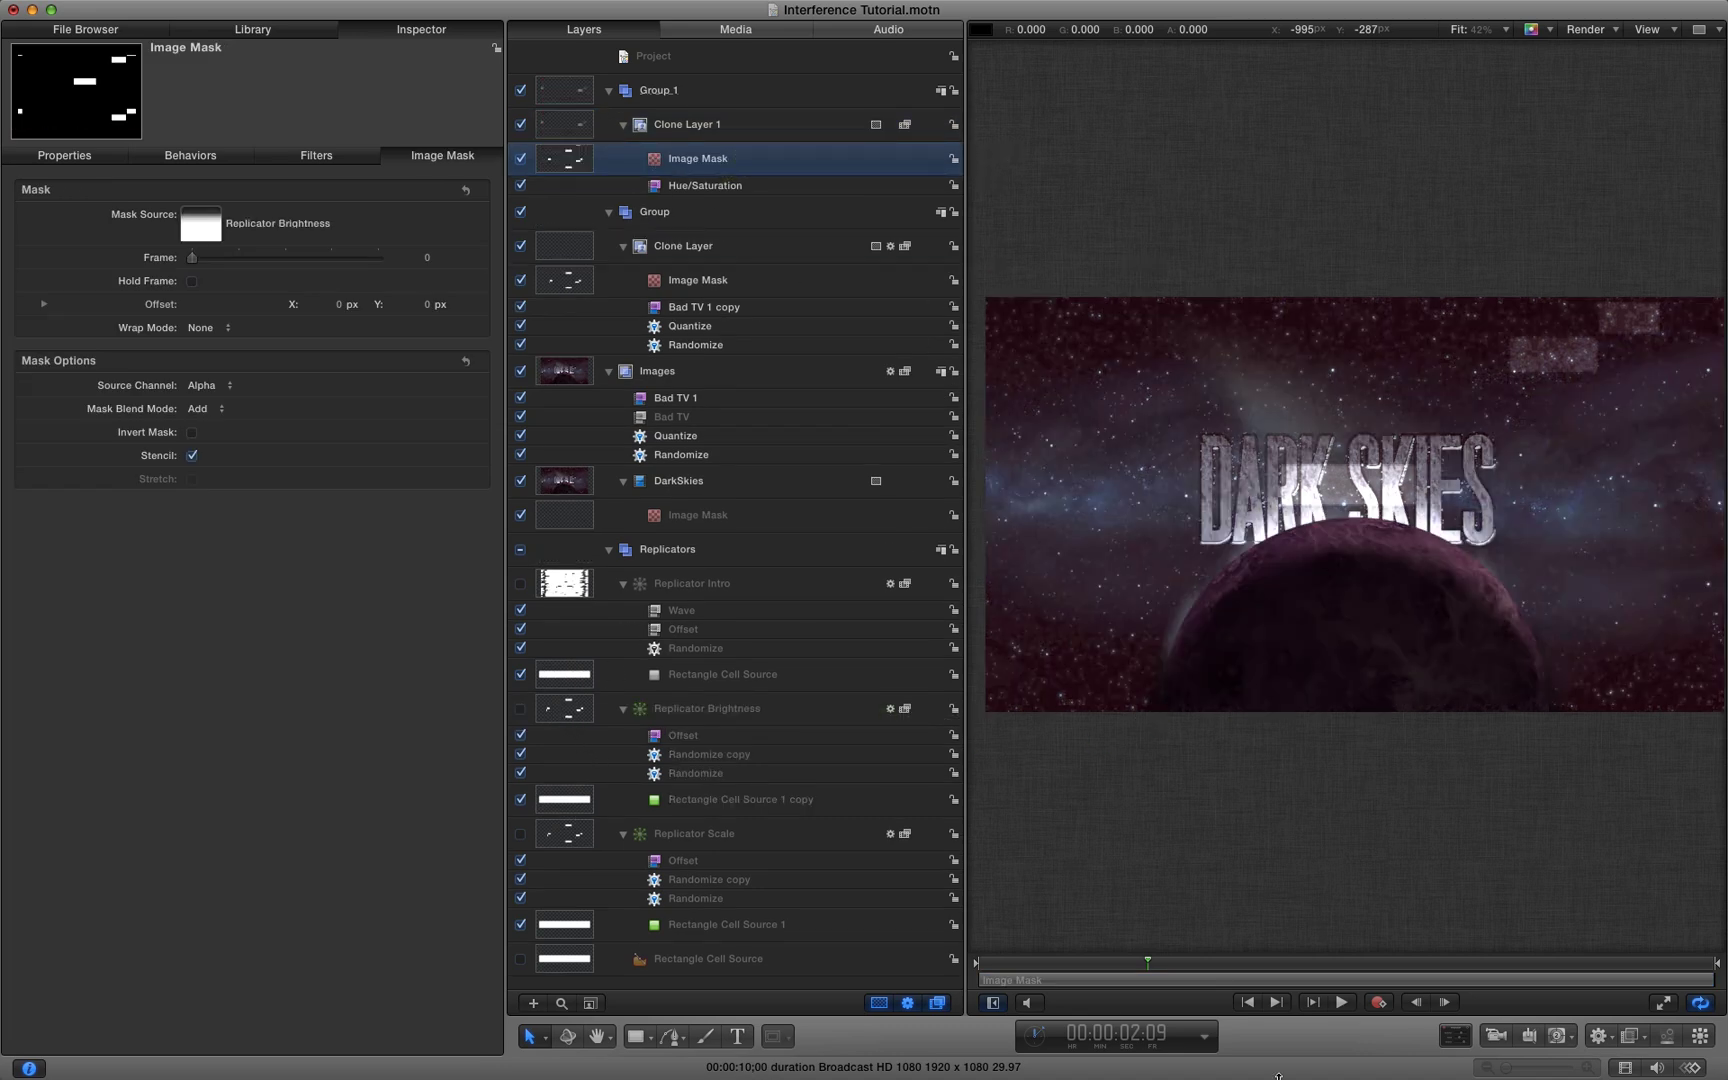
{"action": "left_click_drag", "start_coordinate": [1174, 967], "coordinate": [1241, 963]}
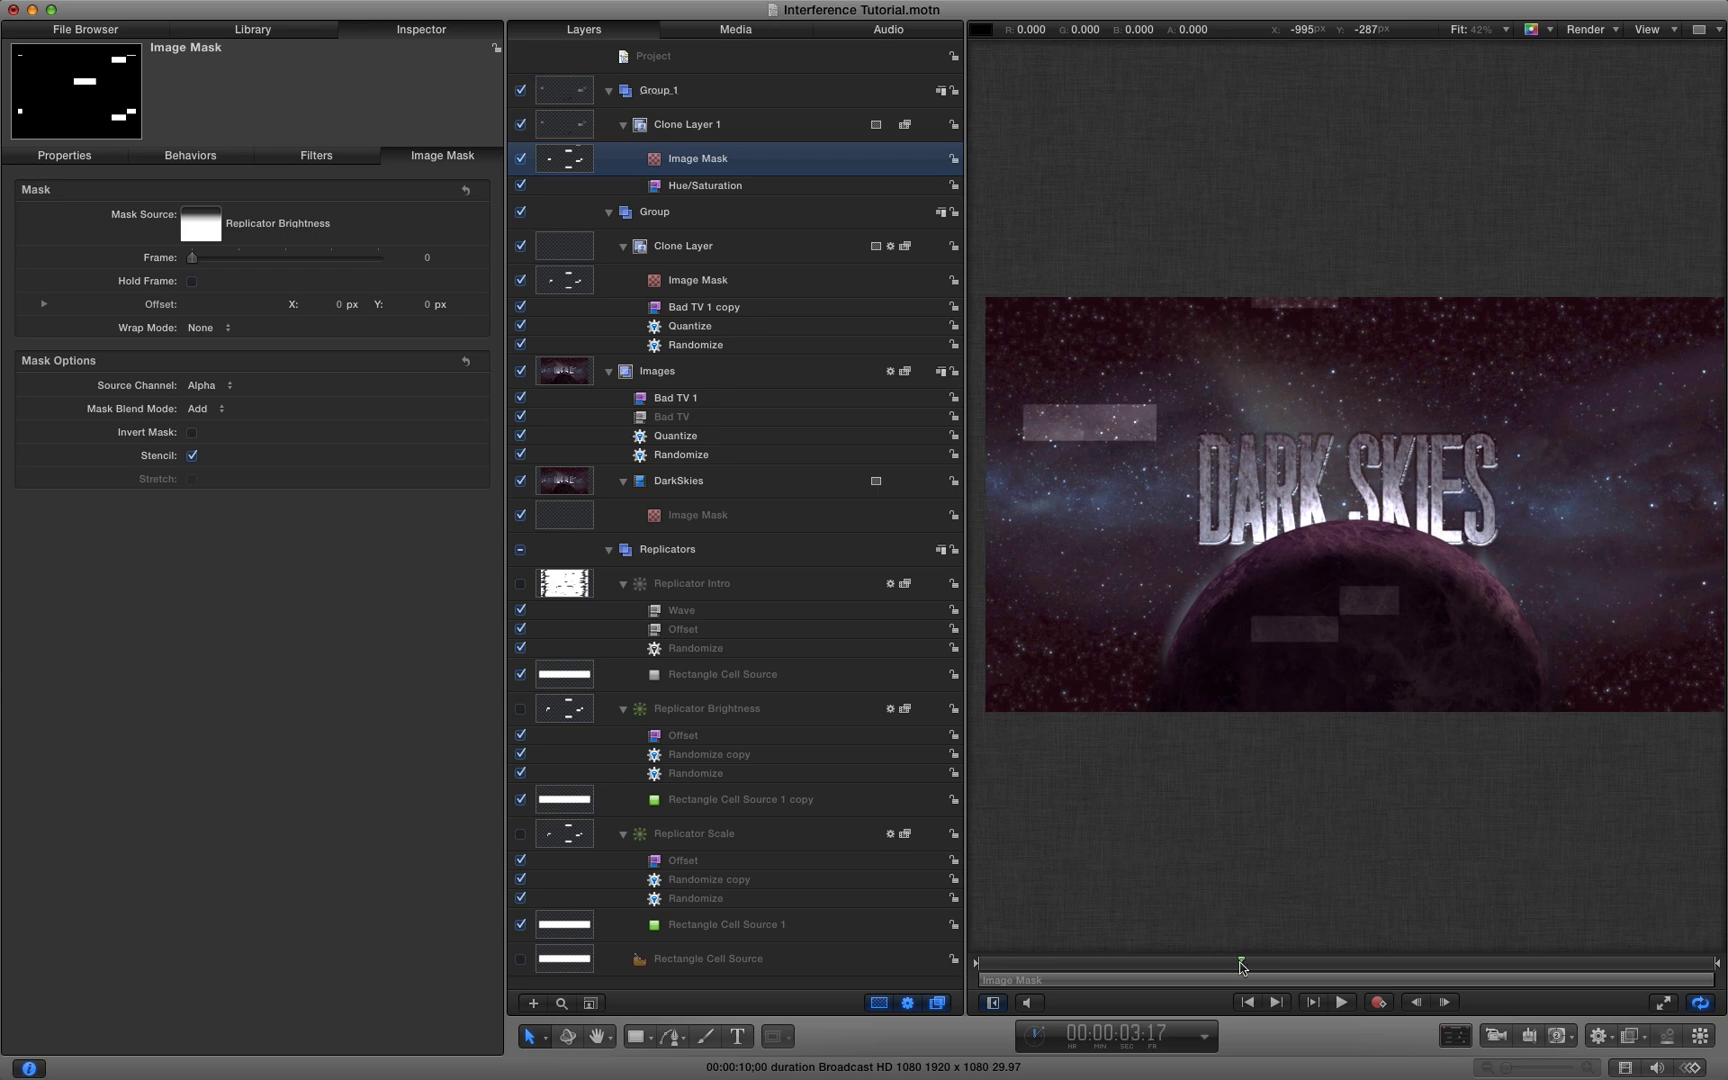
Shrink Replicator Brightness's cell scale to about 215% and smaller, leaving small spark slivers
{"action": "left_click", "coordinate": [574, 712]}
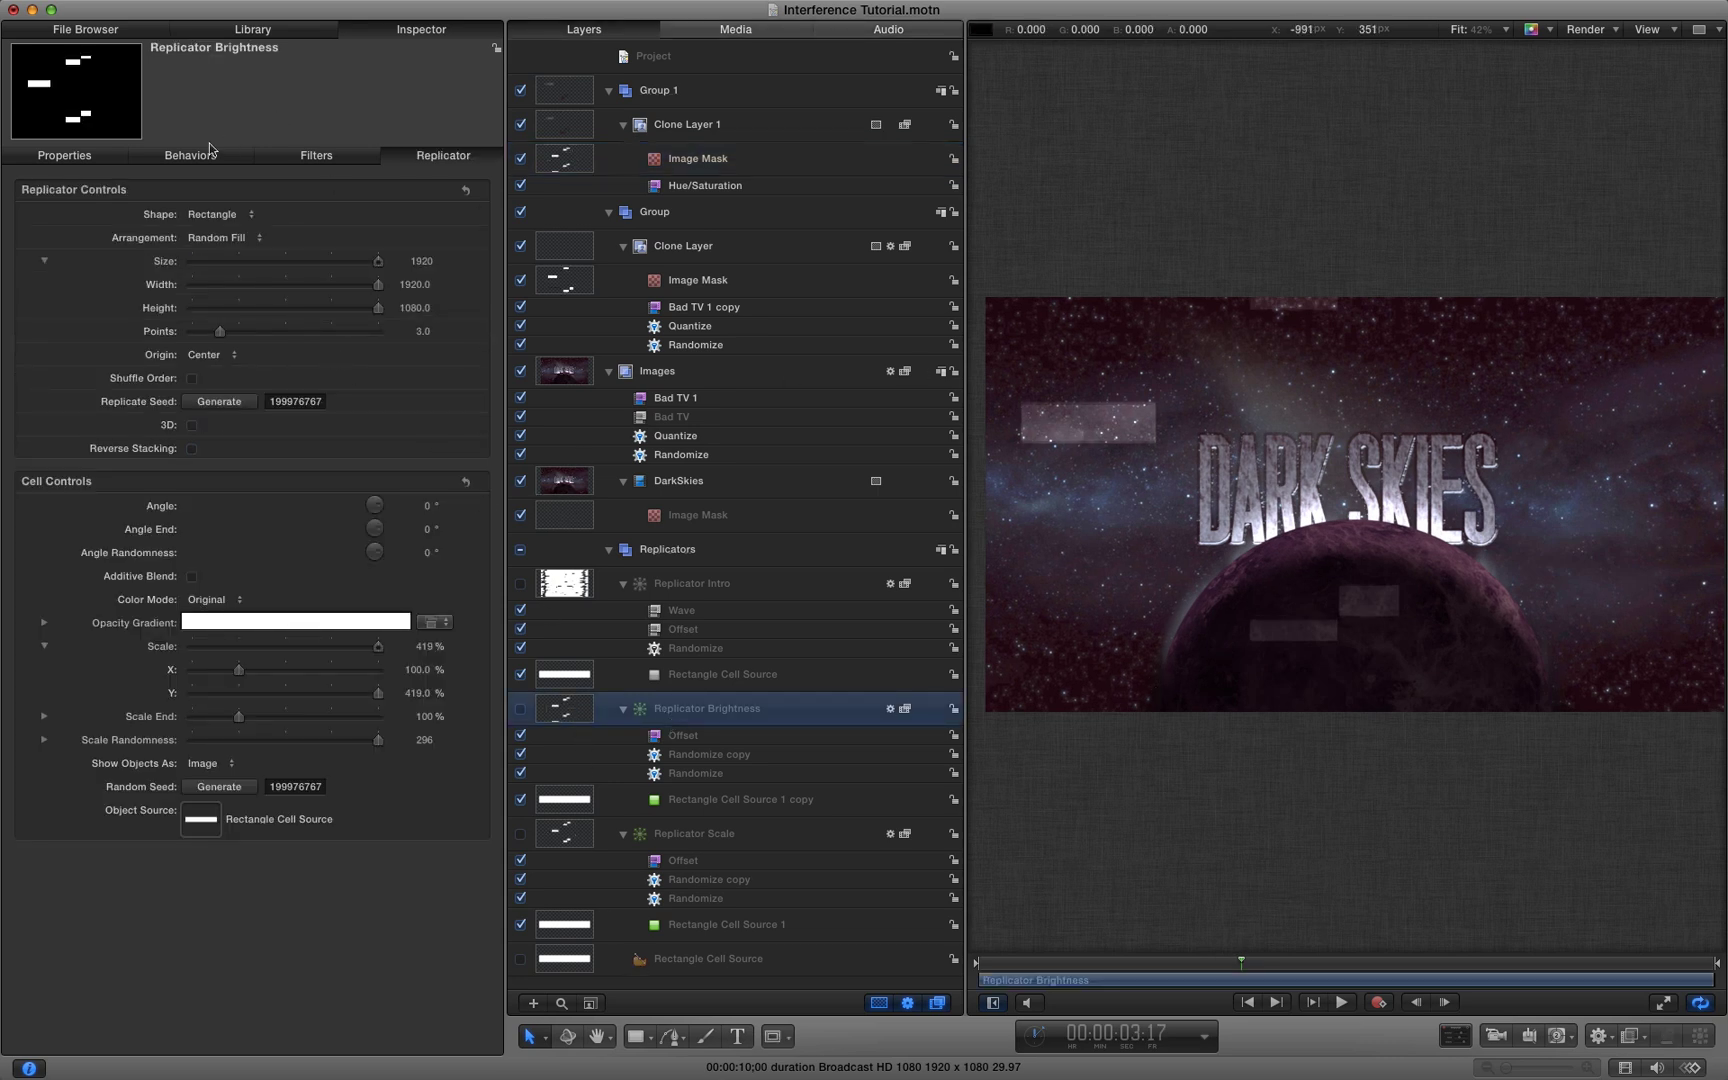
{"action": "left_click", "coordinate": [418, 671]}
{"action": "mouse_move", "coordinate": [424, 646]}
{"action": "left_mouse_down"}
{"action": "mouse_move", "coordinate": [400, 646]}
{"action": "mouse_move", "coordinate": [427, 646]}
{"action": "left_mouse_up"}
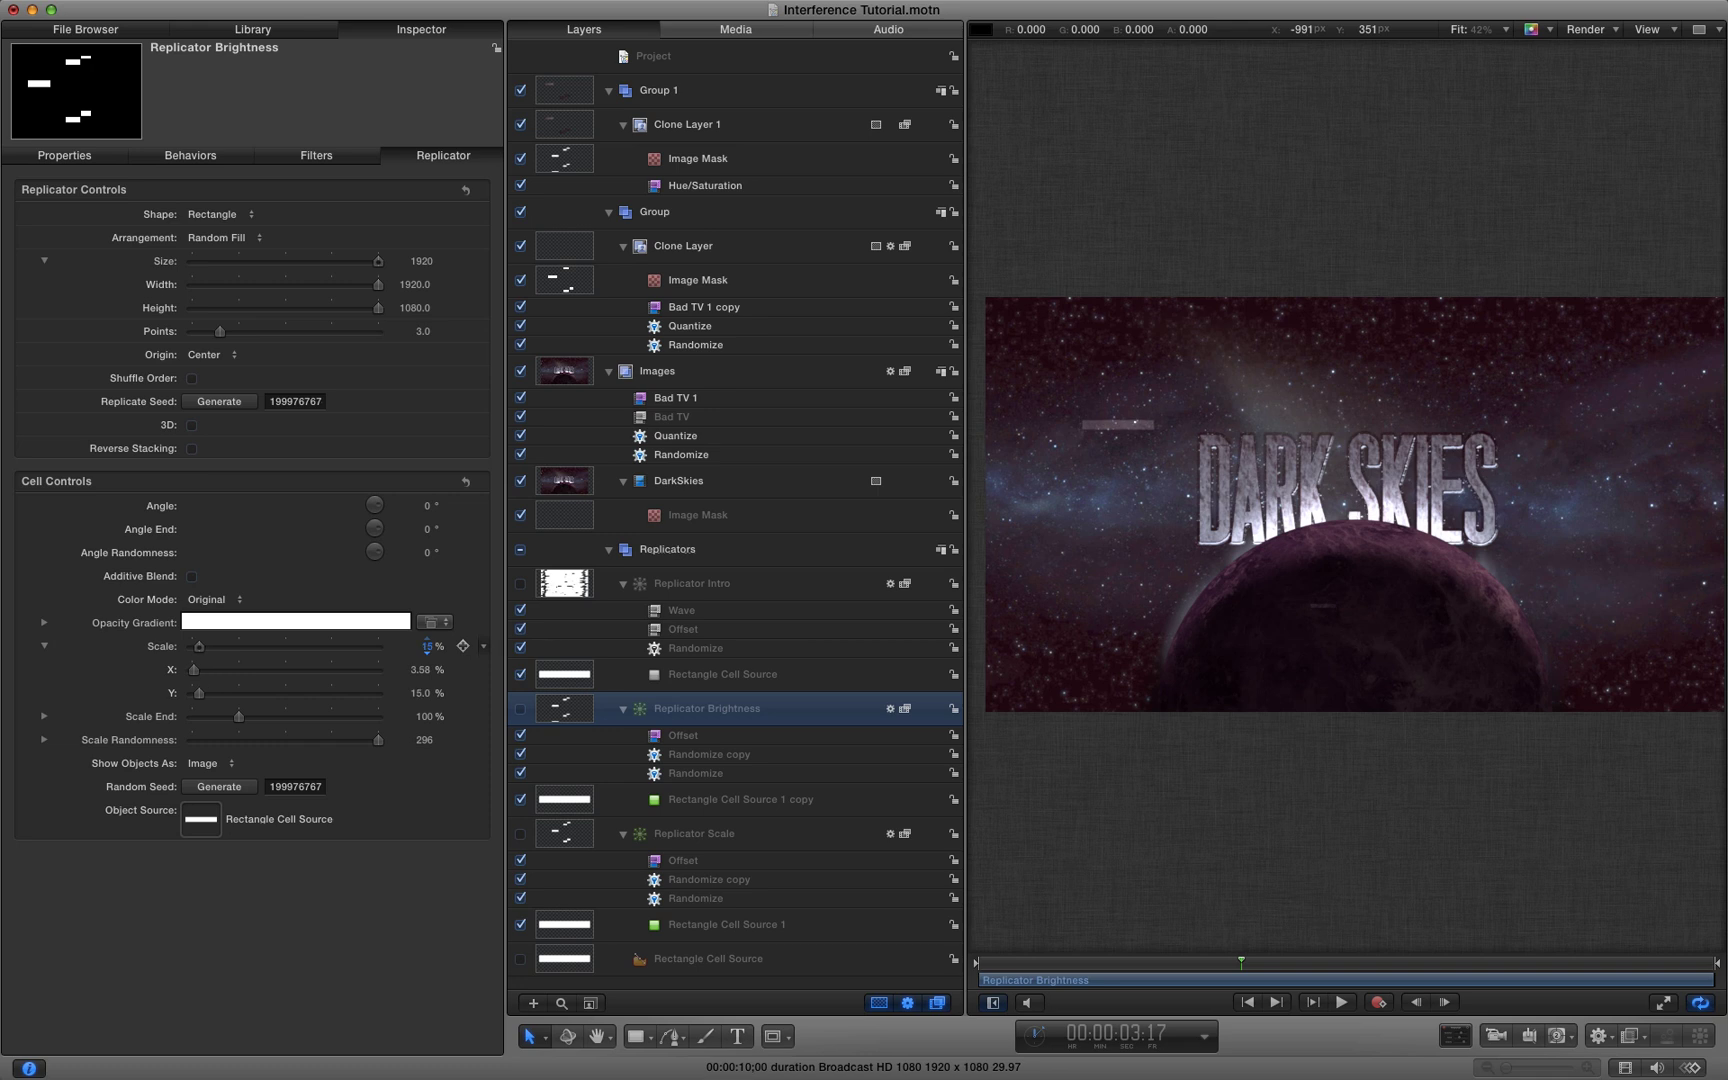
{"action": "left_click_drag", "start_coordinate": [194, 669], "coordinate": [209, 676]}
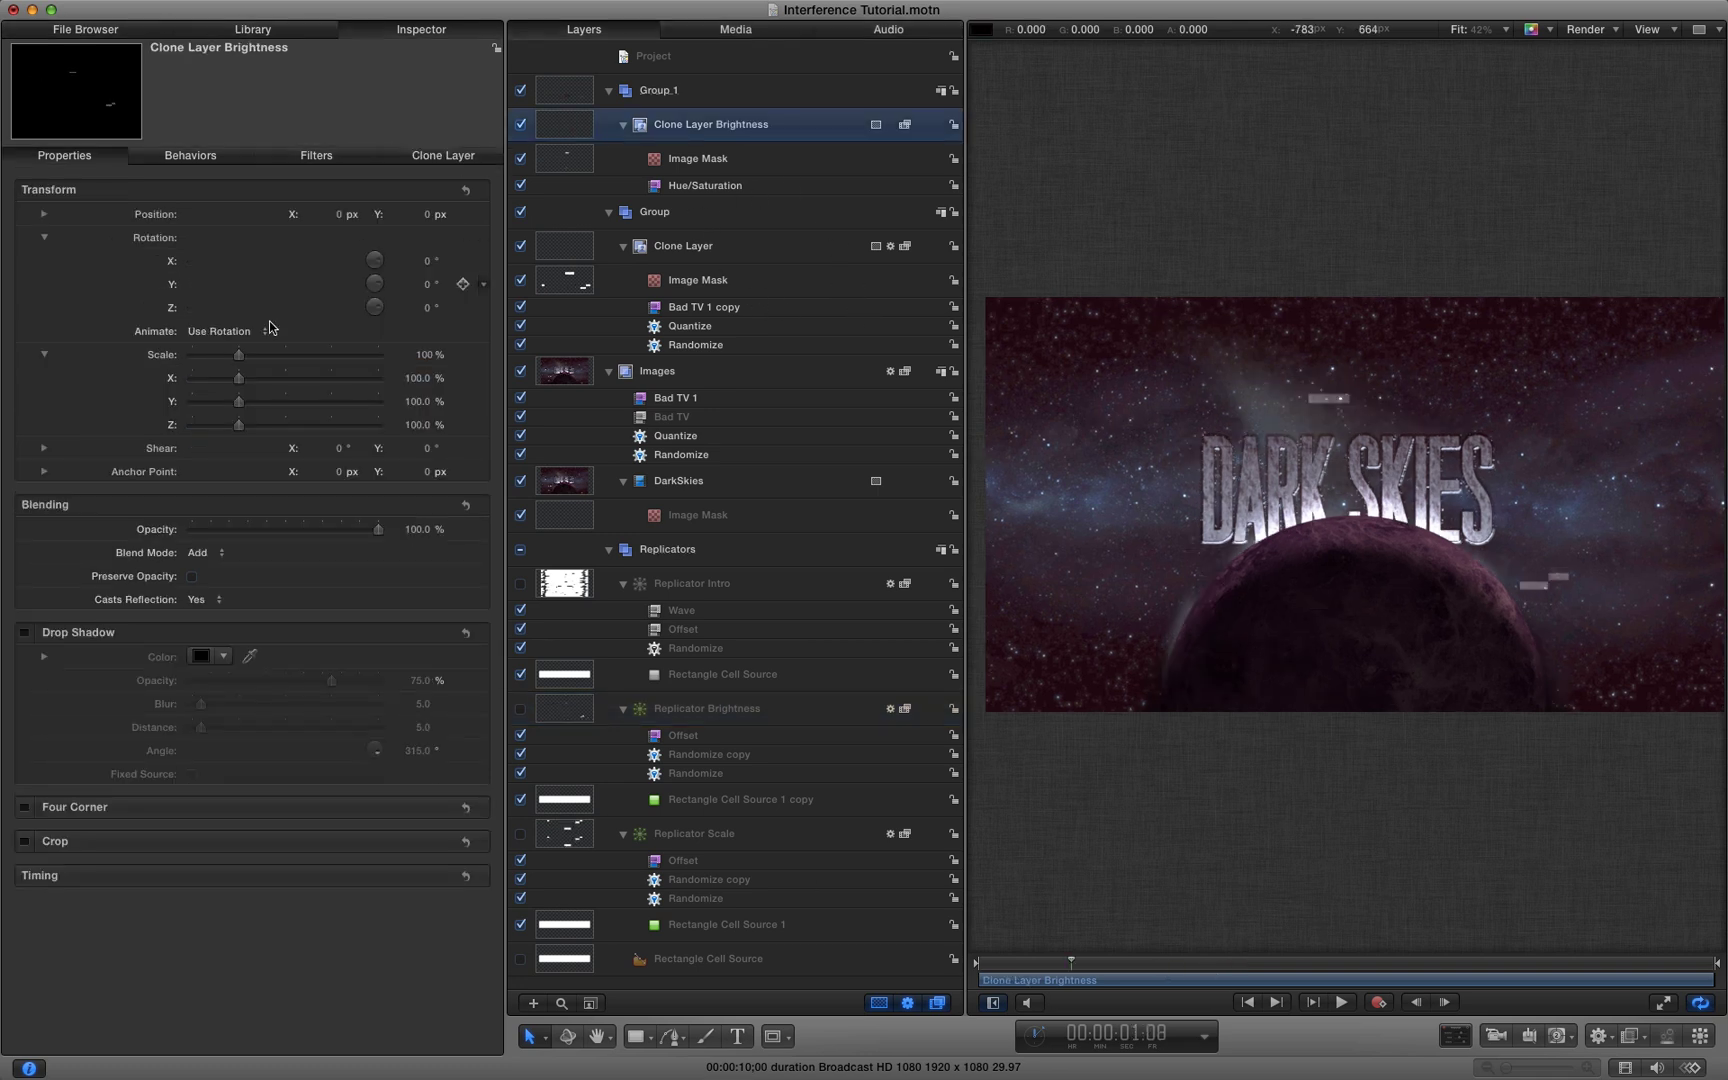
Add a Randomize behavior to the clone's Opacity with Apply Mode set to Subtract
{"action": "right_click", "coordinate": [155, 537]}
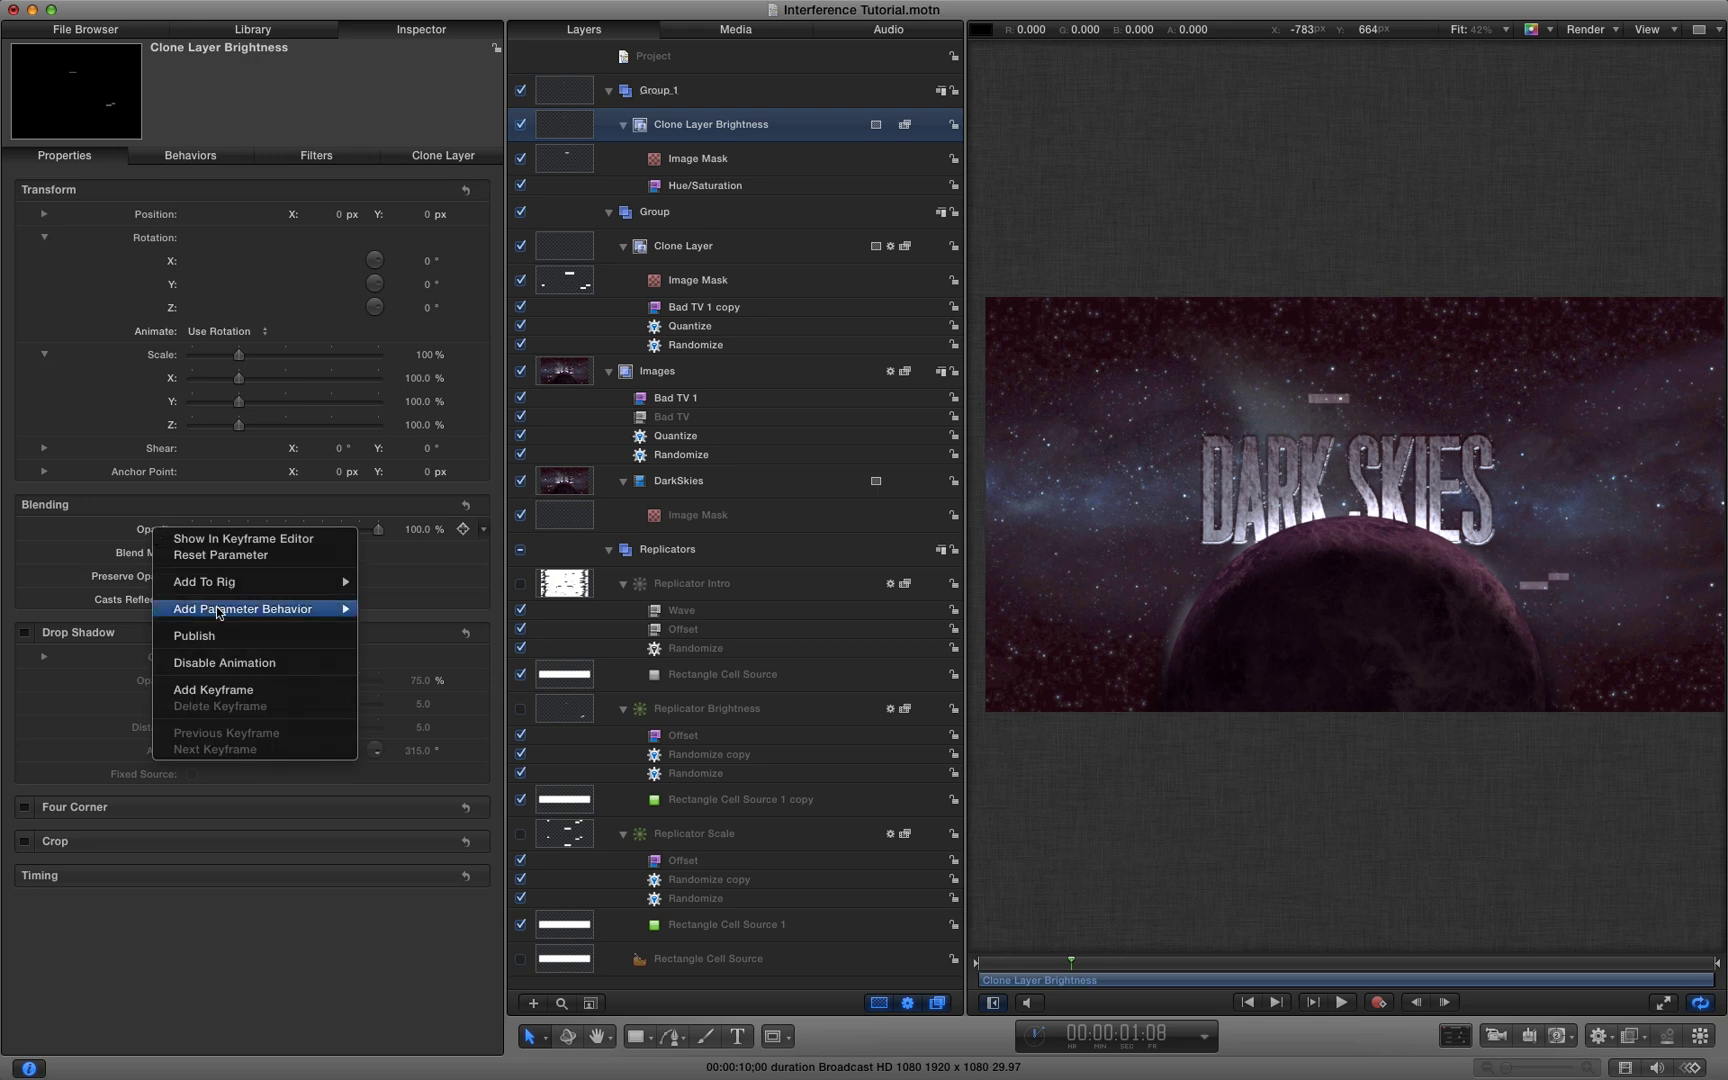
{"action": "mouse_move", "coordinate": [340, 609]}
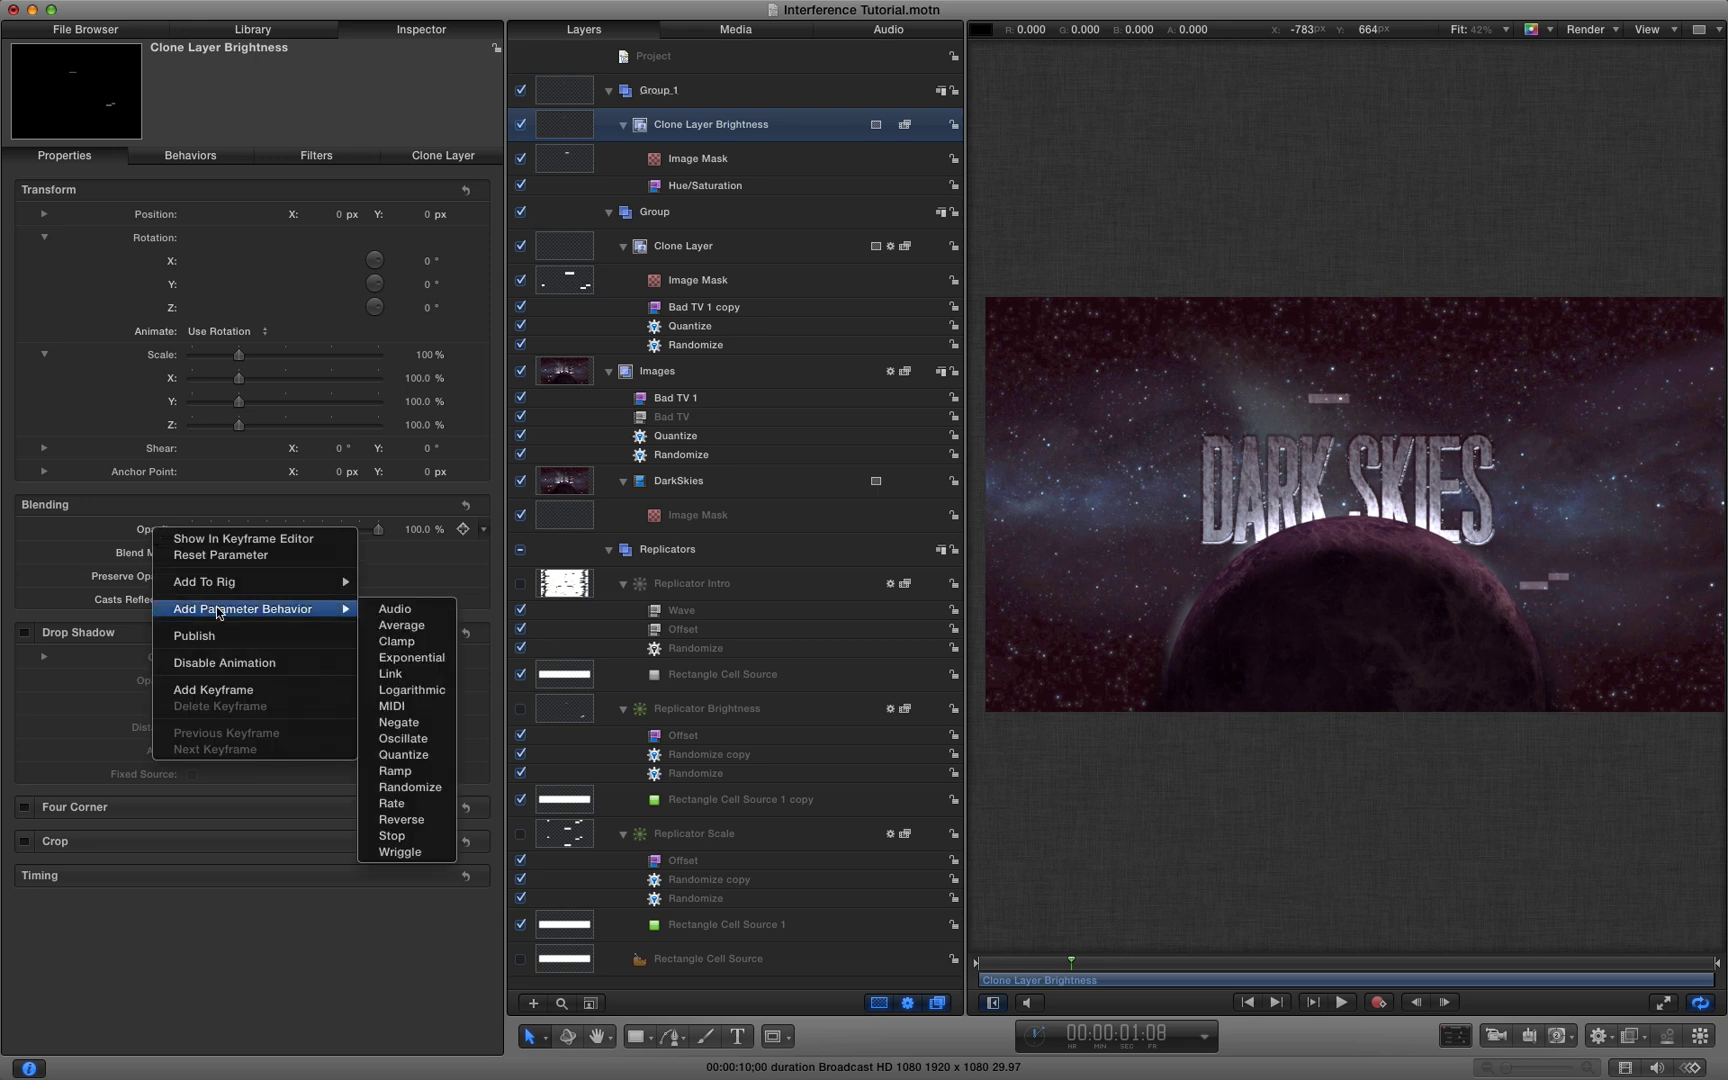
{"action": "left_click", "coordinate": [422, 787]}
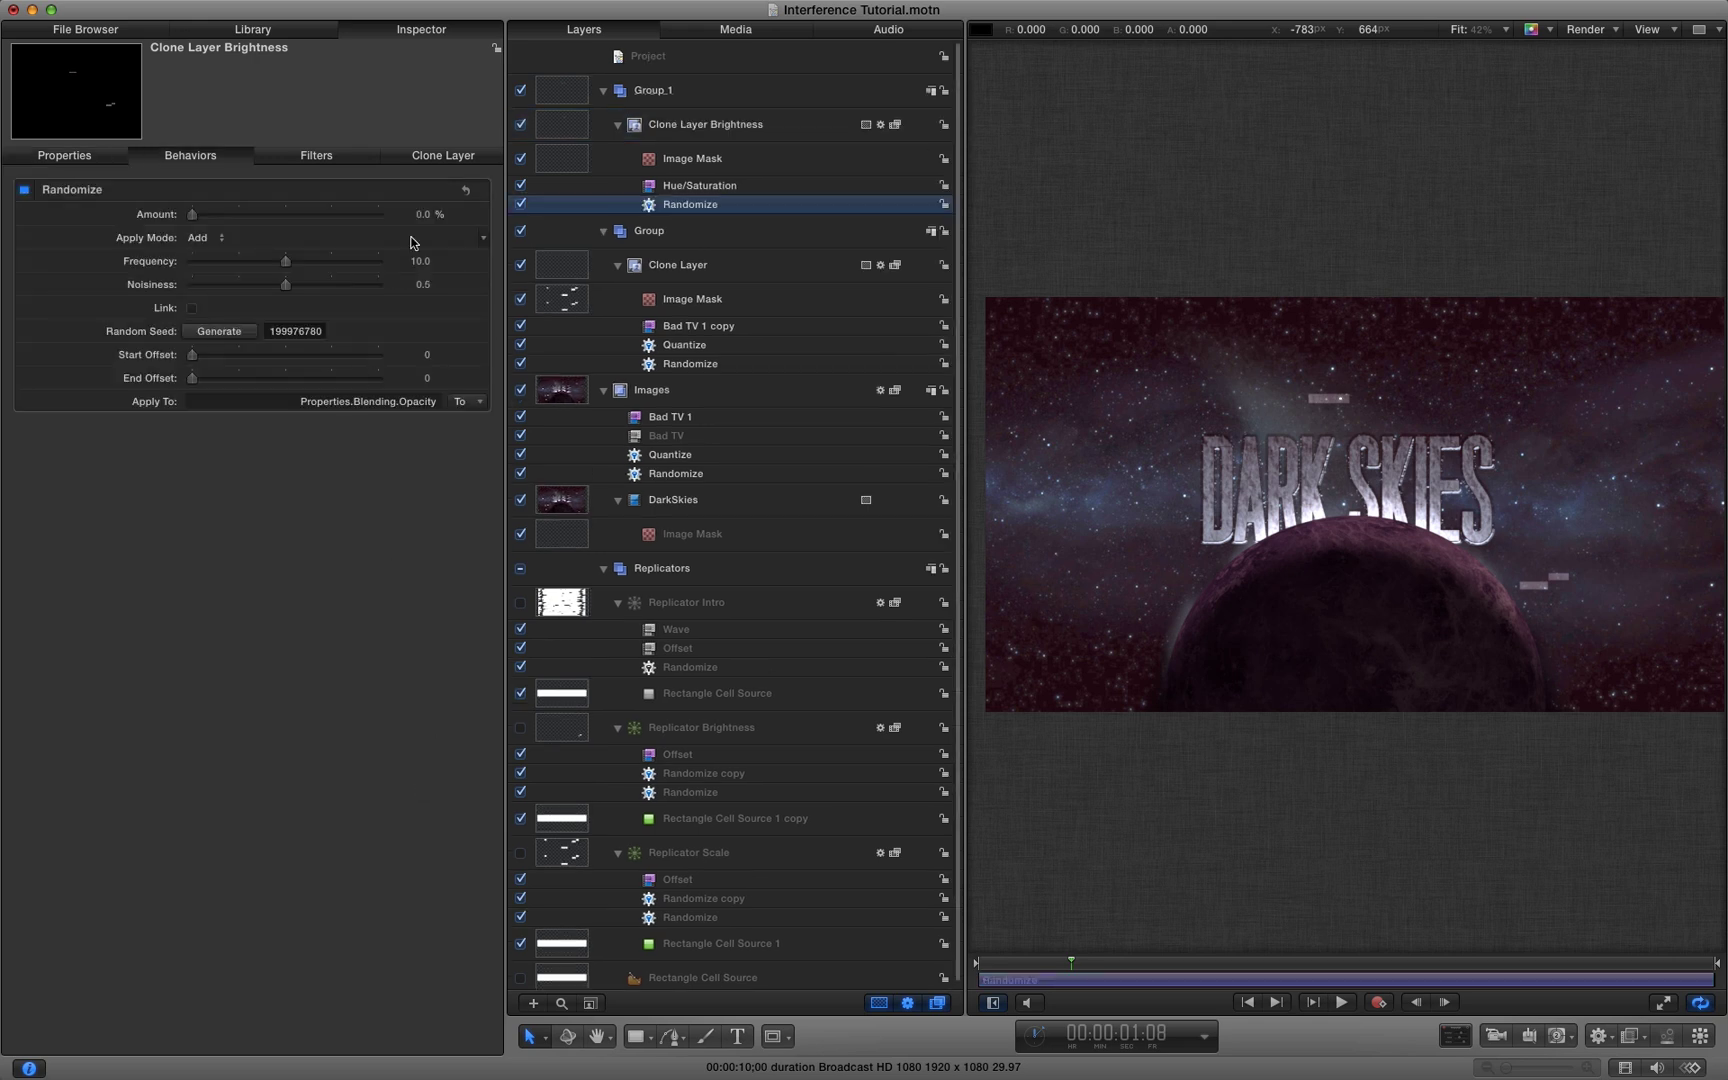
{"action": "left_click", "coordinate": [200, 238]}
{"action": "left_click", "coordinate": [205, 252]}
Add a Quantize behavior to the Opacity with a Step Size of 100
{"action": "left_click", "coordinate": [83, 158]}
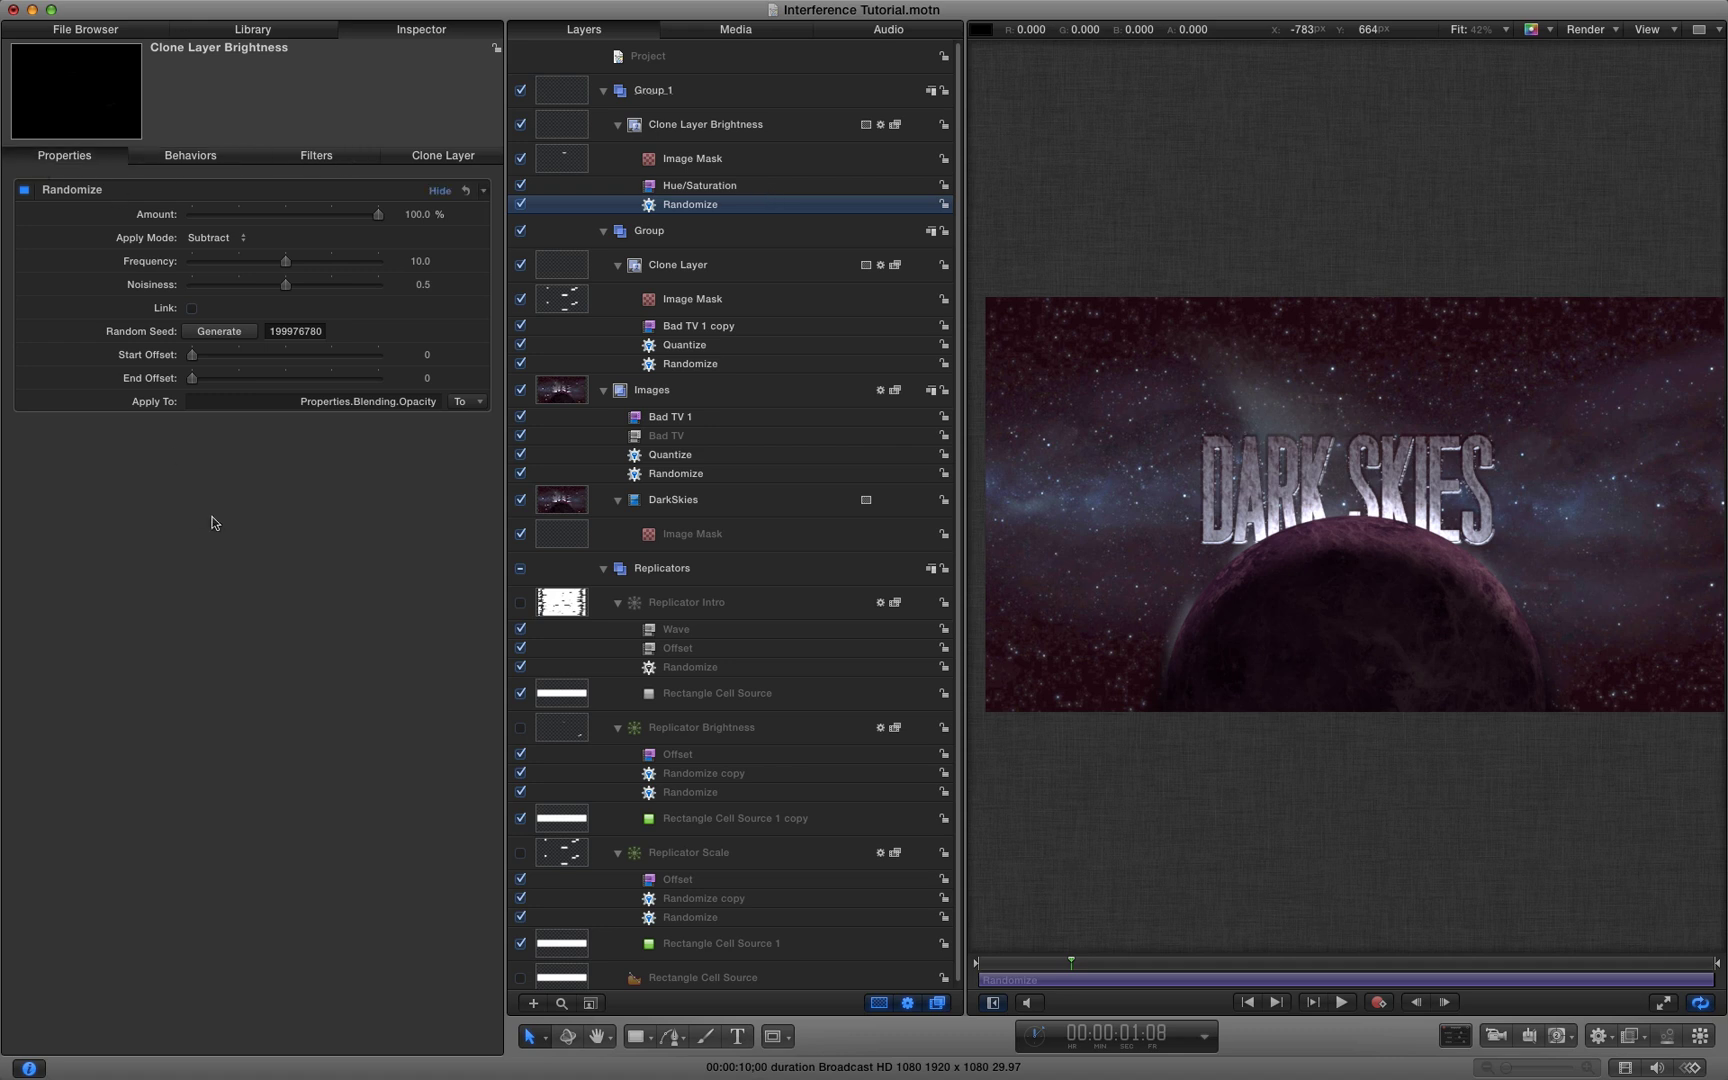
{"action": "right_click", "coordinate": [140, 531]}
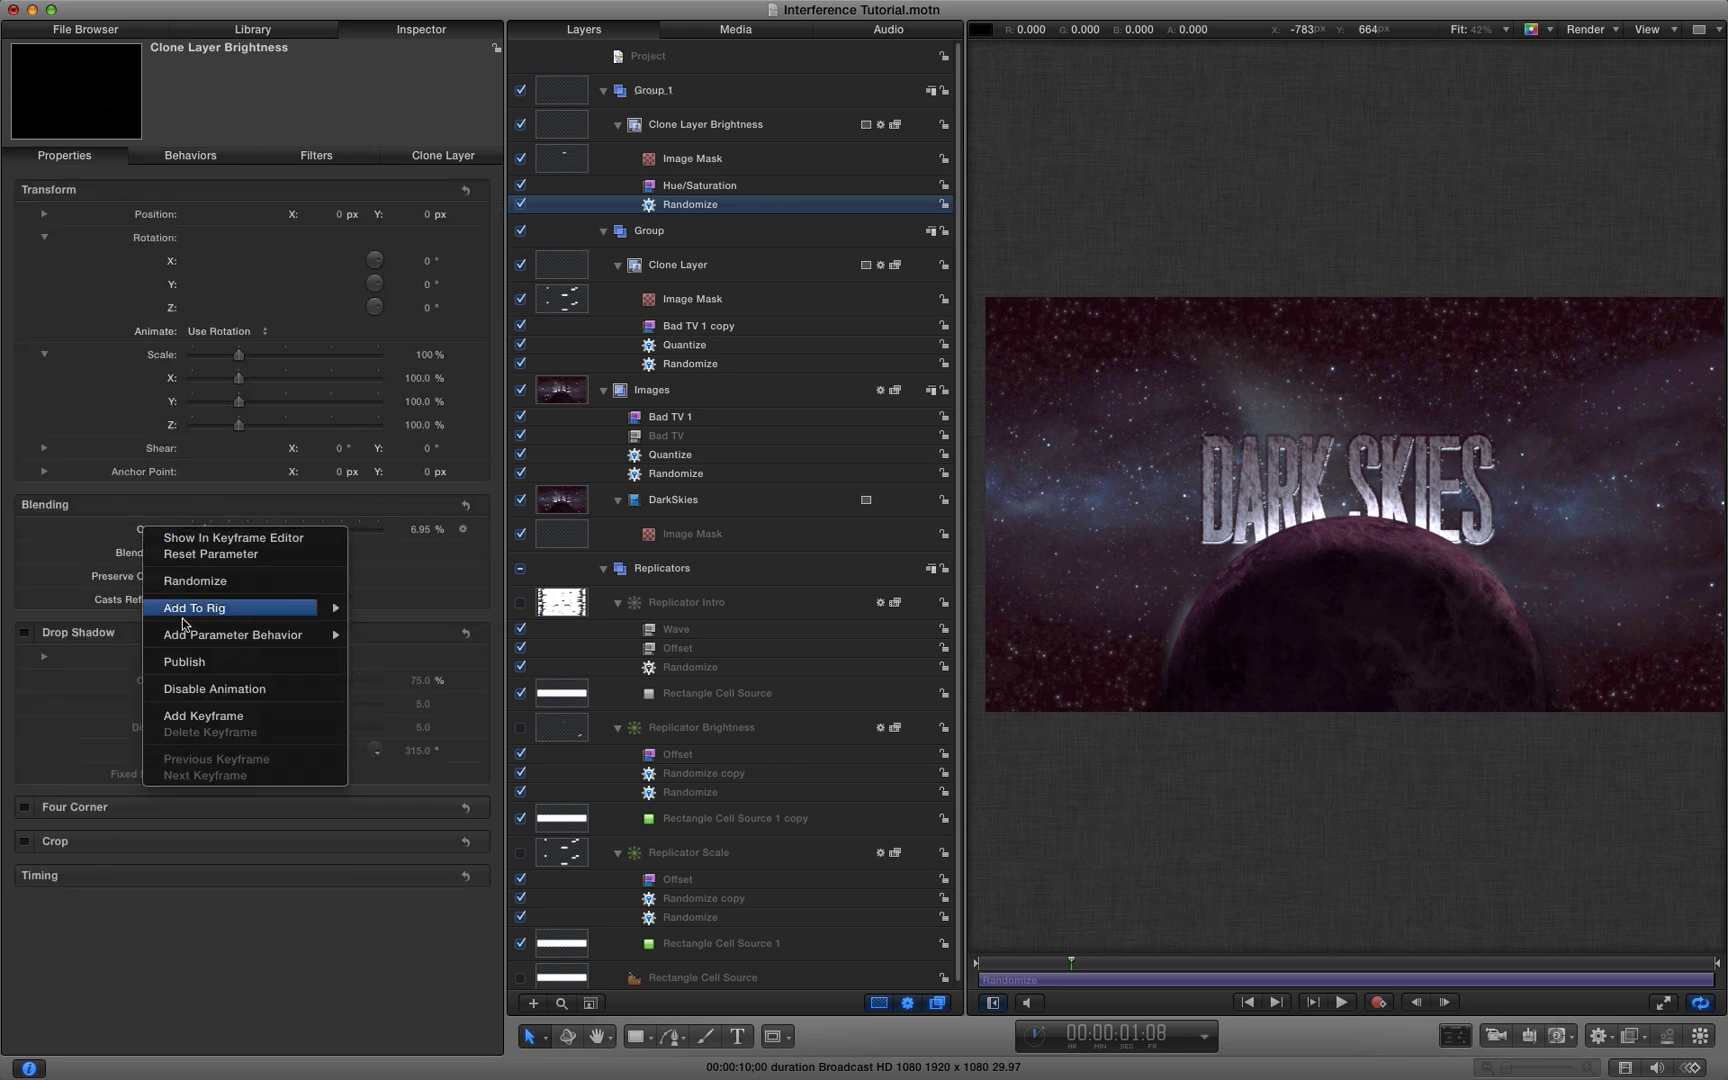
{"action": "mouse_move", "coordinate": [240, 635]}
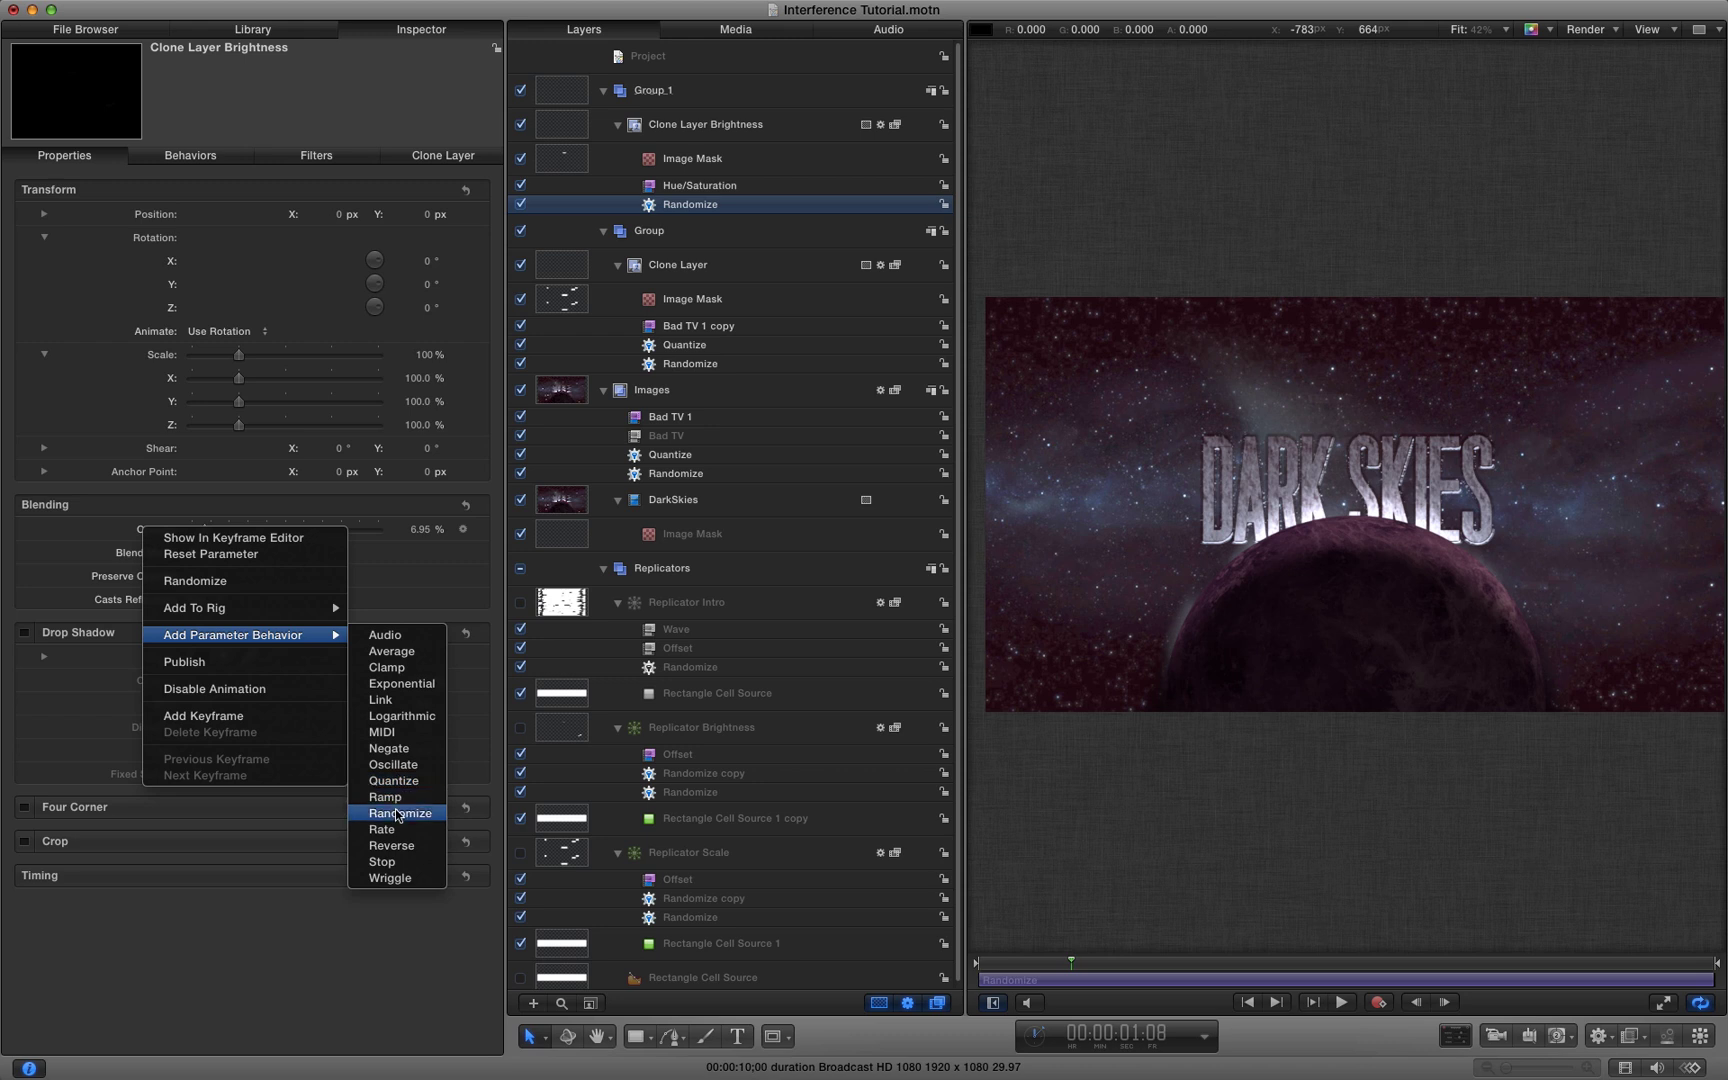
{"action": "left_click", "coordinate": [400, 773]}
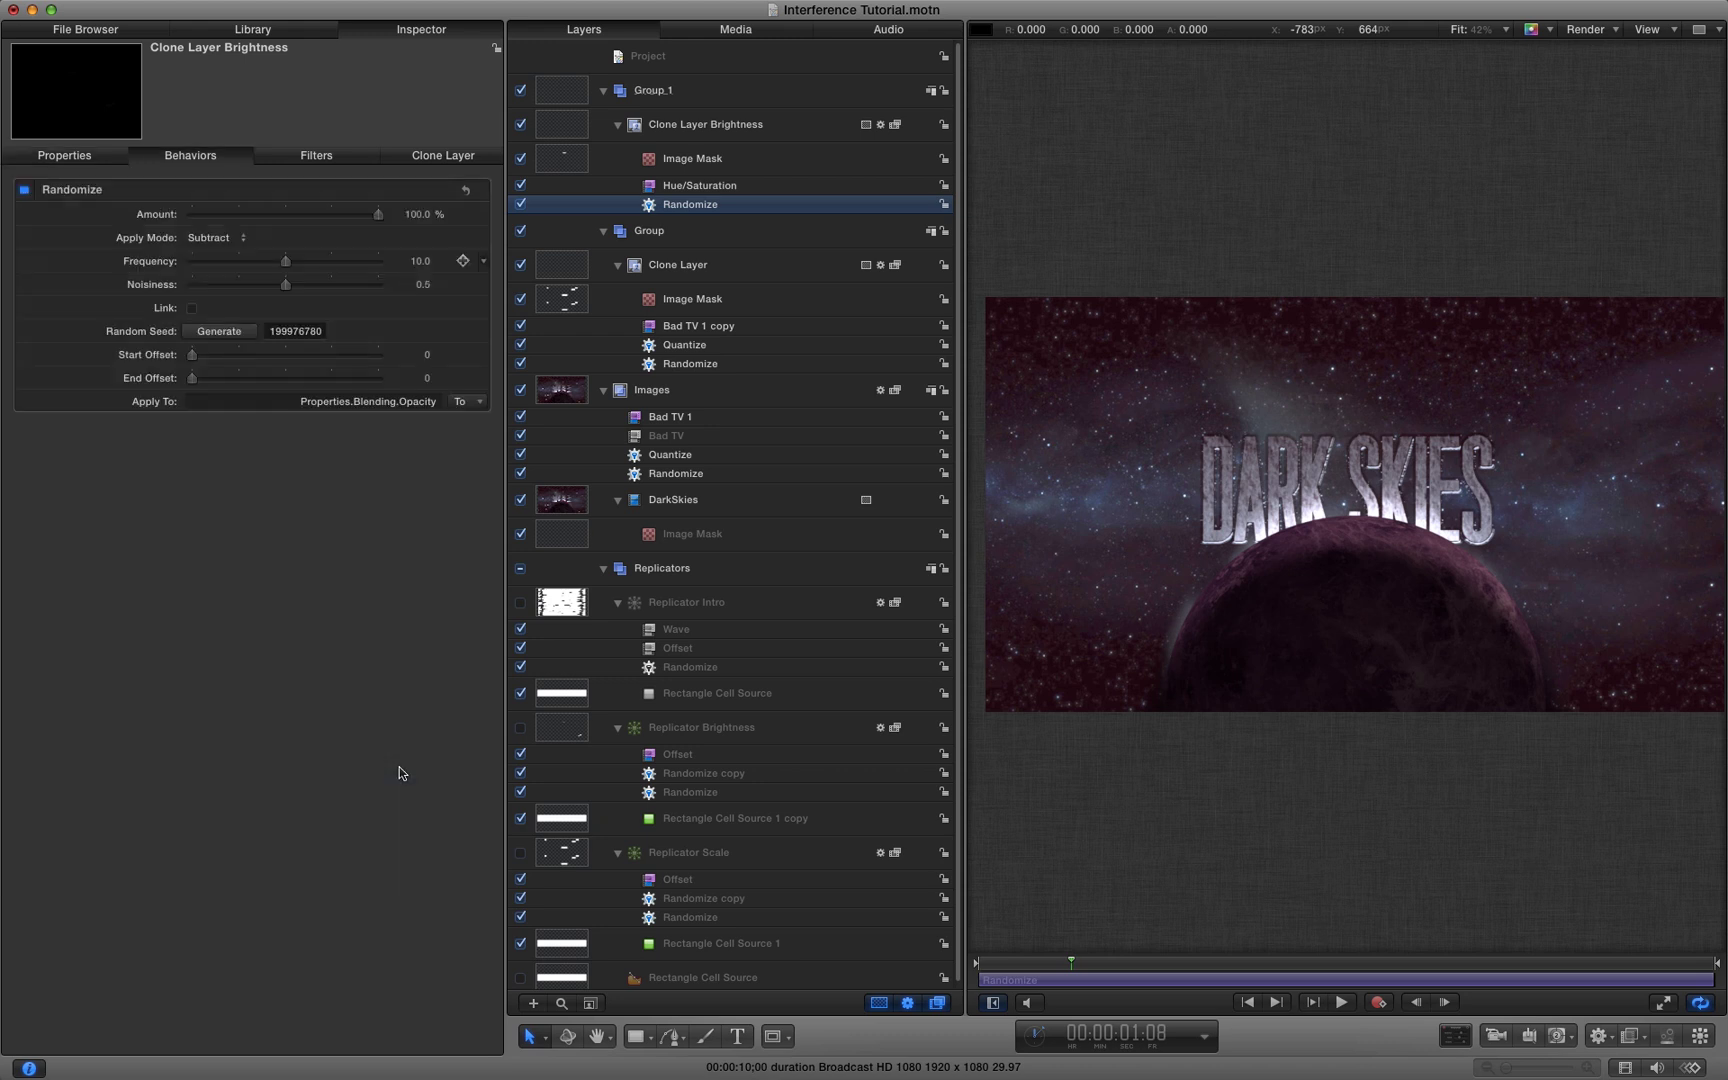
{"action": "left_click", "coordinate": [415, 214]}
{"action": "type", "text": "100"}
{"action": "key", "text": "Return"}
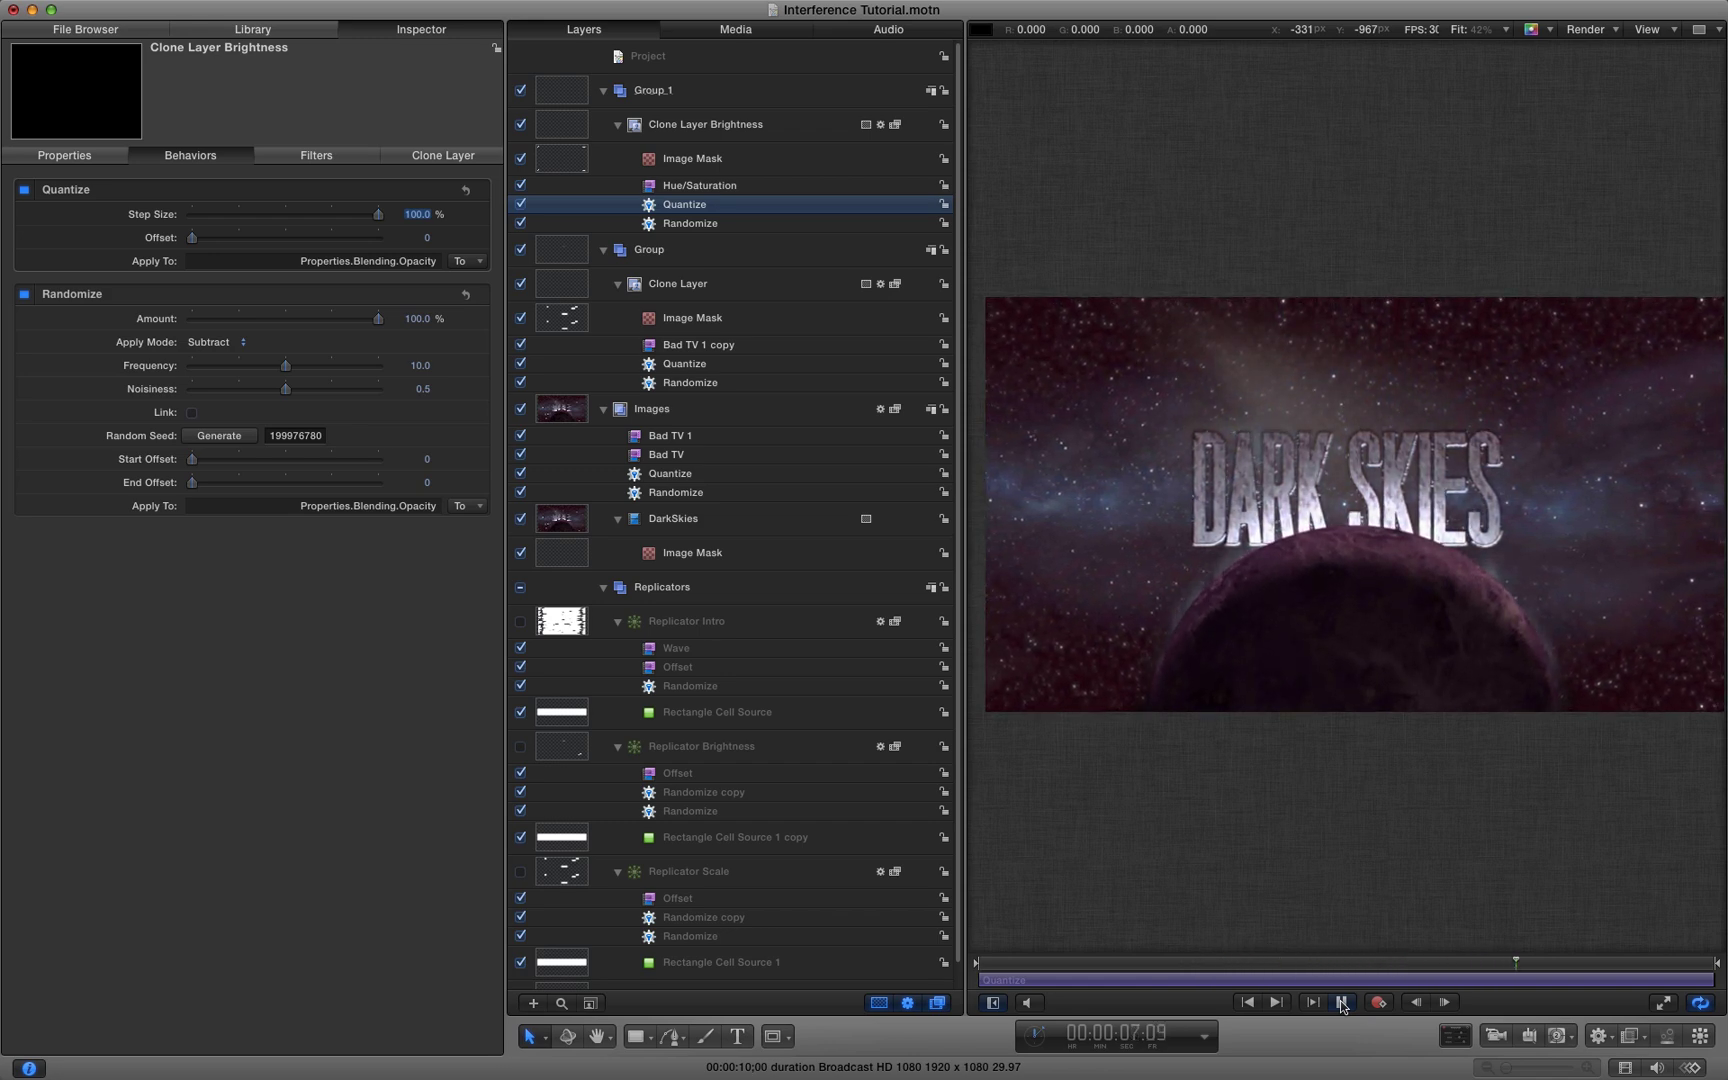
Trim Clone Layer Brightness's out point to an earlier frame
{"action": "left_click", "coordinate": [1342, 1005]}
{"action": "mouse_move", "coordinate": [1270, 962]}
{"action": "left_mouse_down"}
{"action": "mouse_move", "coordinate": [1478, 980]}
{"action": "mouse_move", "coordinate": [1022, 990]}
{"action": "mouse_move", "coordinate": [1008, 985]}
{"action": "mouse_move", "coordinate": [1238, 990]}
{"action": "mouse_move", "coordinate": [990, 973]}
{"action": "mouse_move", "coordinate": [1295, 984]}
{"action": "left_mouse_up"}
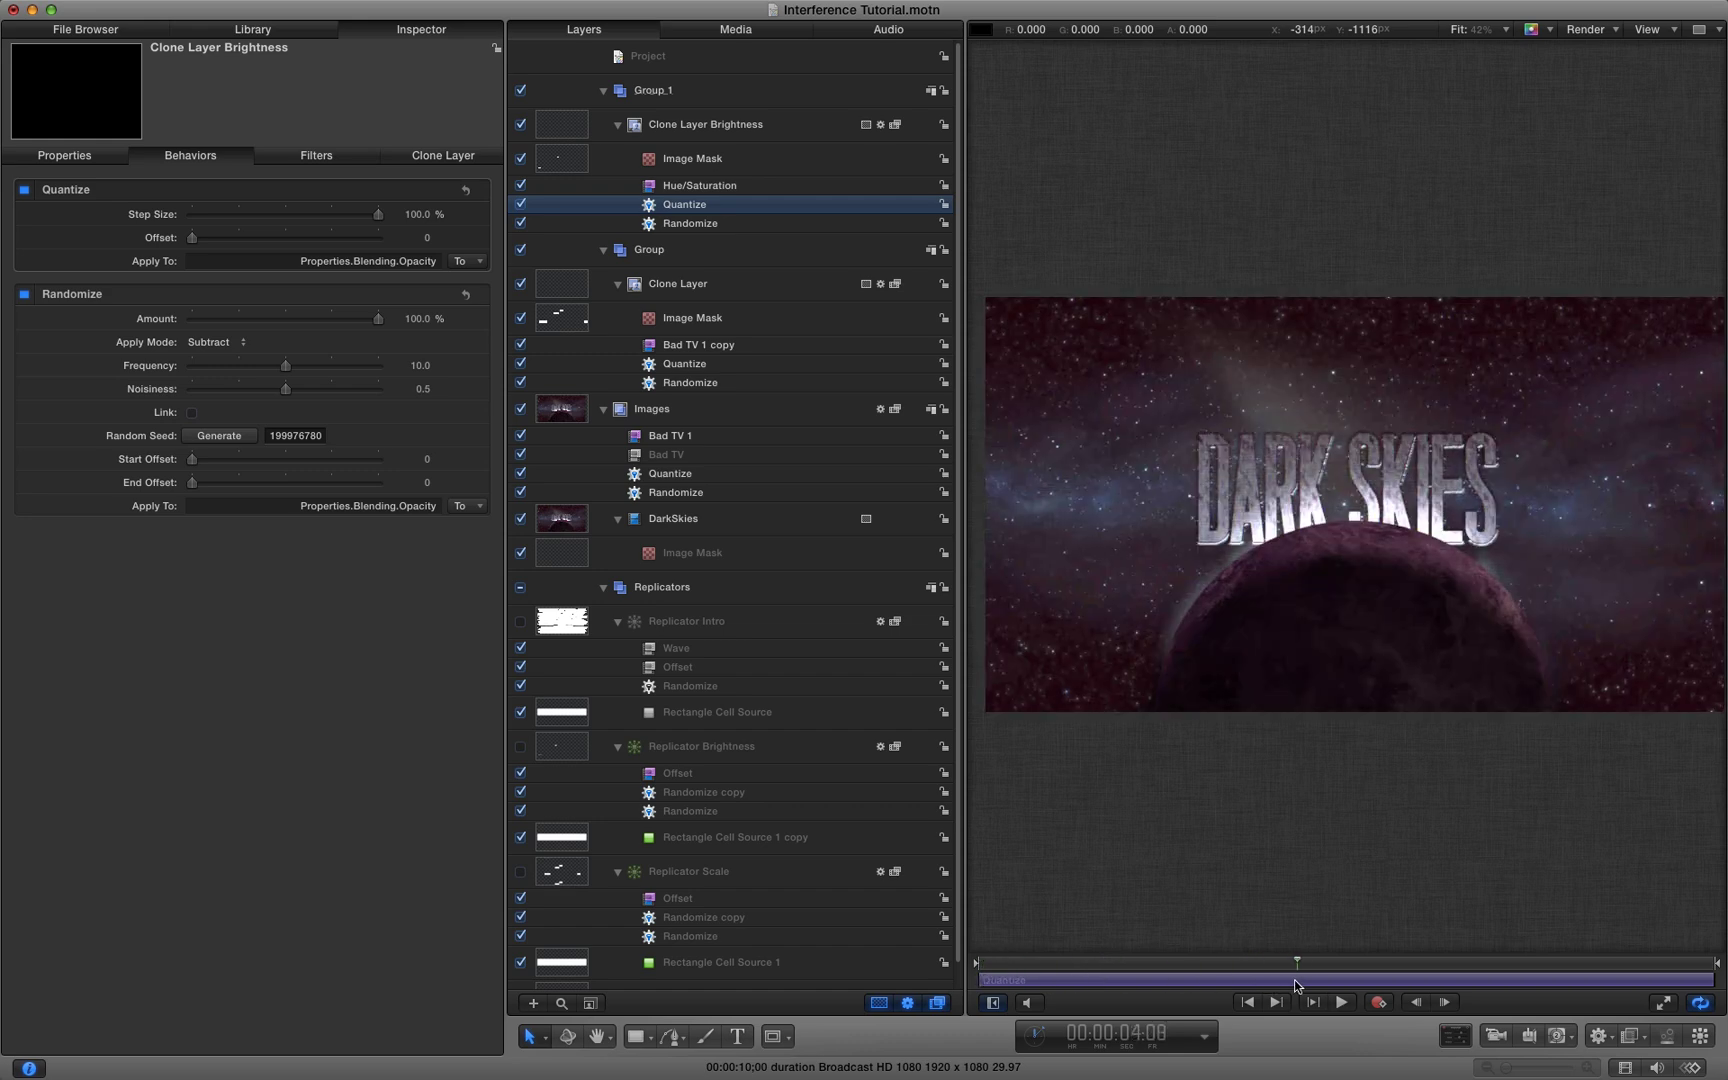
{"action": "left_click", "coordinate": [560, 127]}
{"action": "key", "text": "o"}
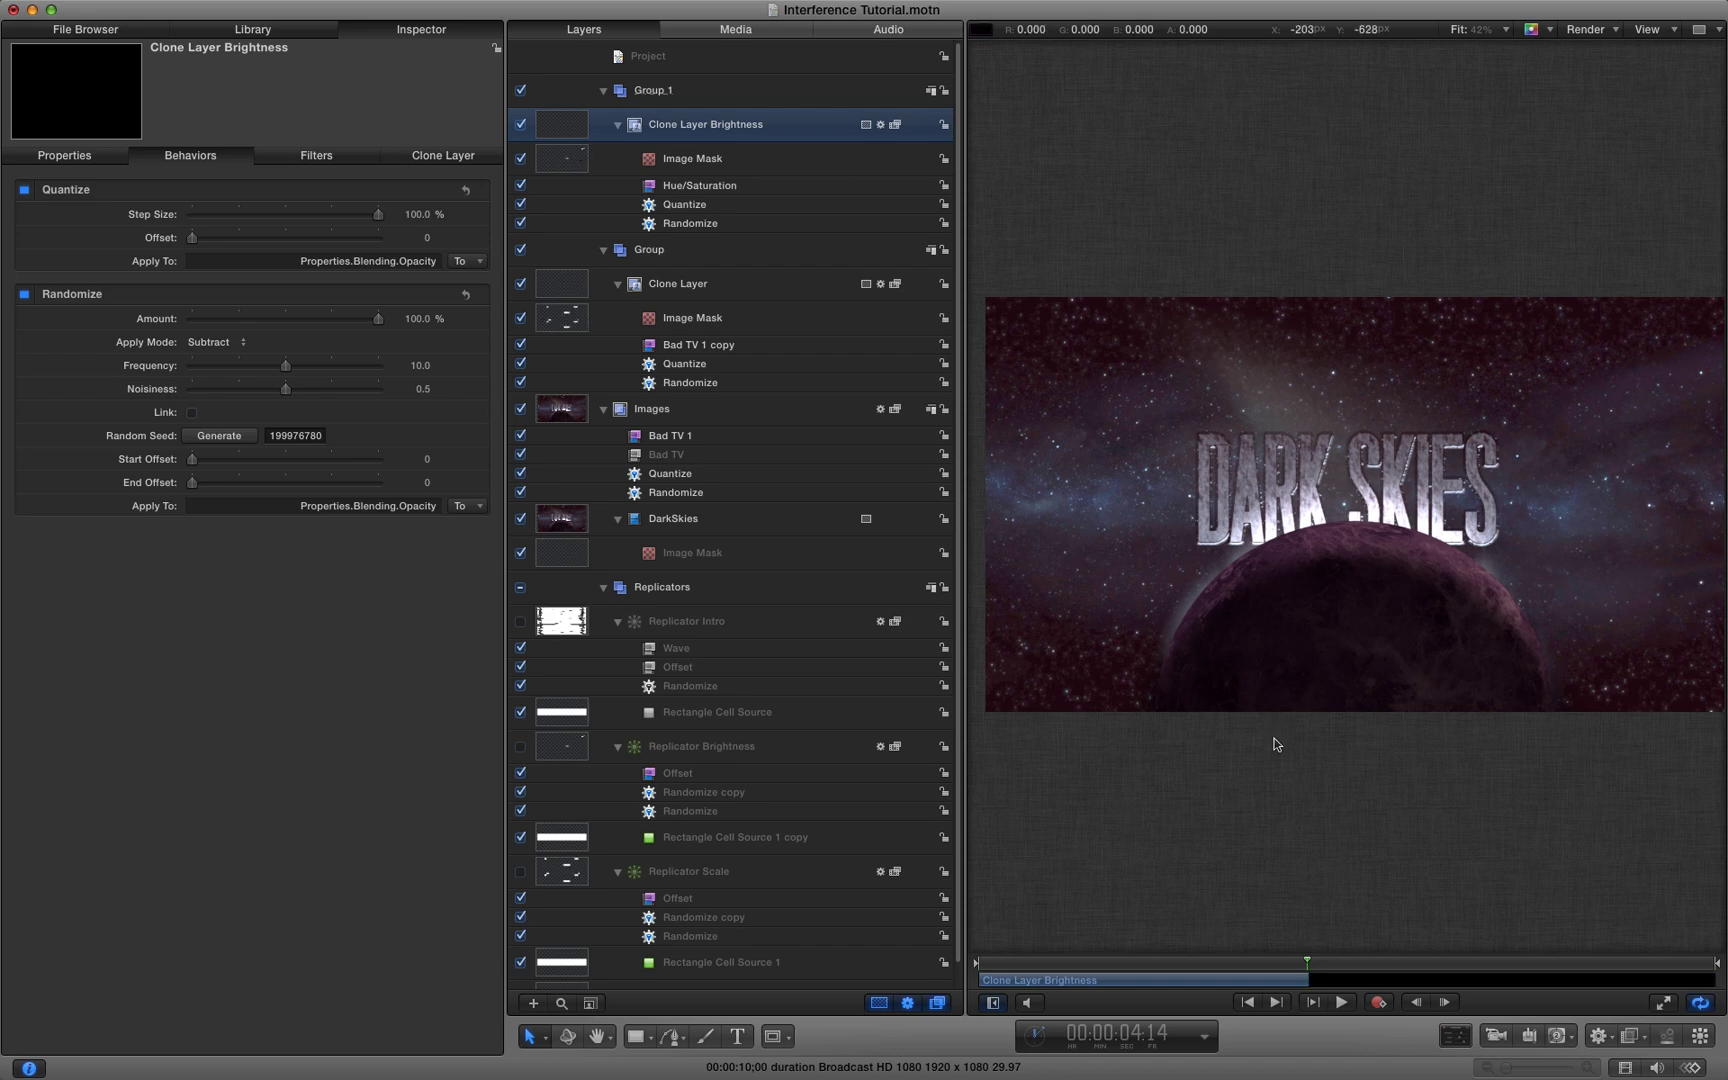
Shift the Clone Layer Brightness clip slightly later in the timeline
{"action": "left_click_drag", "start_coordinate": [1283, 957], "coordinate": [1150, 985]}
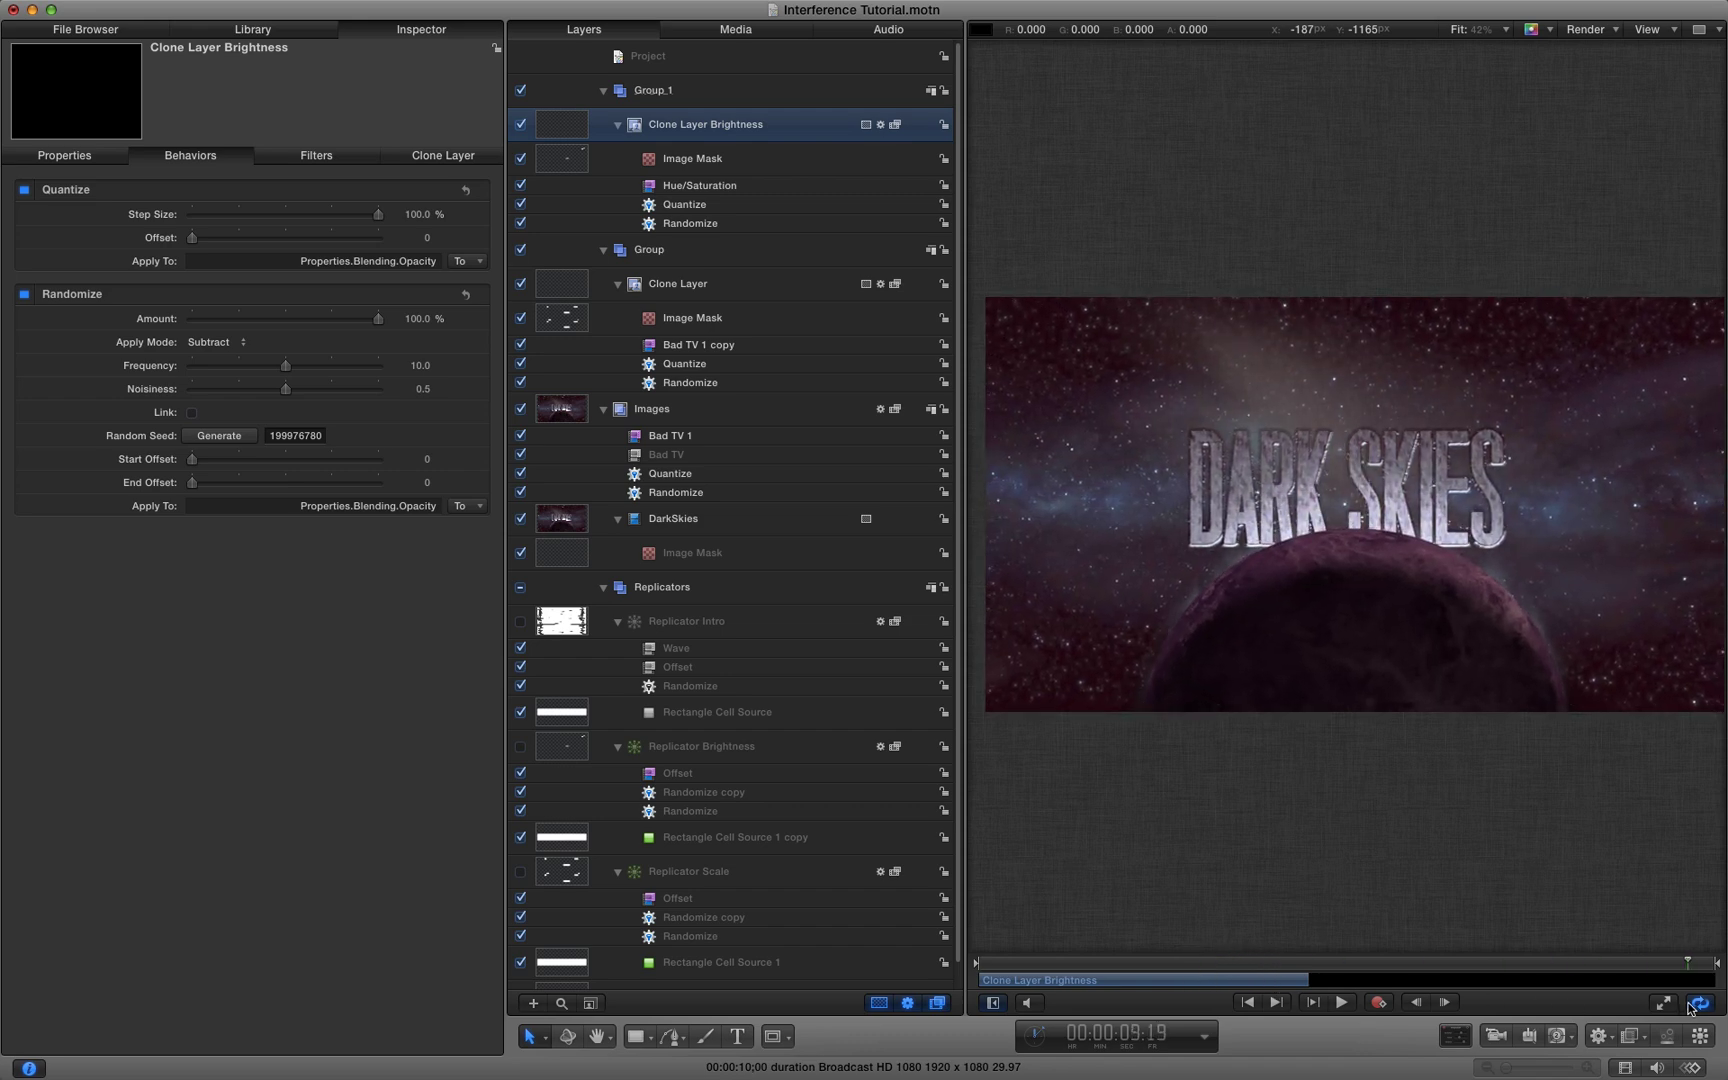
{"action": "left_click", "coordinate": [1081, 962]}
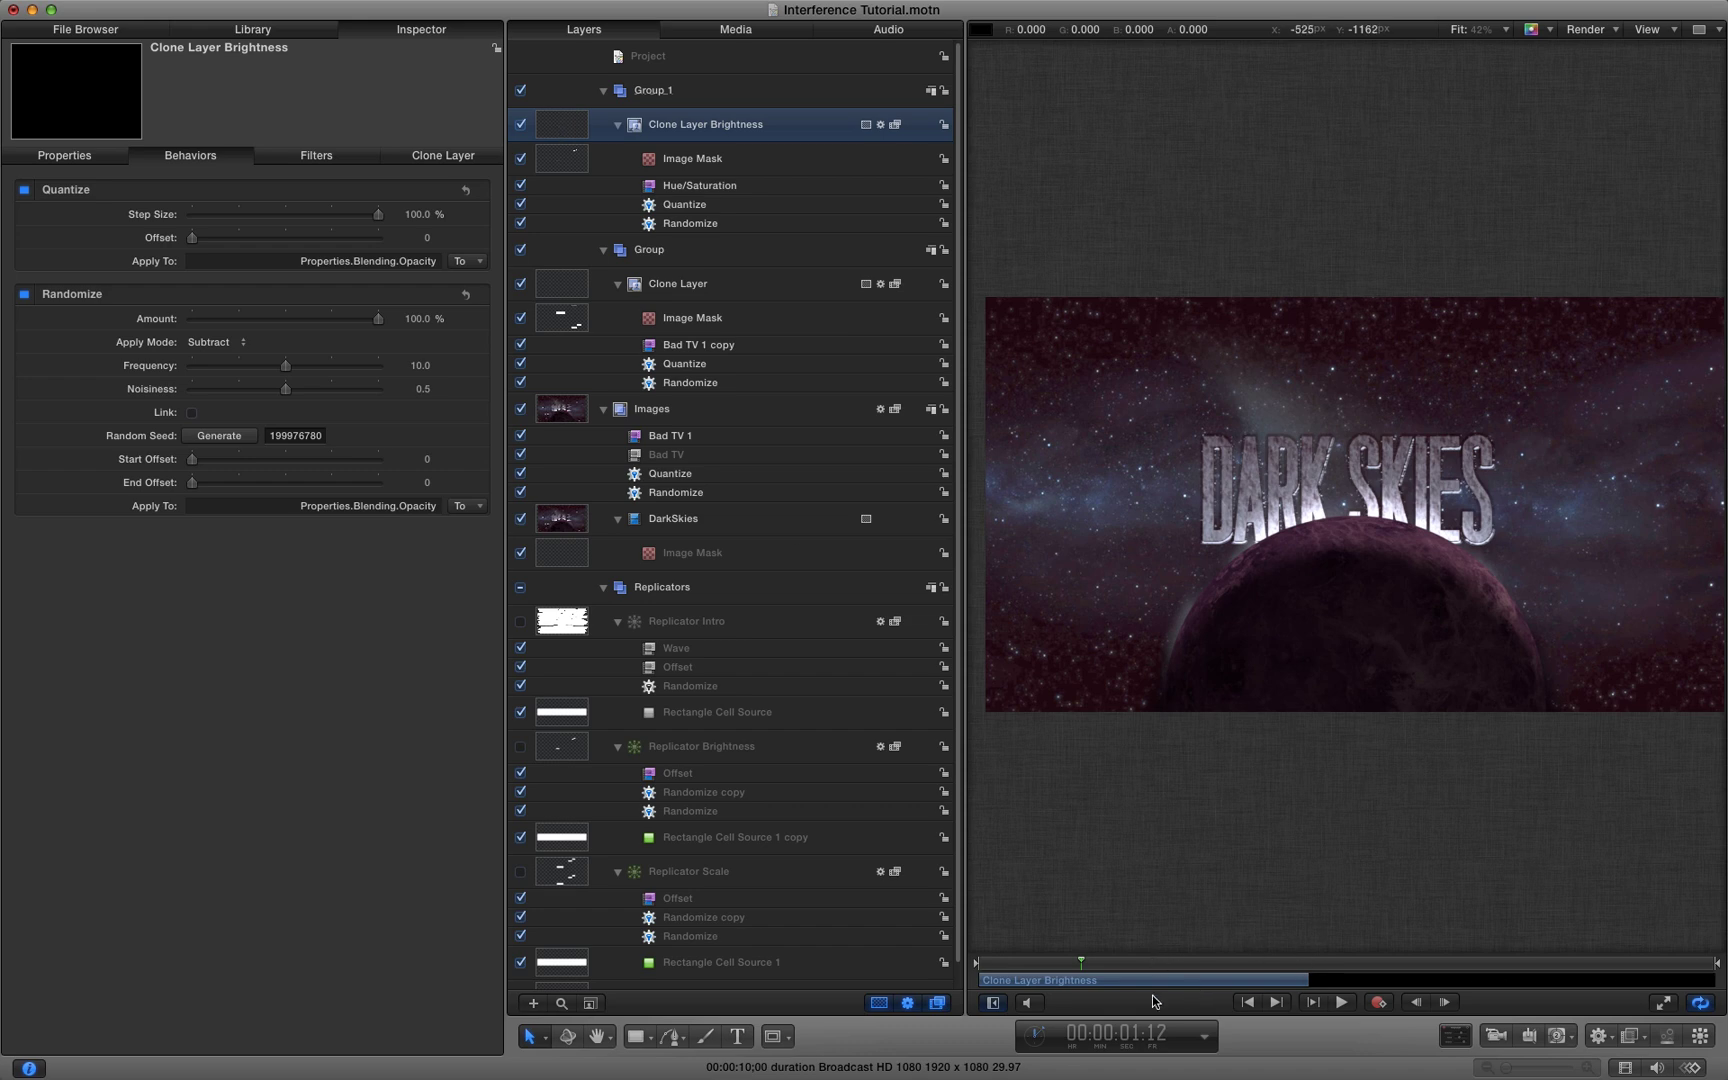
{"action": "left_click_drag", "start_coordinate": [1142, 981], "coordinate": [1202, 988]}
{"action": "key", "text": "Right"}
{"action": "key", "text": "Right"}
{"action": "key", "text": "Right"}
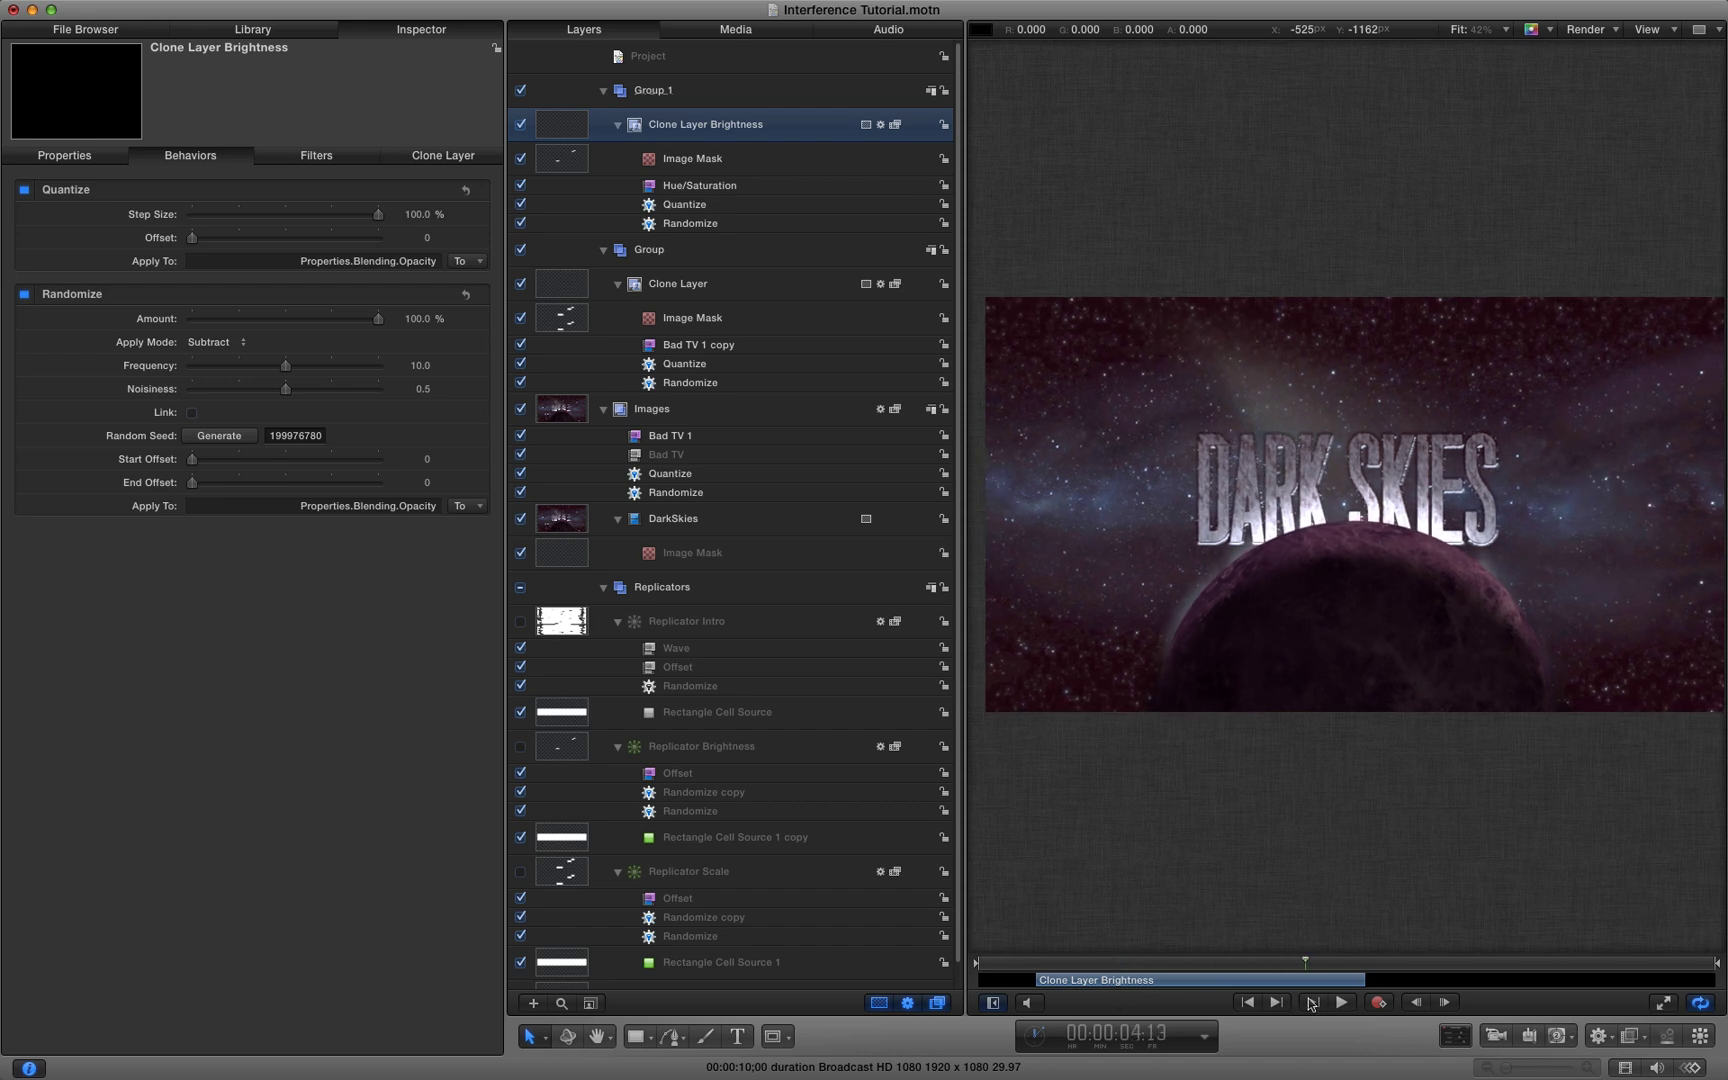
Preview the flickering sparks from the start up to about seven seconds
{"action": "left_click", "coordinate": [1313, 1002]}
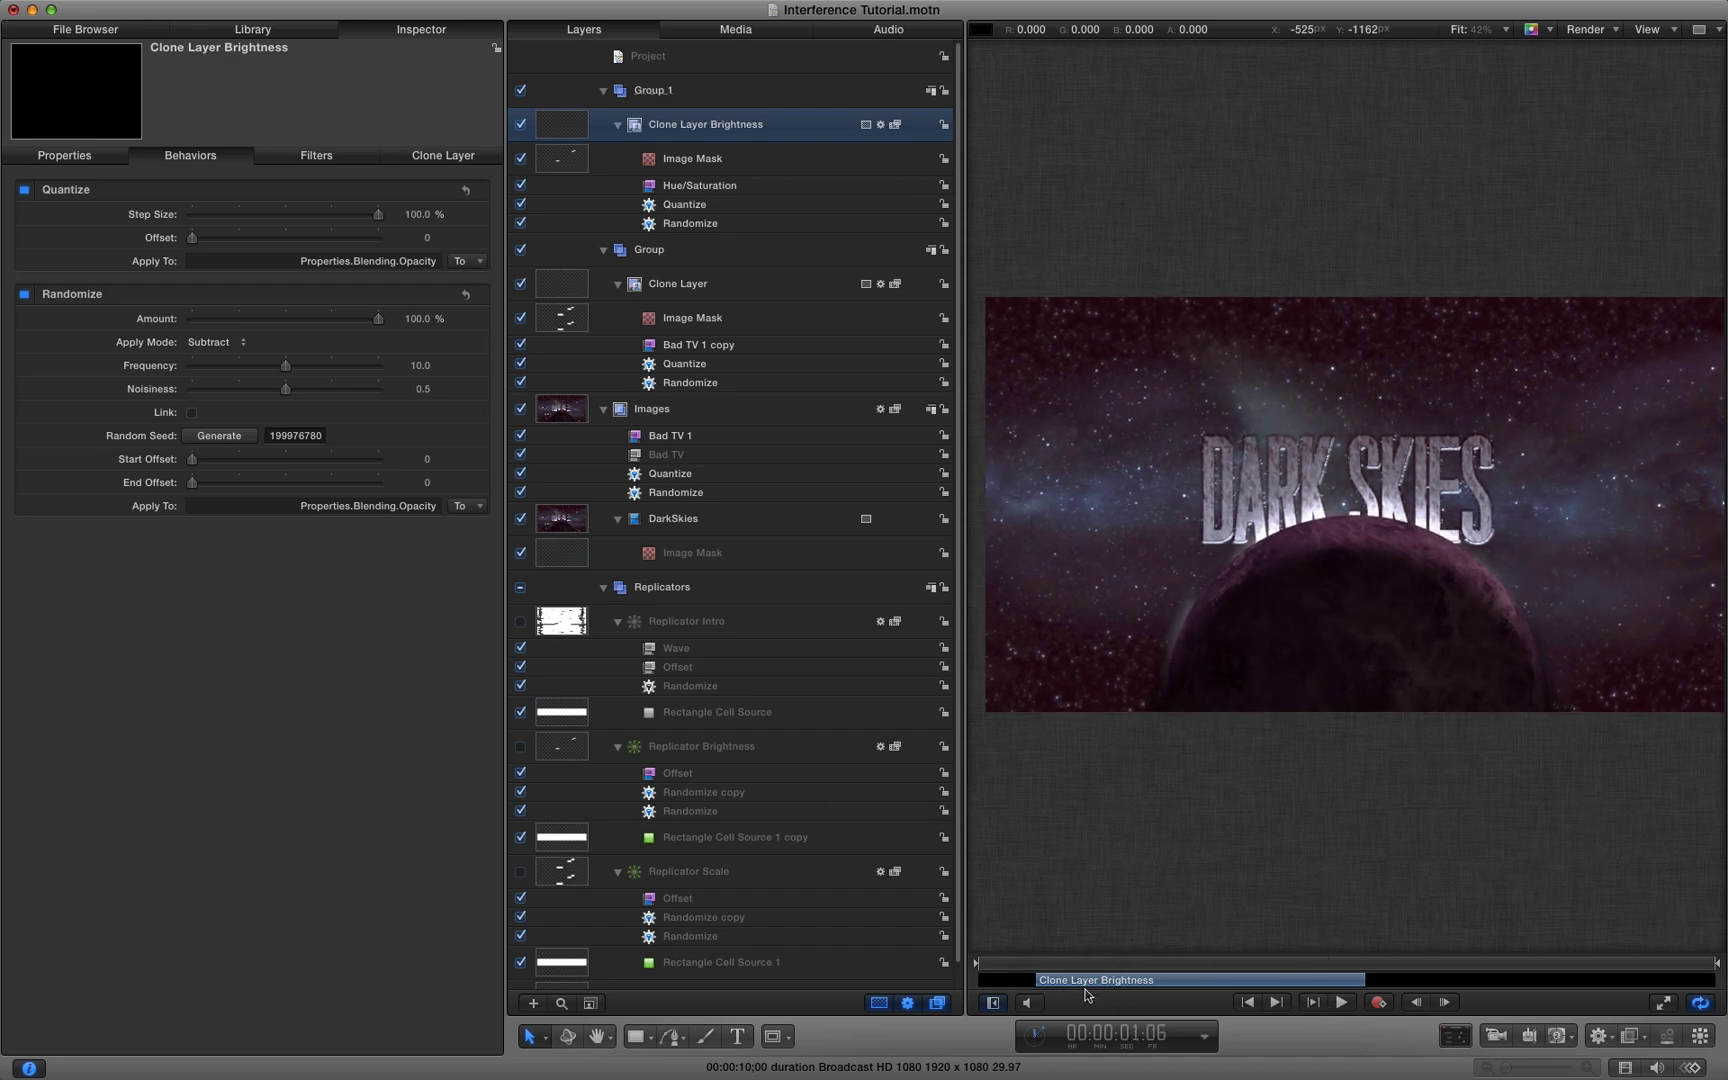
{"action": "key", "text": "Down"}
{"action": "key", "text": "Down"}
{"action": "key", "text": "Down"}
{"action": "key", "text": "Down"}
{"action": "left_click_drag", "start_coordinate": [966, 975], "coordinate": [1531, 994]}
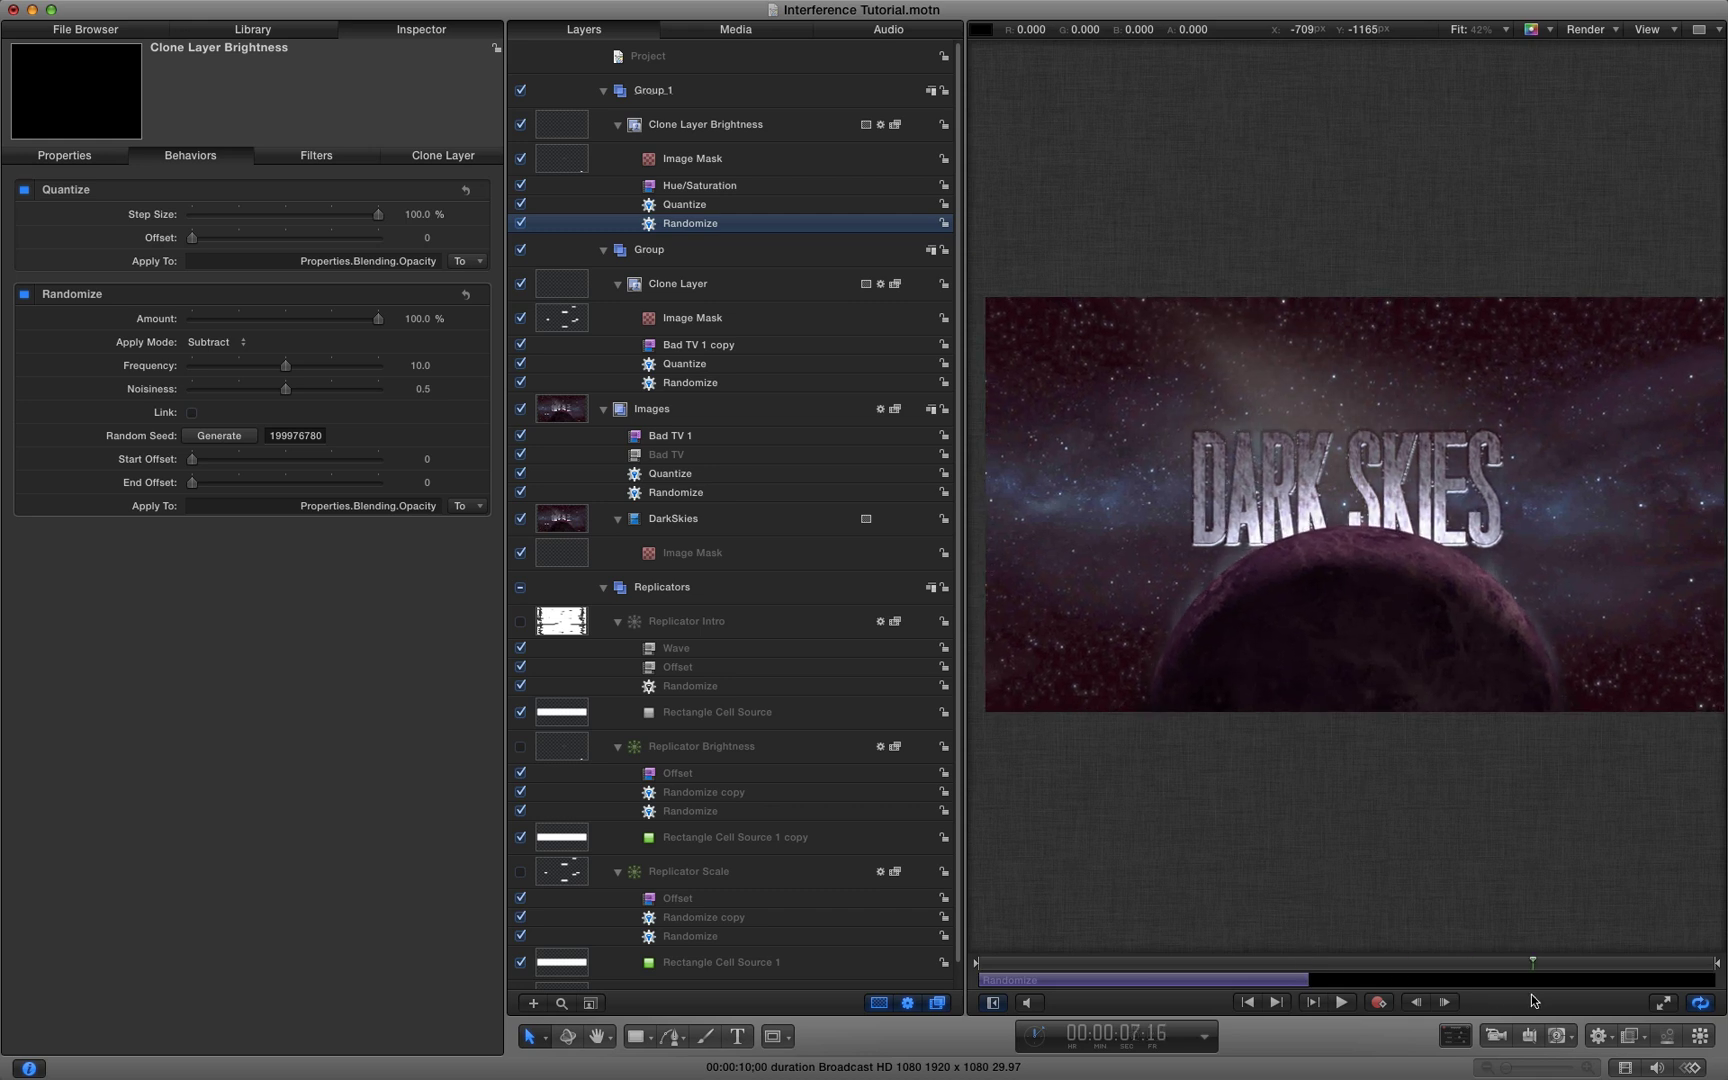